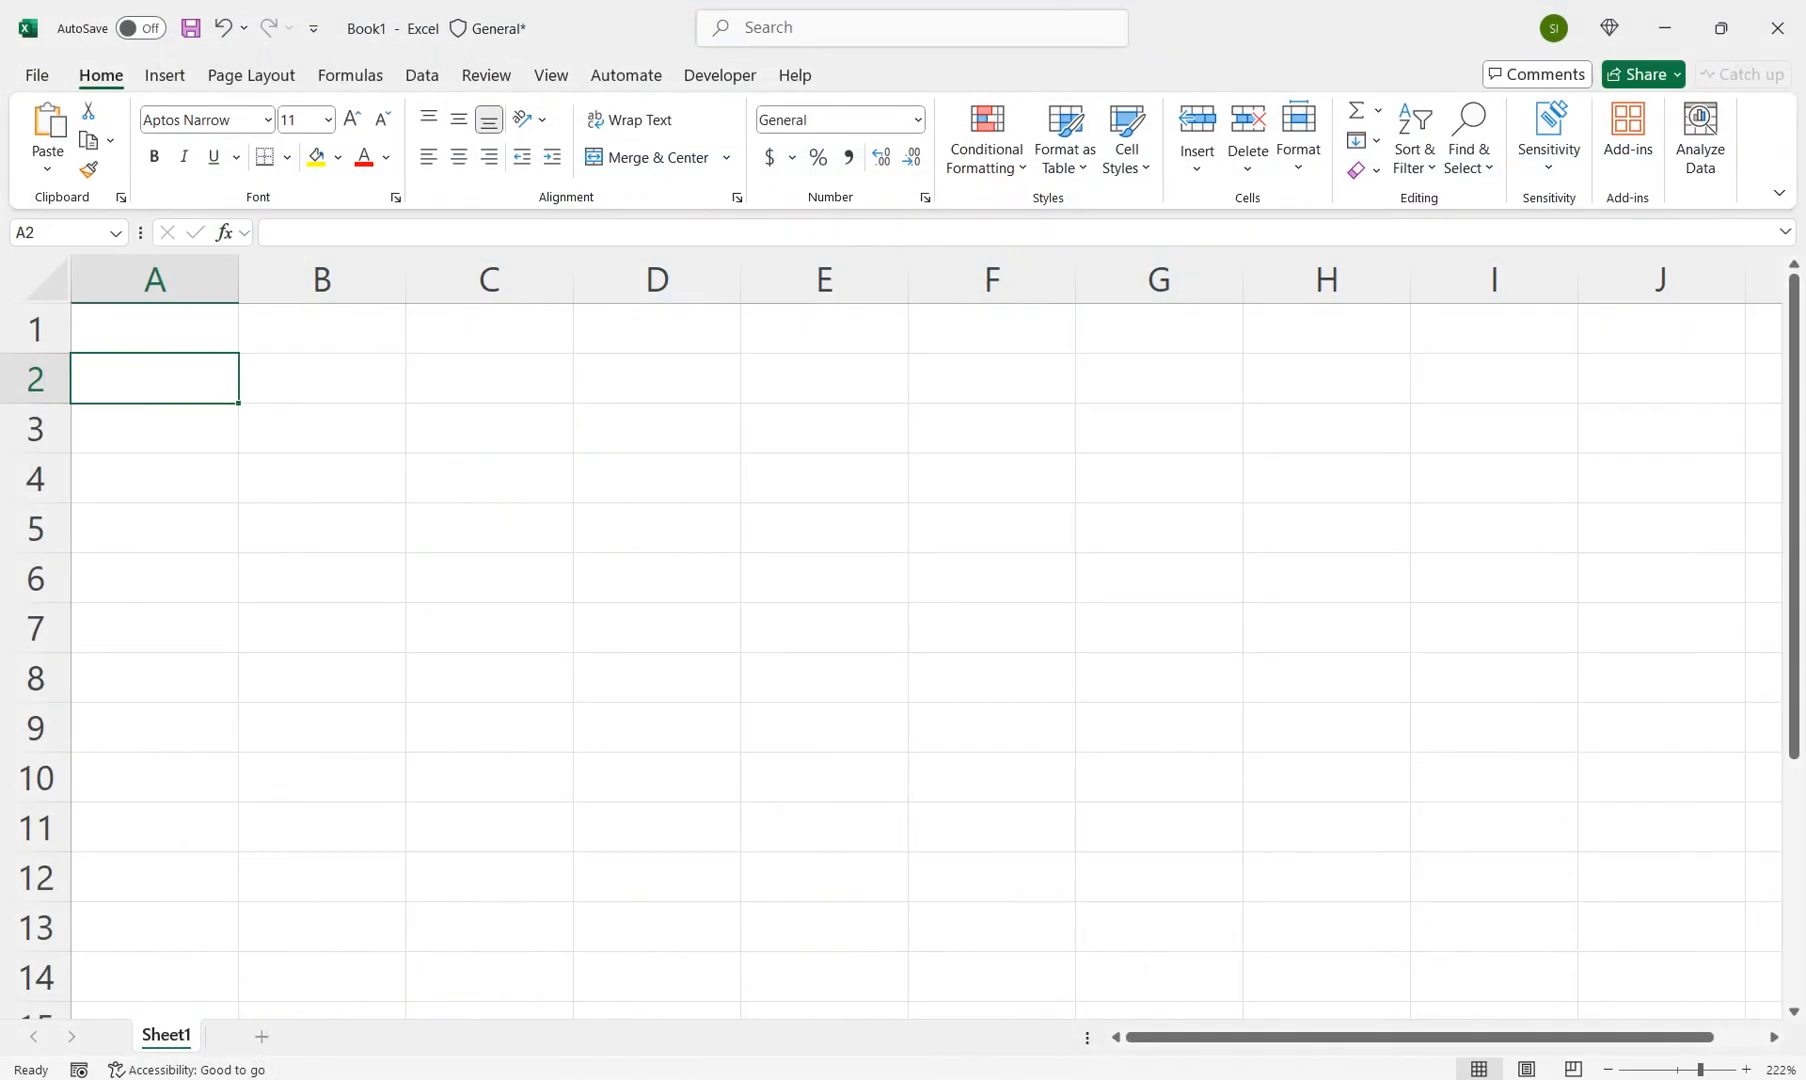
Step: Enter the headings Gate Pass No, Date, Time and Name Of Person in cells A1 to D1
left_click(154, 329)
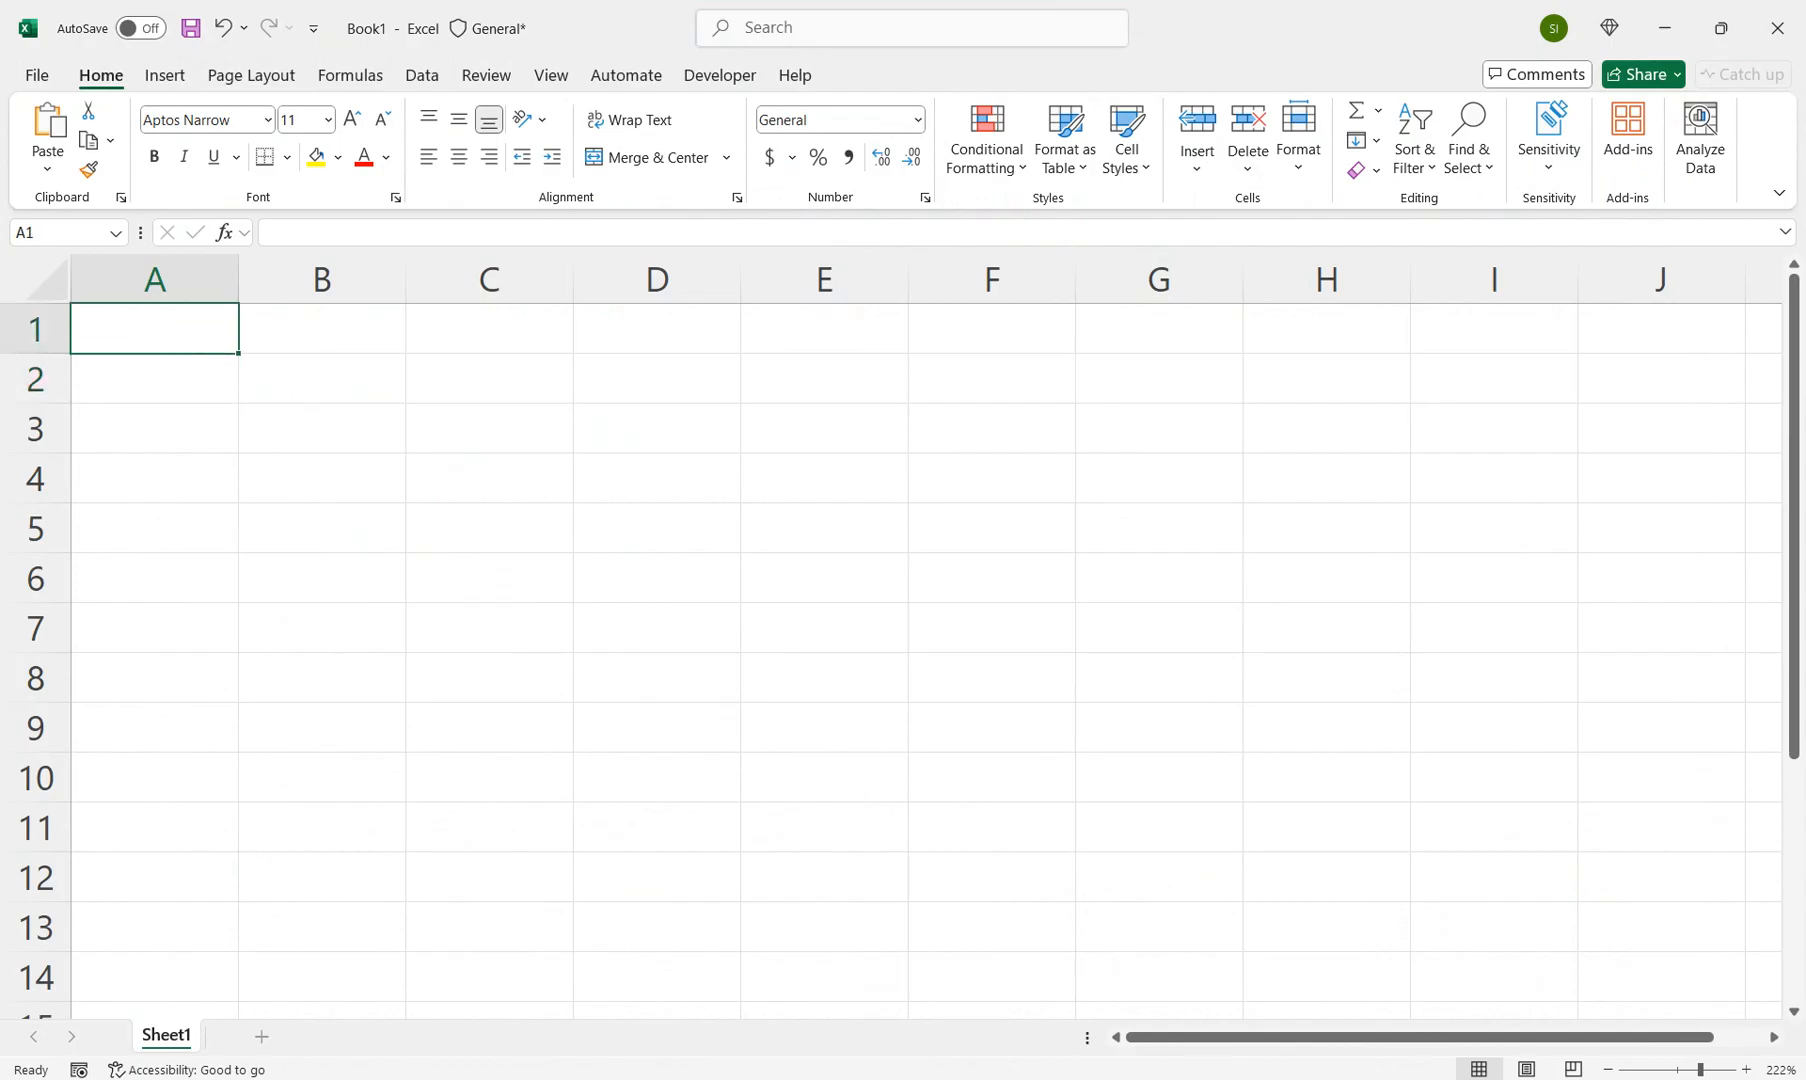
type("Gate Pa")
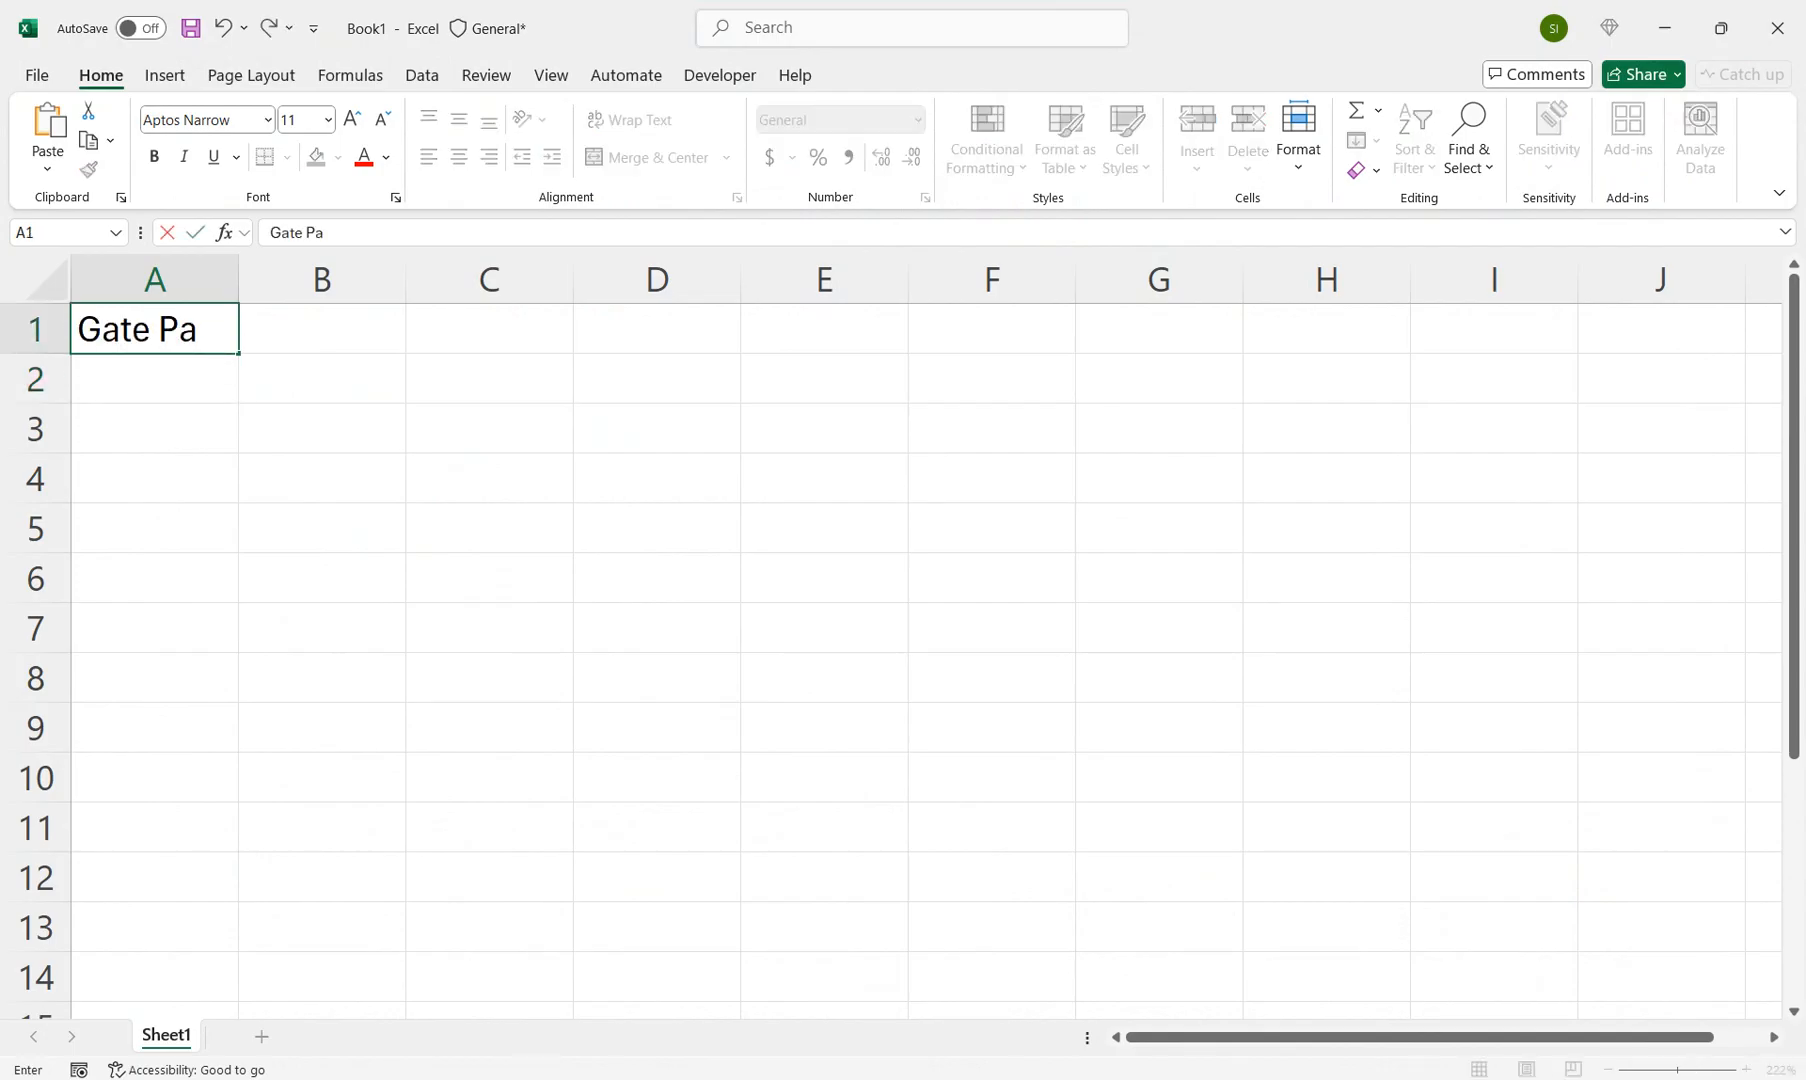
type("ss No")
key("Tab")
type("Date")
key("Tab")
type("Time")
key("Tab")
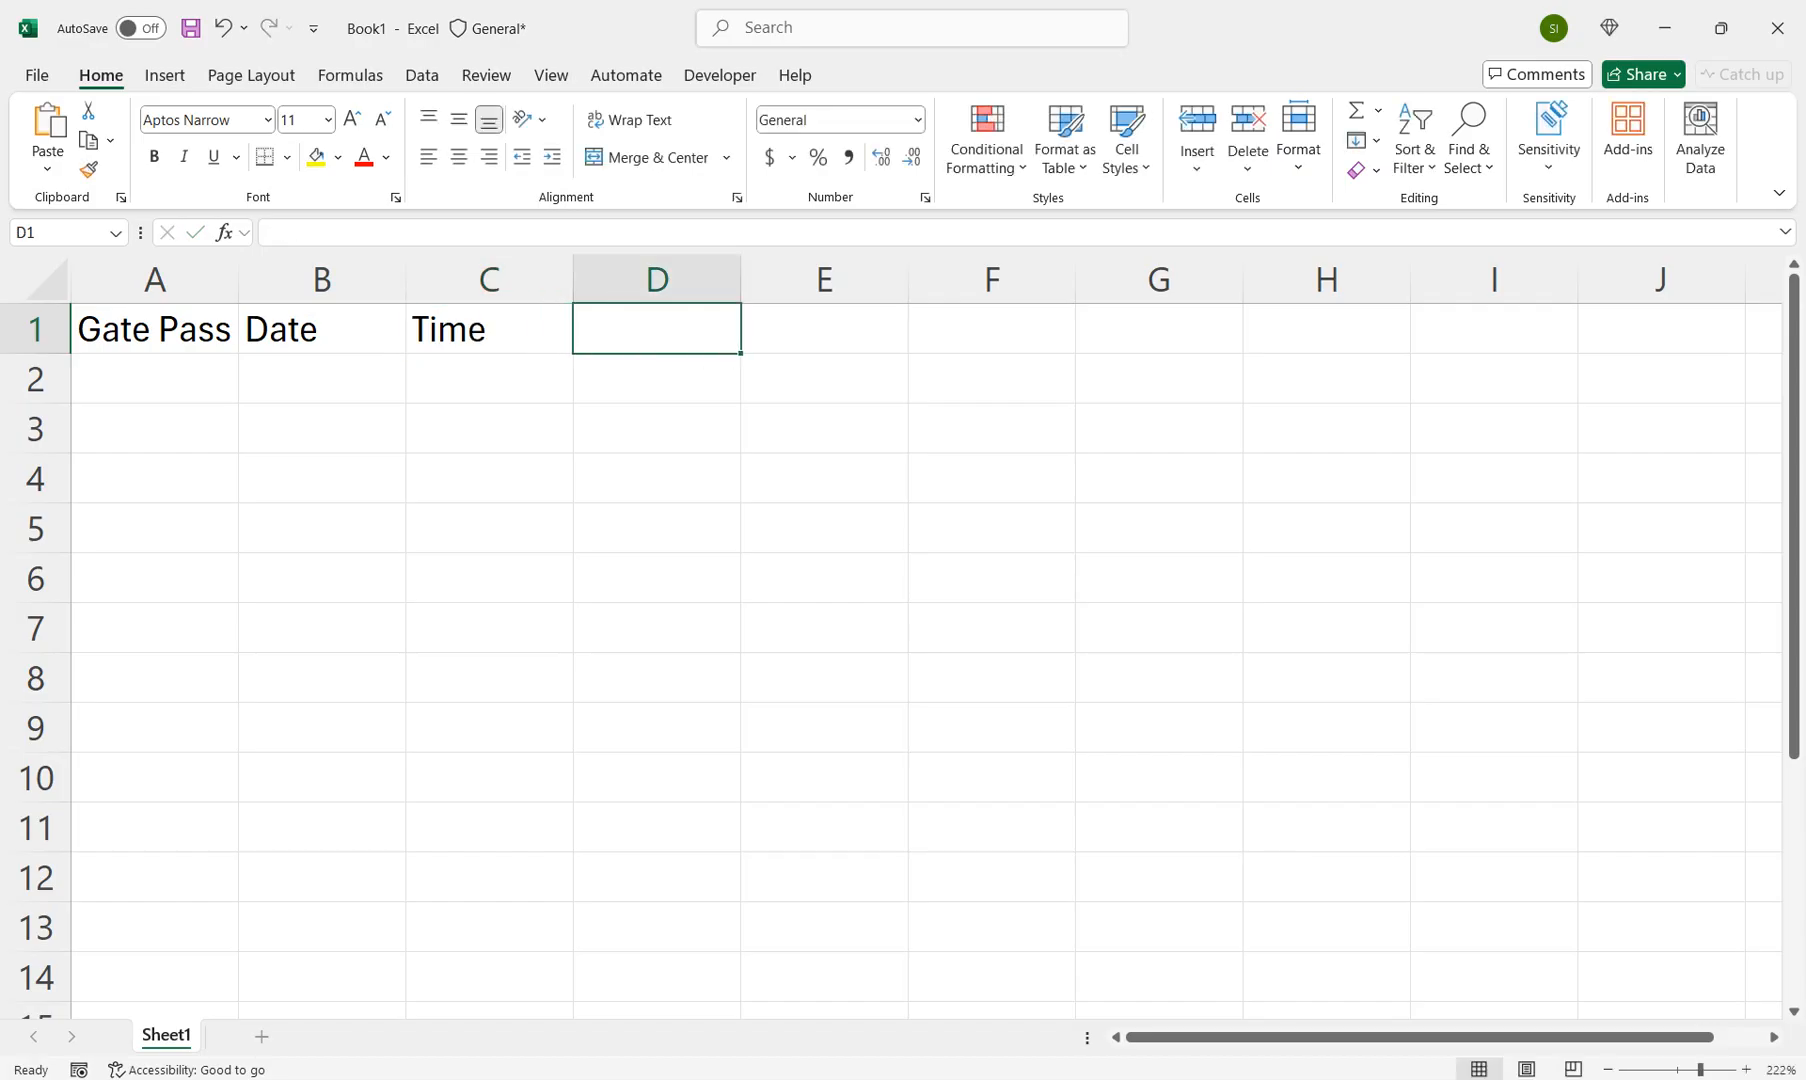
type("Name Of Person")
key("Tab")
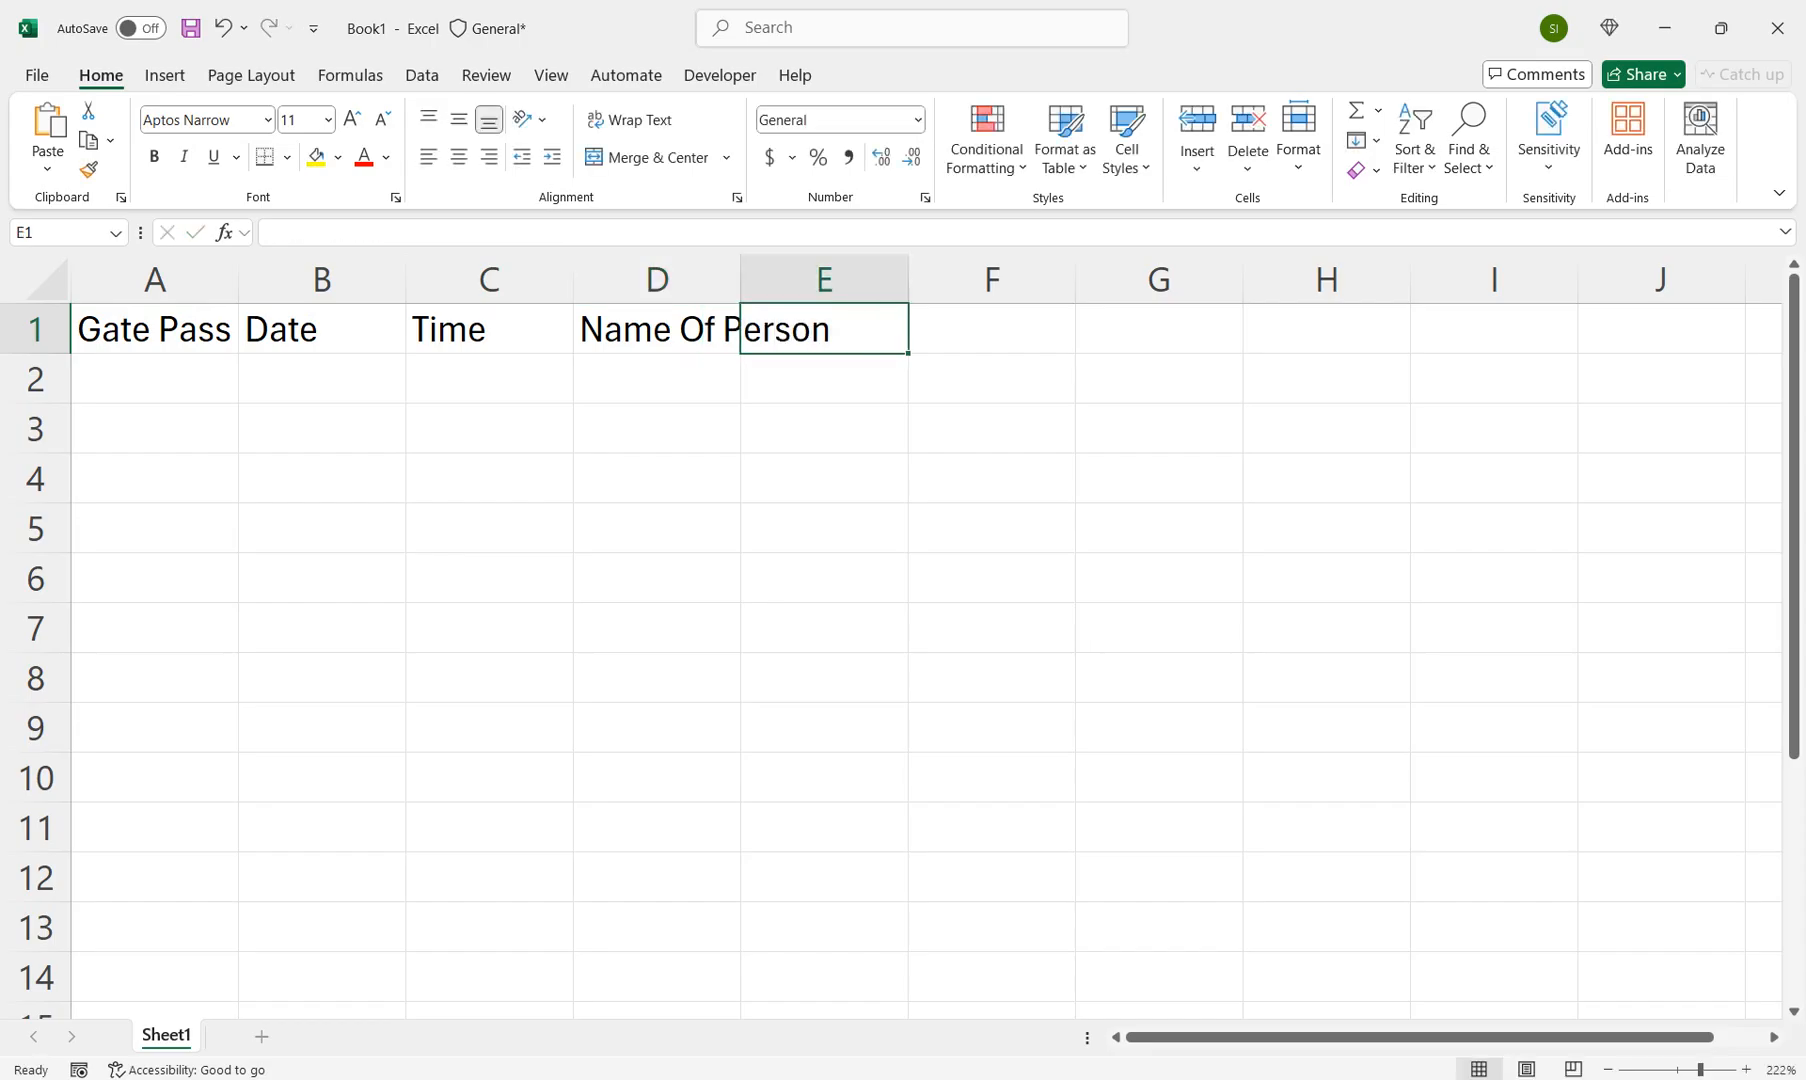
Step: Autofit the width of column D to its heading
key("ctrl+space")
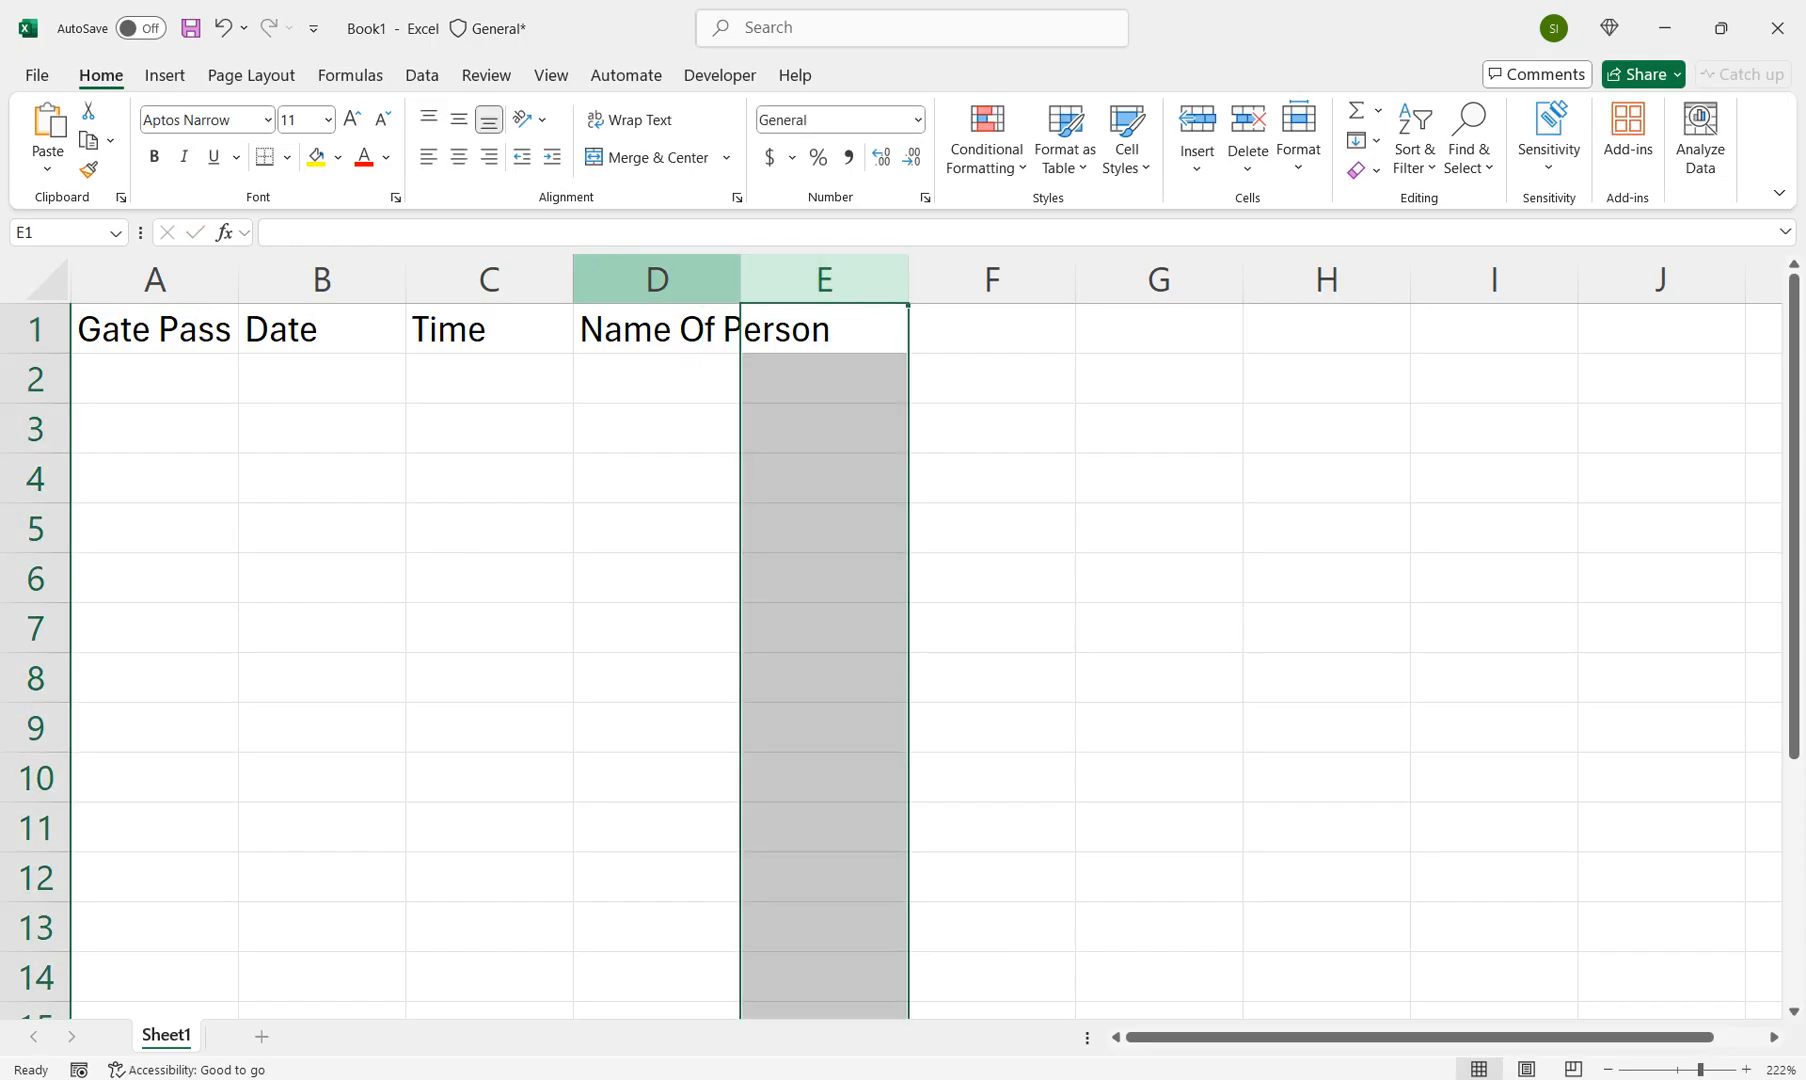
double_click(740, 279)
left_click(924, 329)
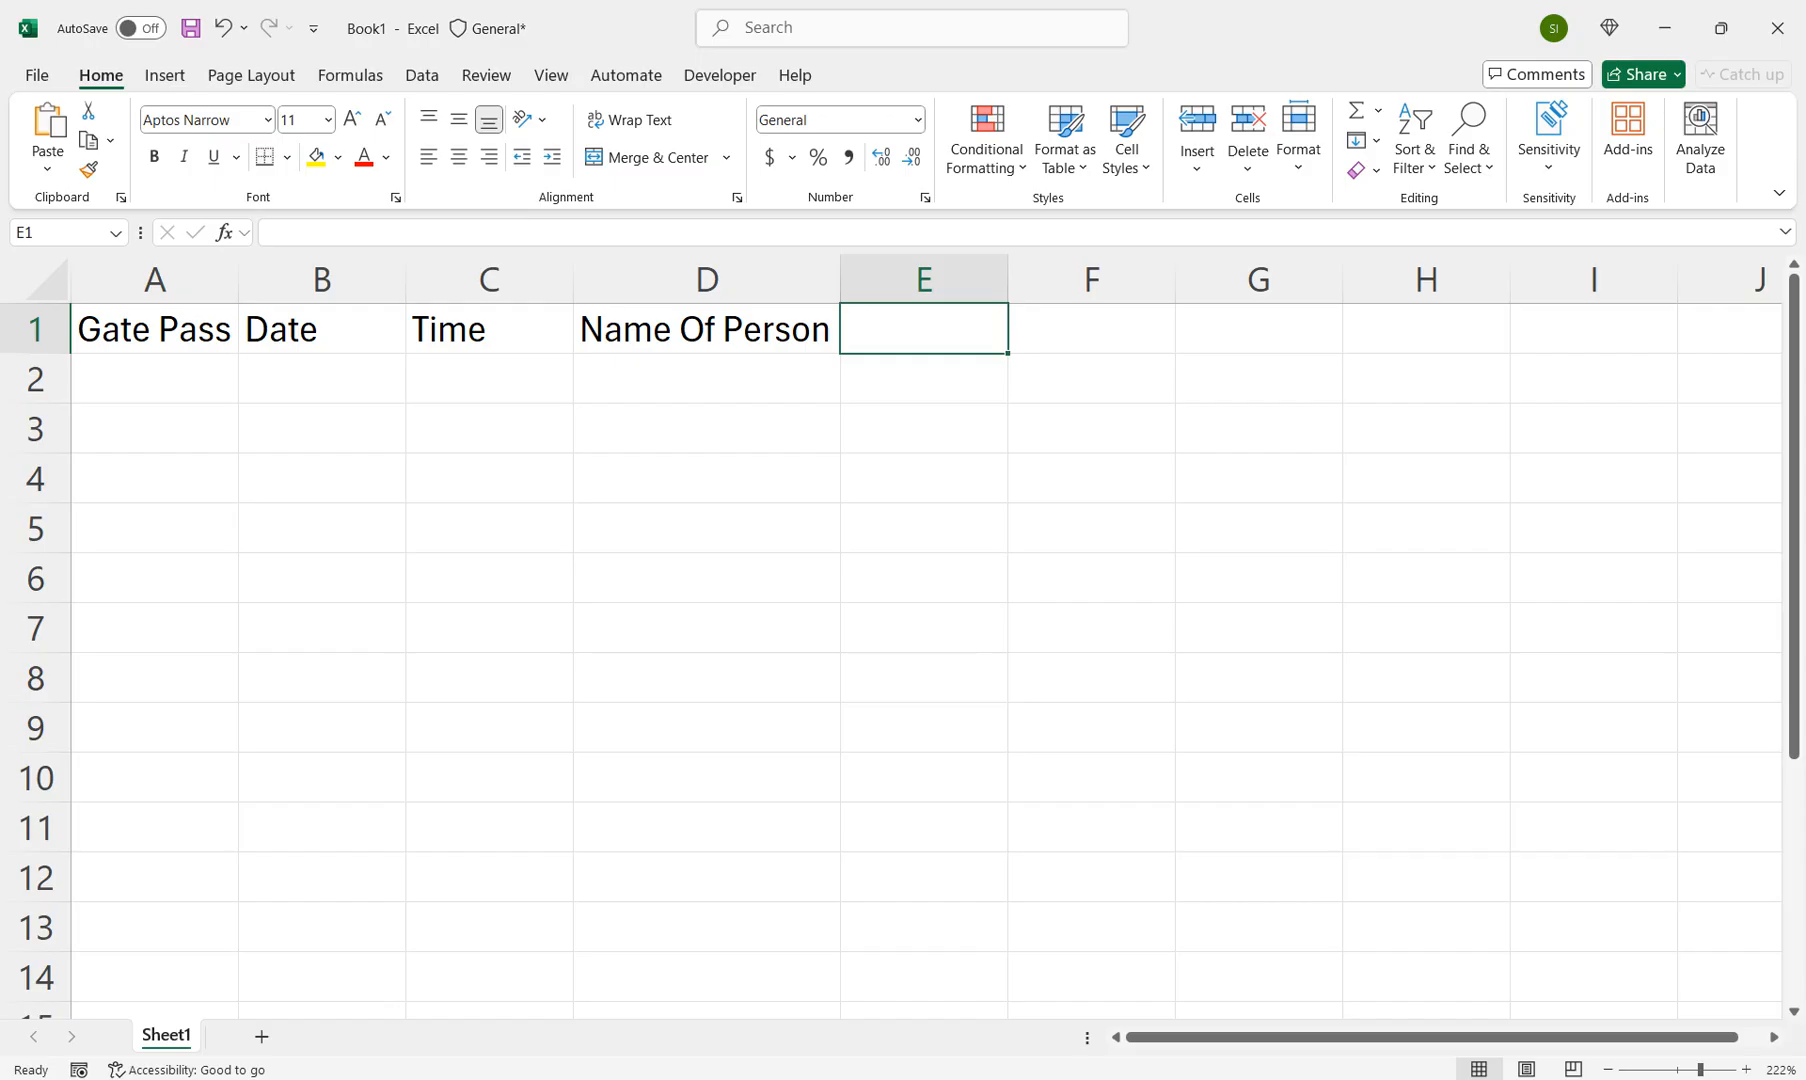
Step: Extend the heading in D1 so that it reads Name Of Person/Company
left_click(706, 329)
key("F2")
type("/Cpmpany")
key("BackSpace")
key("BackSpace")
key("BackSpace")
key("BackSpace")
key("BackSpace")
key("BackSpace")
key("BackSpace")
type("ompany")
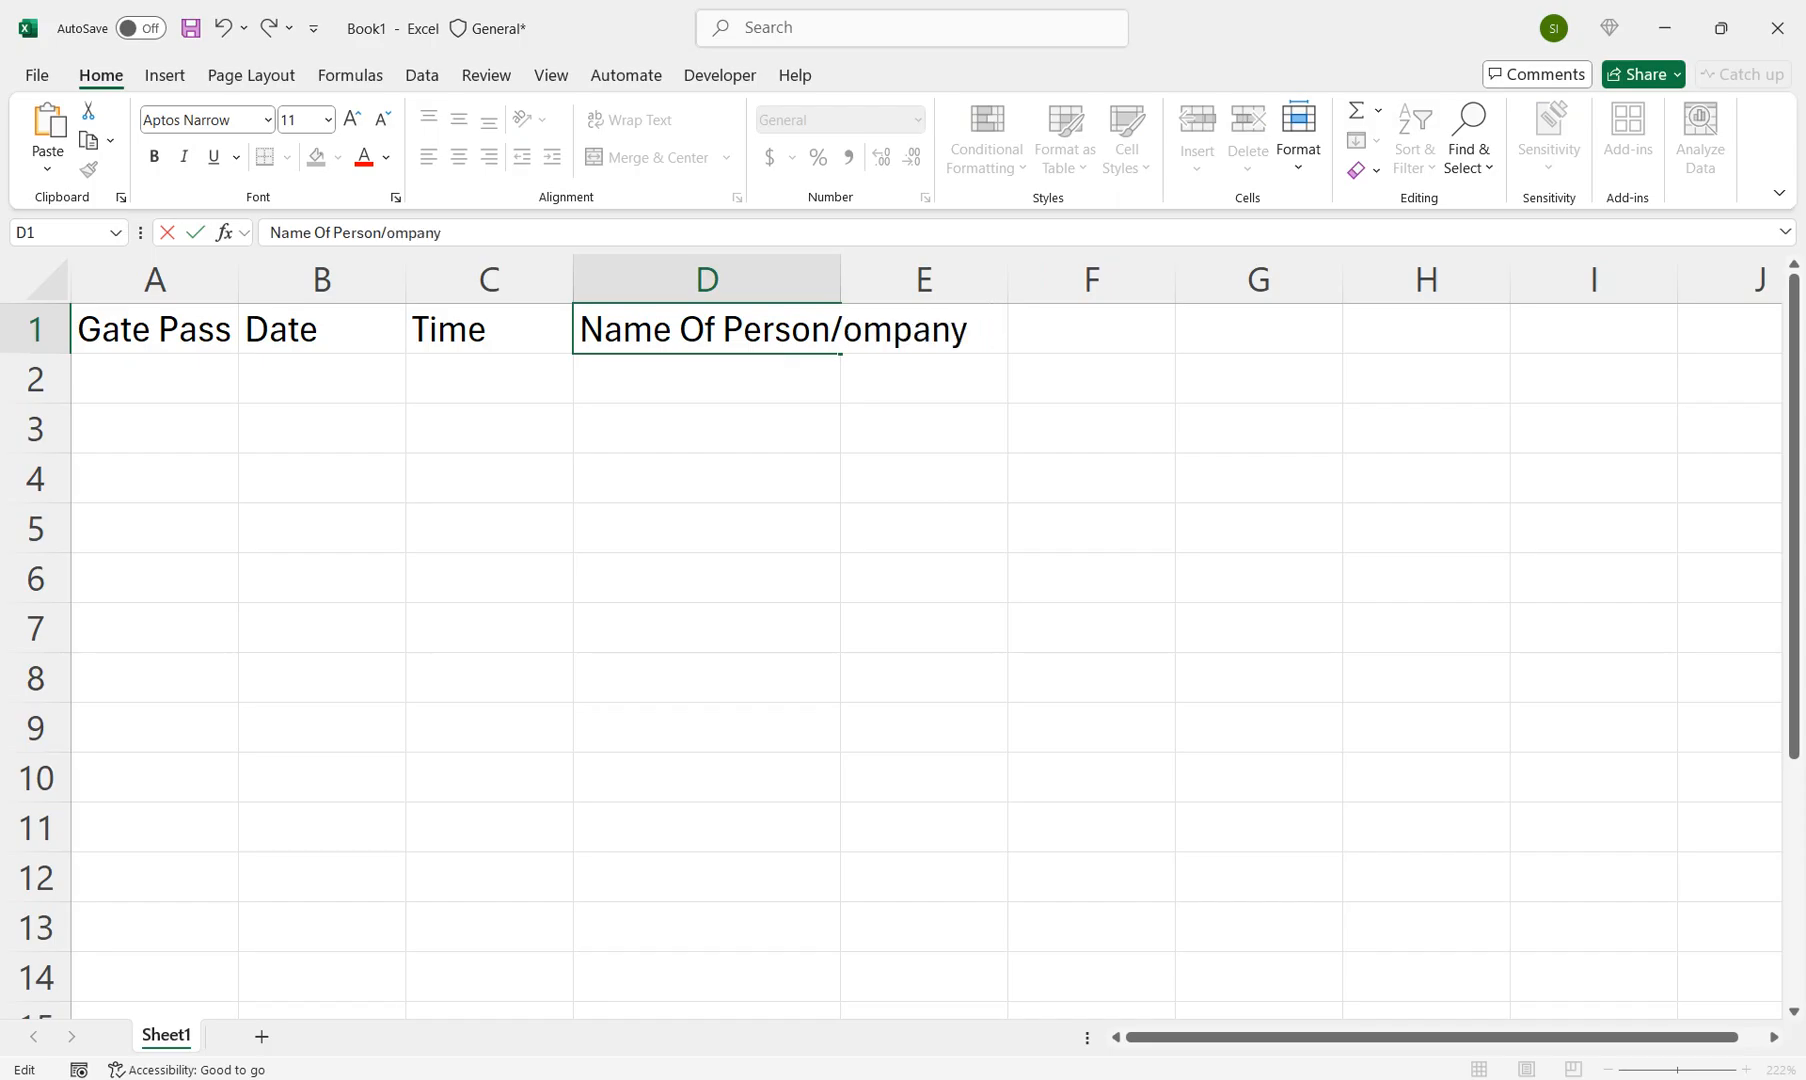
key("Return")
key("Up")
key("F2")
key("Left")
key("Left")
key("Left")
key("Left")
key("Left")
key("Left")
key("Left")
key("Left")
key("Right")
key("Right")
type("C")
key("Return")
key("Up")
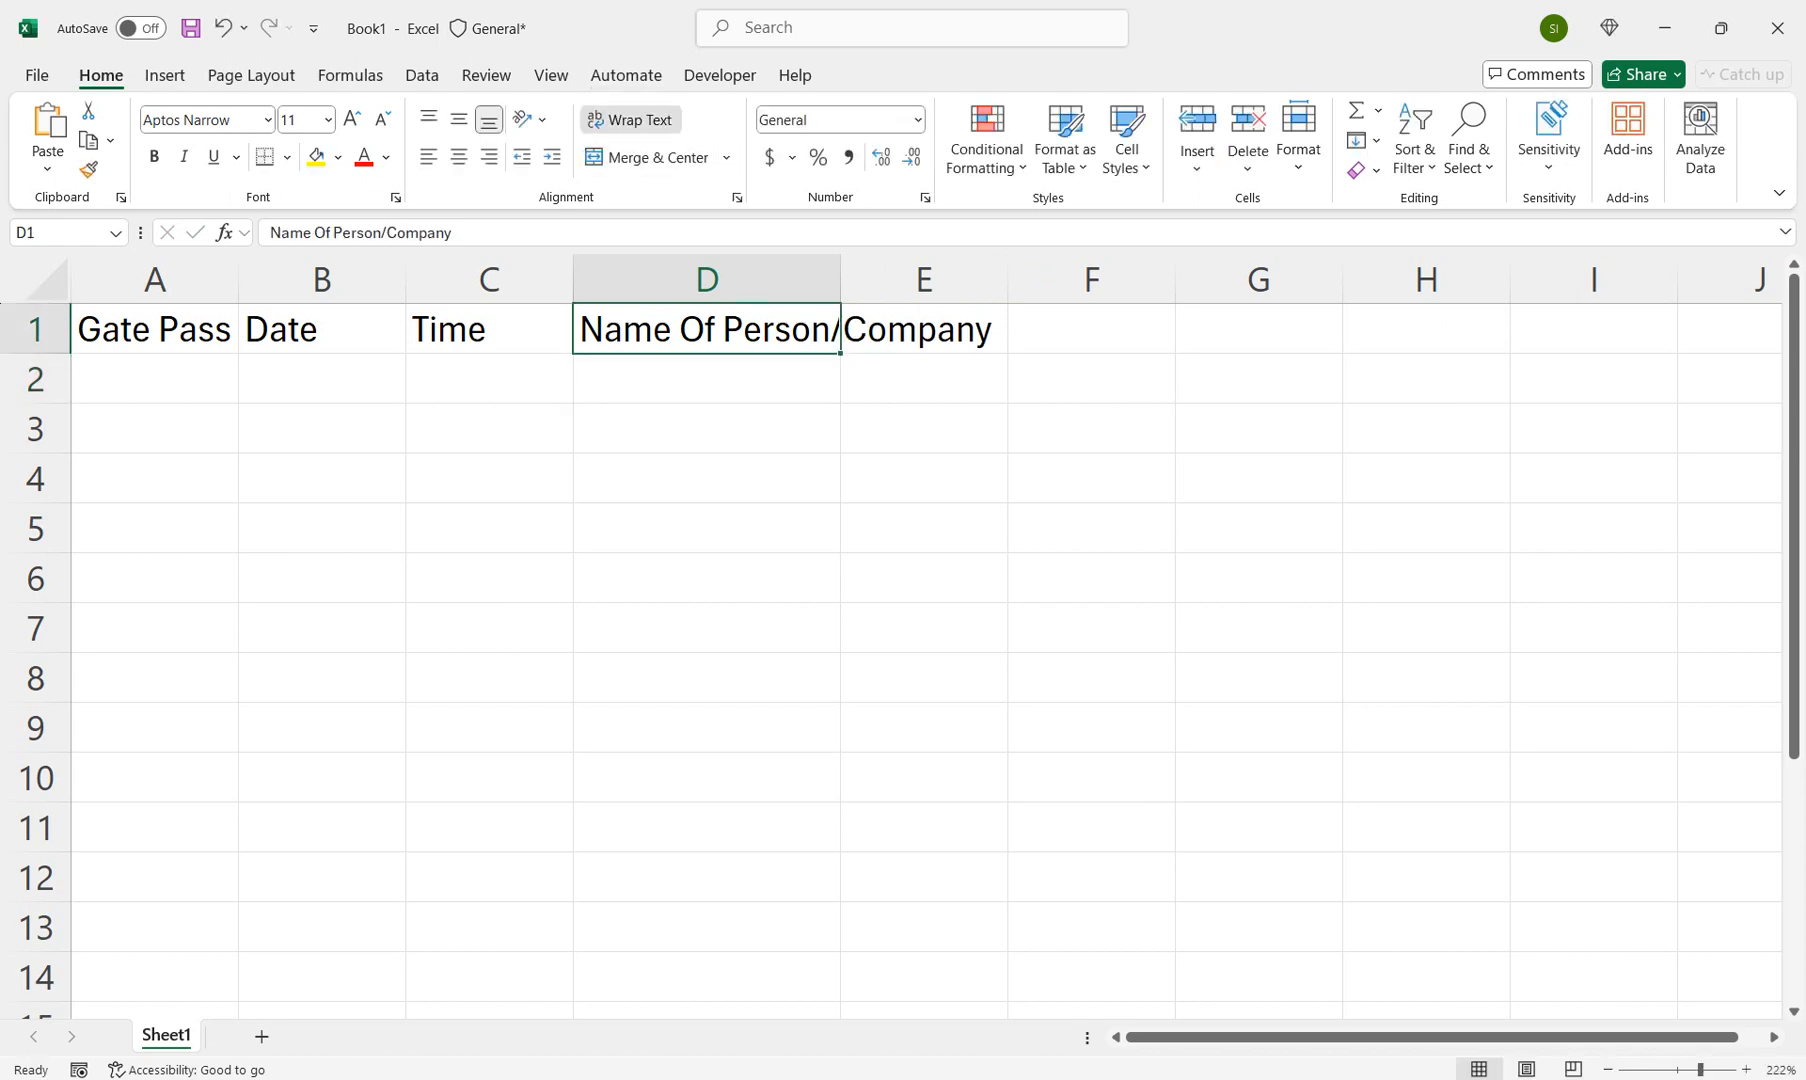
Step: Wrap the text of heading D1 and widen column D slightly so that Person/Company fits on one line
left_click(630, 119)
left_click_drag(841, 279, 861, 279)
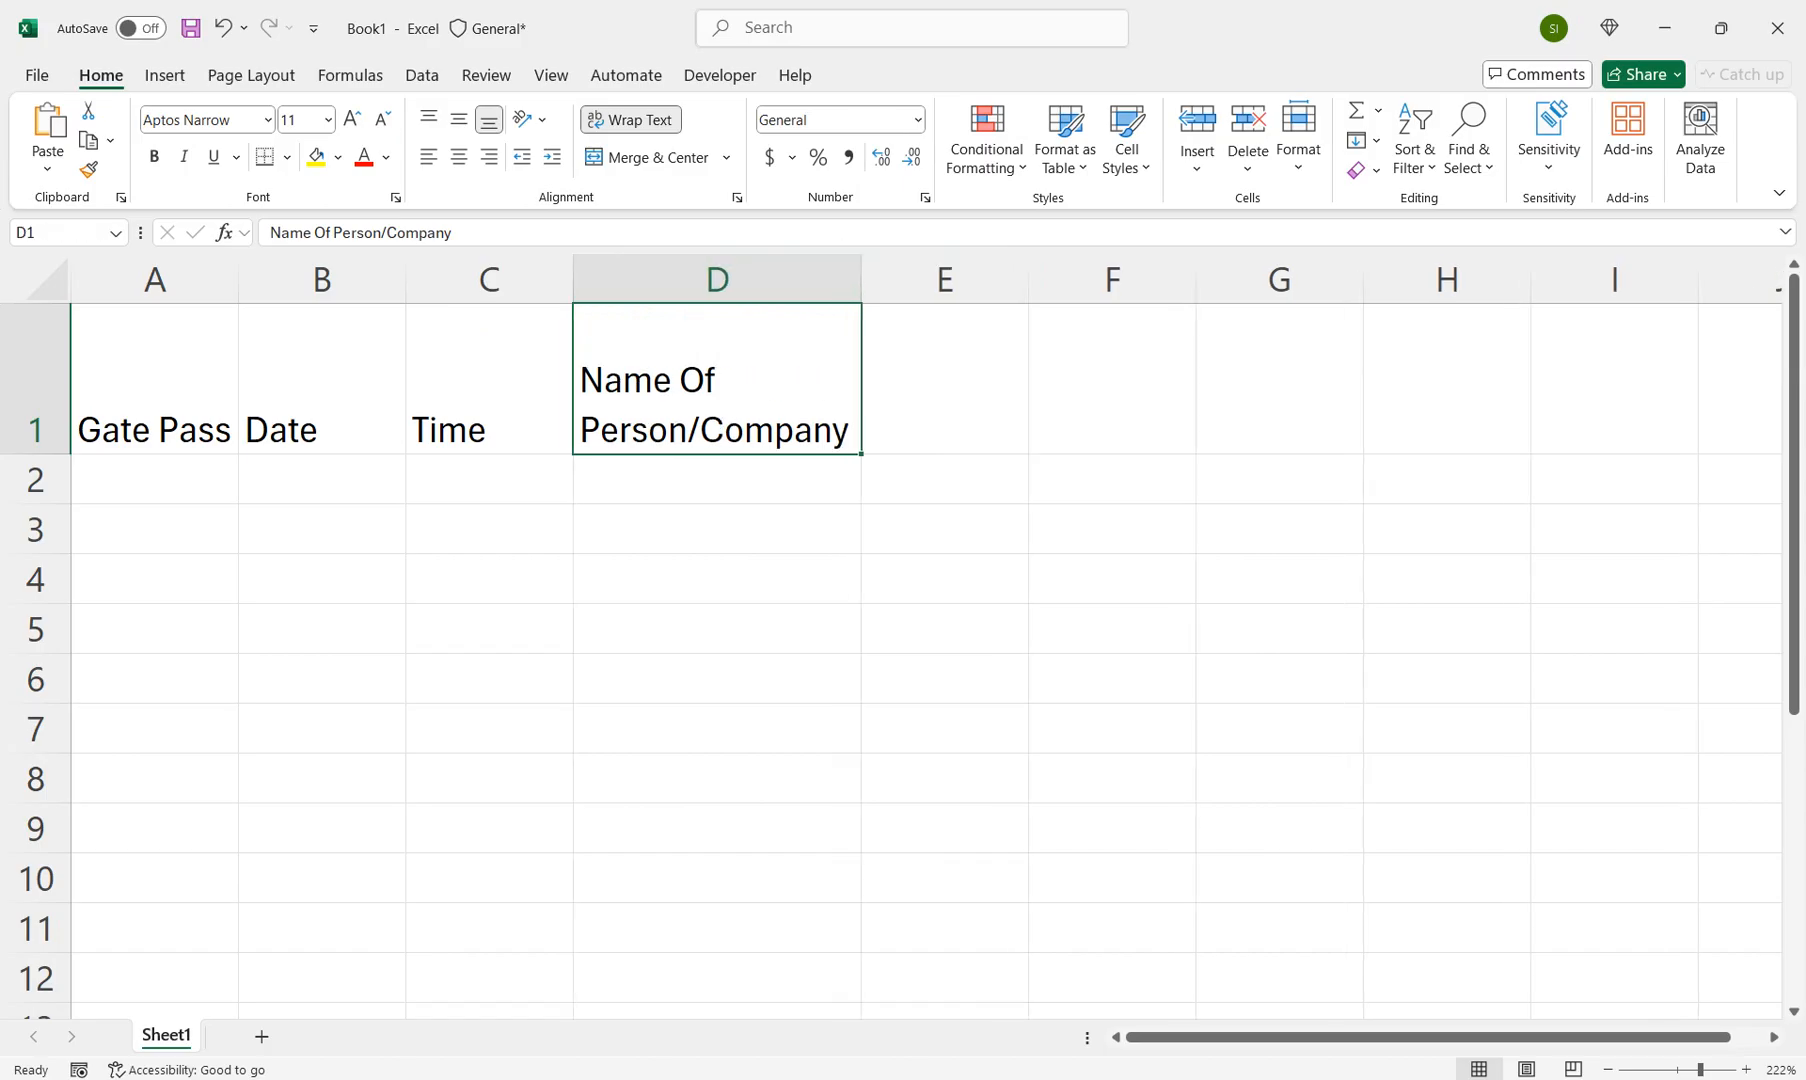
left_click(155, 379)
Step: Enter the headings Purpose, Item Description and Quantity in cells E1 to G1
left_click(944, 379)
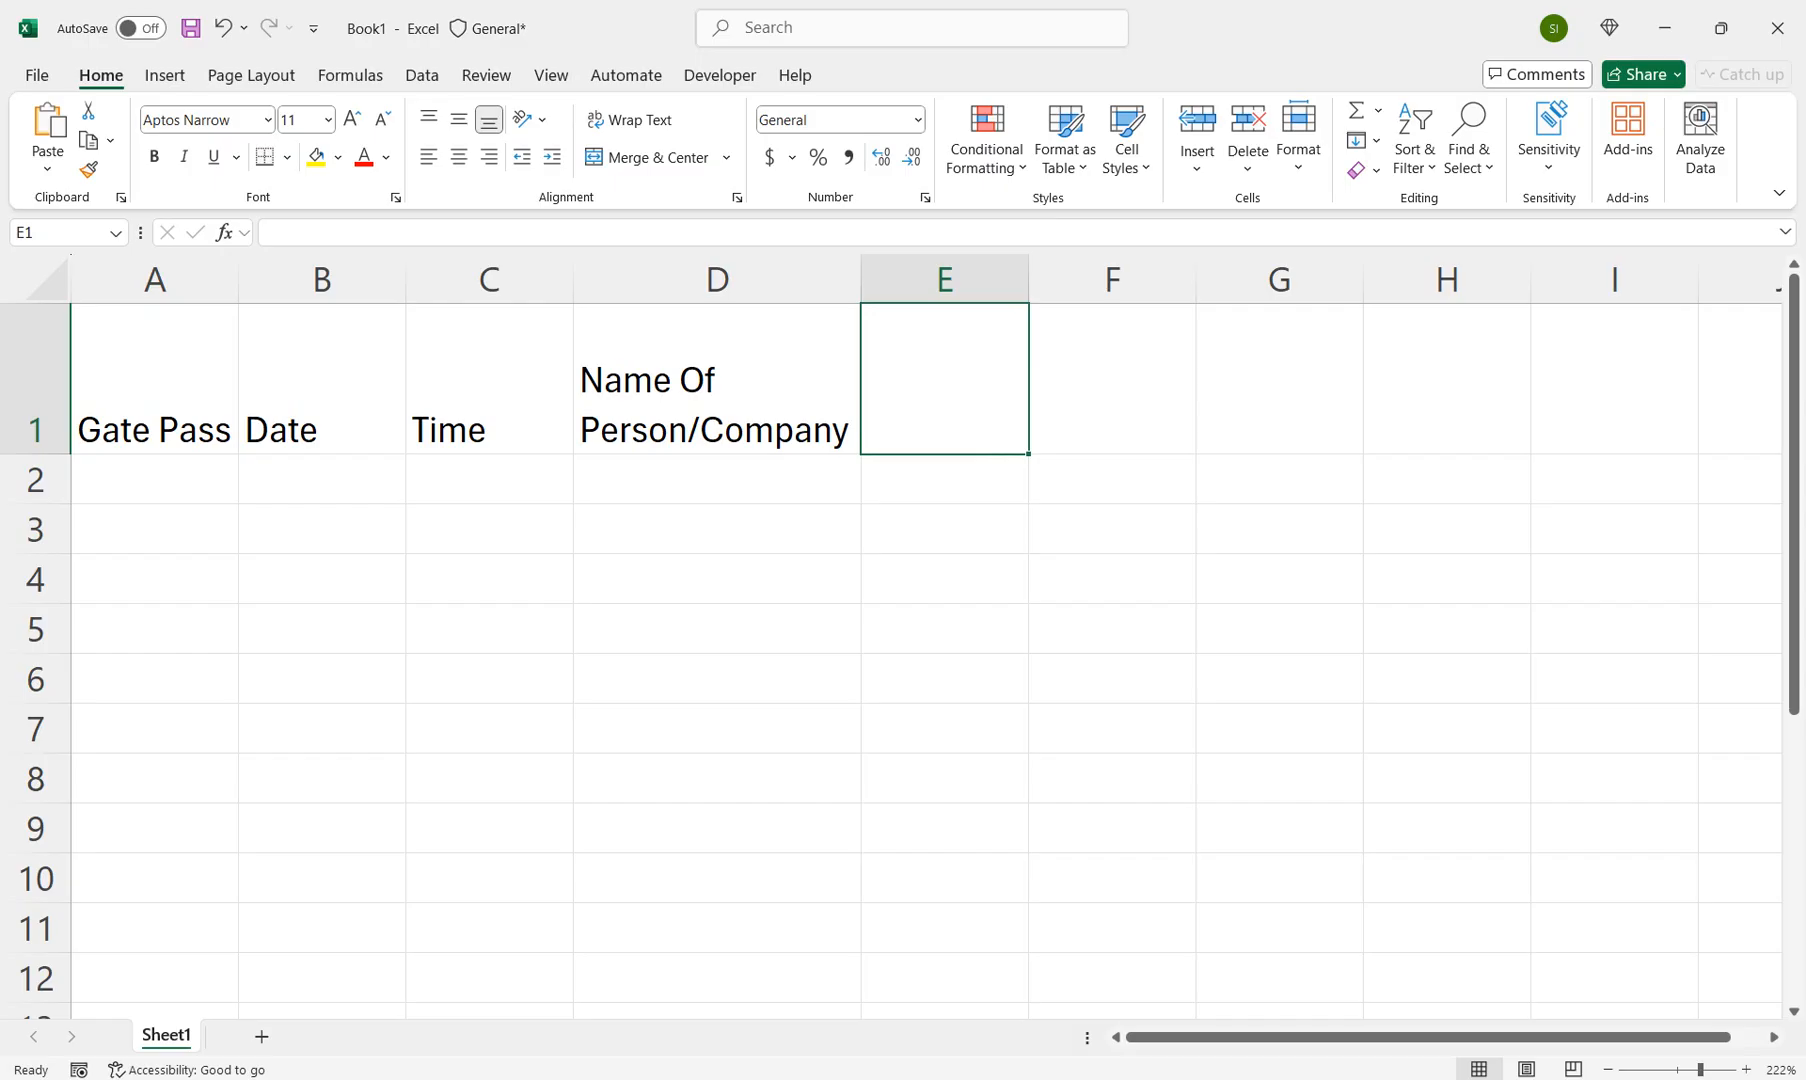
type("Purpose")
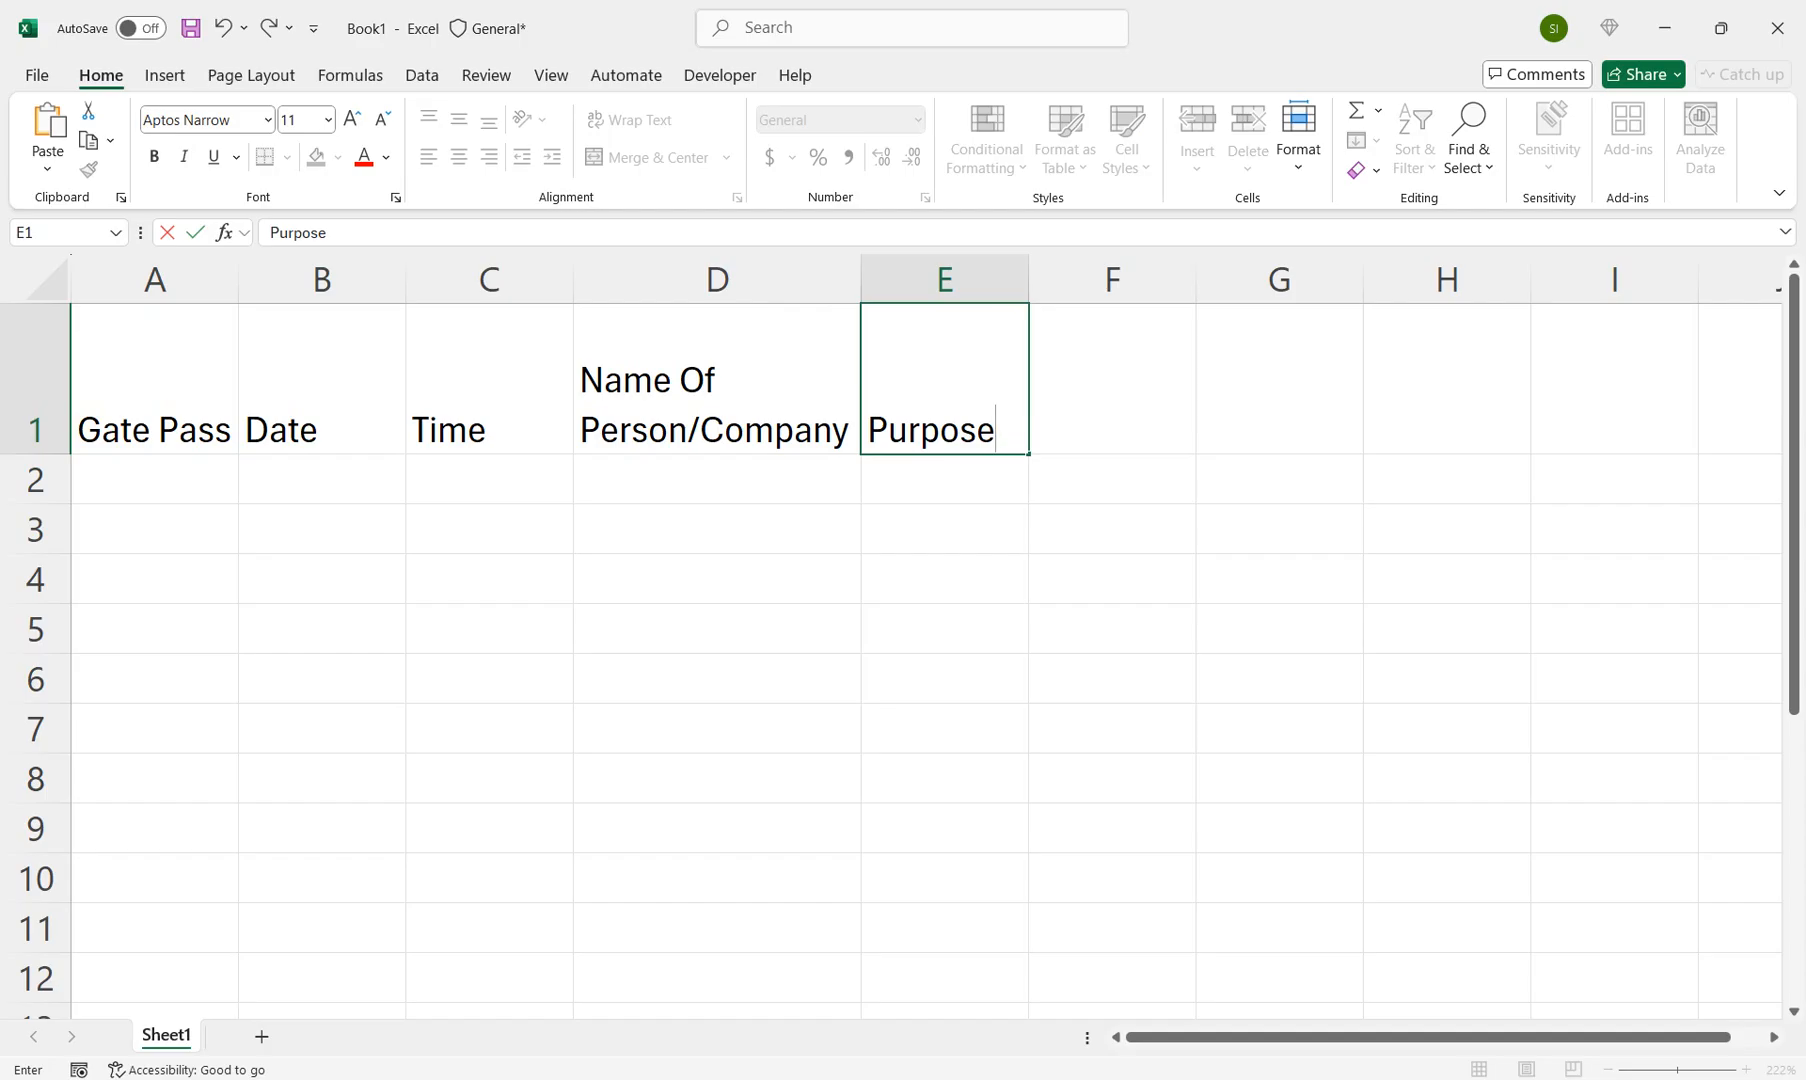
key("Tab")
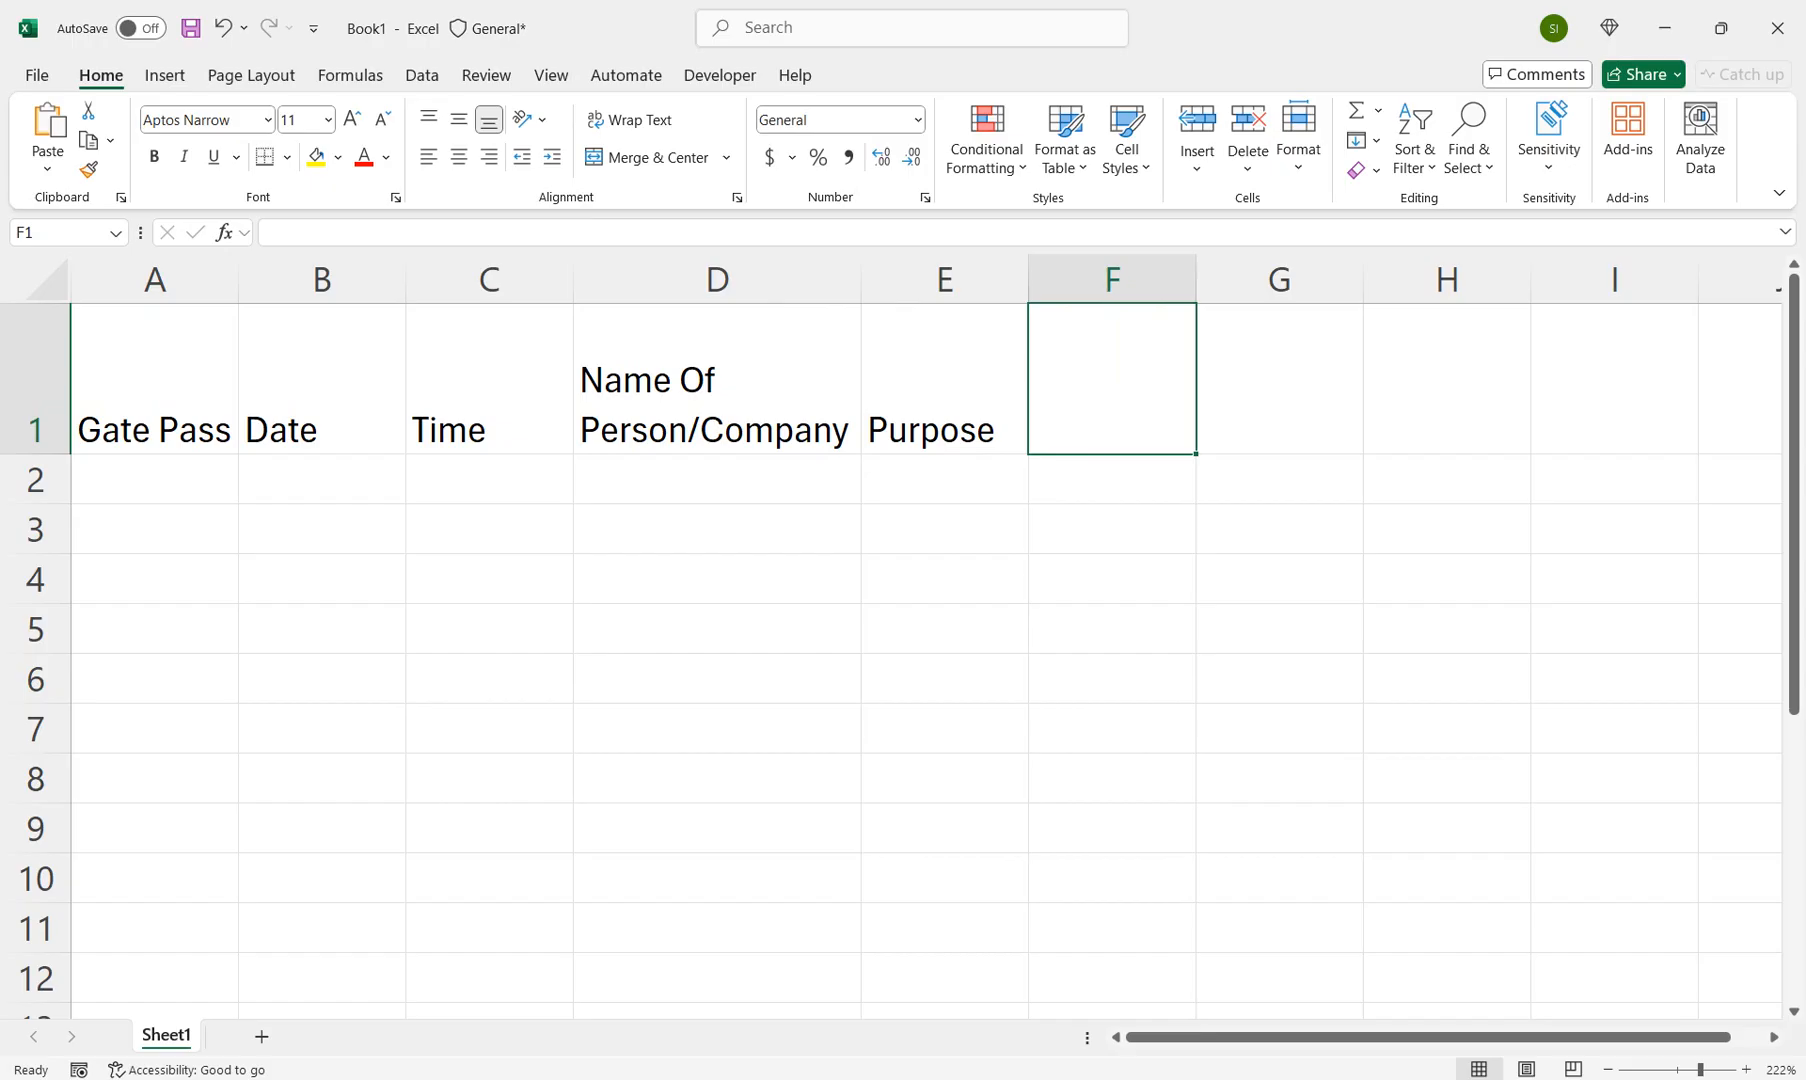
type("Item Description")
key("Tab")
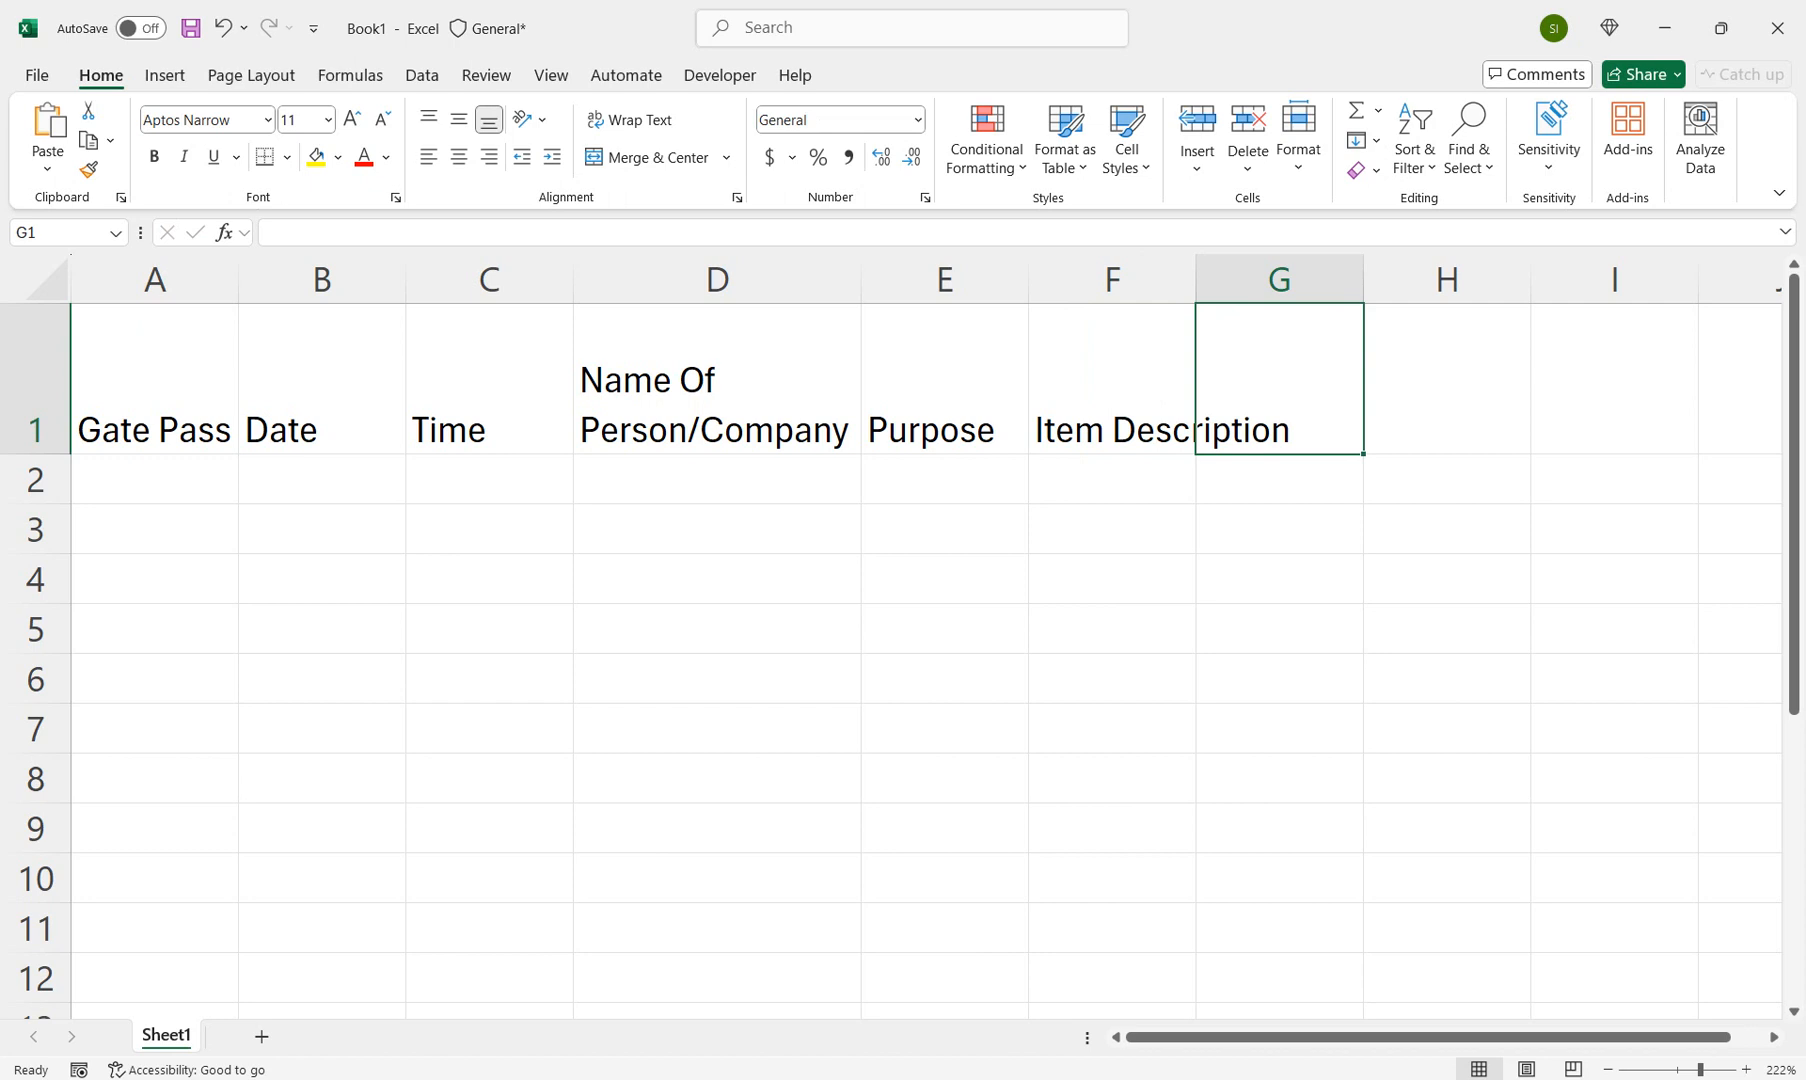
type("Quan")
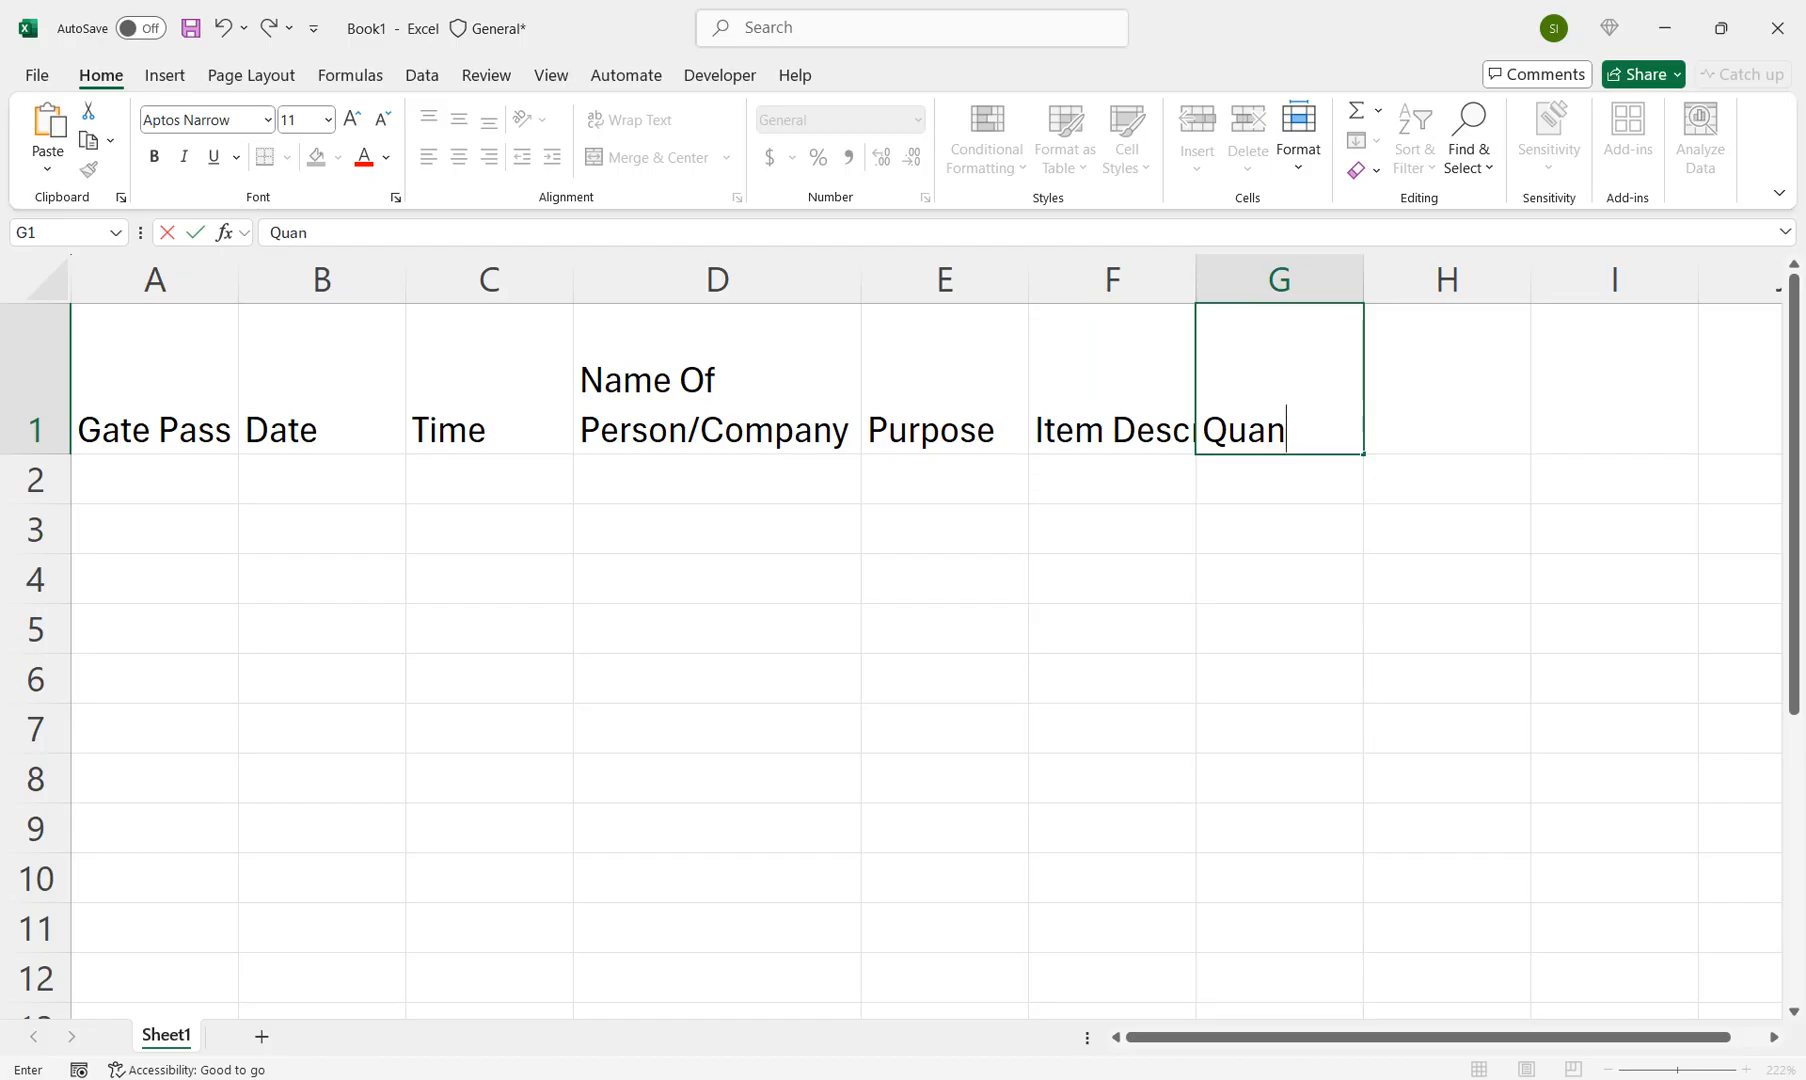
type("tity")
key("Tab")
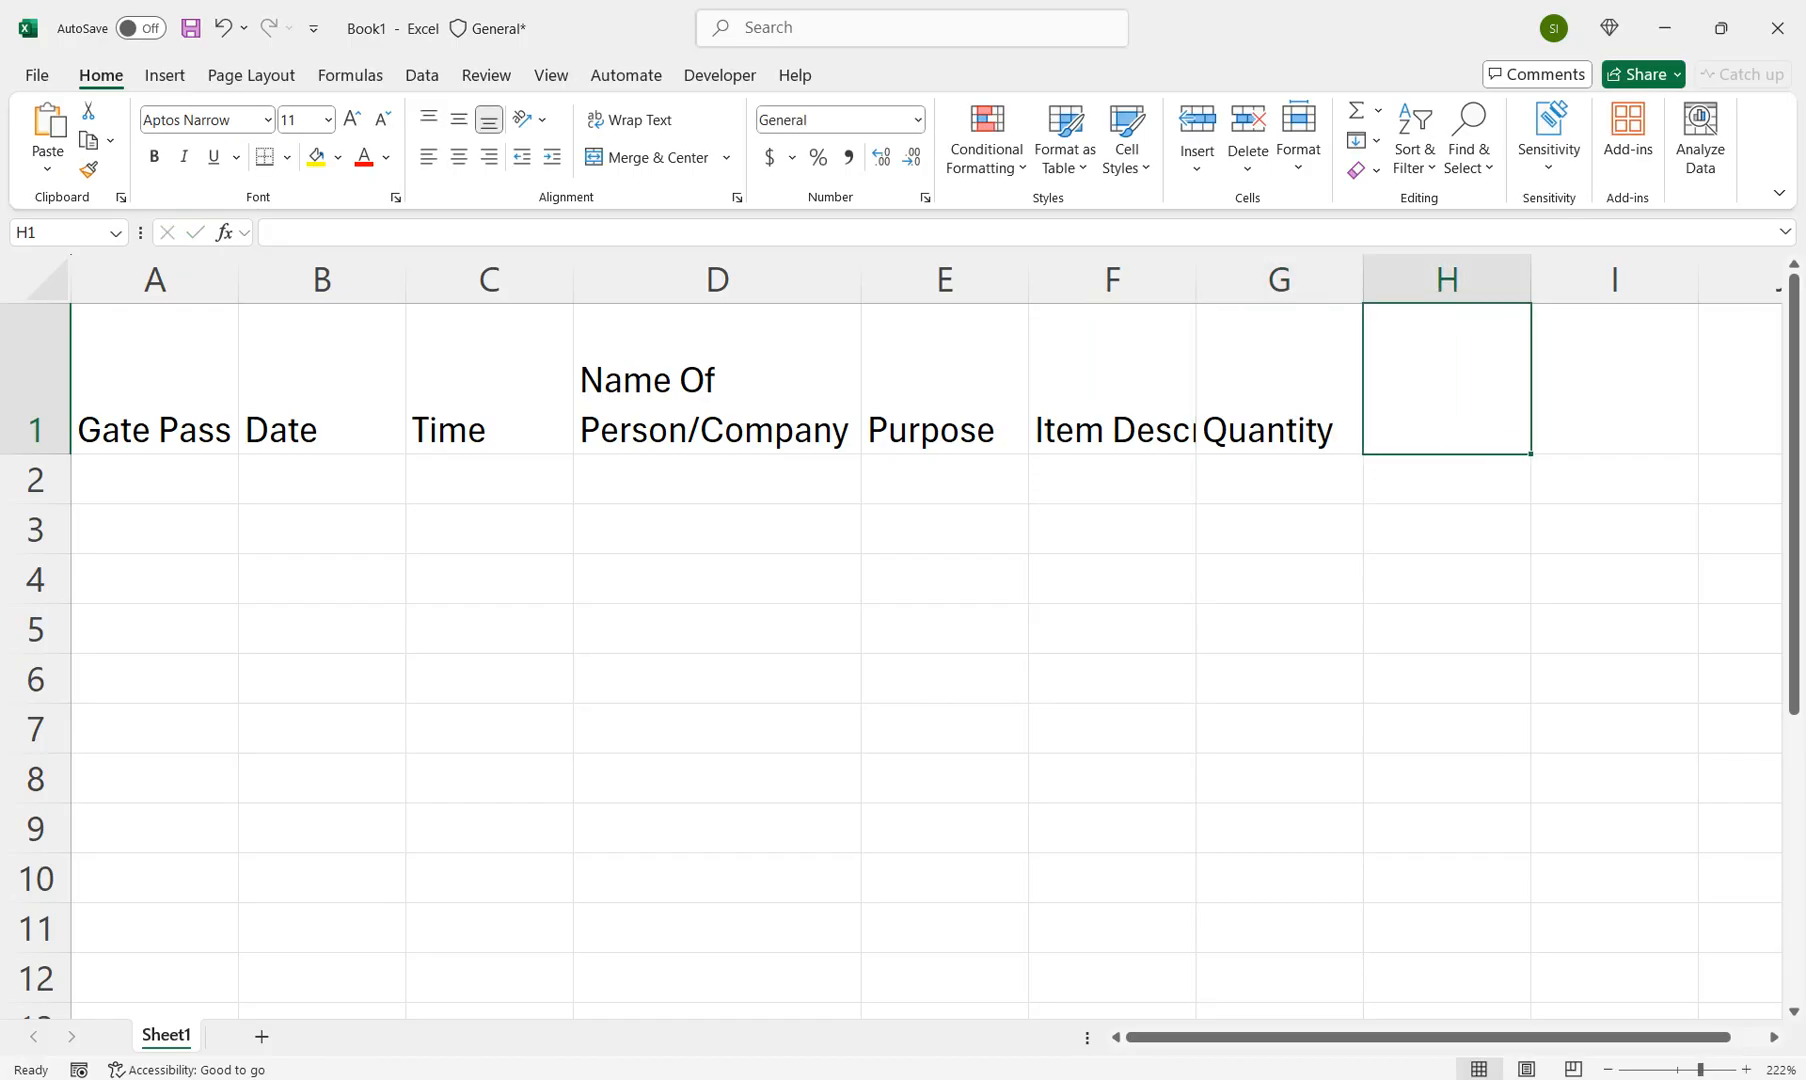
Step: Enter the headings Value Per Unit, Total Value and Issued By in cells H1 to J1
type("Value ")
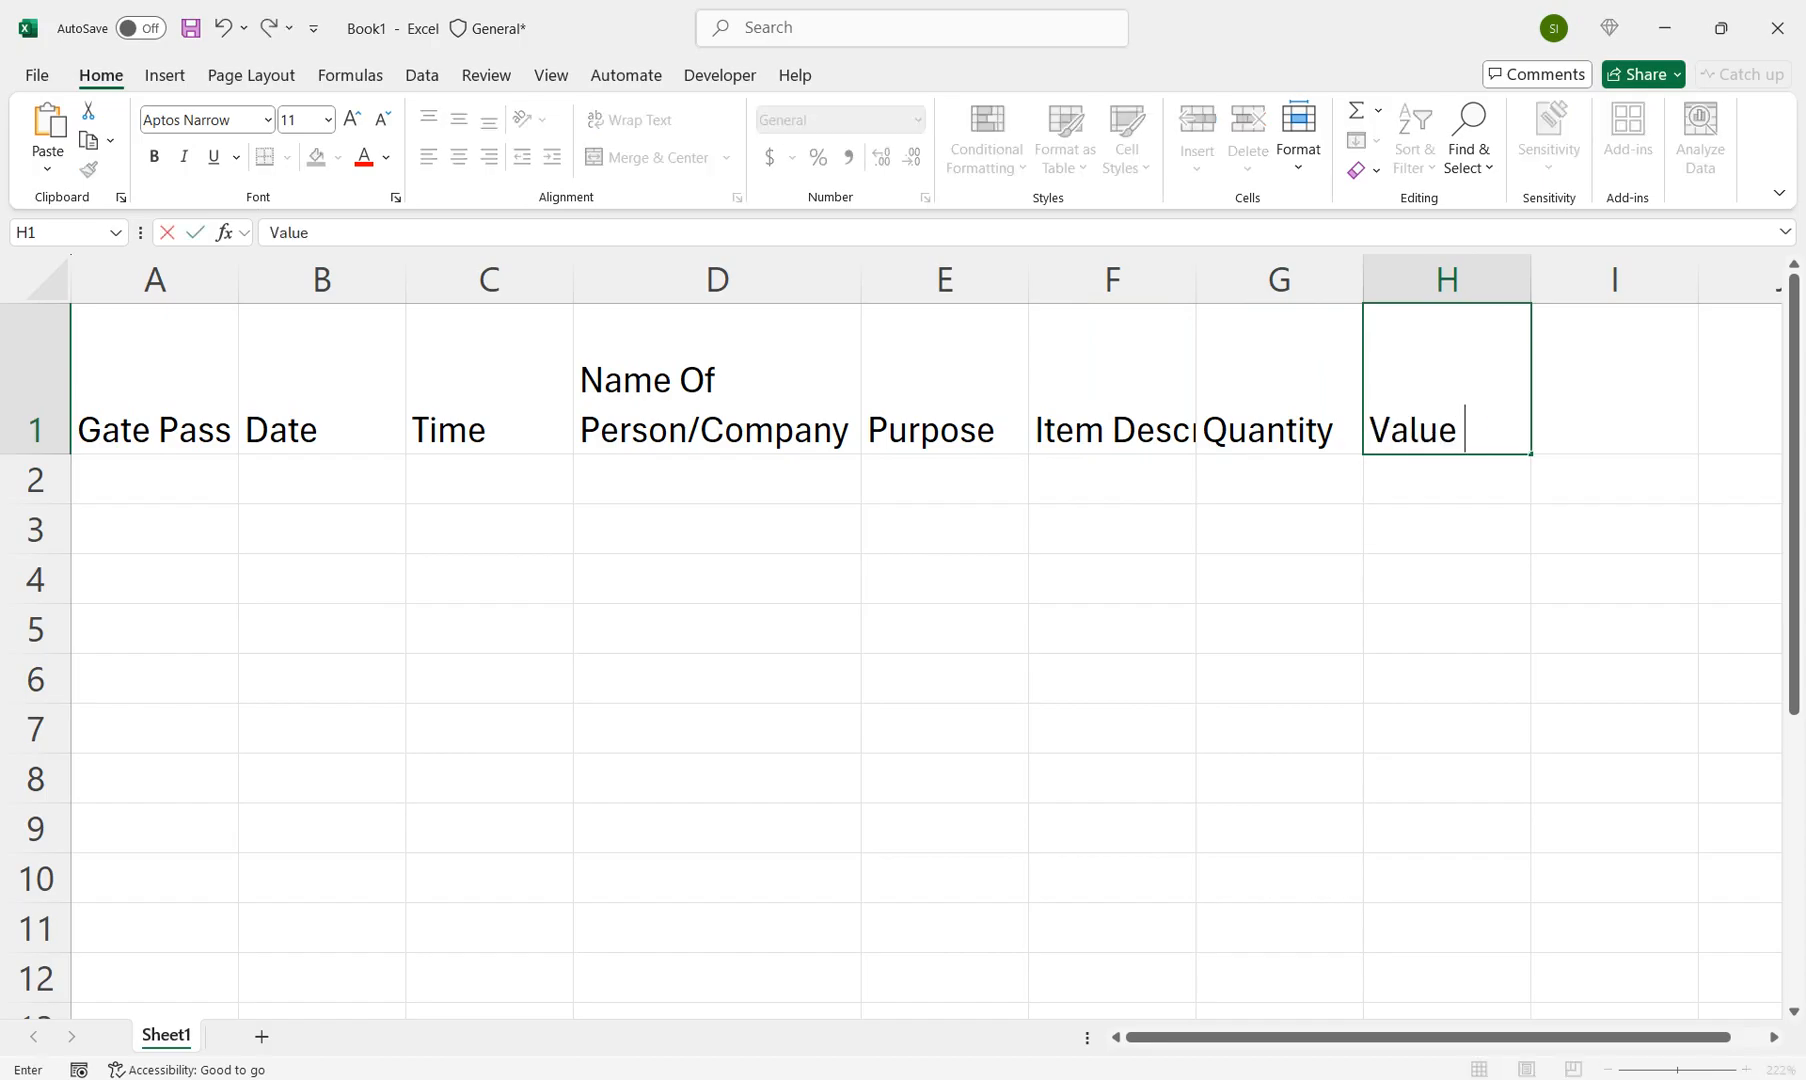
type("Per Unit")
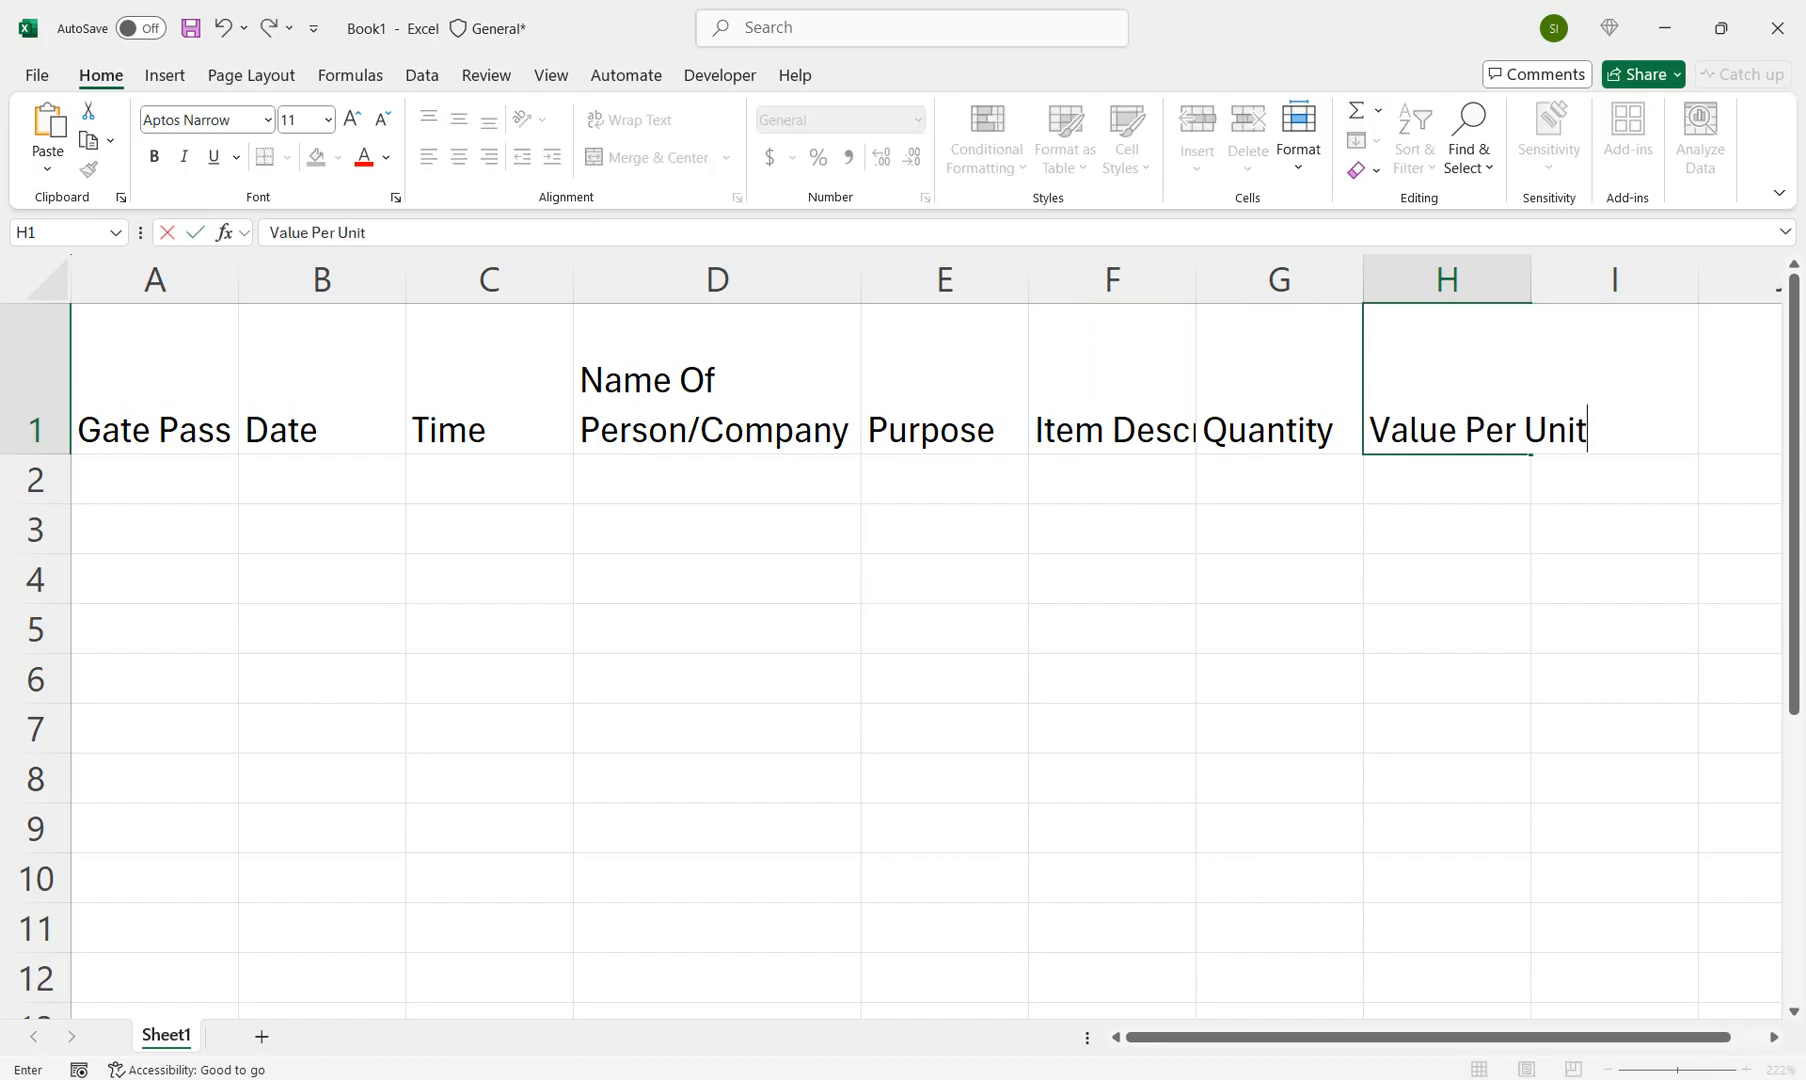
key("Tab")
type("To")
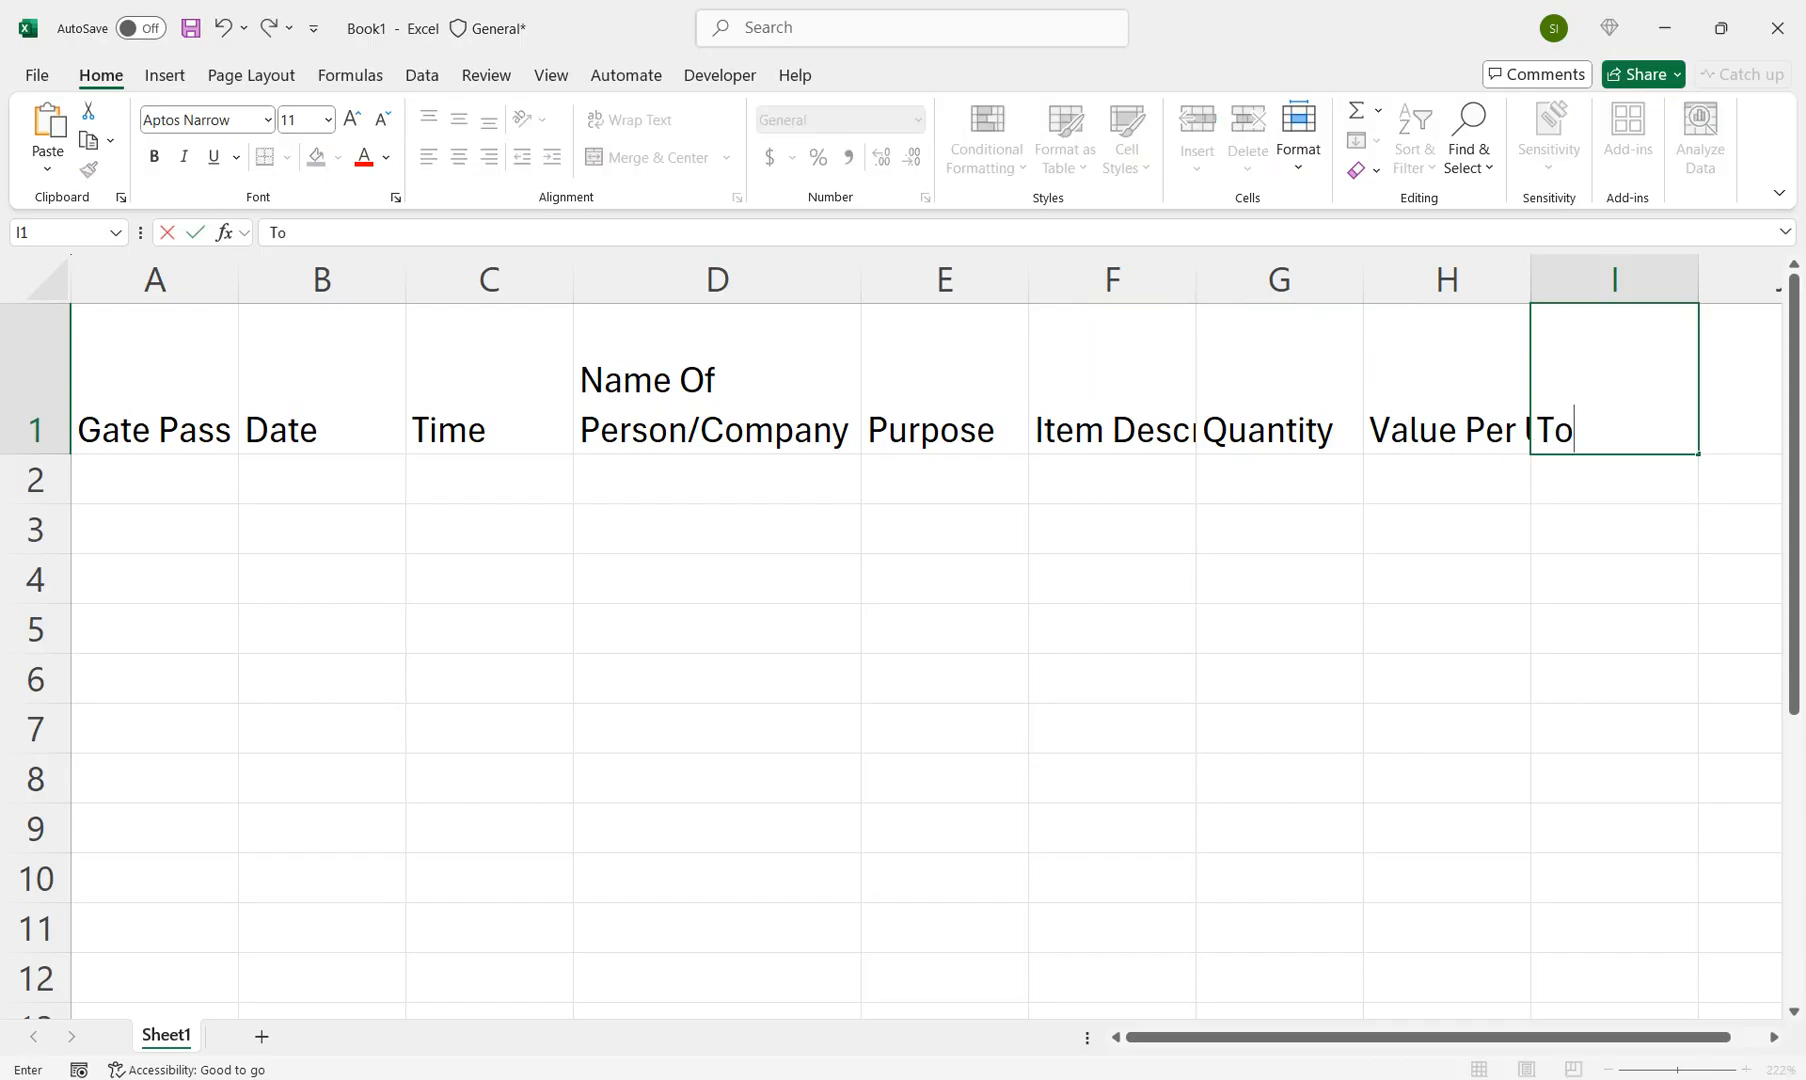
type("tal Value")
key("Tab")
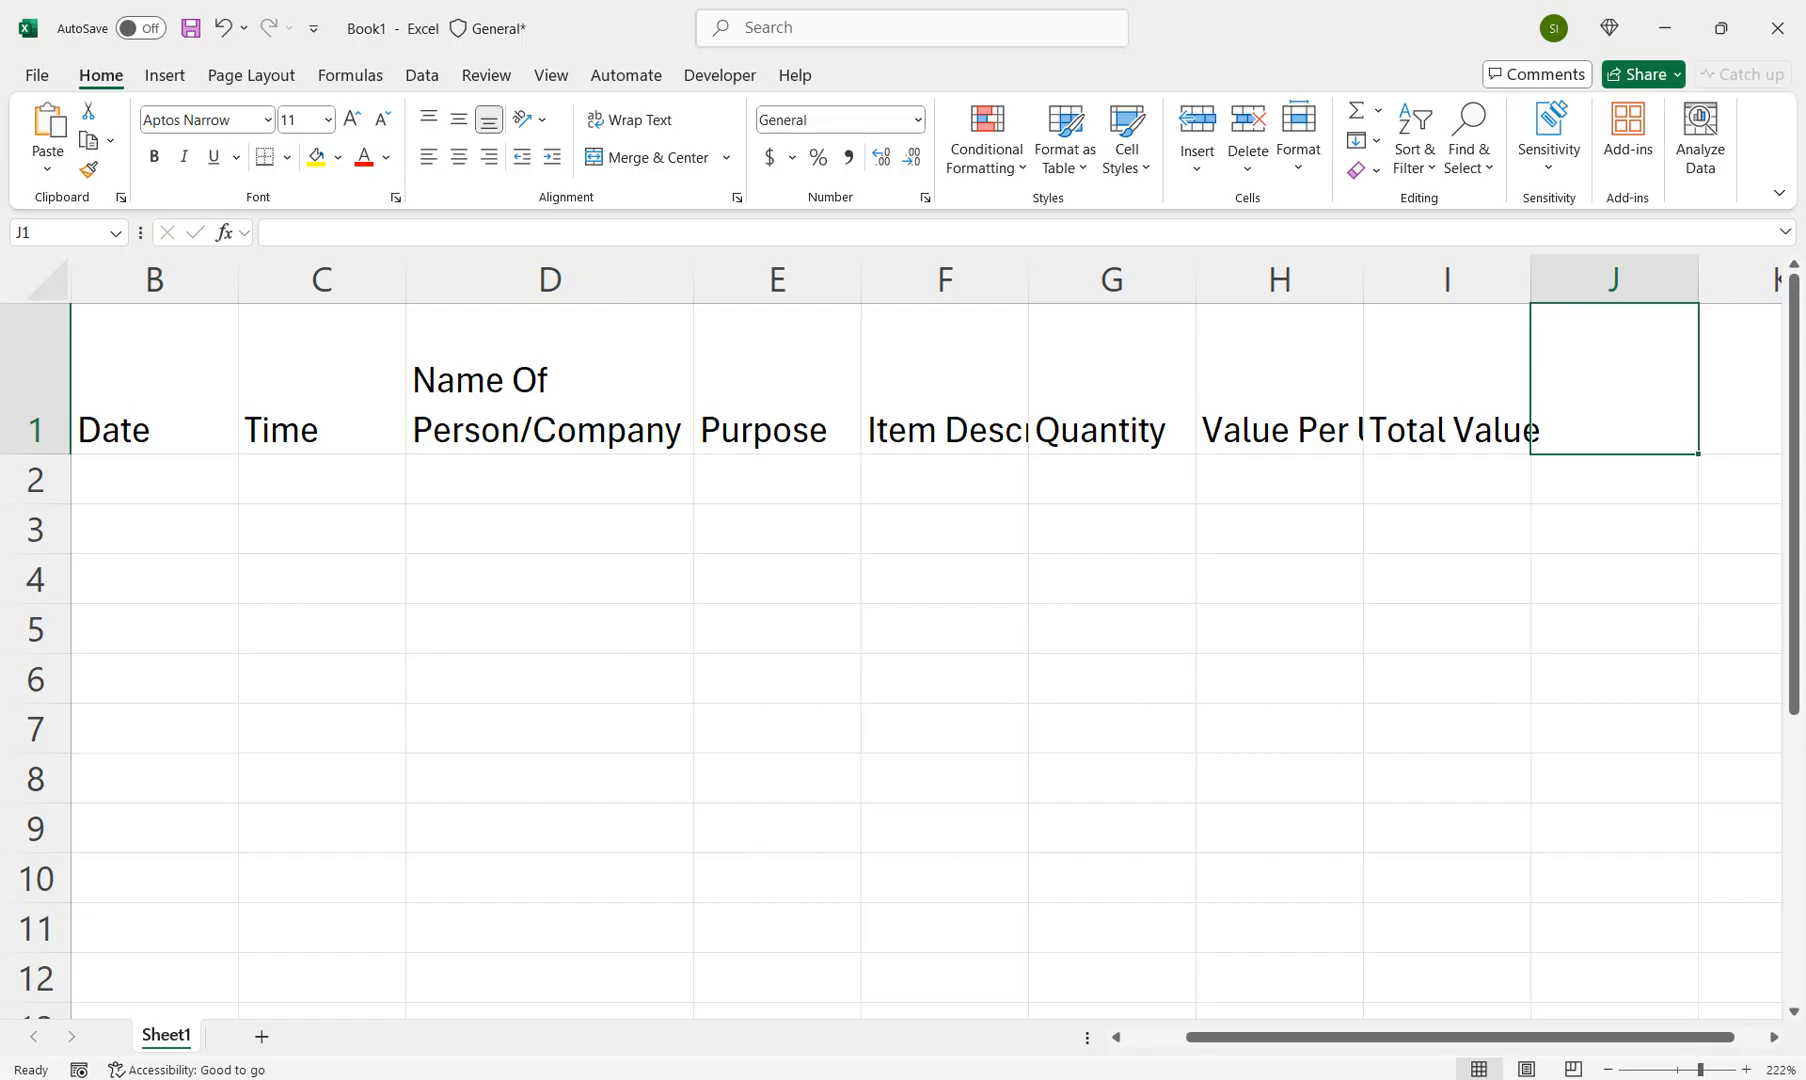
type("I")
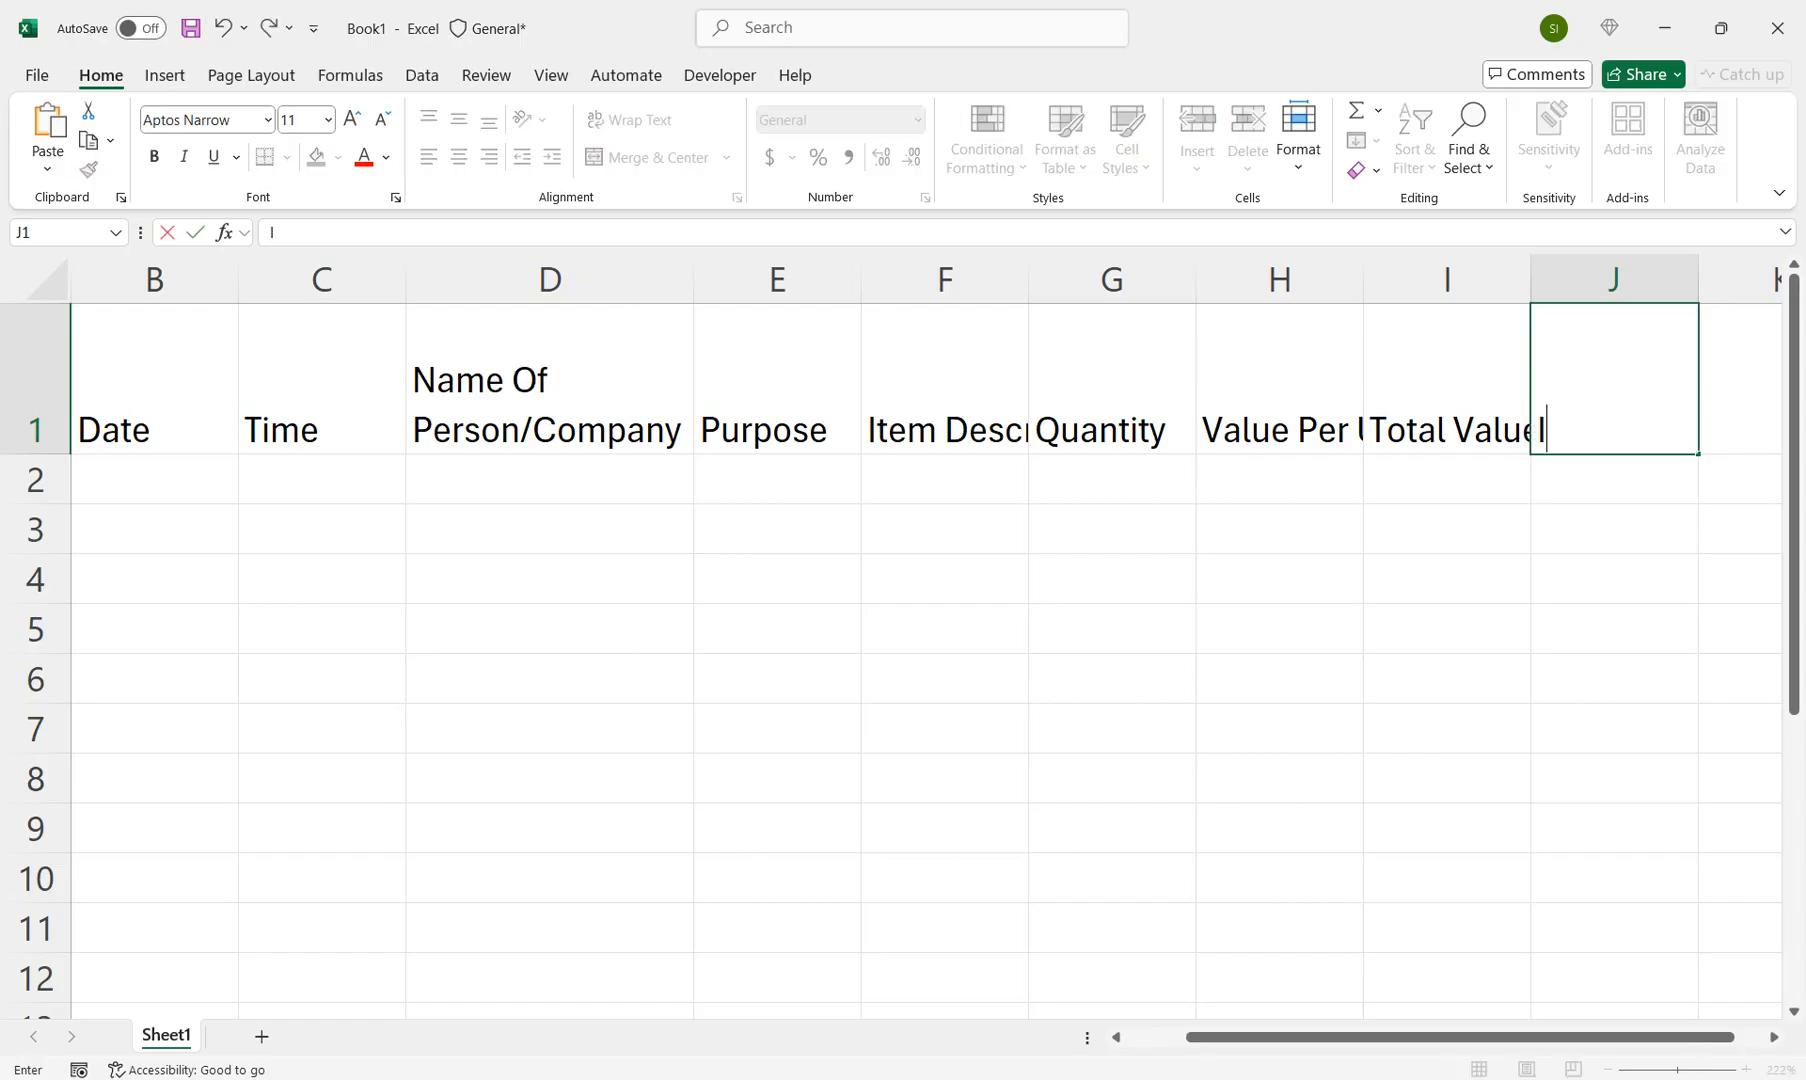
type("ssued By")
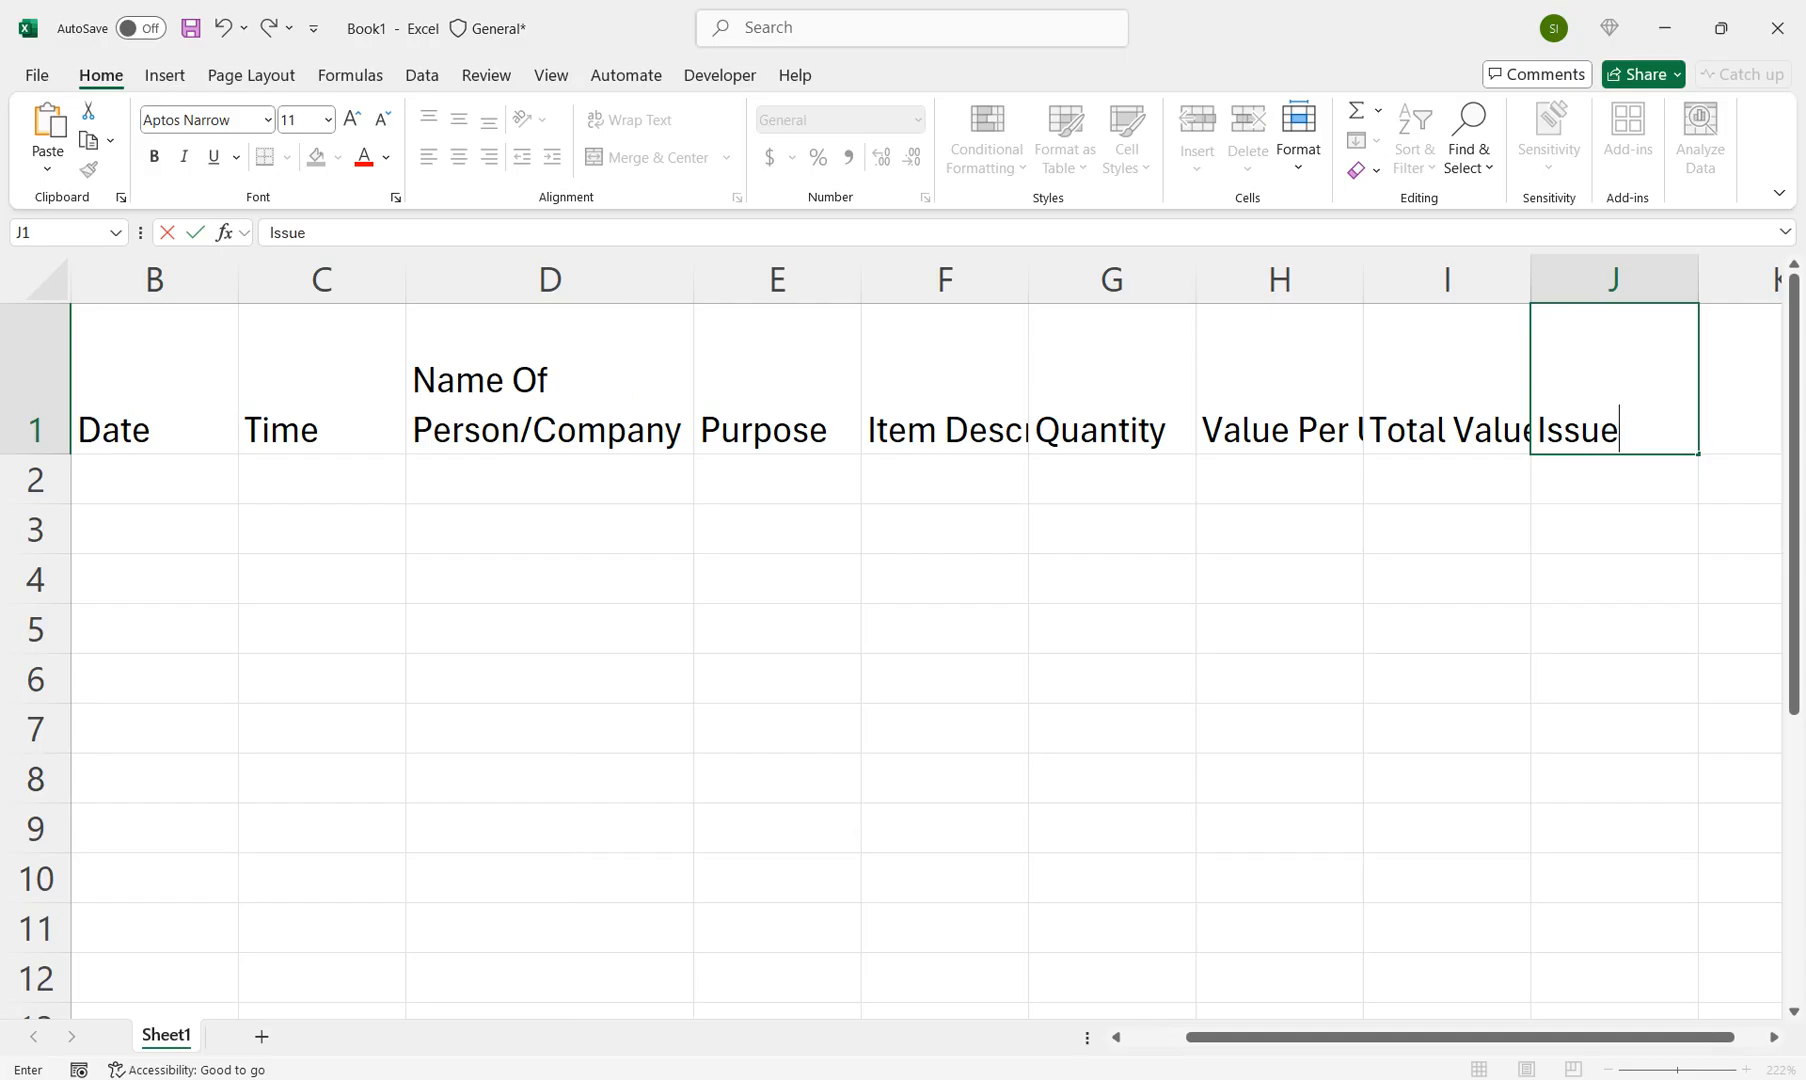
key("Tab")
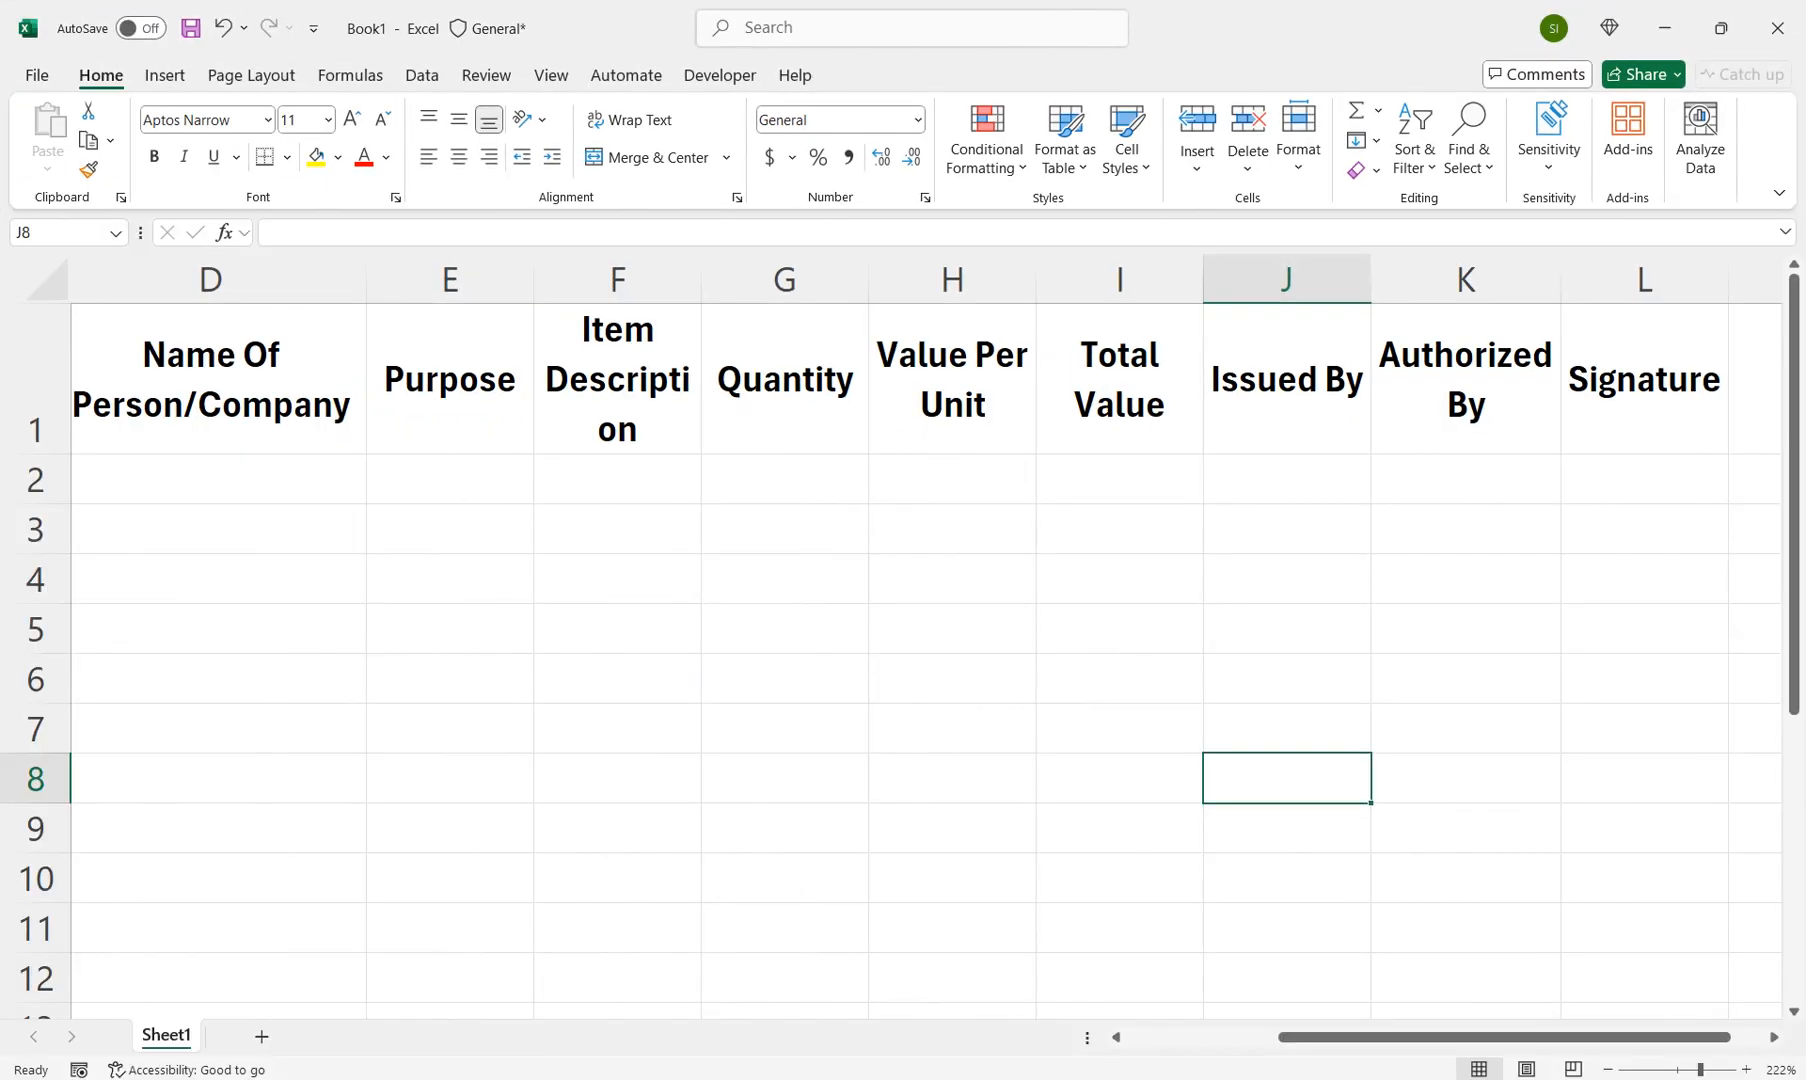
Step: Zoom the sheet to the range A1:L9 and apply all borders to its cells
left_click_drag(1483, 663, 60, 835)
left_click(551, 76)
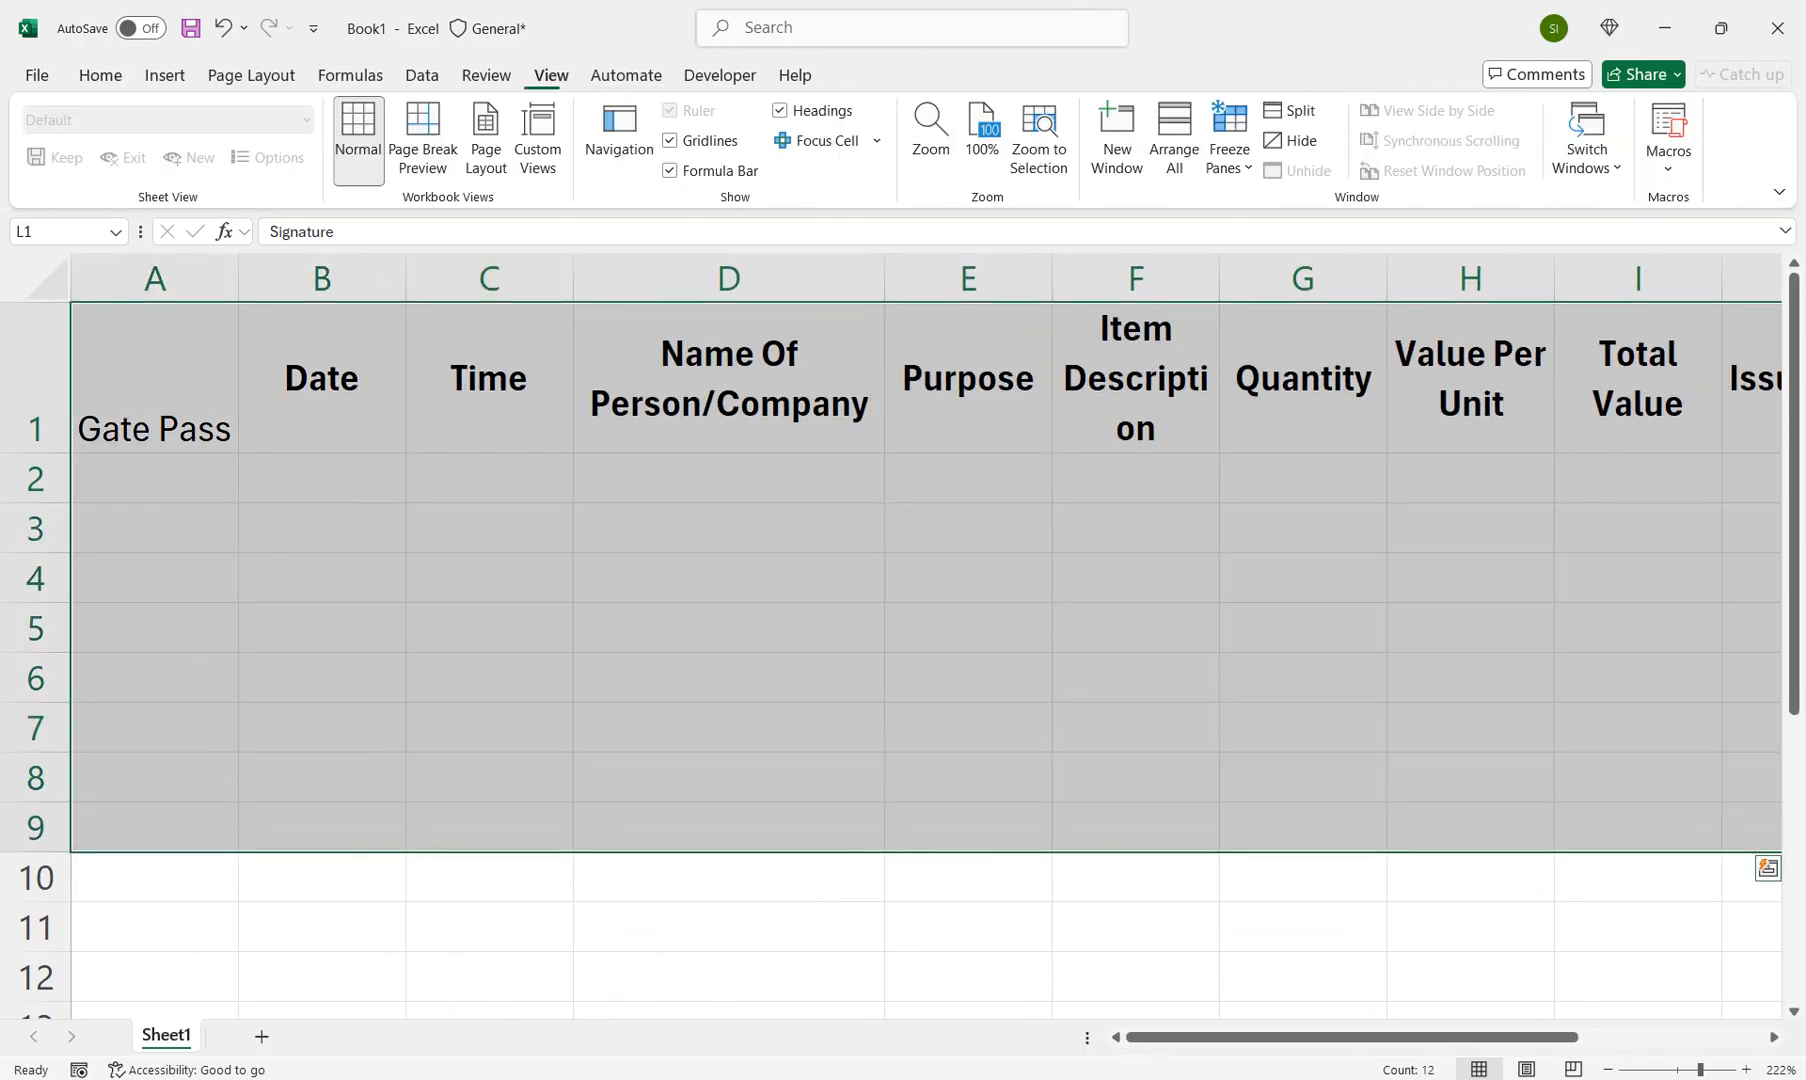
left_click(1039, 140)
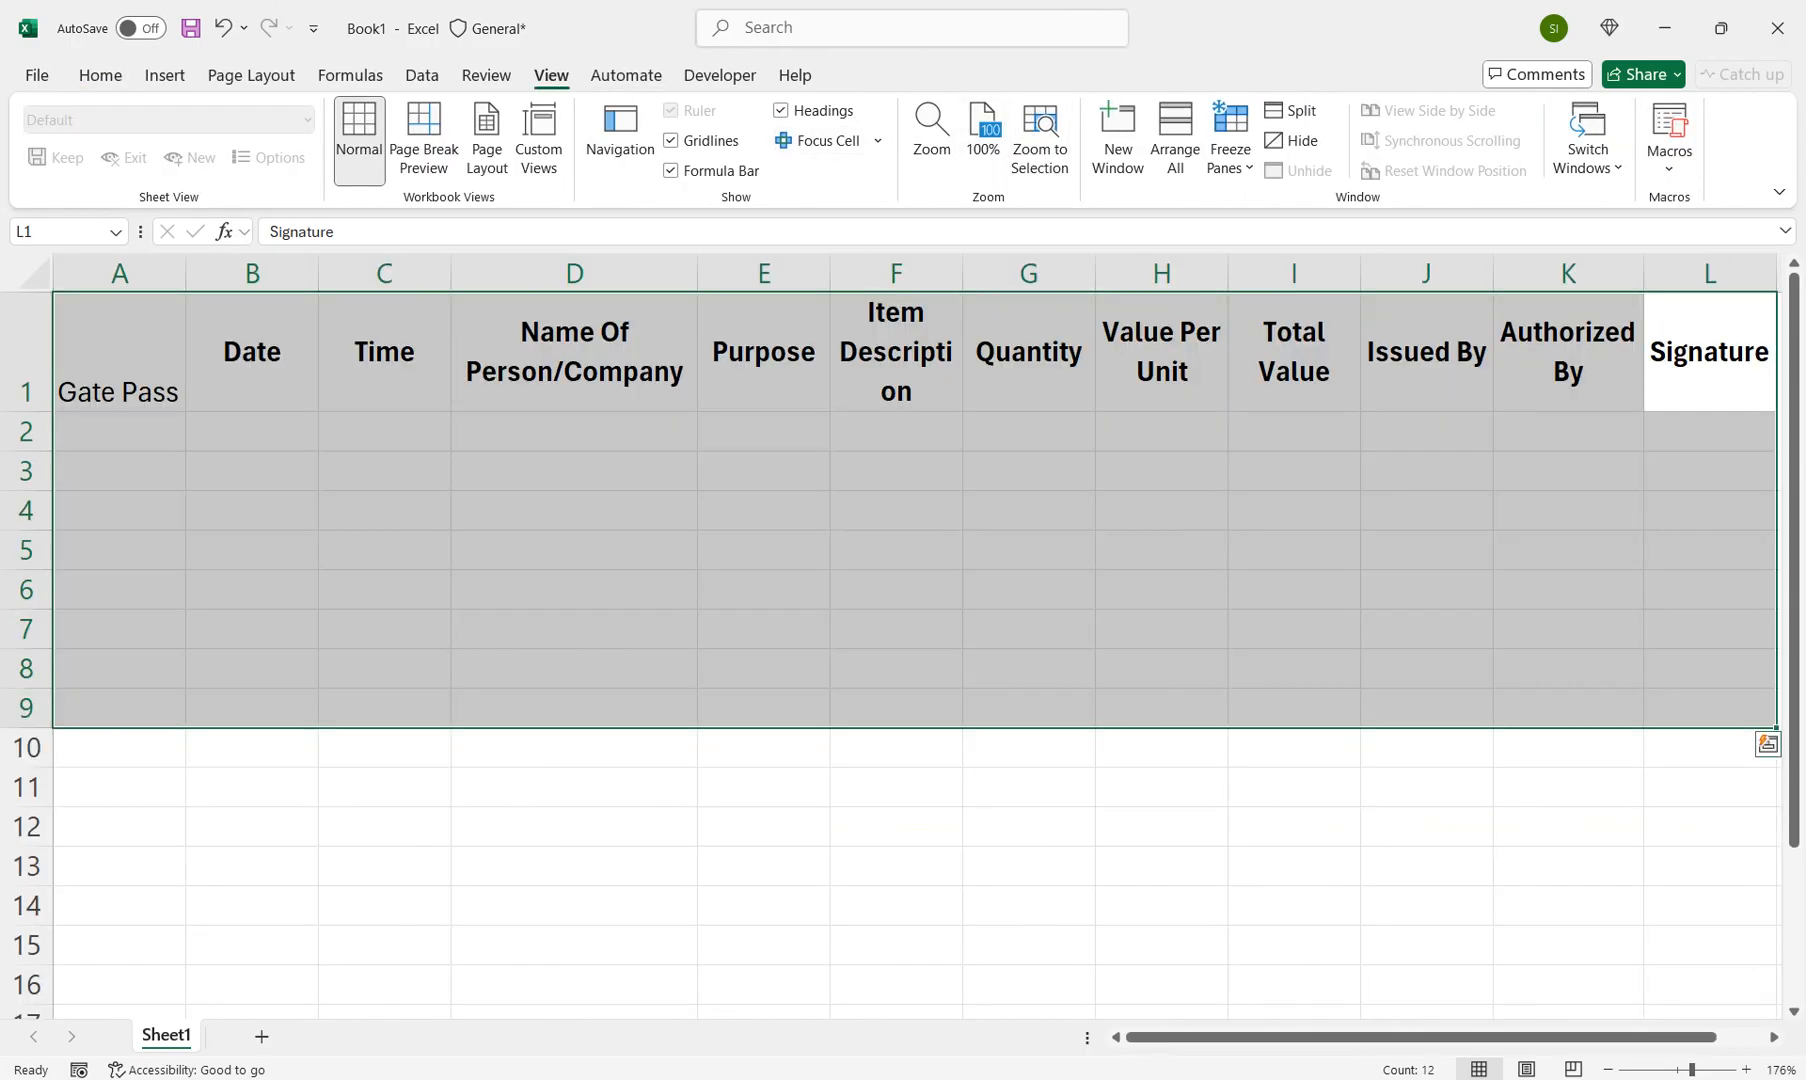
left_click(100, 75)
left_click(287, 157)
left_click(329, 396)
Step: Wrap the text of the Gate Pass No heading in A1 and copy the formatting of B1 onto it
left_click(384, 352)
left_click_drag(1710, 352, 118, 352)
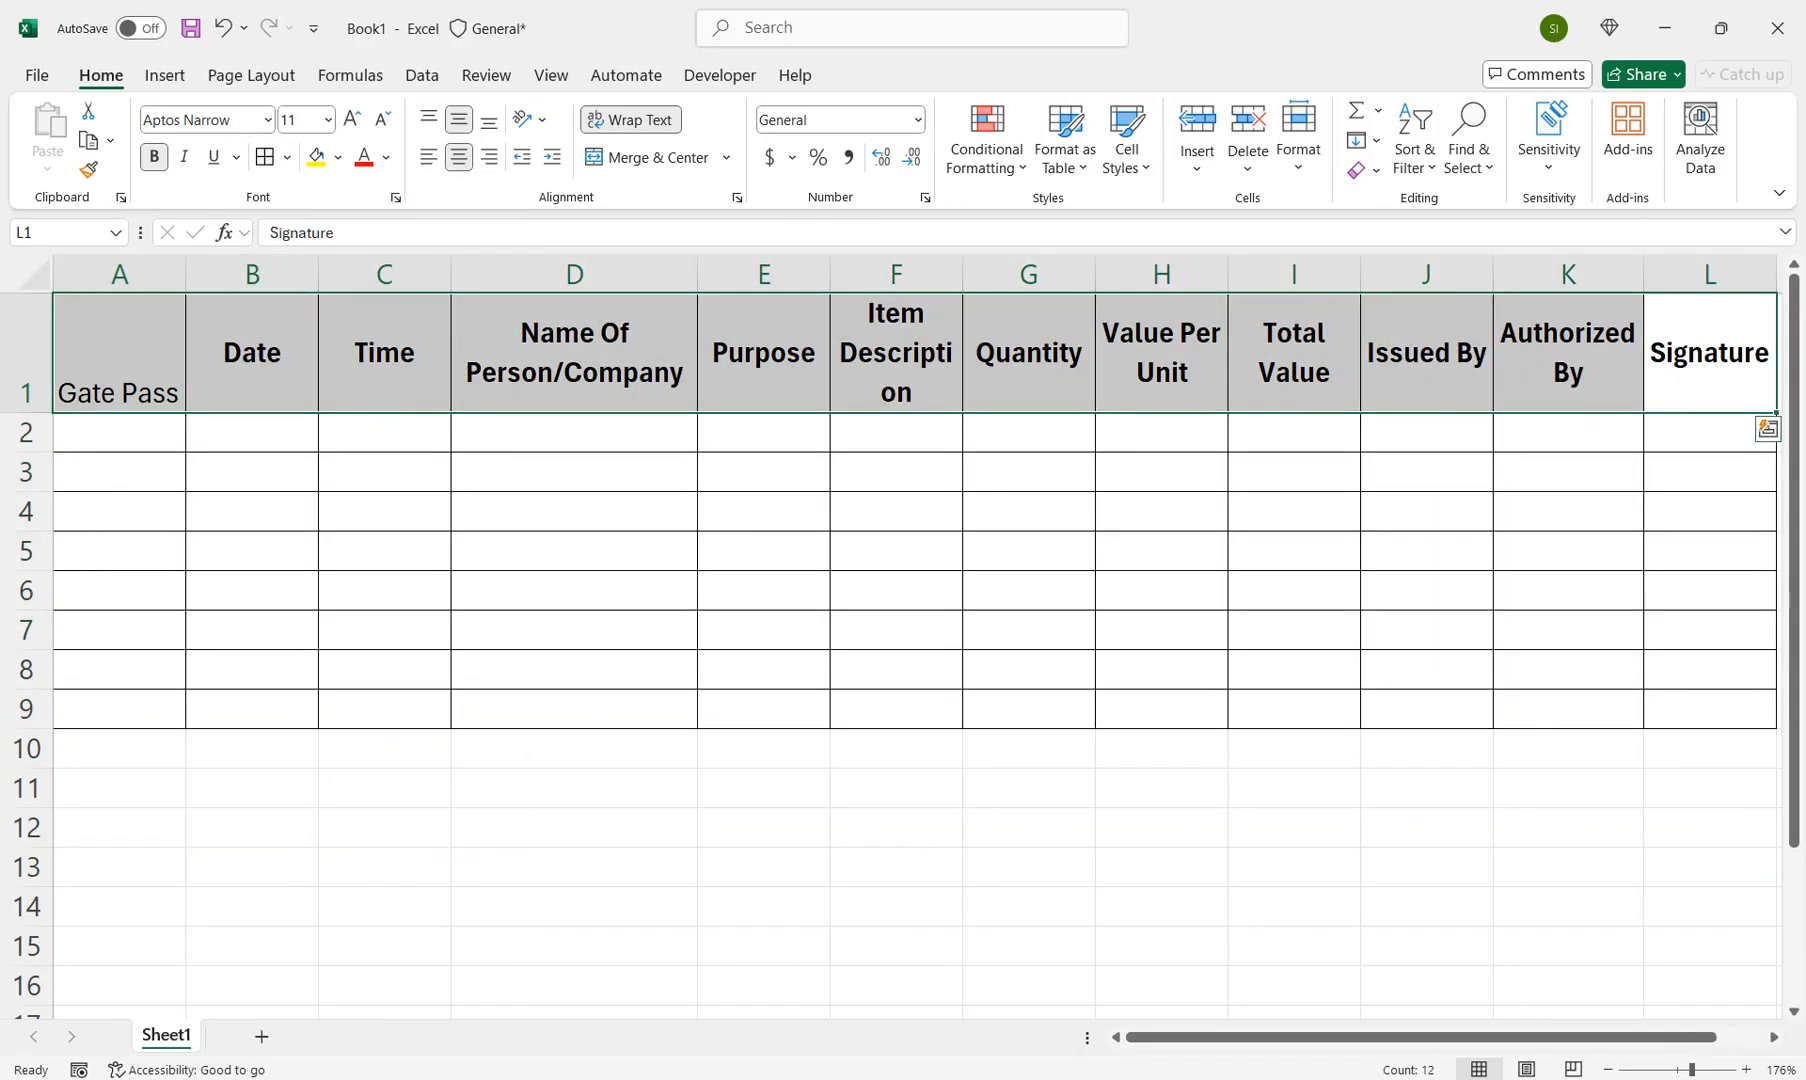
left_click(119, 352)
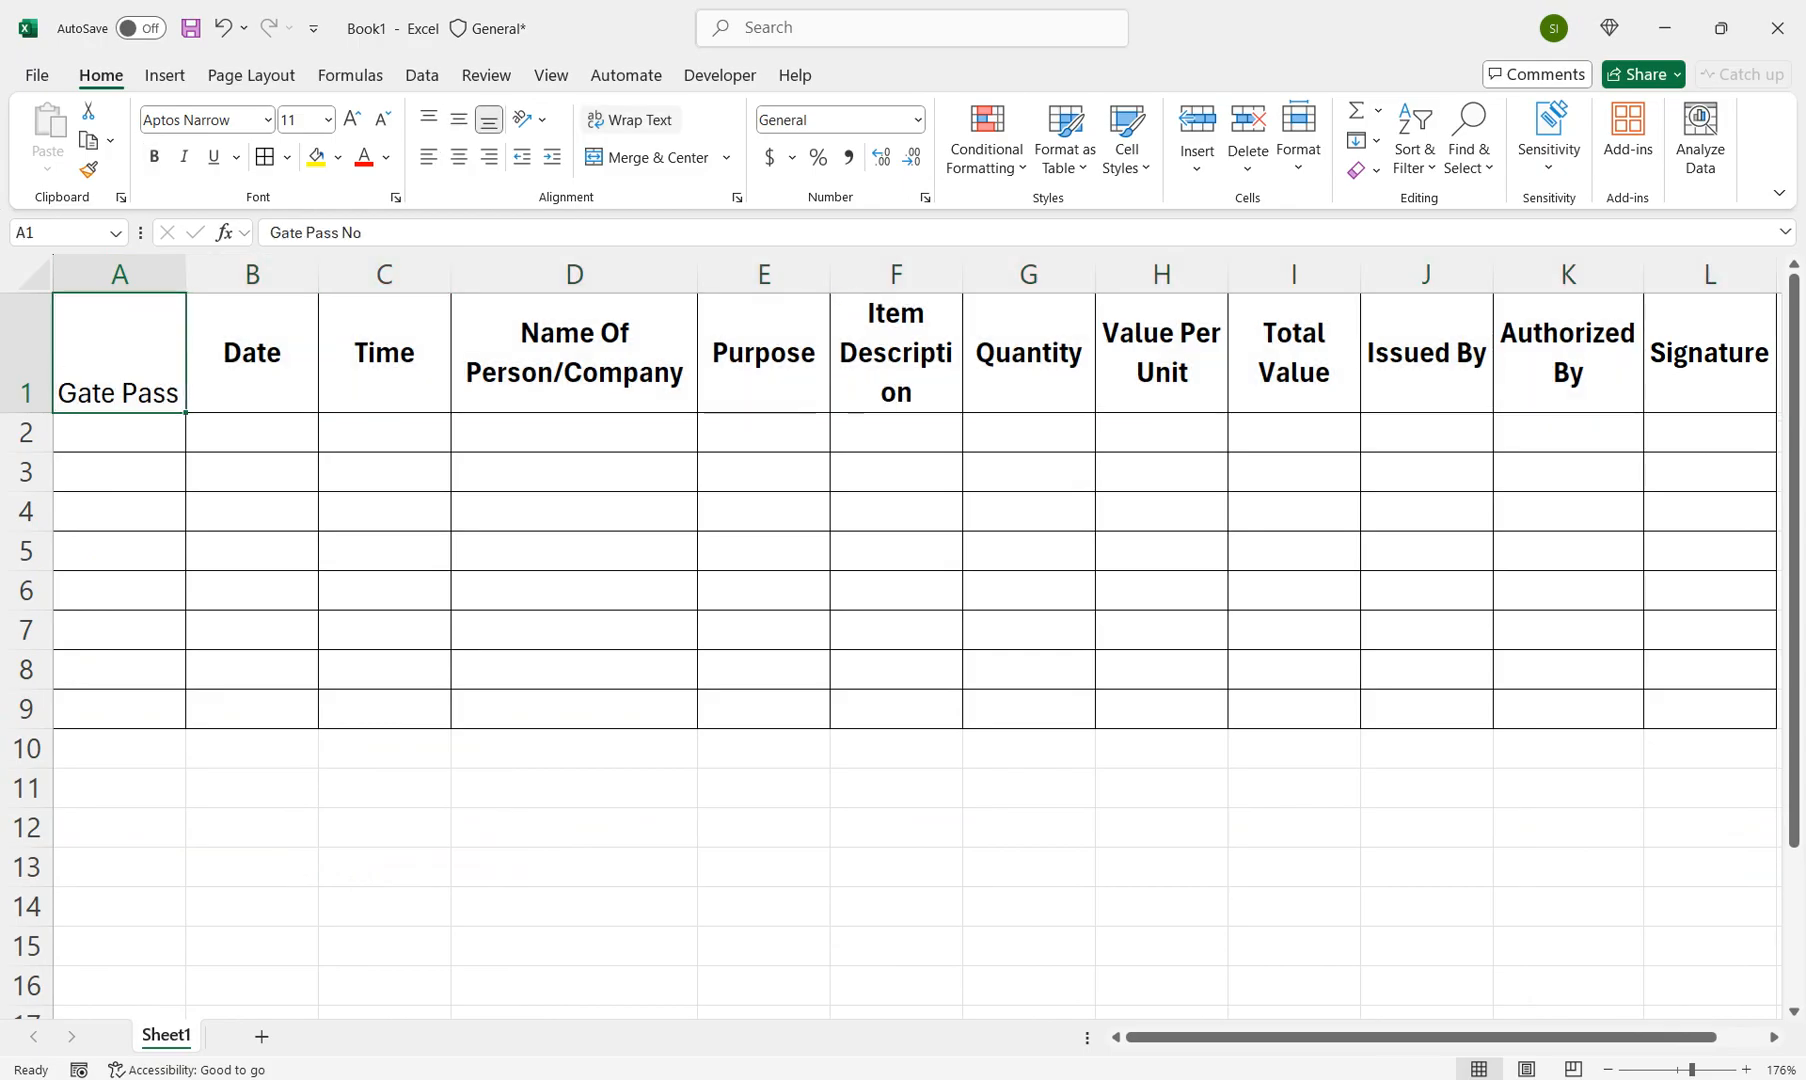
left_click(630, 119)
left_click(252, 352)
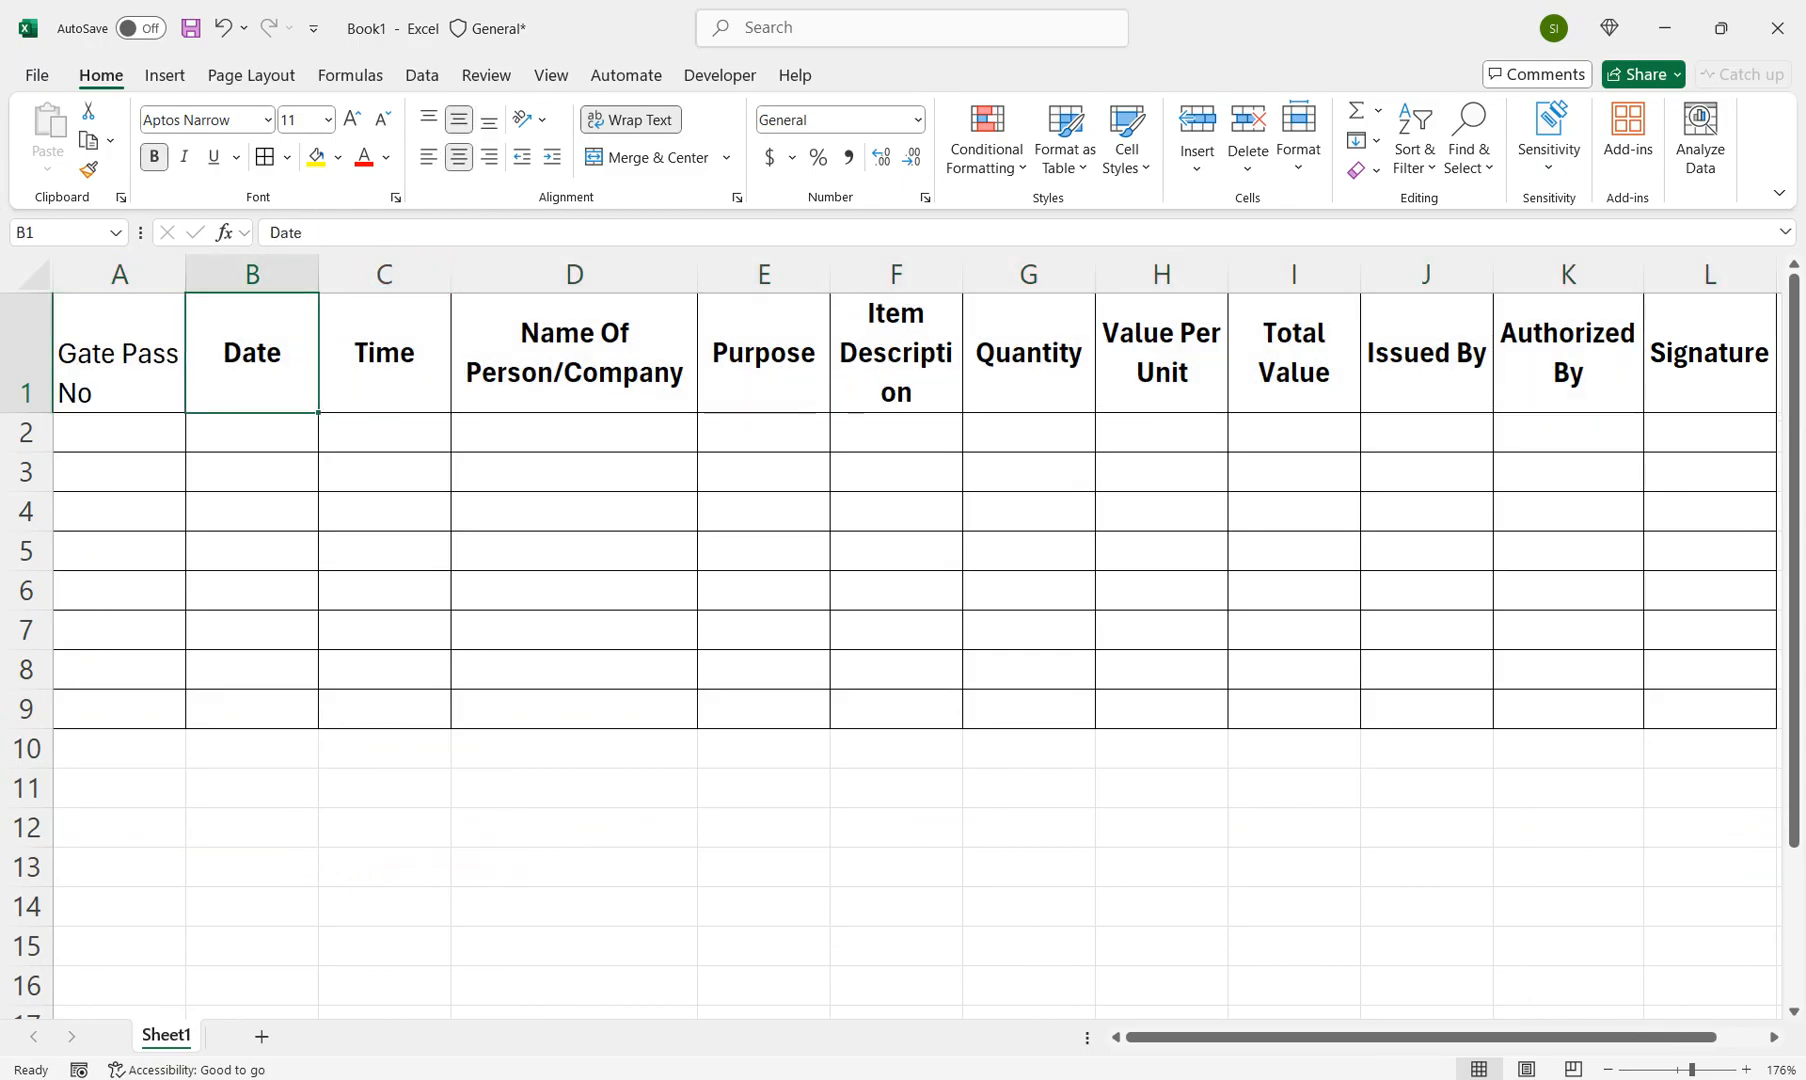
left_click(89, 169)
left_click(119, 352)
Step: Give the header row A1:L1 a red fill and a white font colour
left_click_drag(1709, 352, 119, 352)
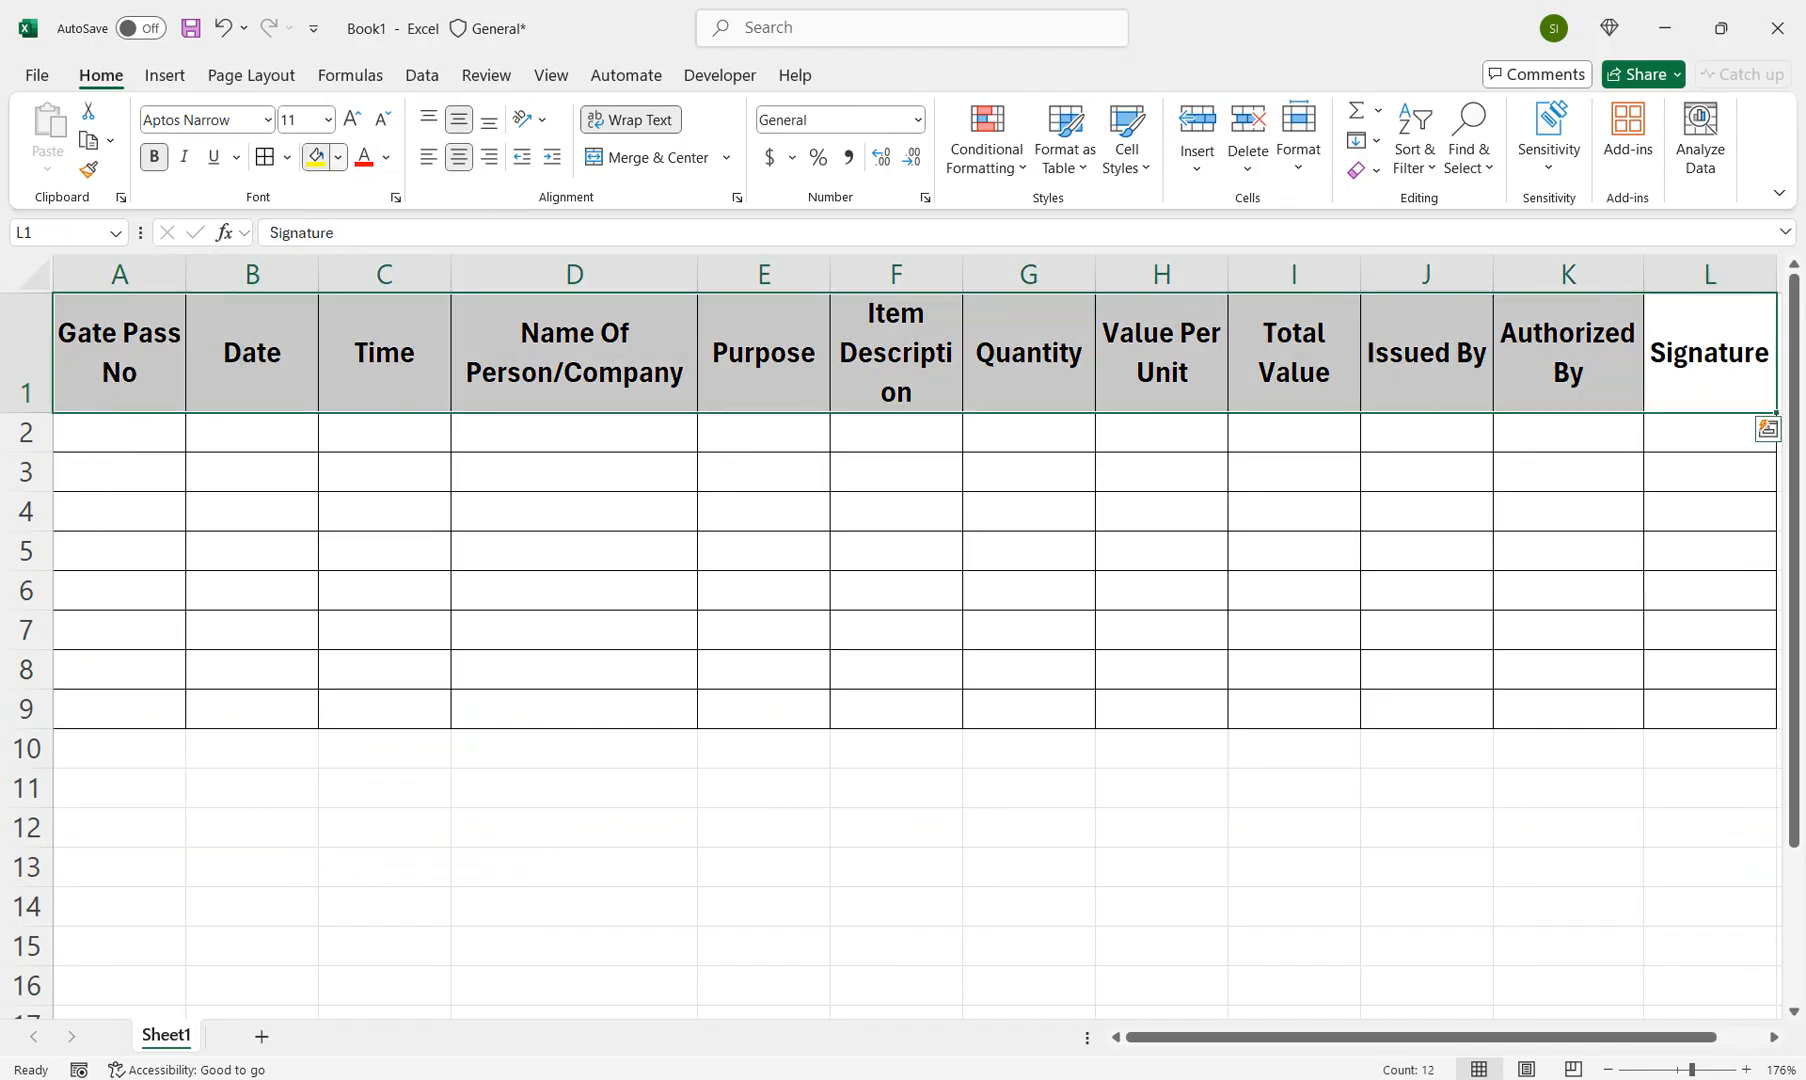
left_click(338, 157)
left_click(322, 512)
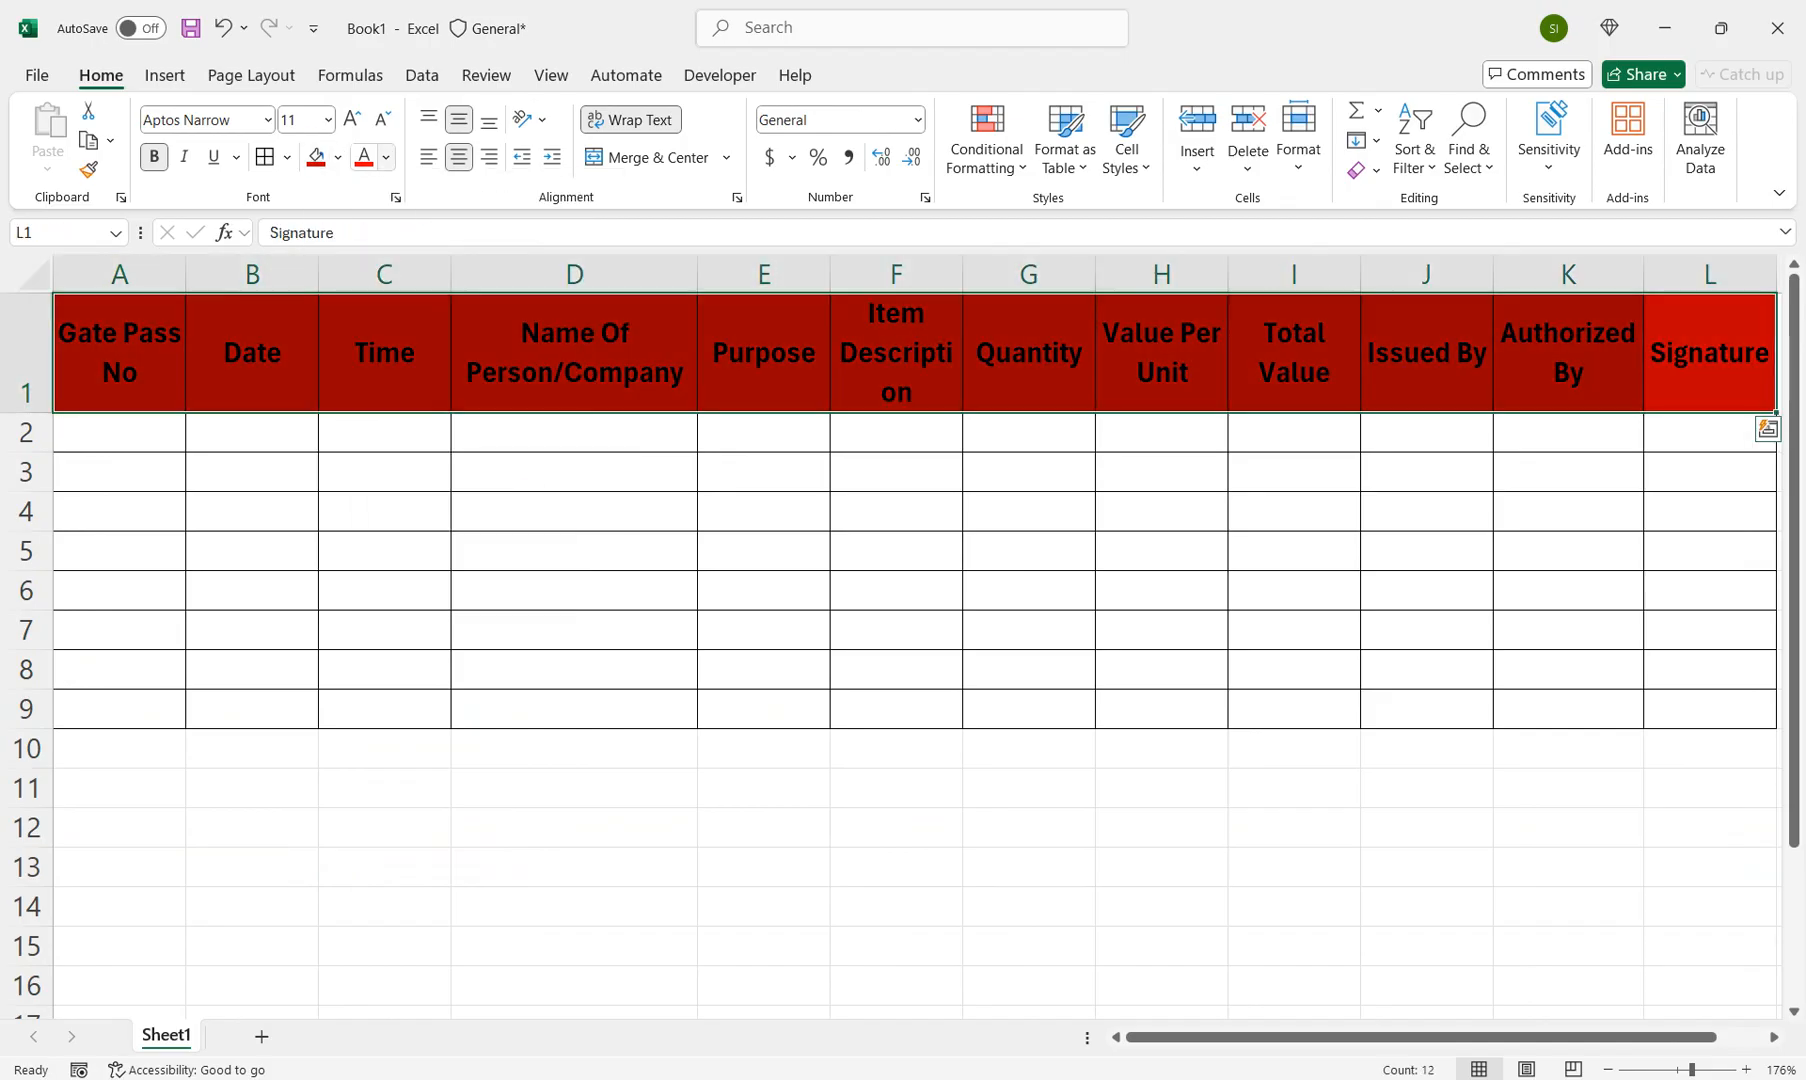
left_click(386, 157)
left_click(361, 306)
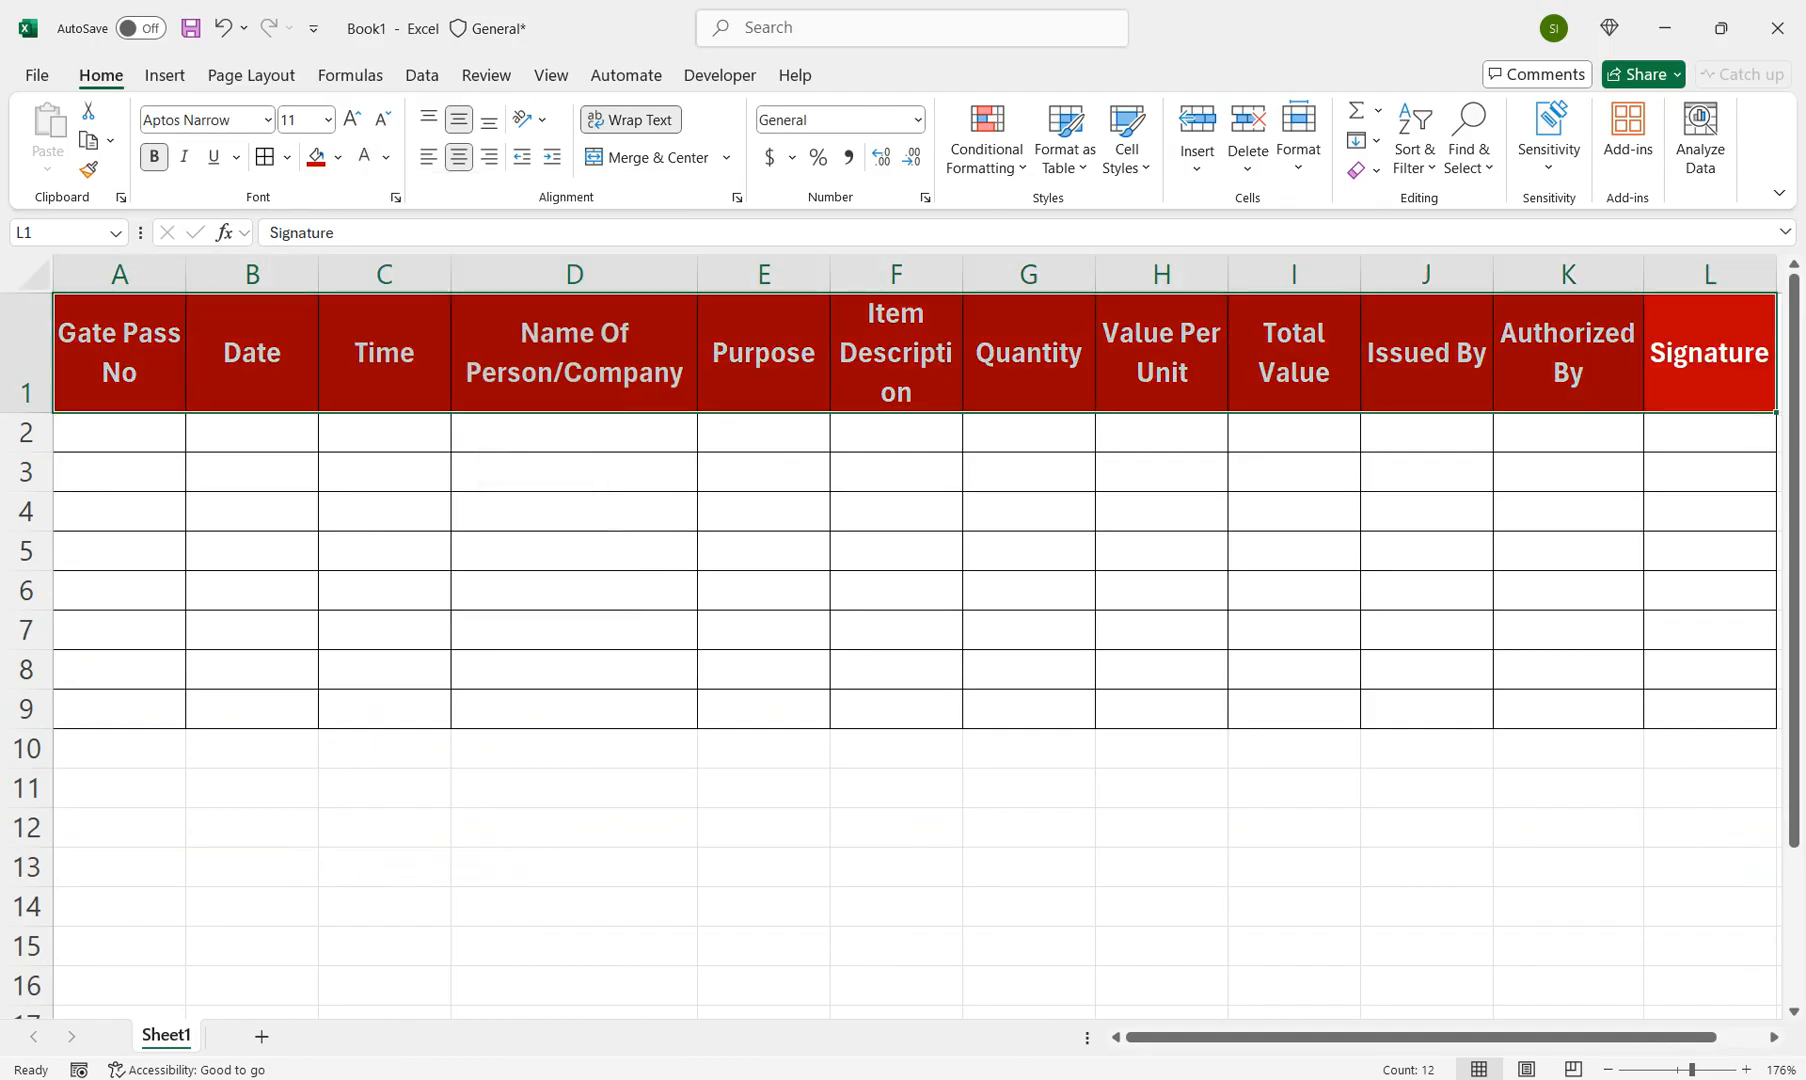
Step: Enter the formula ="Gp"&TEXT(ROW(A1),"000") in cell A2 to generate the first gate pass number
left_click(119, 433)
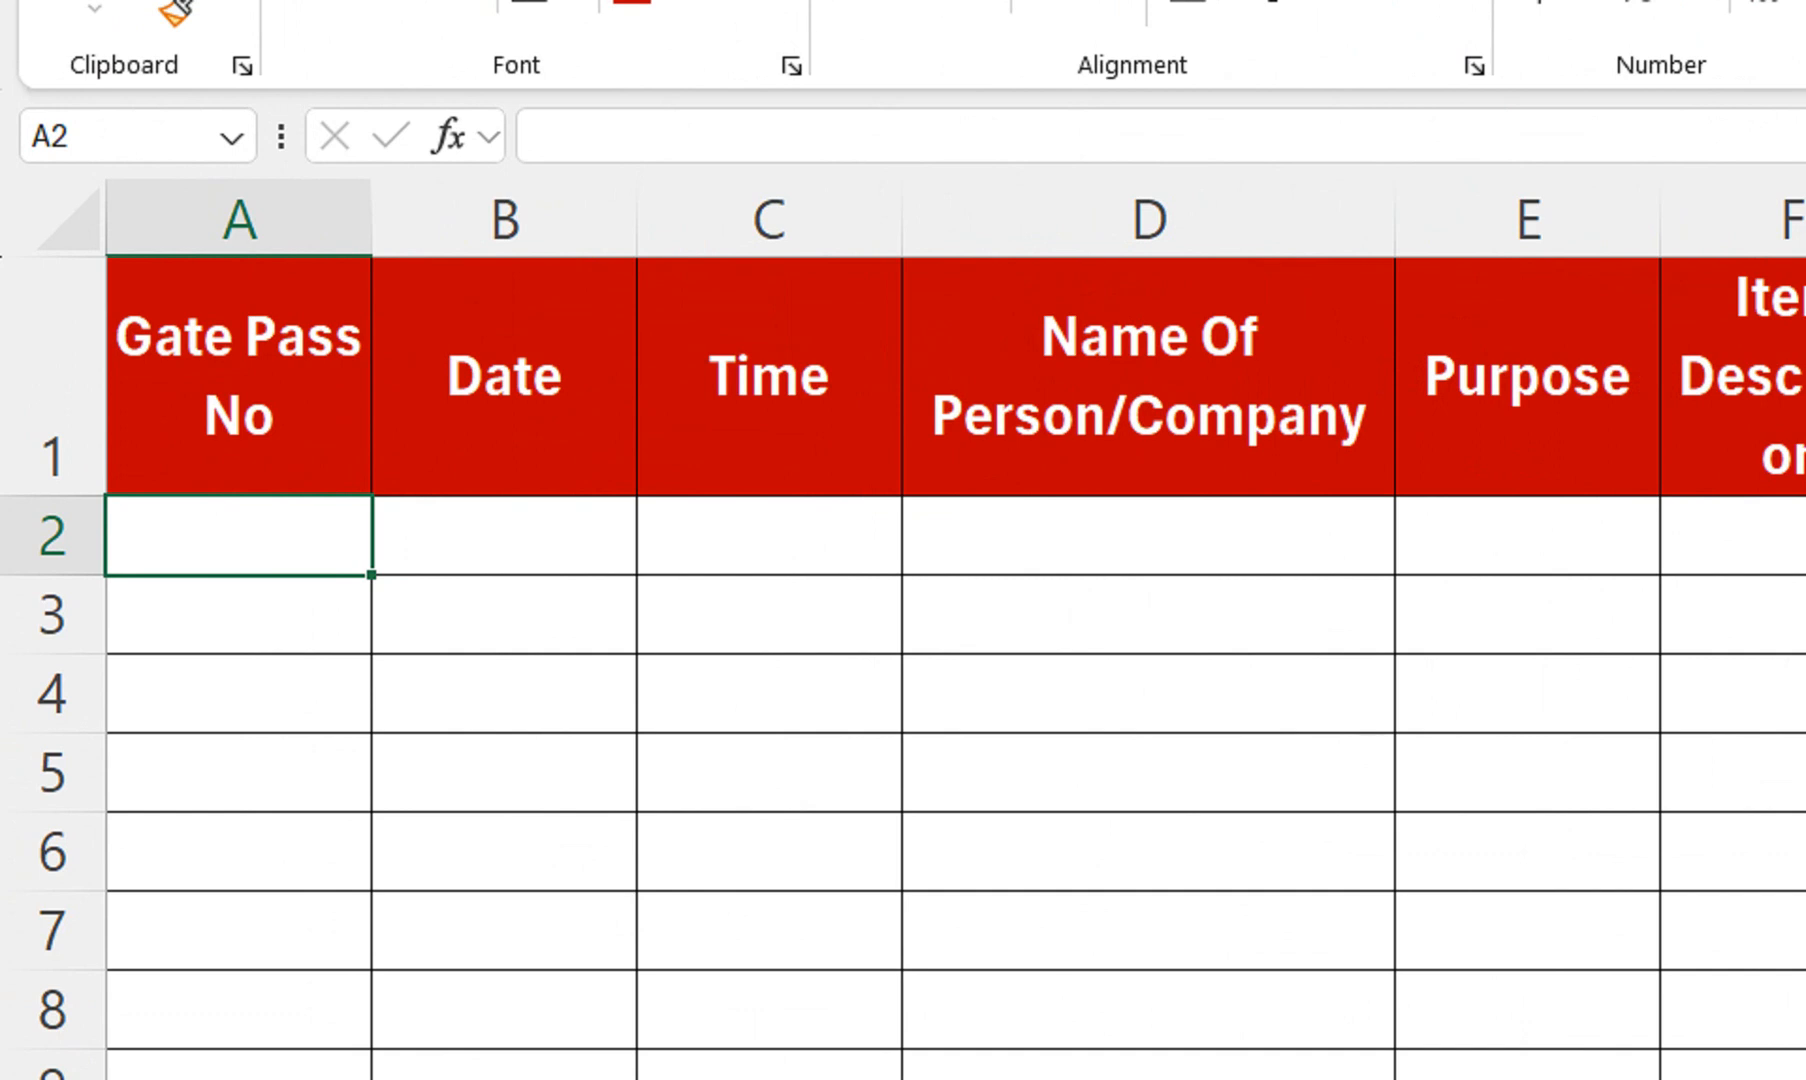
type("\"Gp\"")
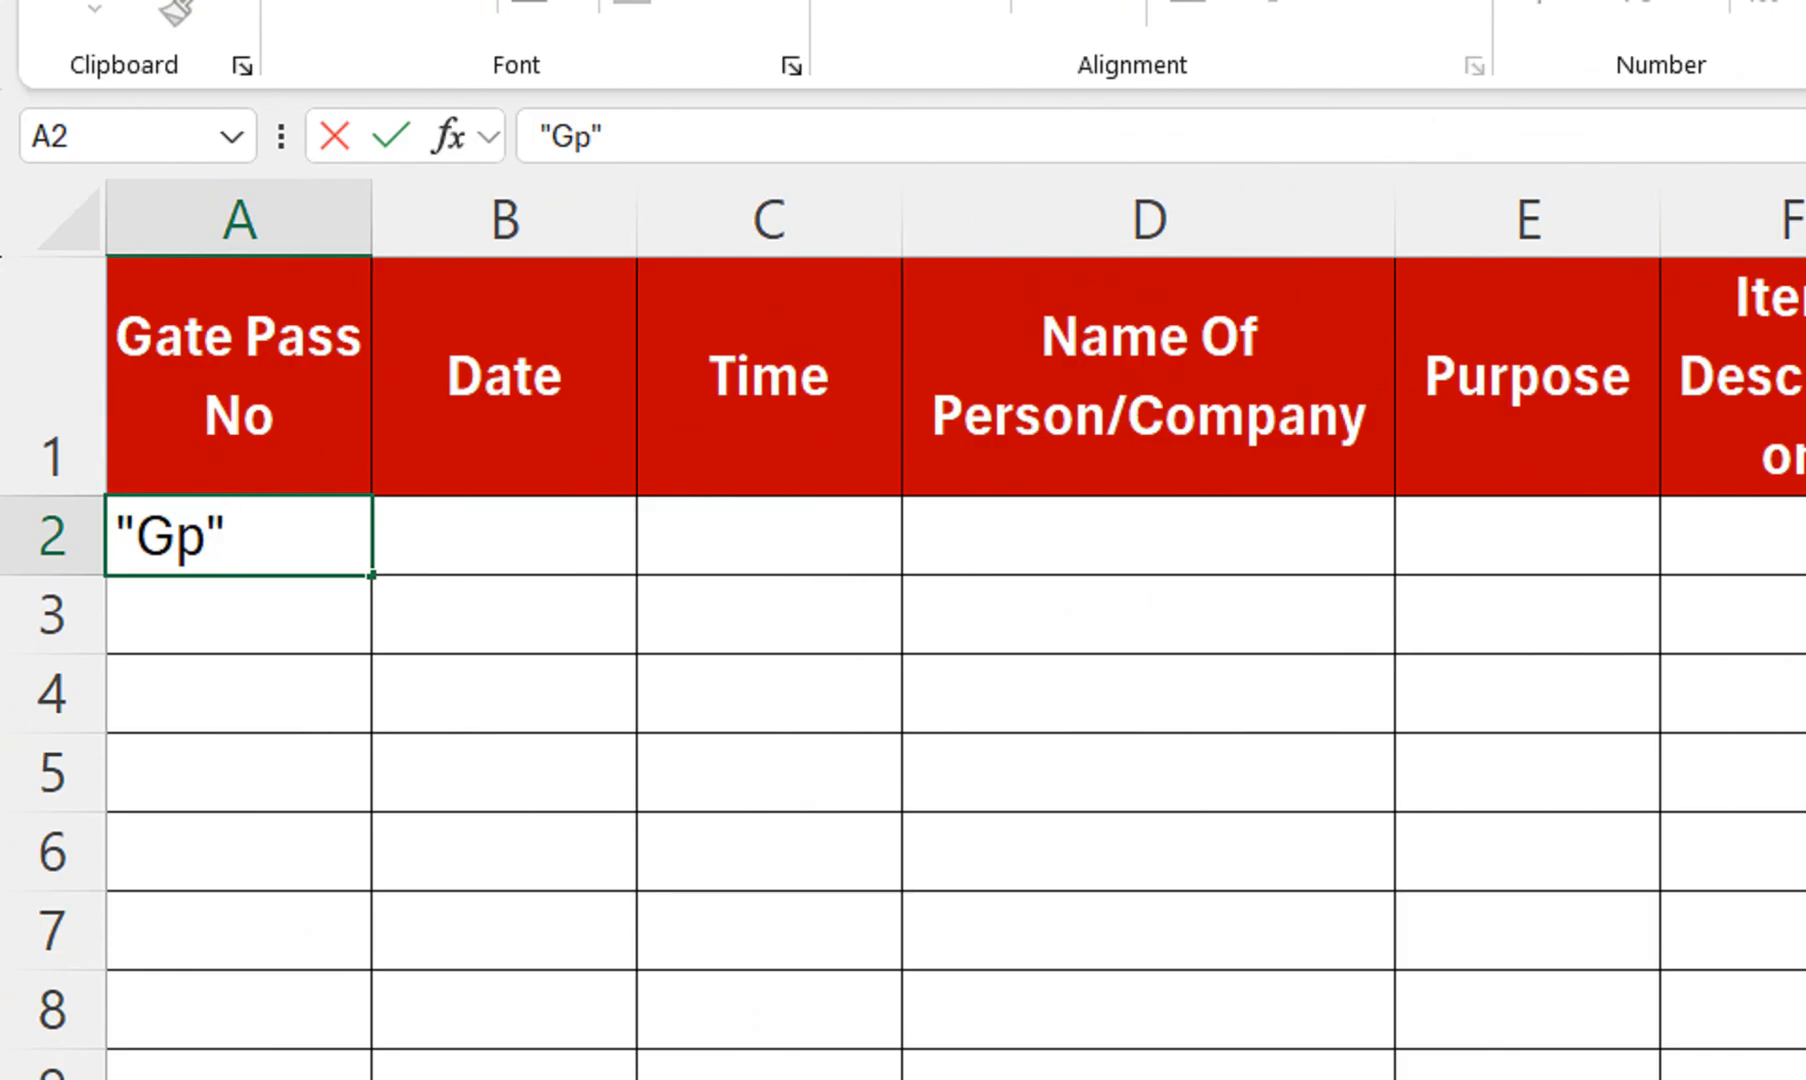
type("=")
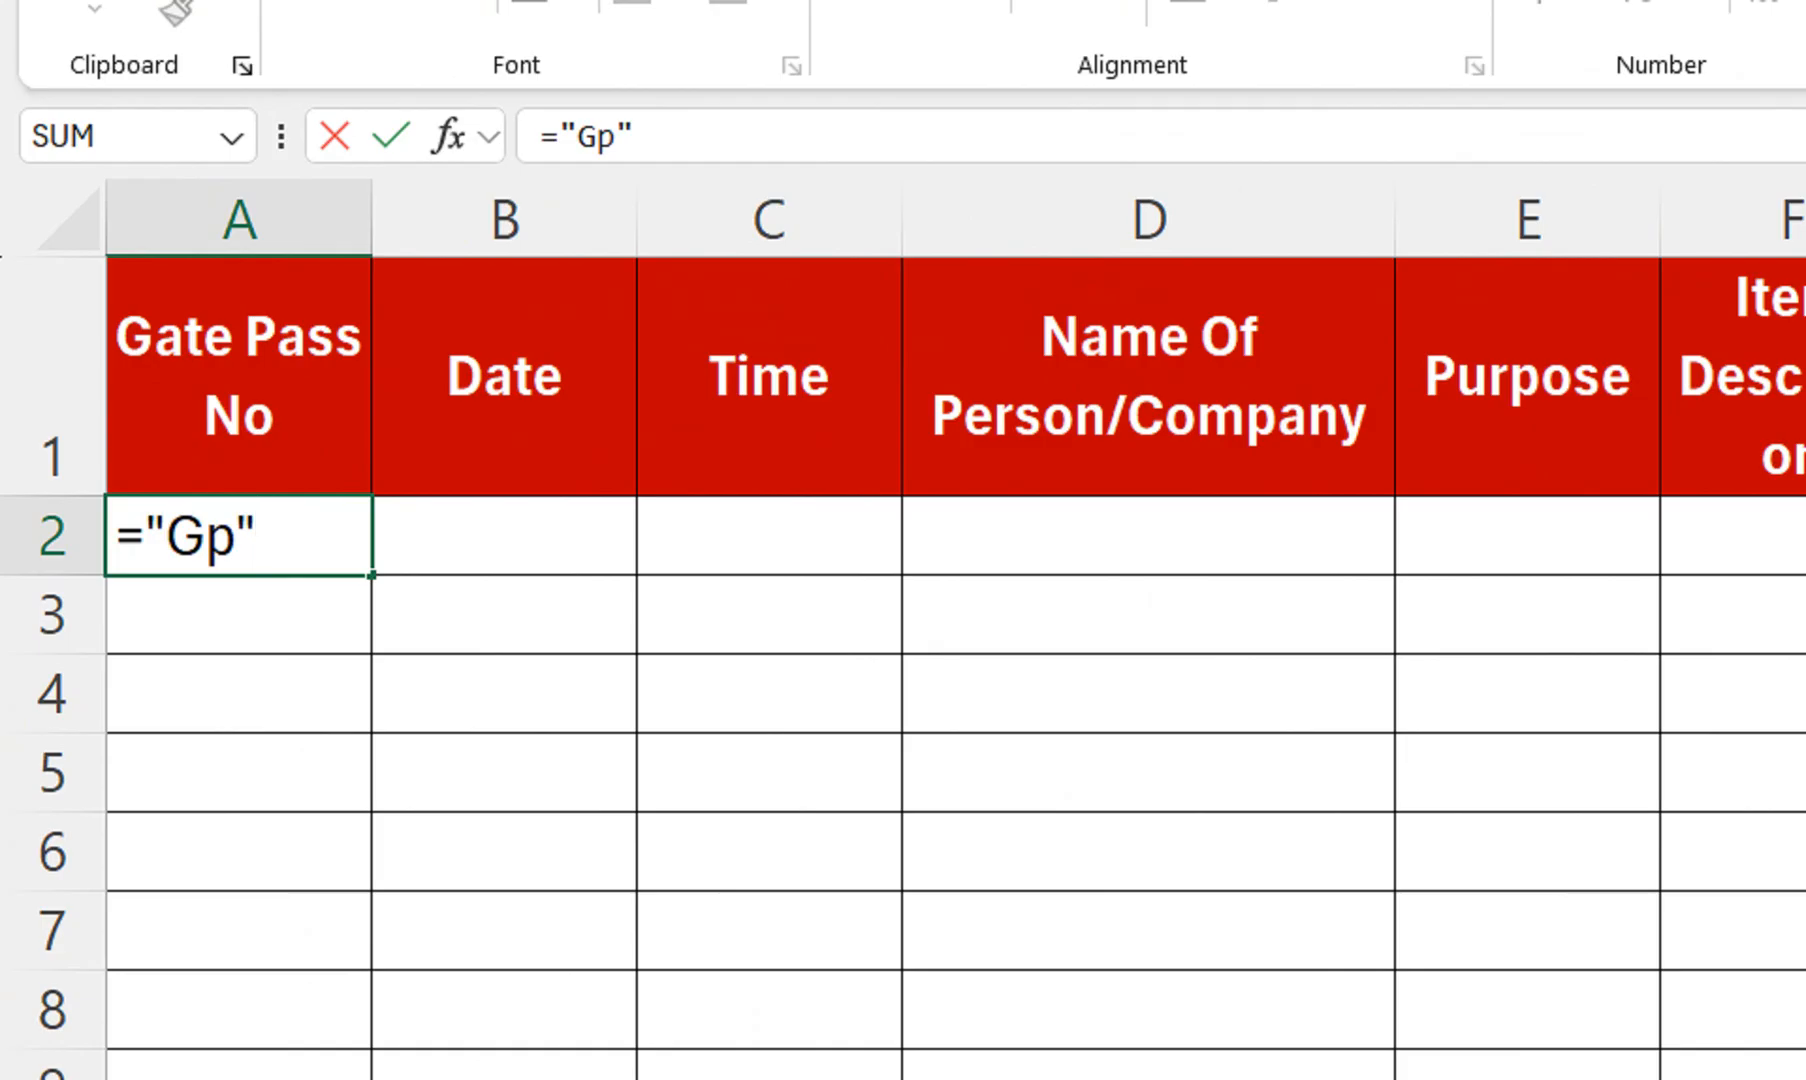
type("&te")
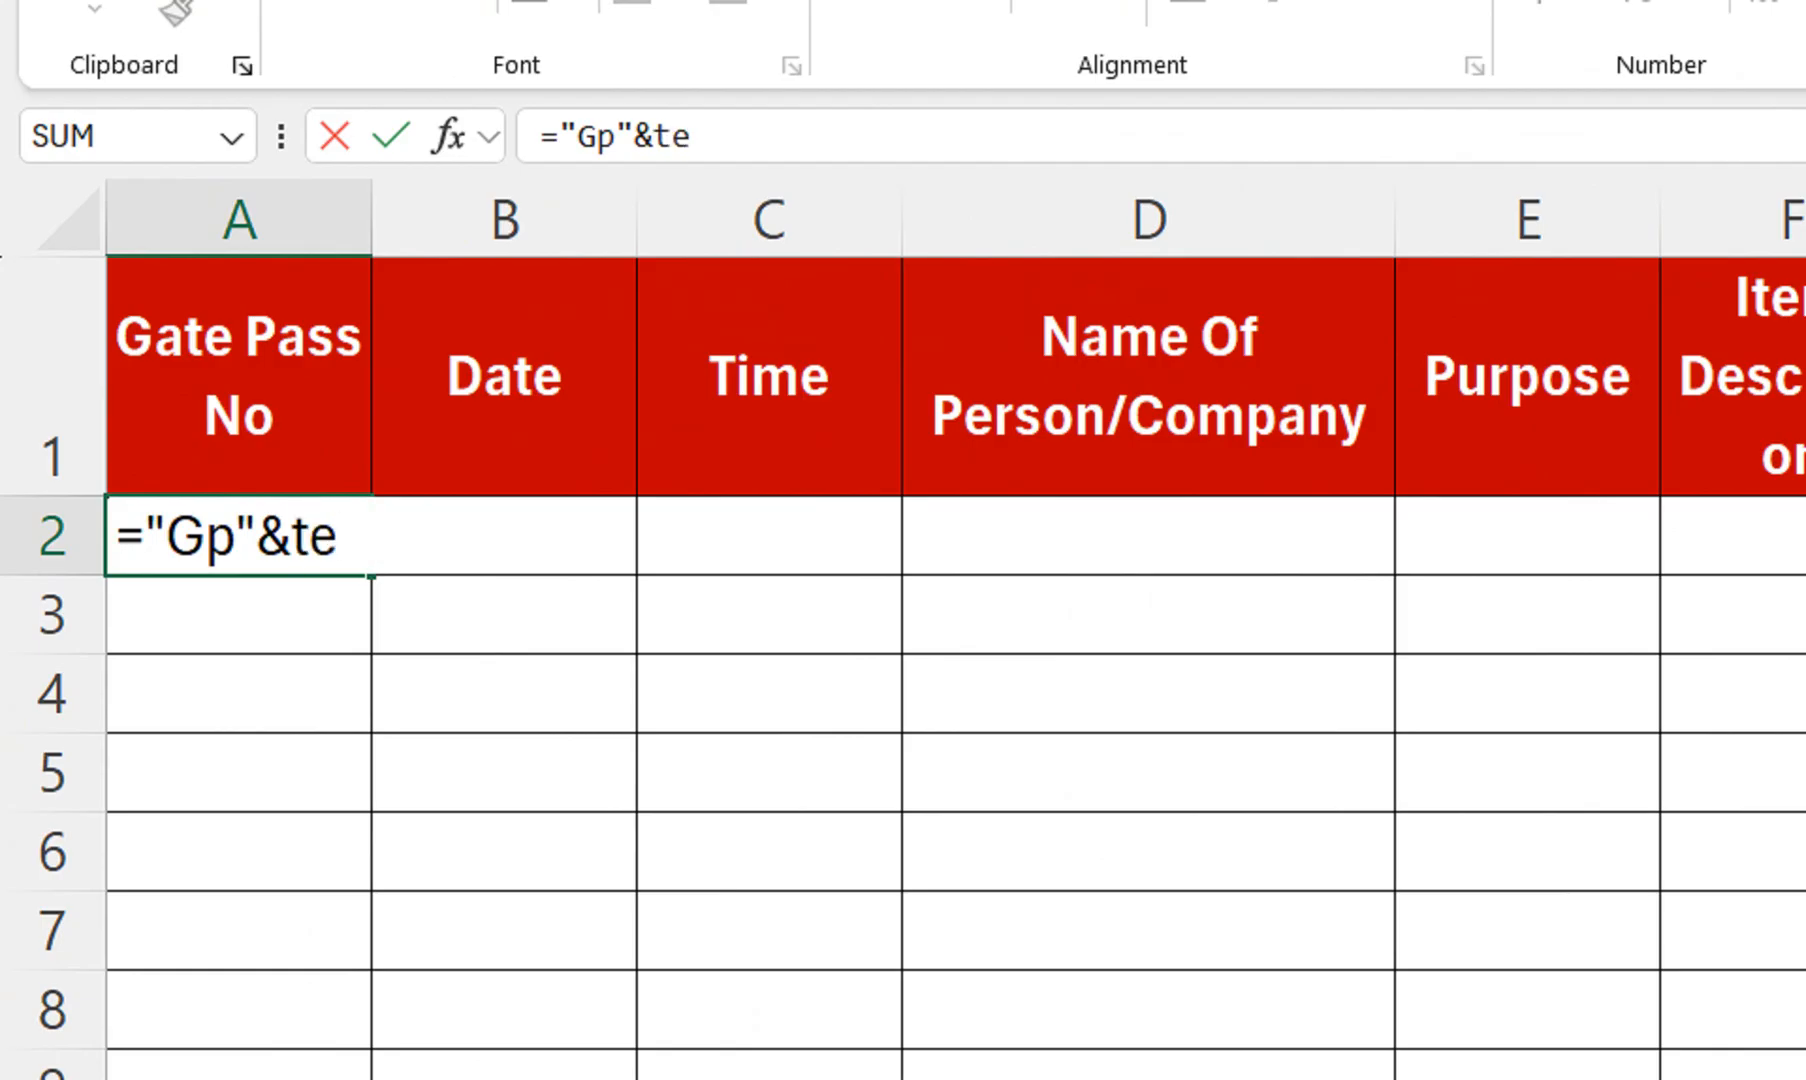
type("xt(")
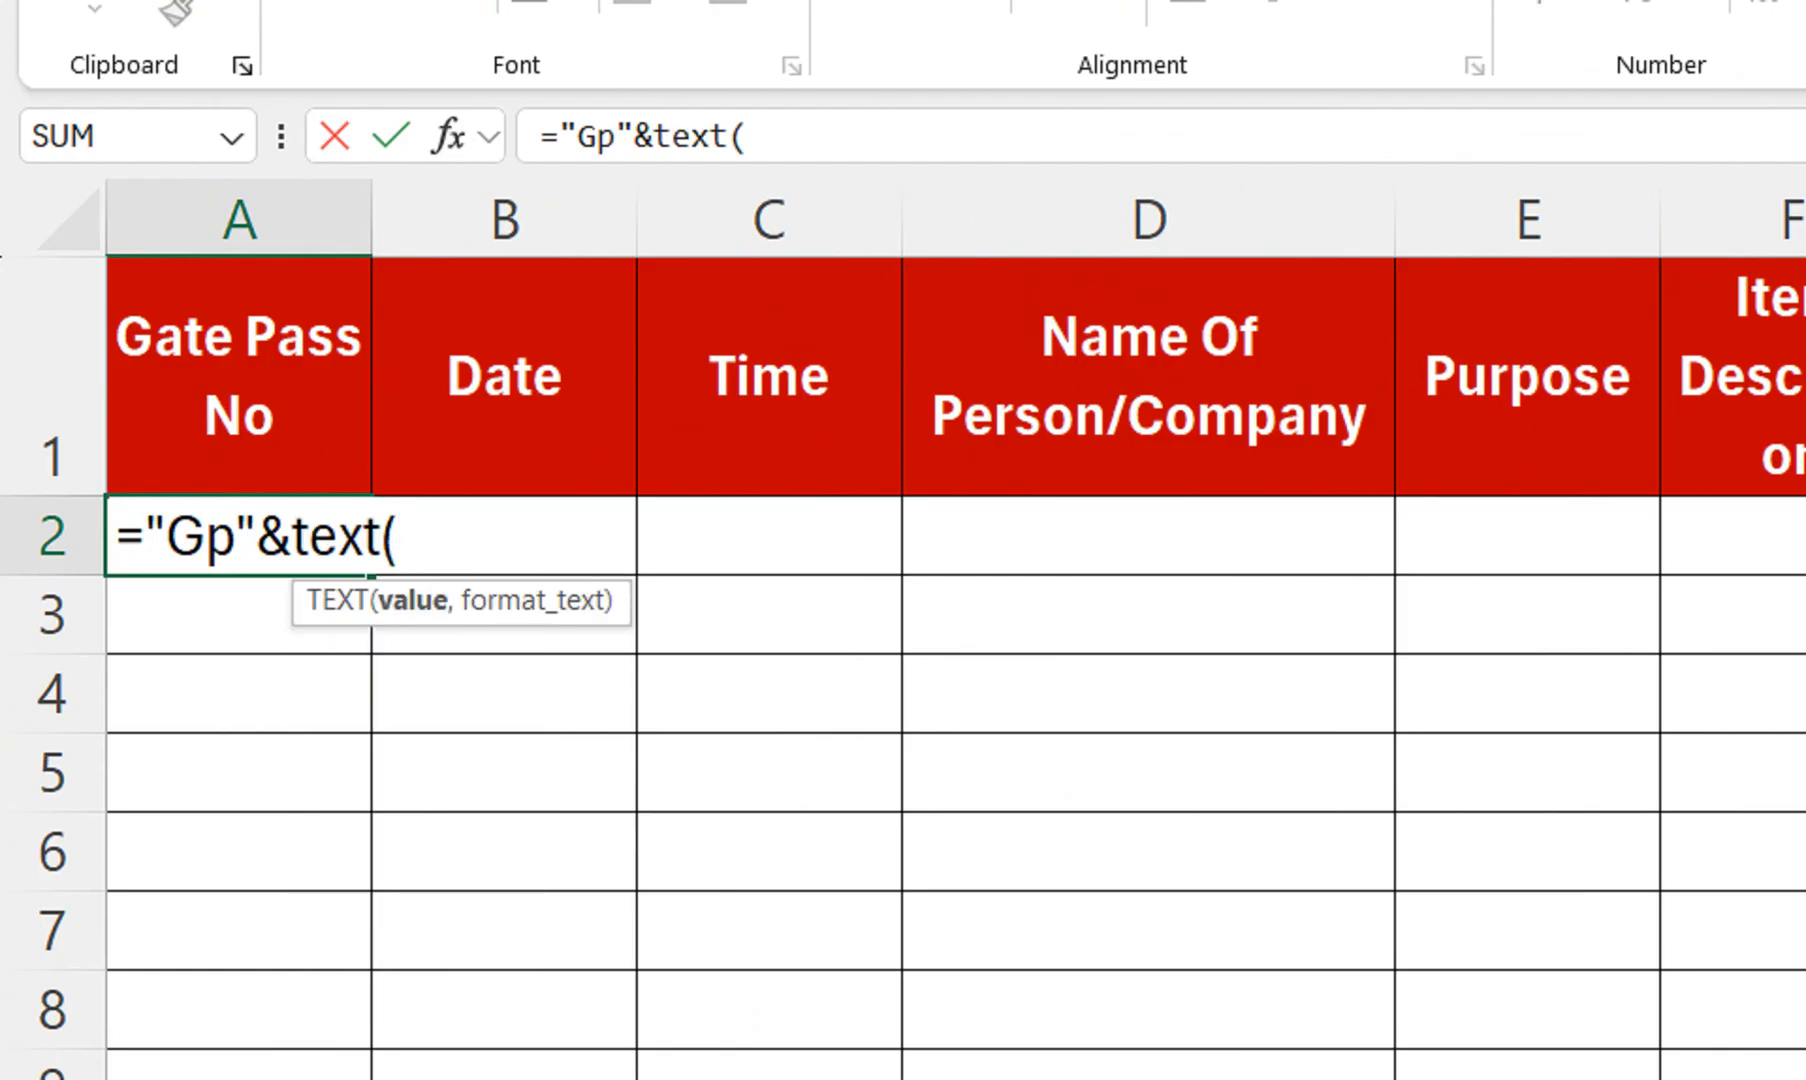
type("row")
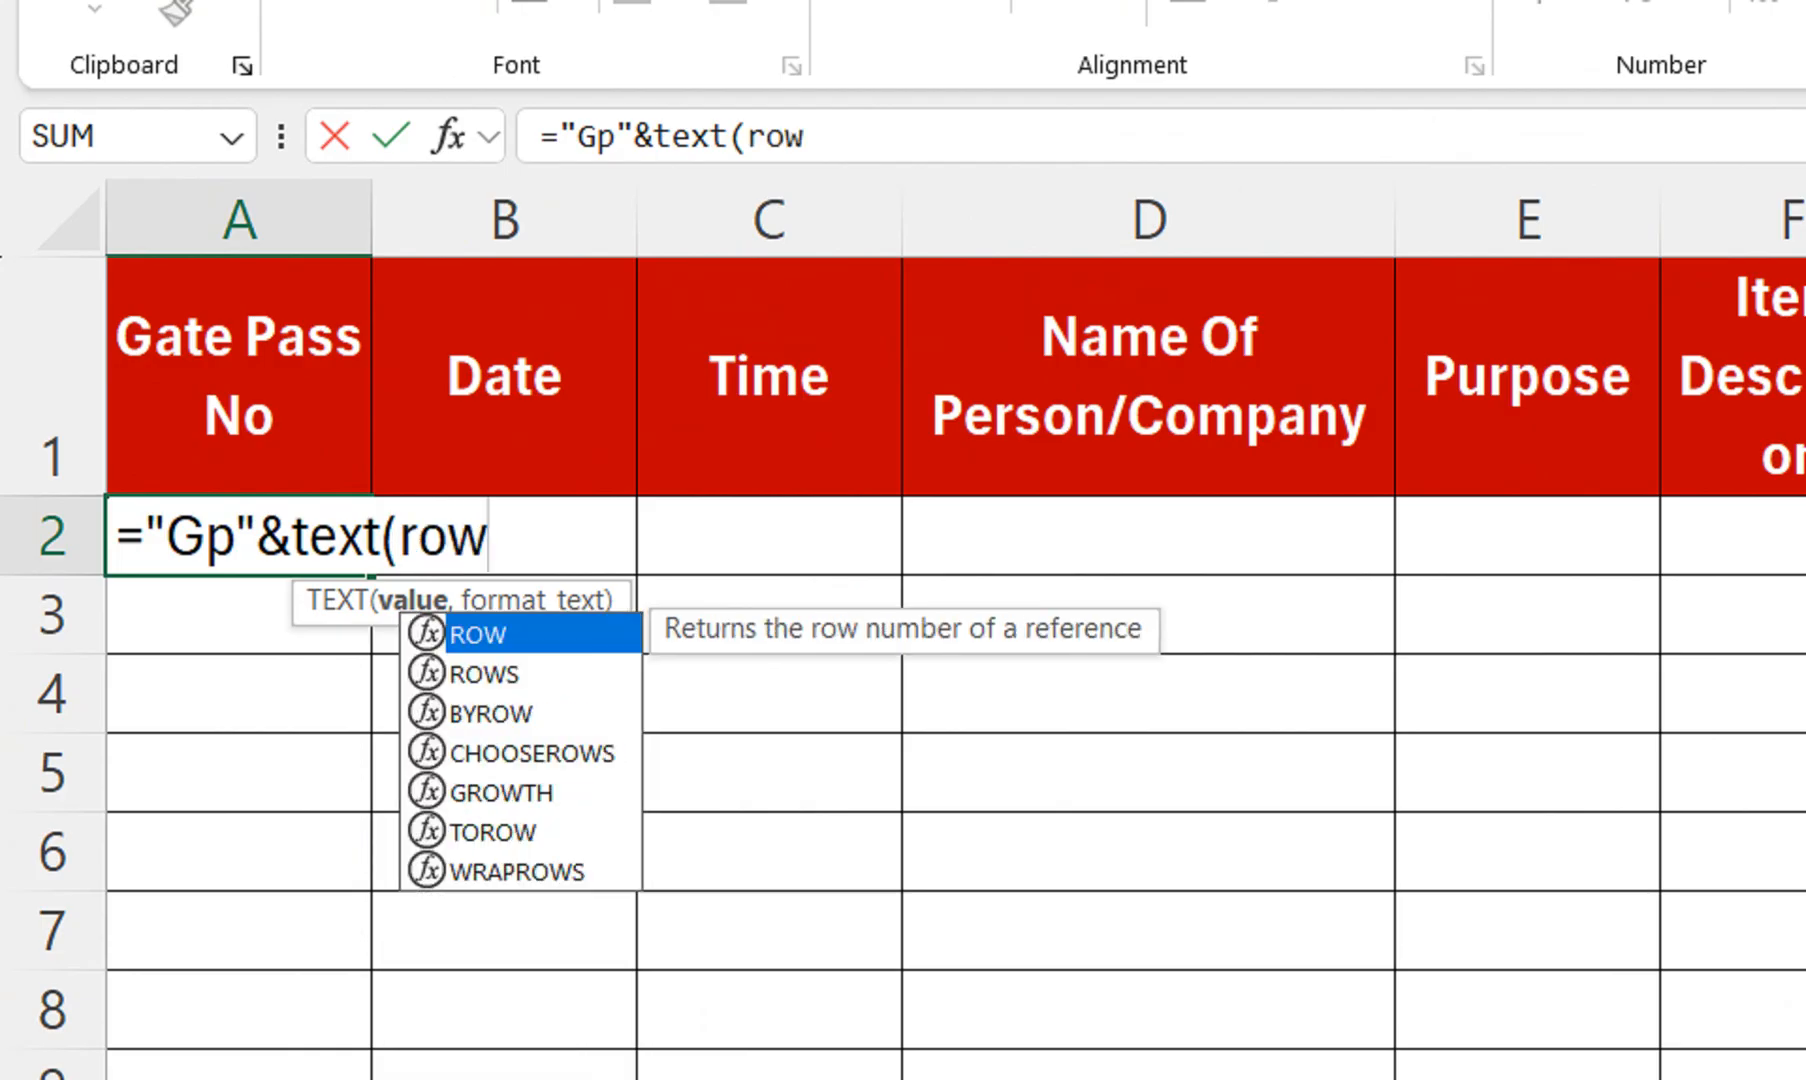
type("(")
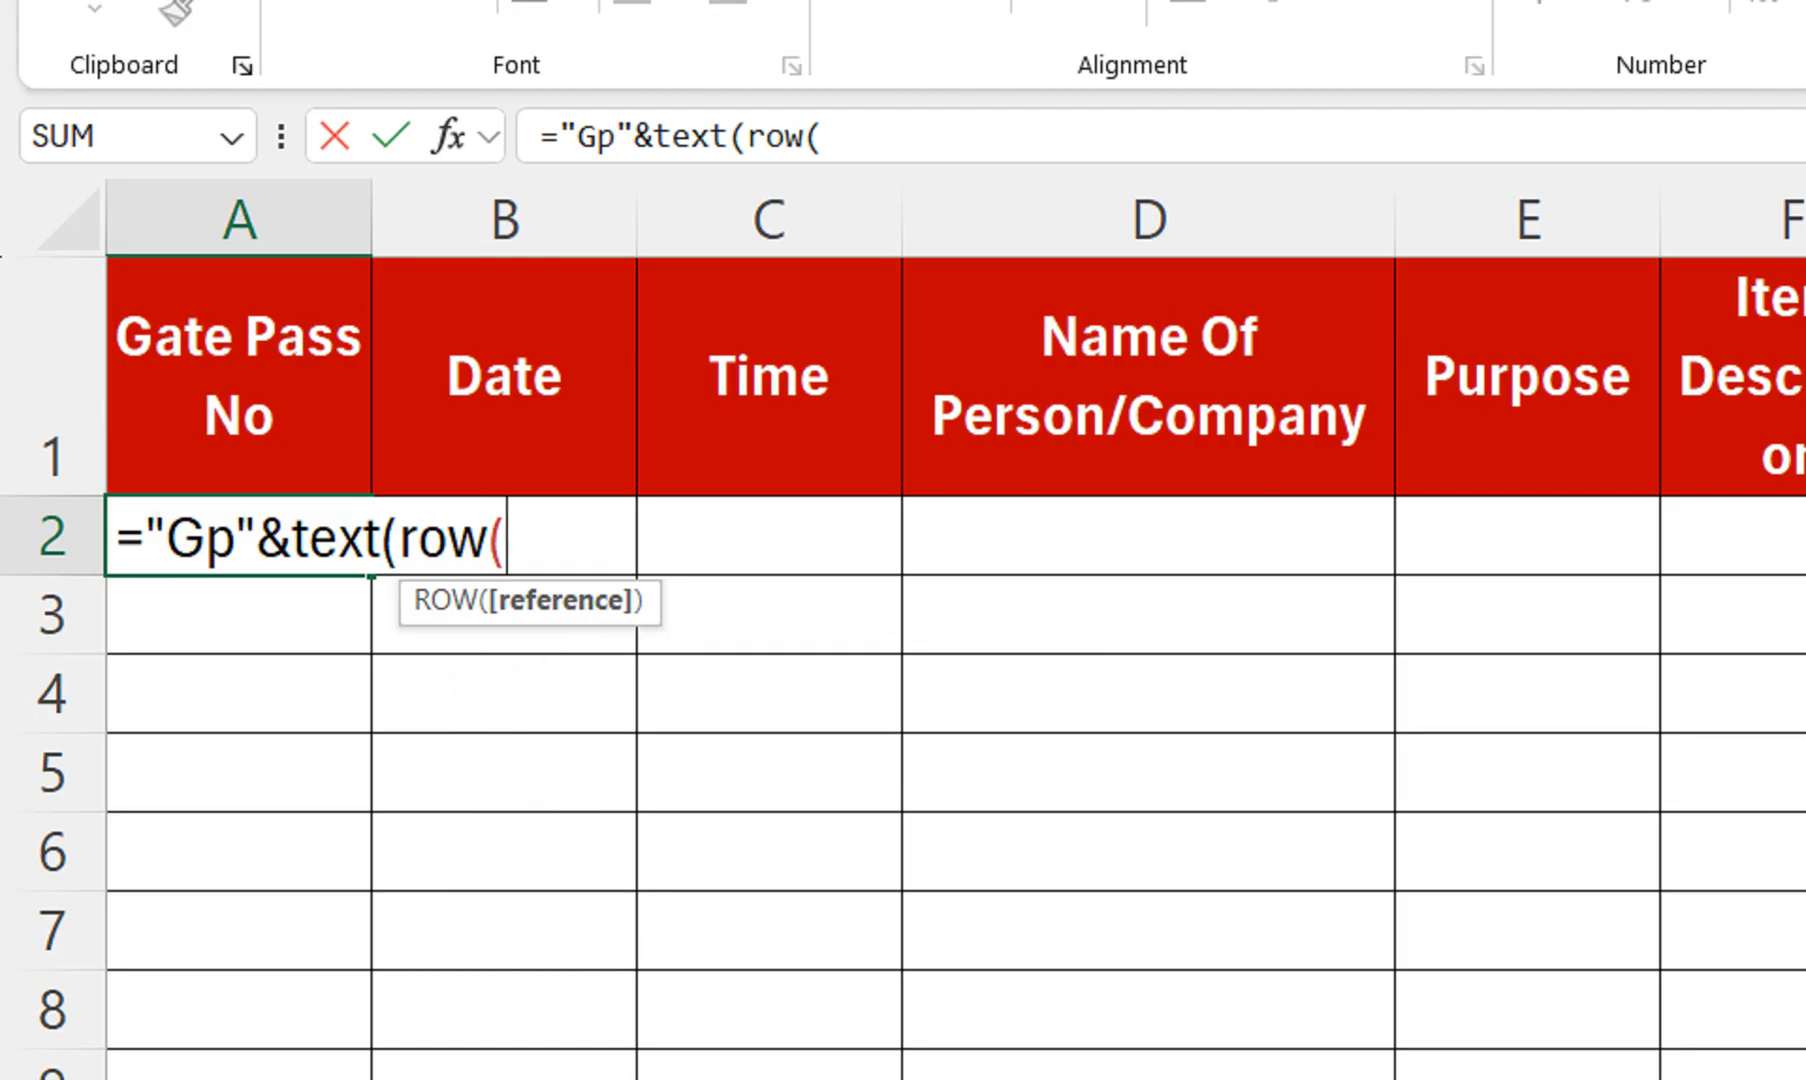
key("Up")
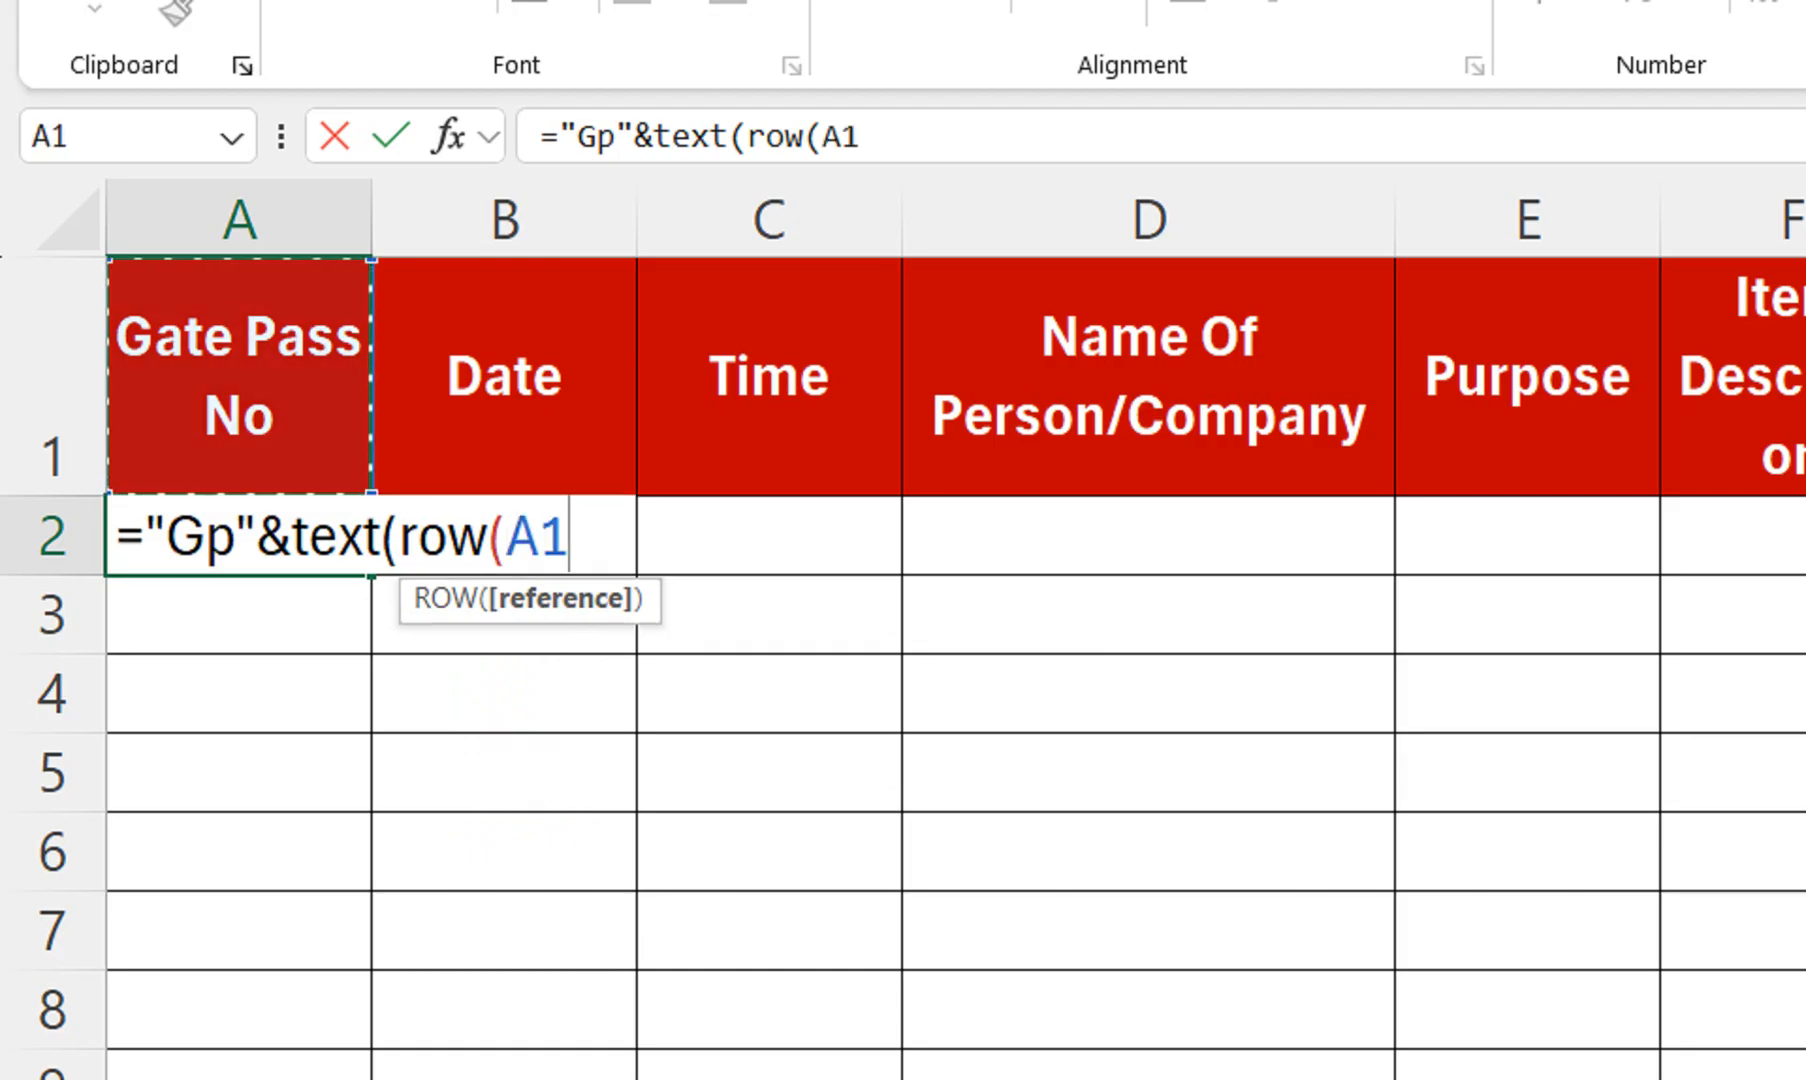
type(")")
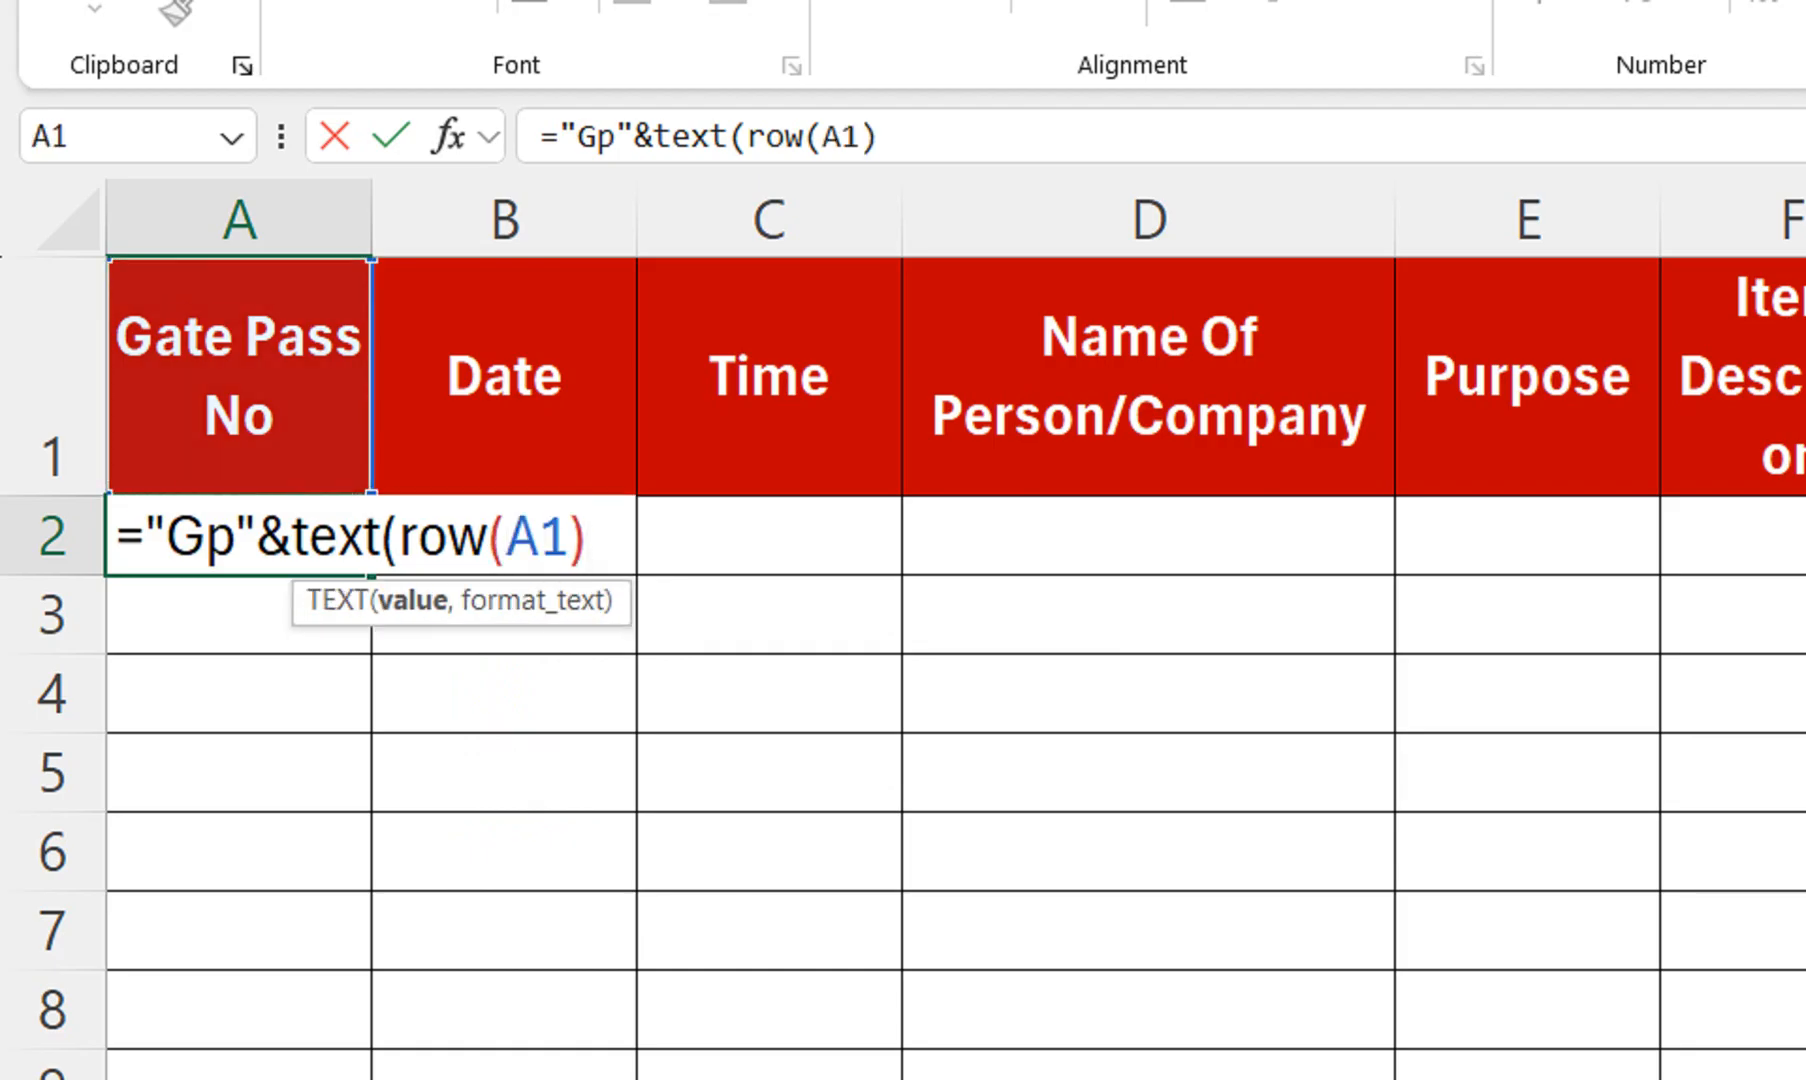
type(",")
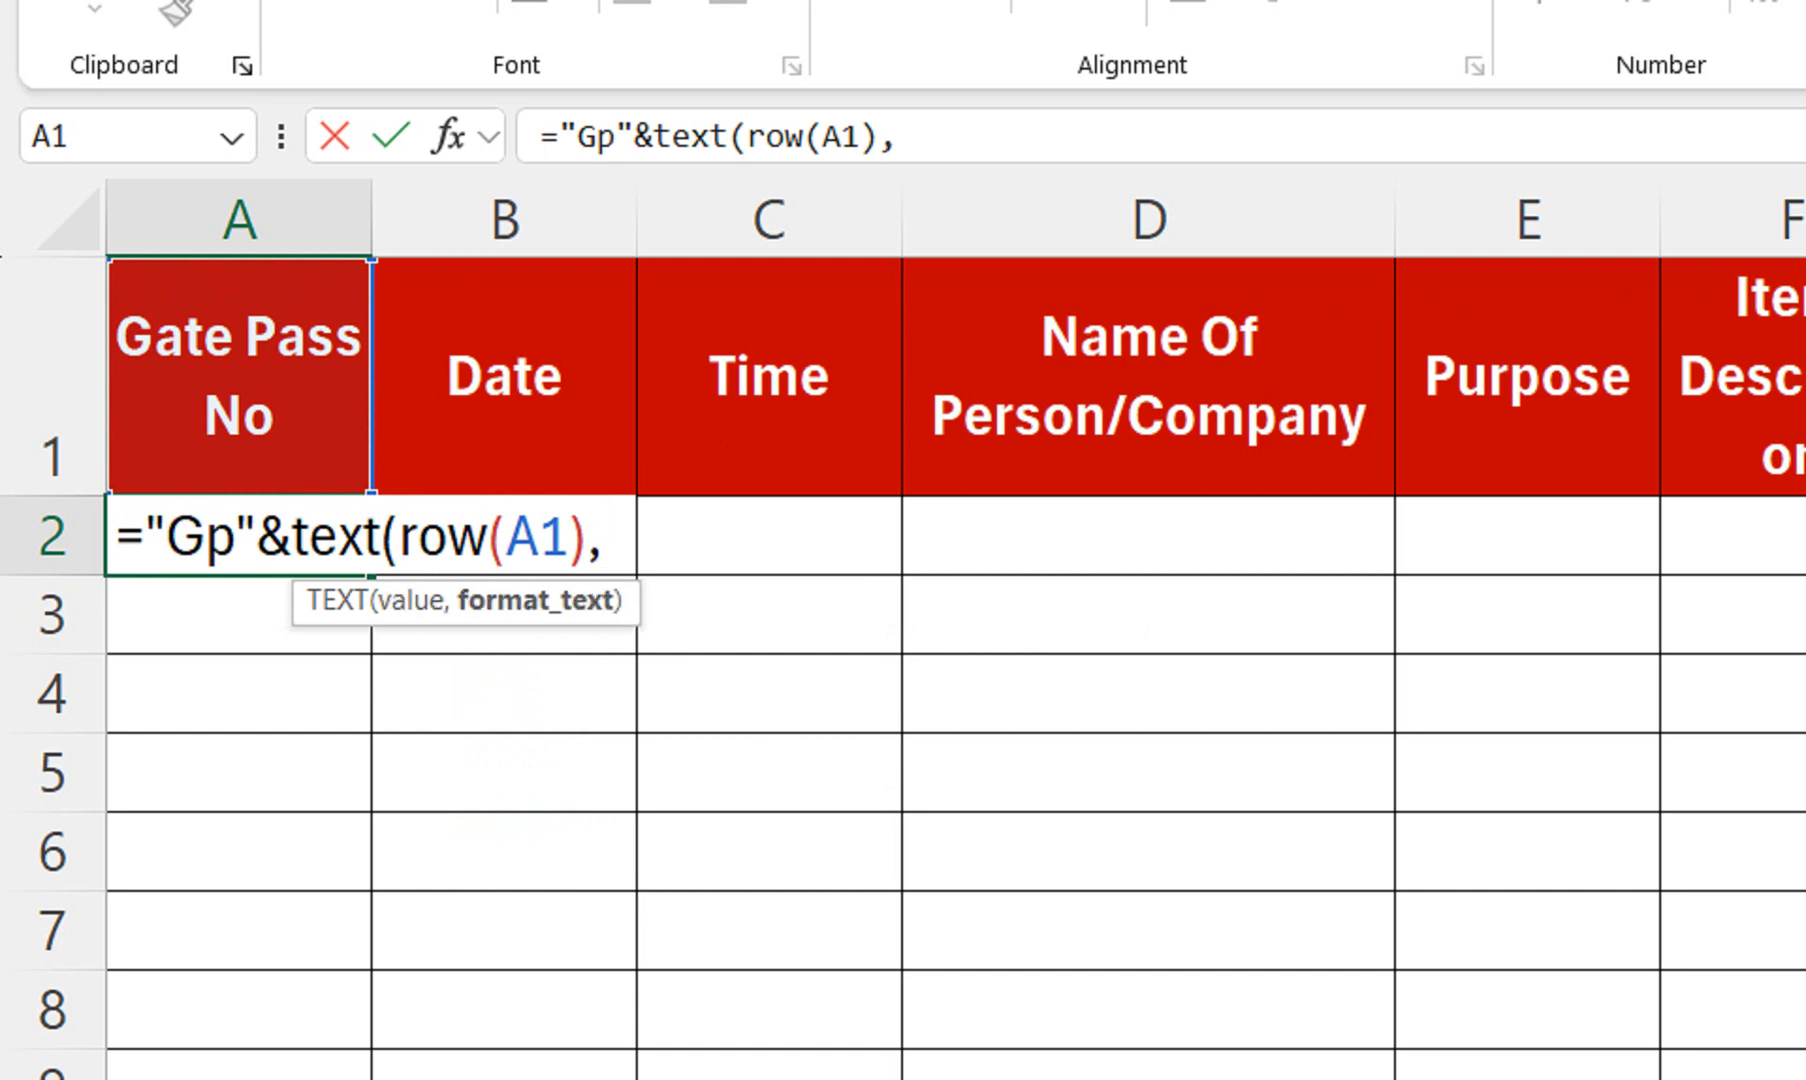
type("\"000\")")
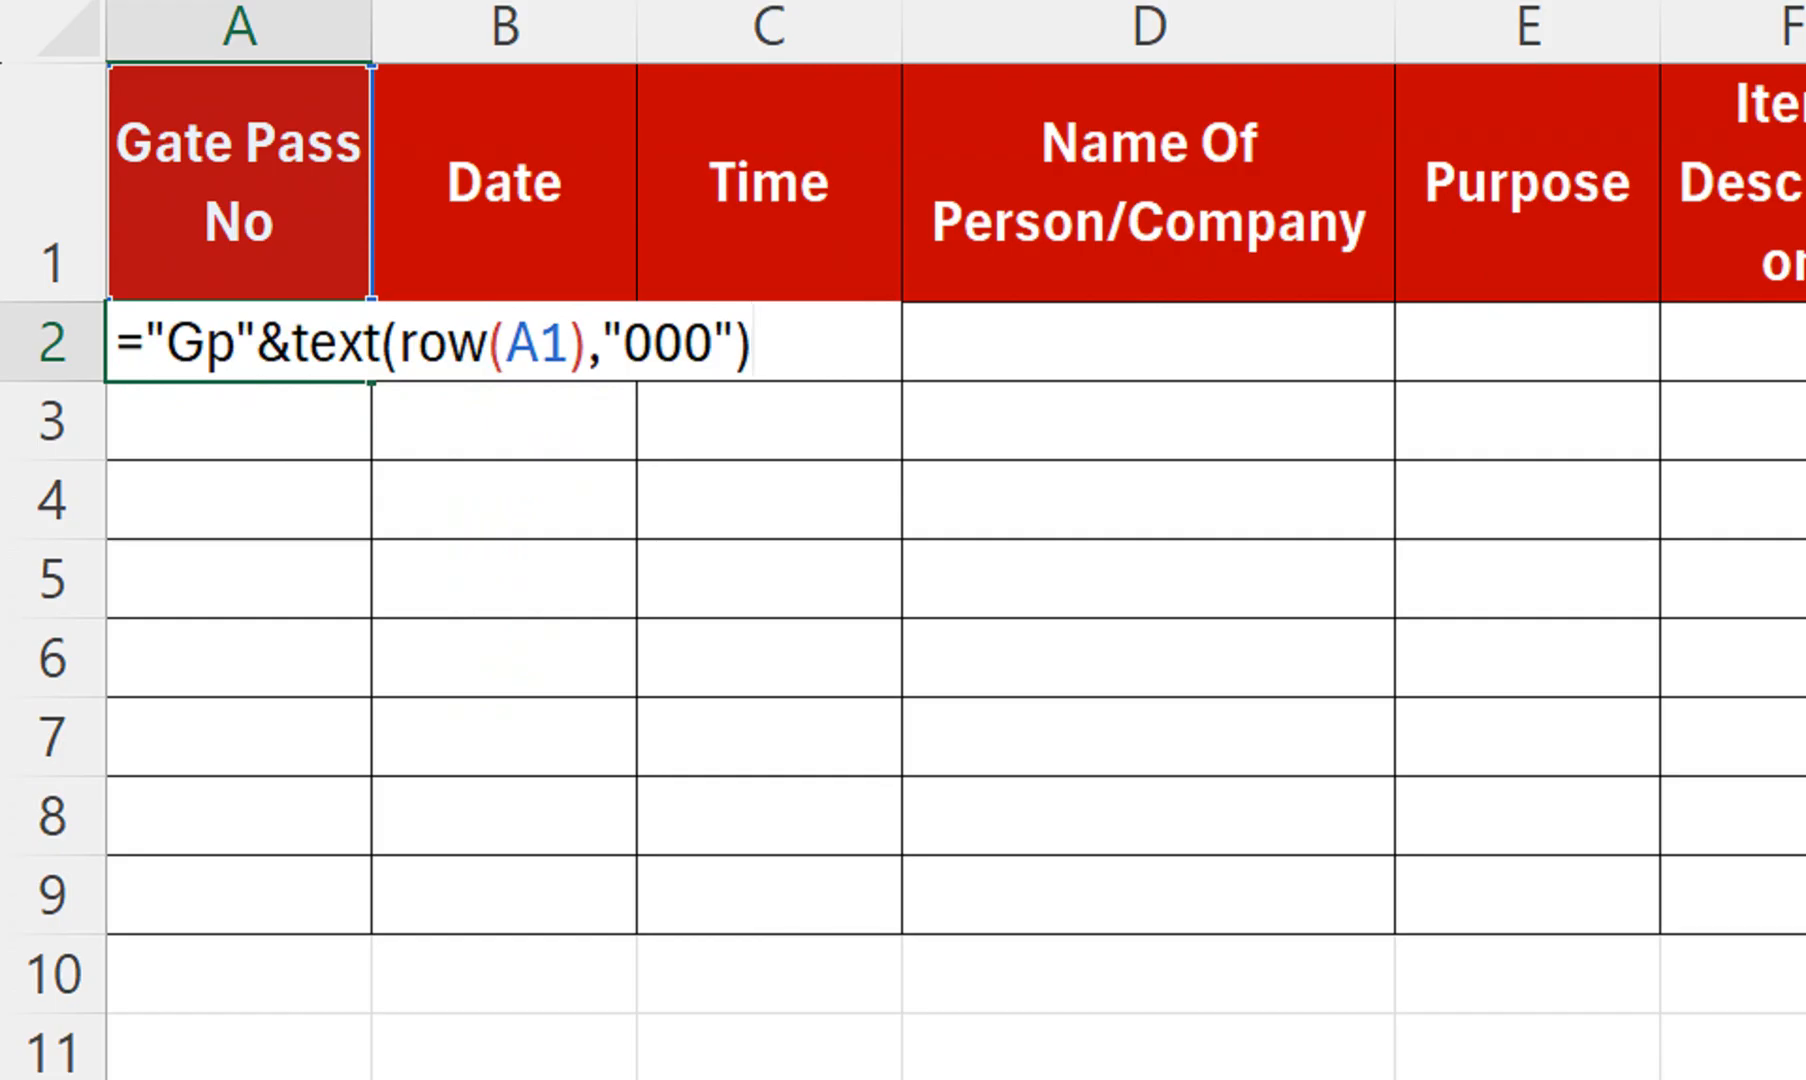
key("Return")
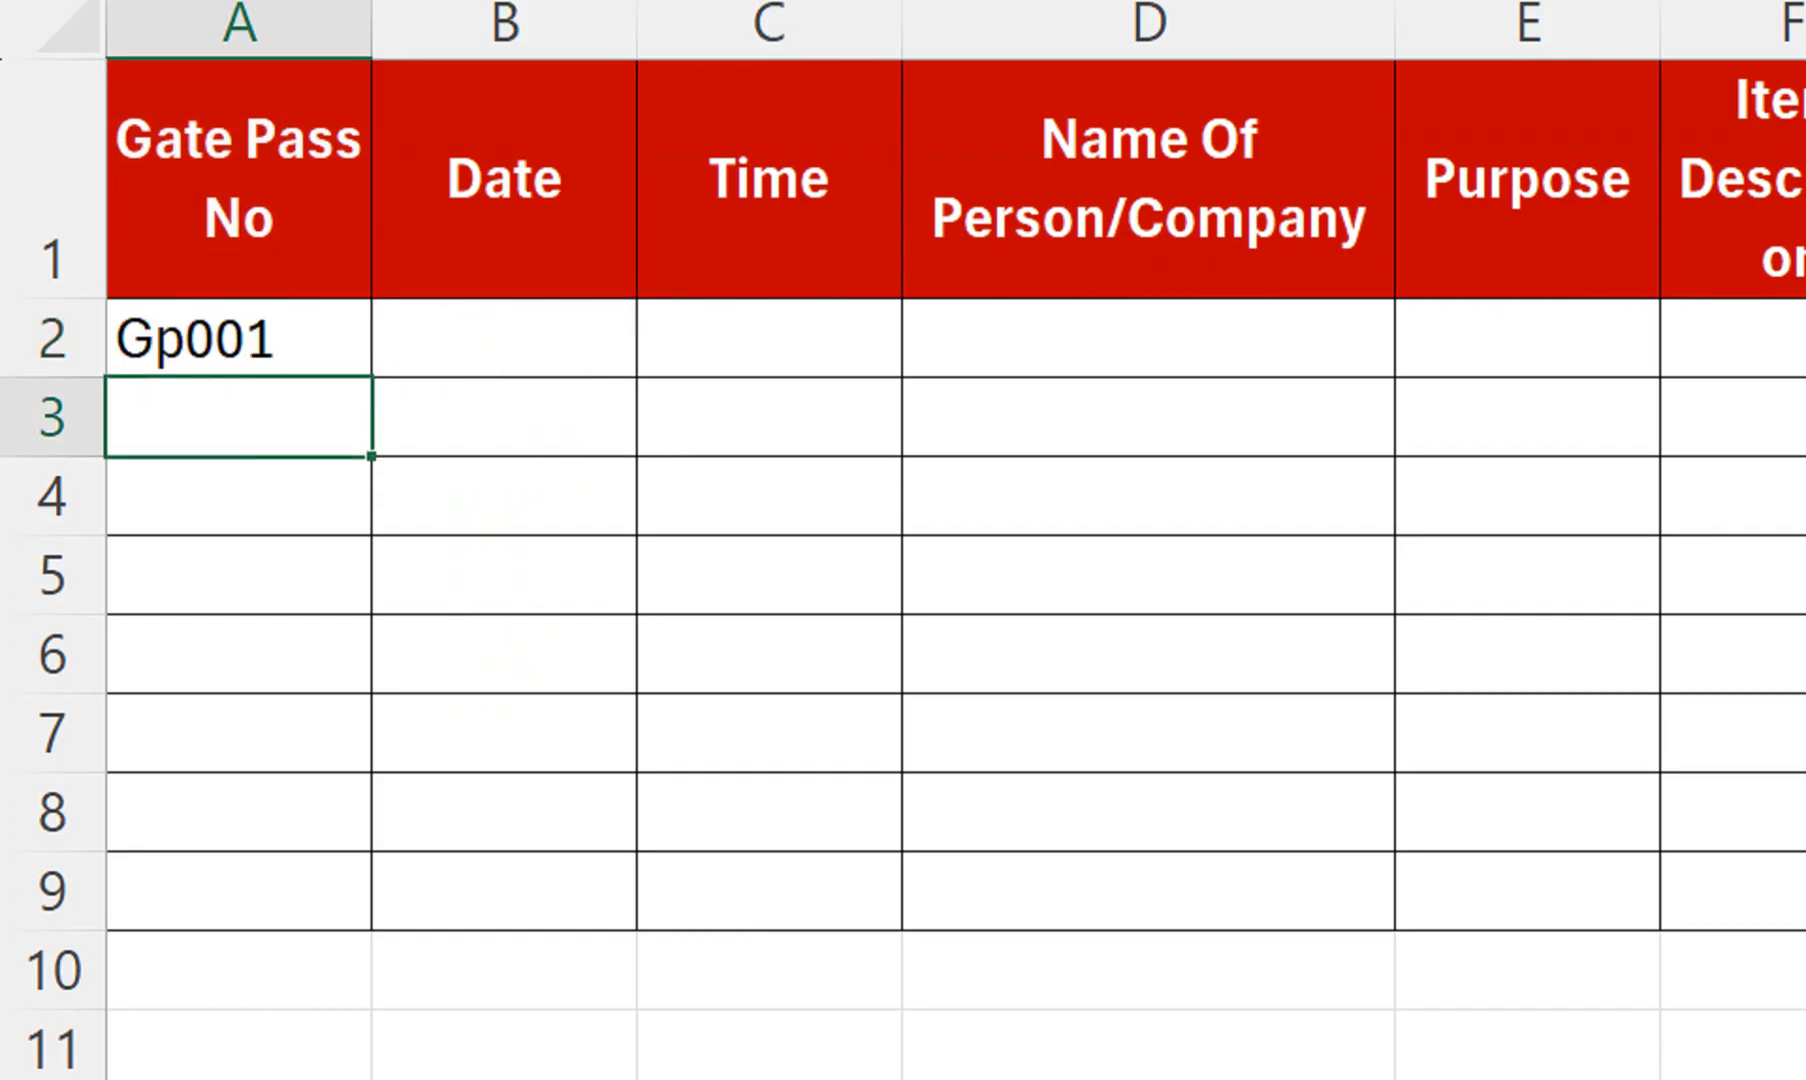
Step: Copy the gate pass number formula from A2 down the column to A15
key("Up")
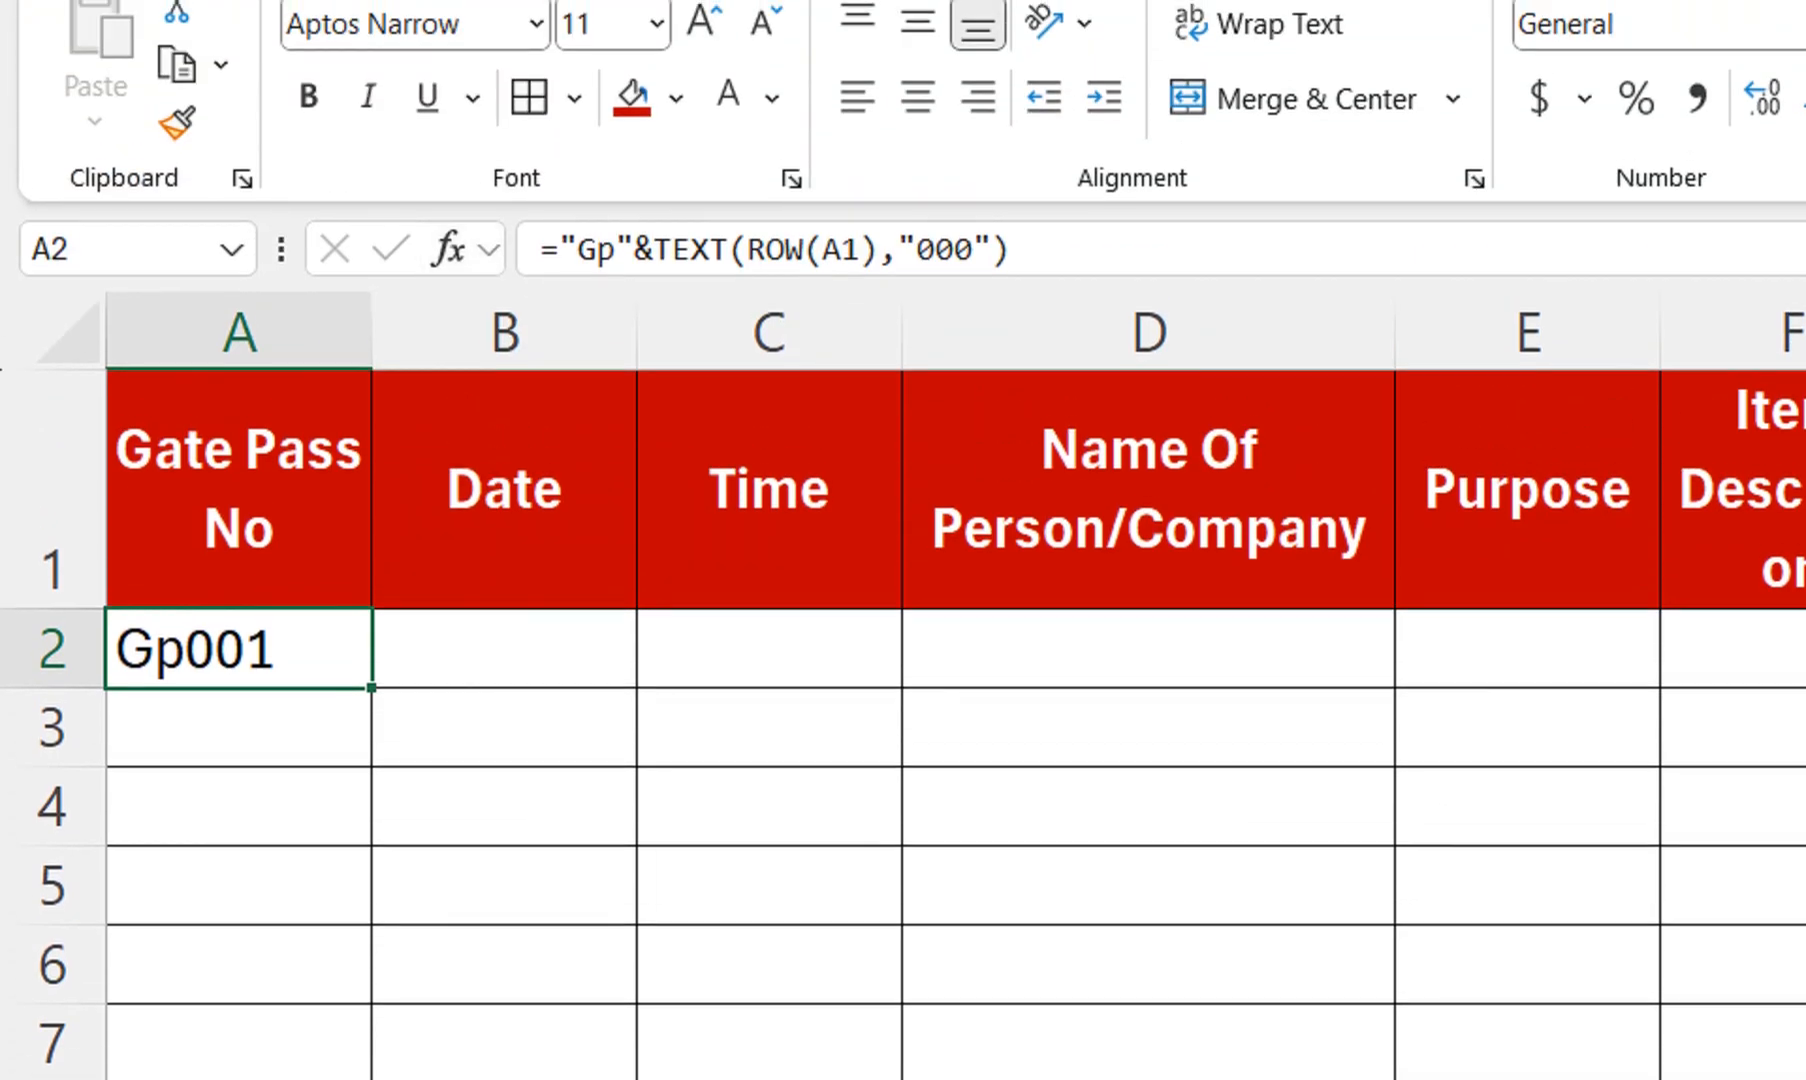
key("ctrl+c")
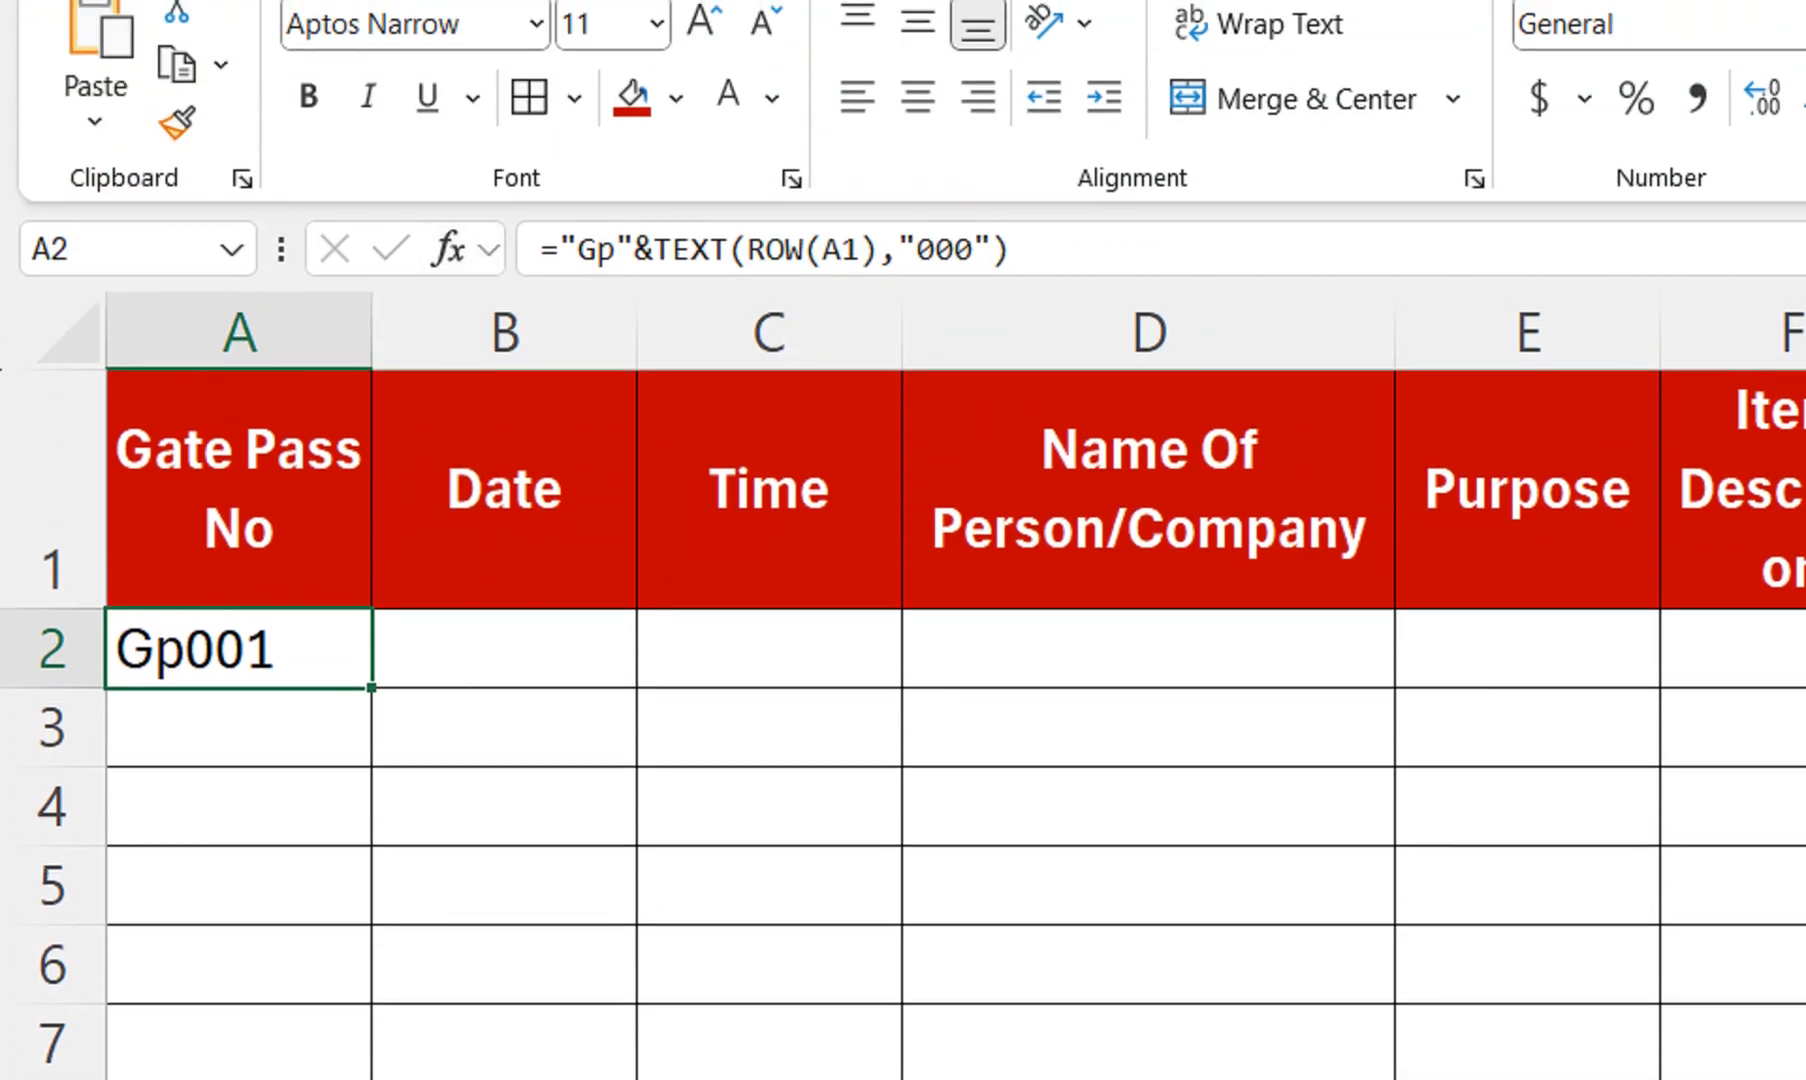
key("shift+Down")
key("shift+Down")
key("shift+Down")
key("shift+Down")
key("shift+Down")
key("shift+Down")
key("shift+Down")
key("shift+Down")
key("shift+Down")
key("shift+Down")
key("shift+Down")
key("shift+Down")
key("shift+Down")
key("ctrl+v")
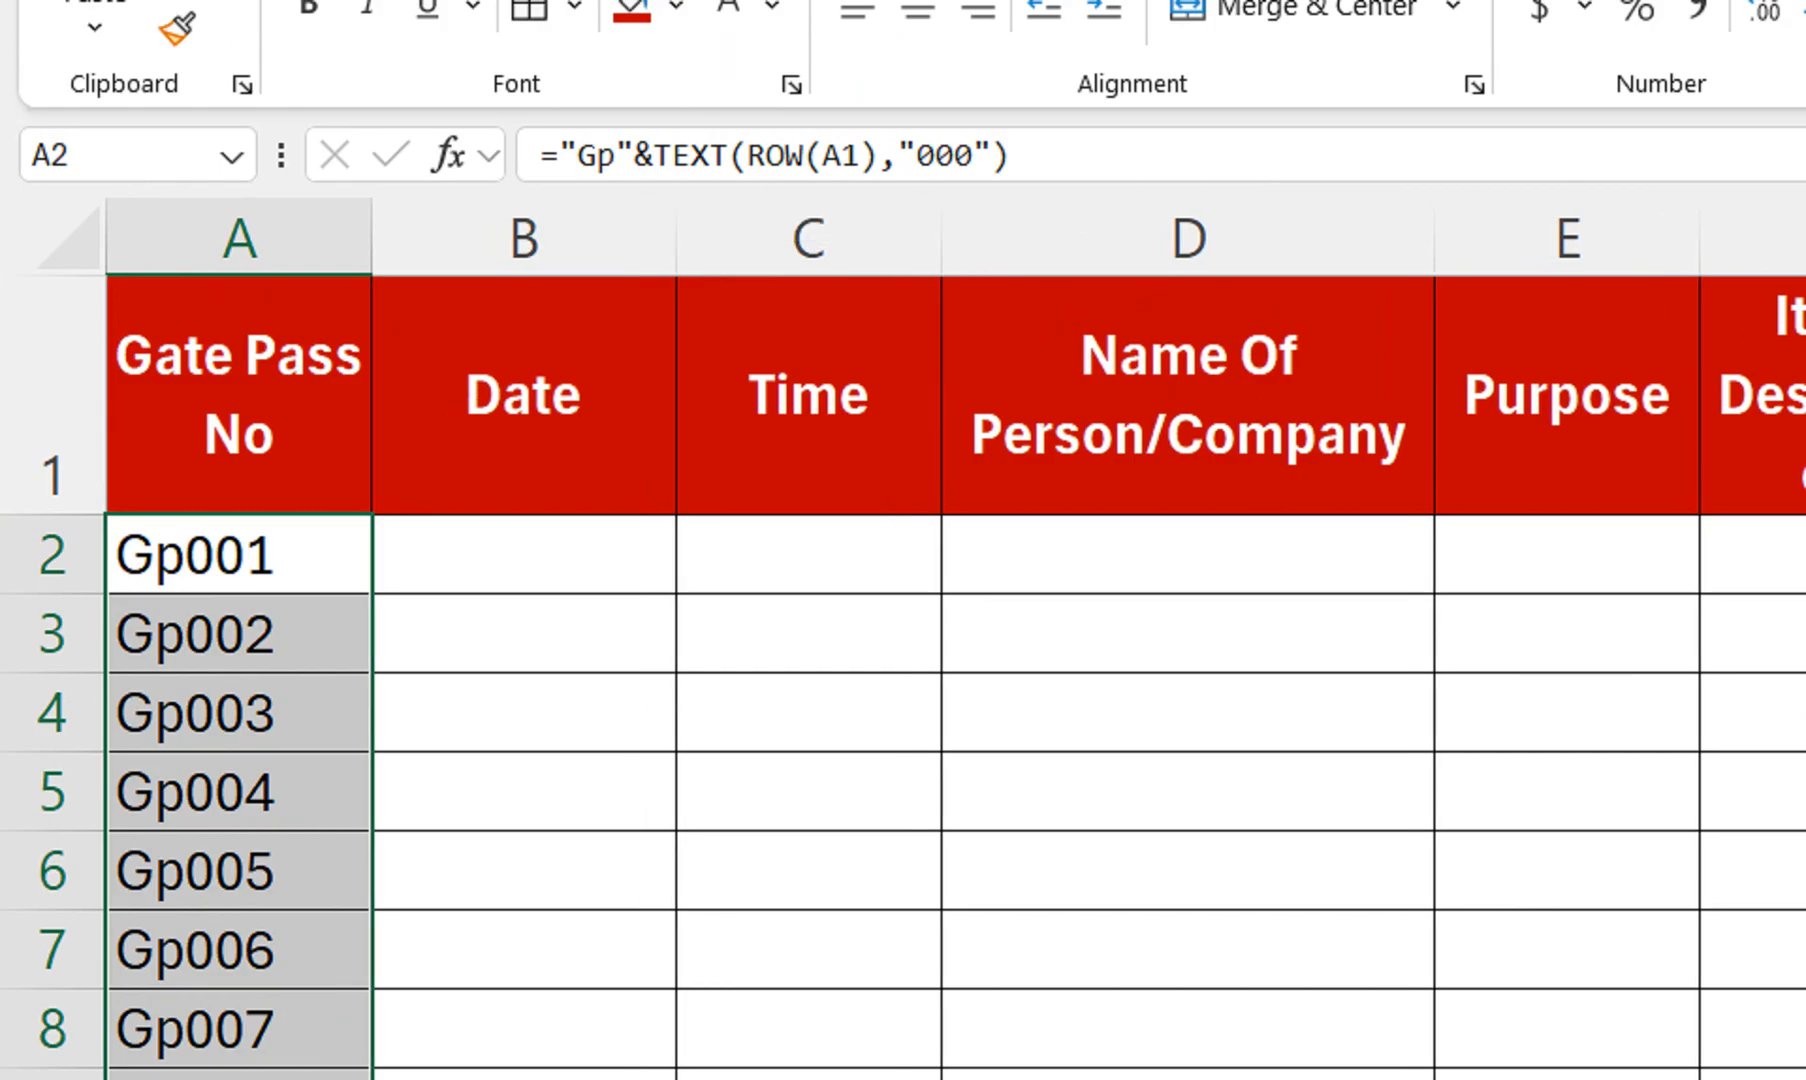
Step: Enter the date 10/17/2024 in cell B2 and clear the cell again
left_click(523, 555)
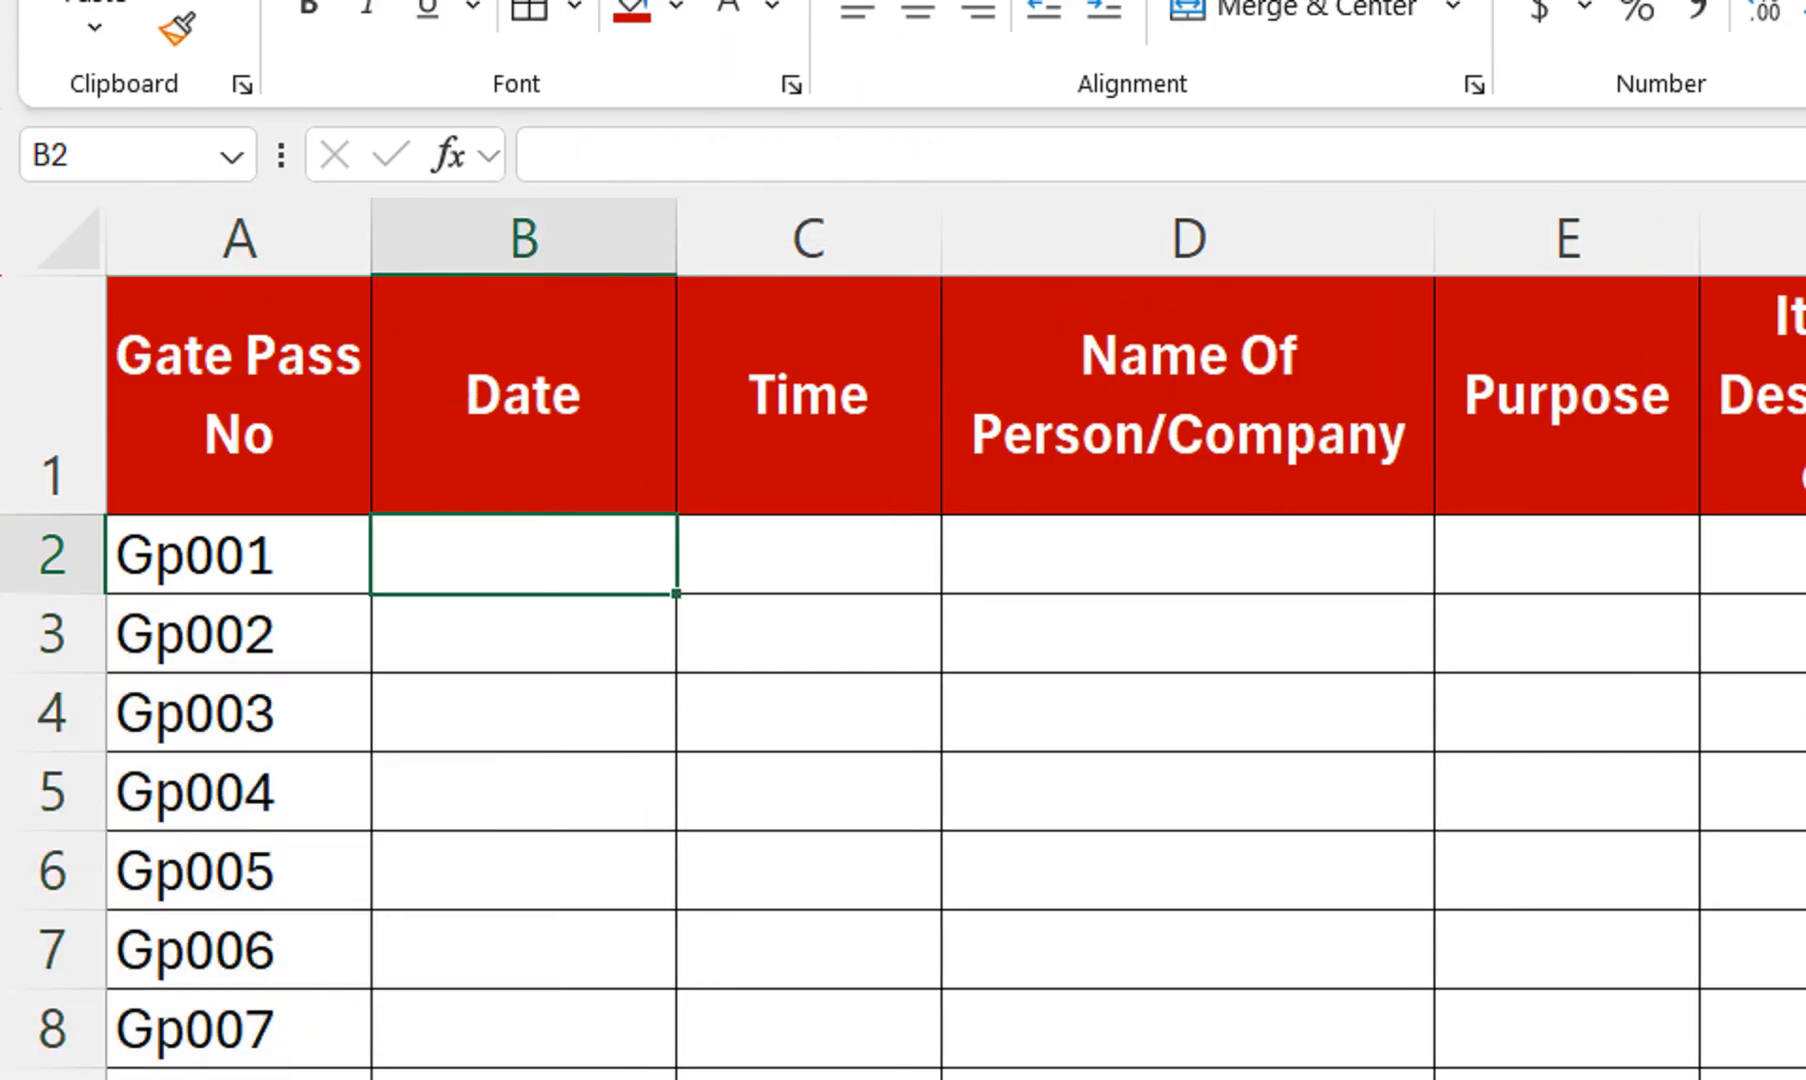
type("10/")
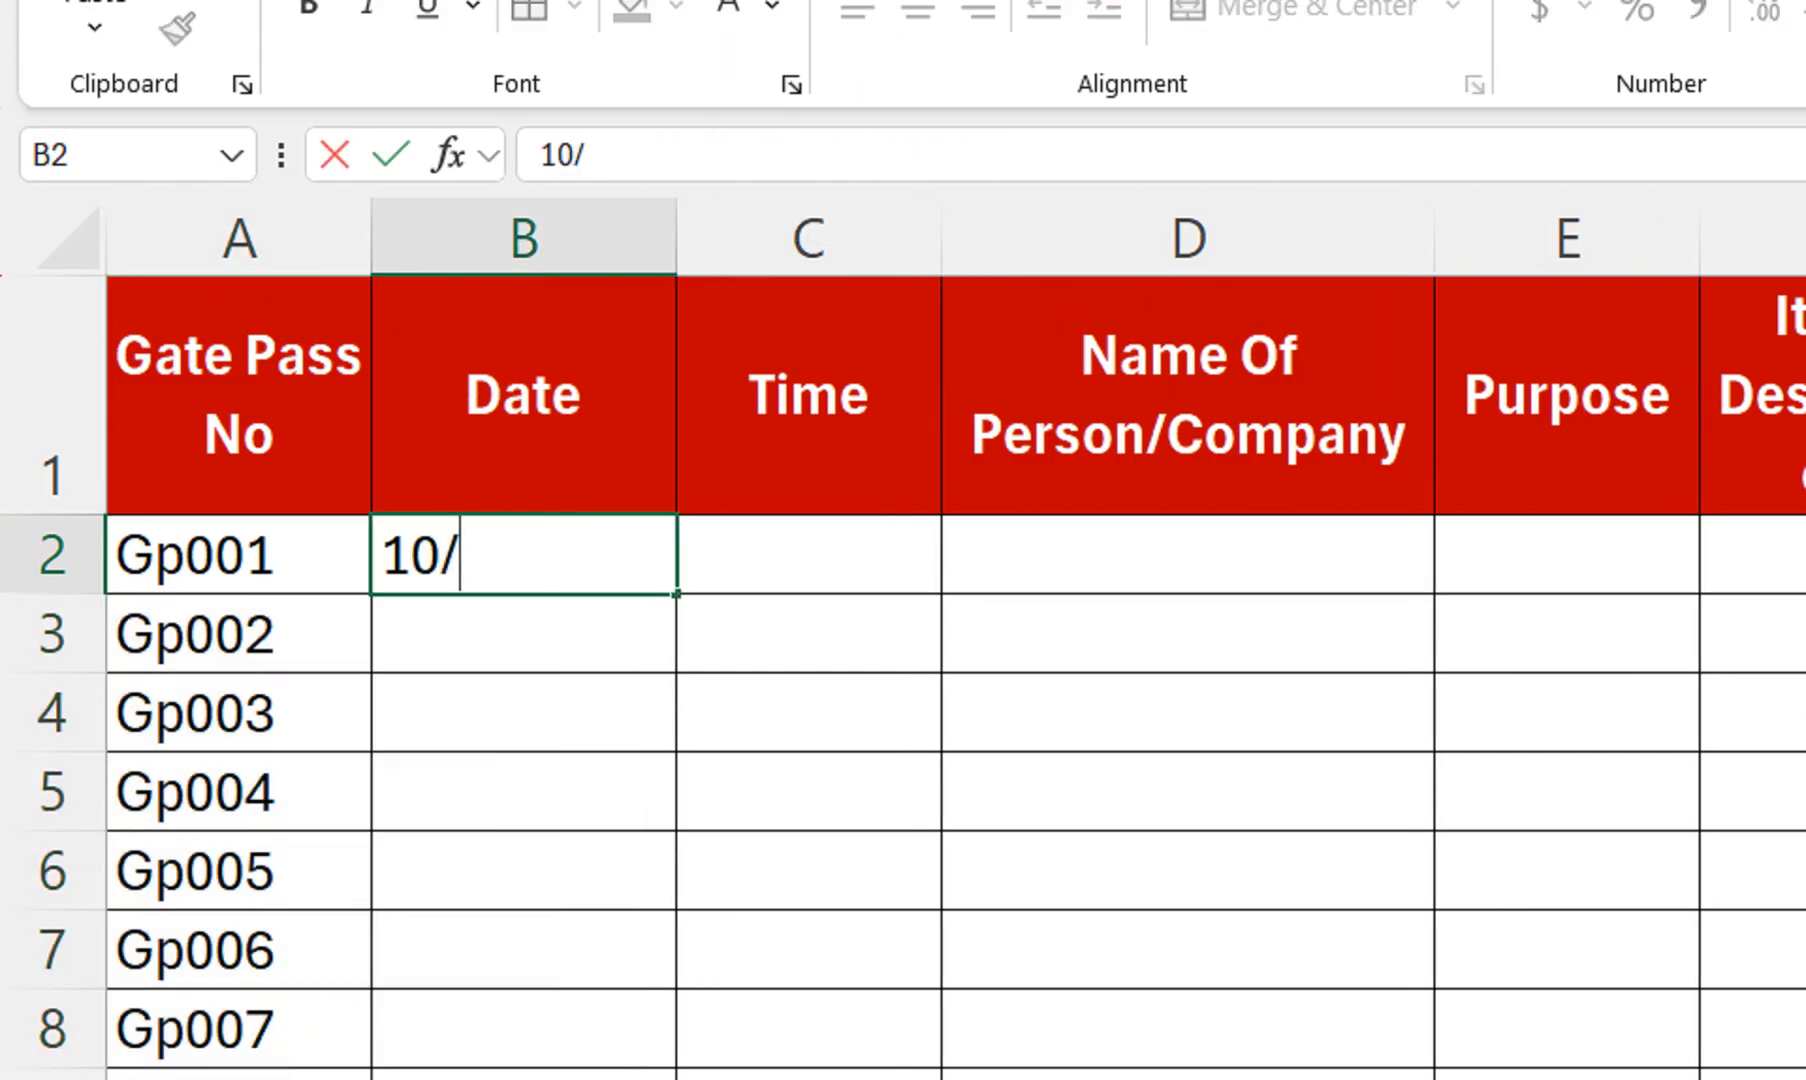
type("17/")
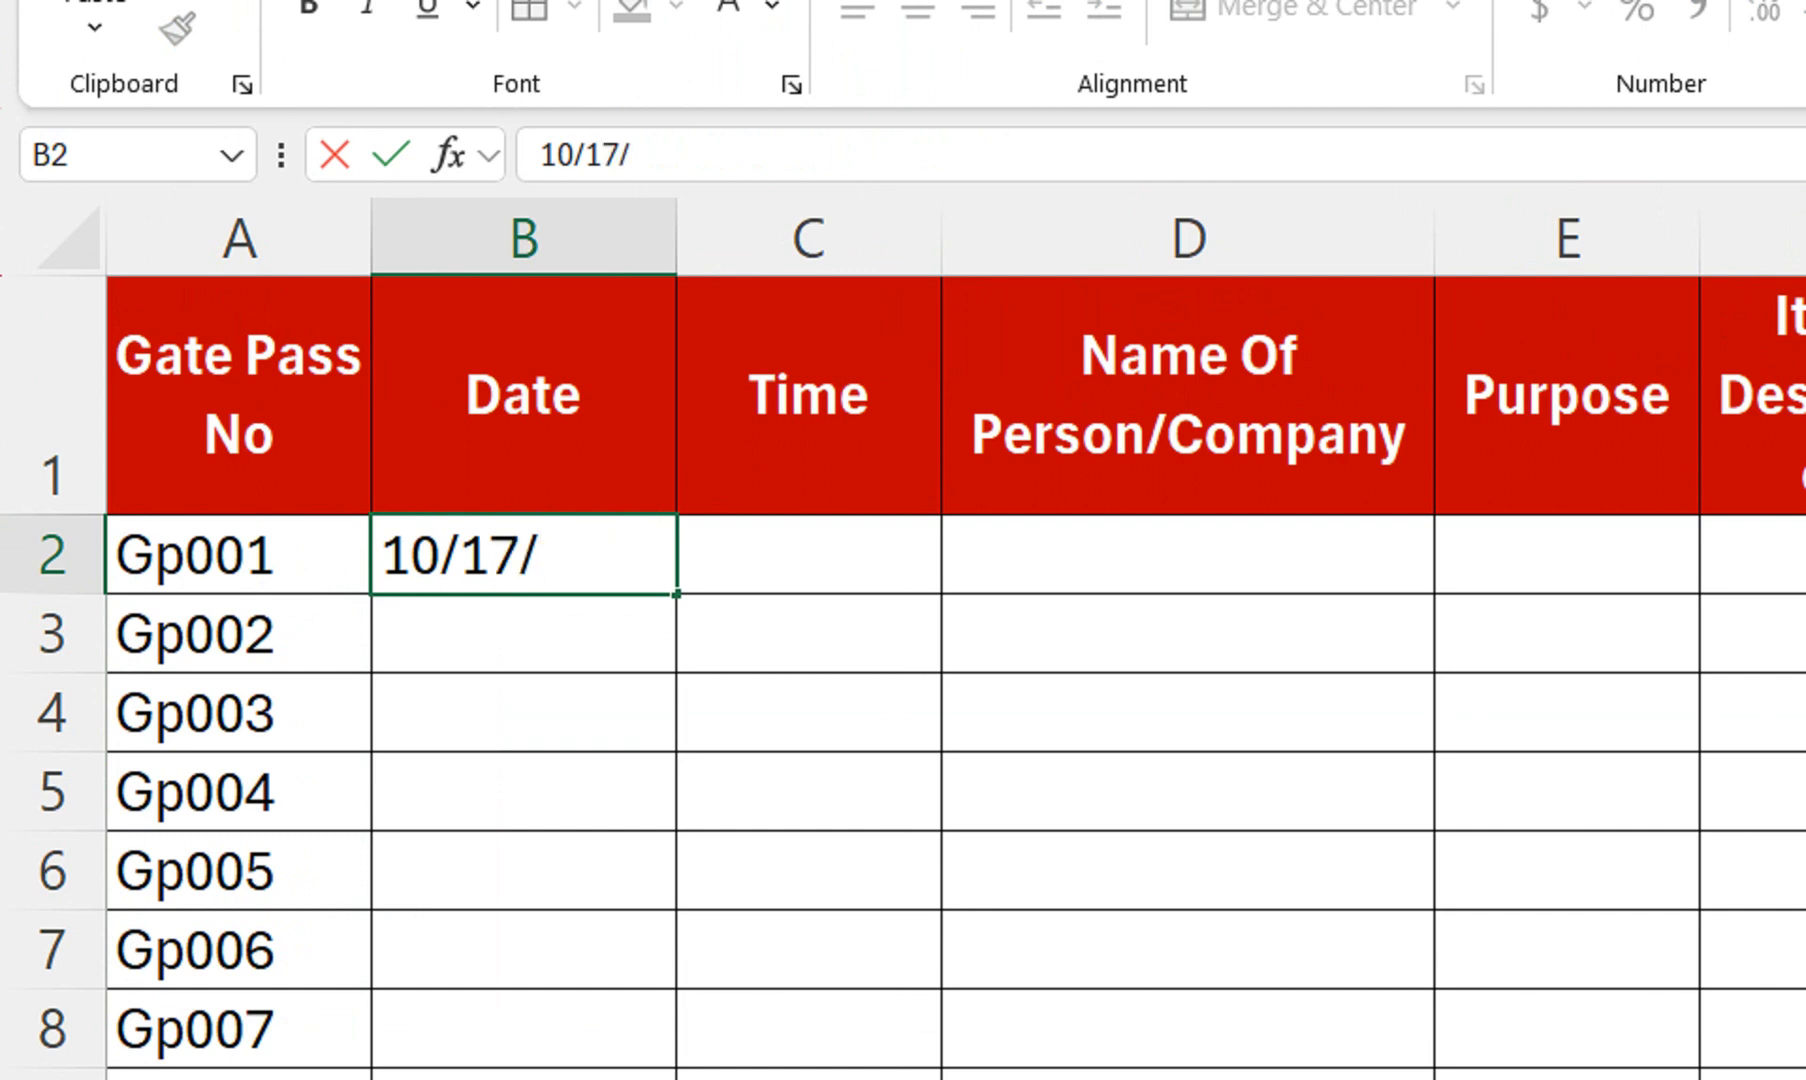
type("2024")
key("Return")
key("Up")
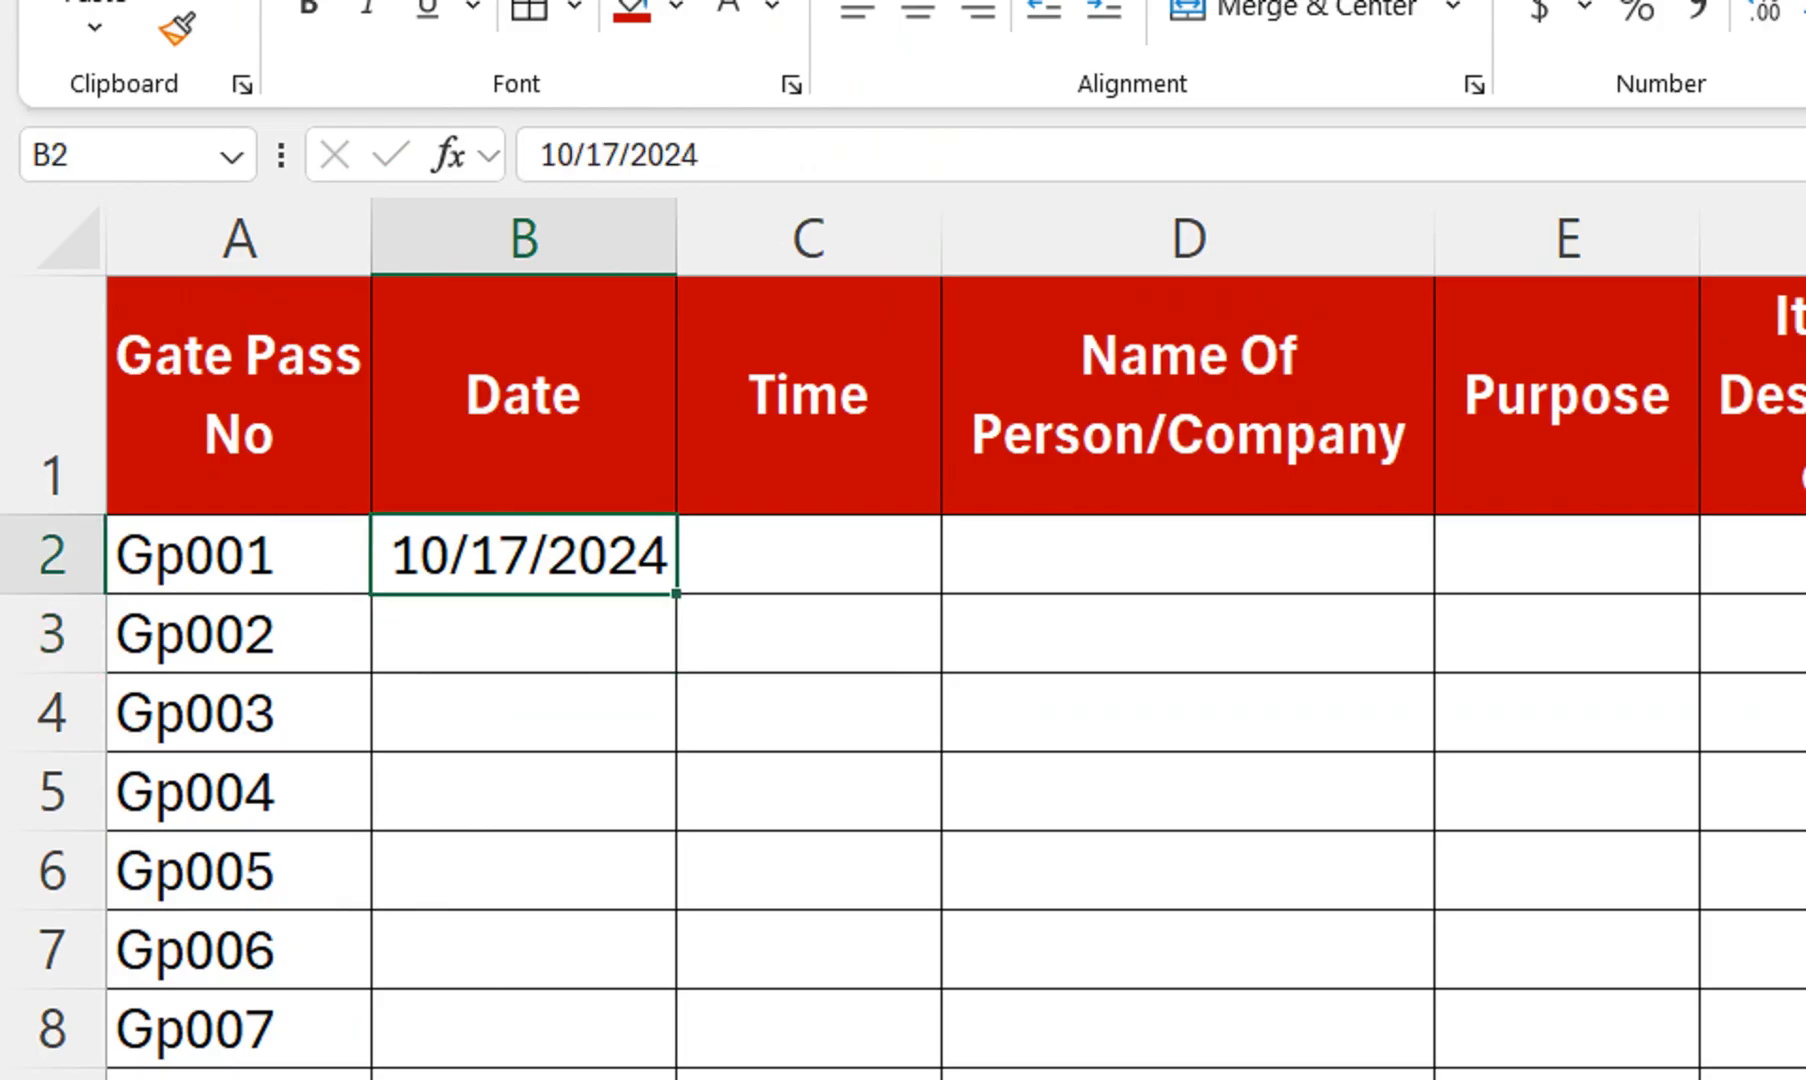
key("Delete")
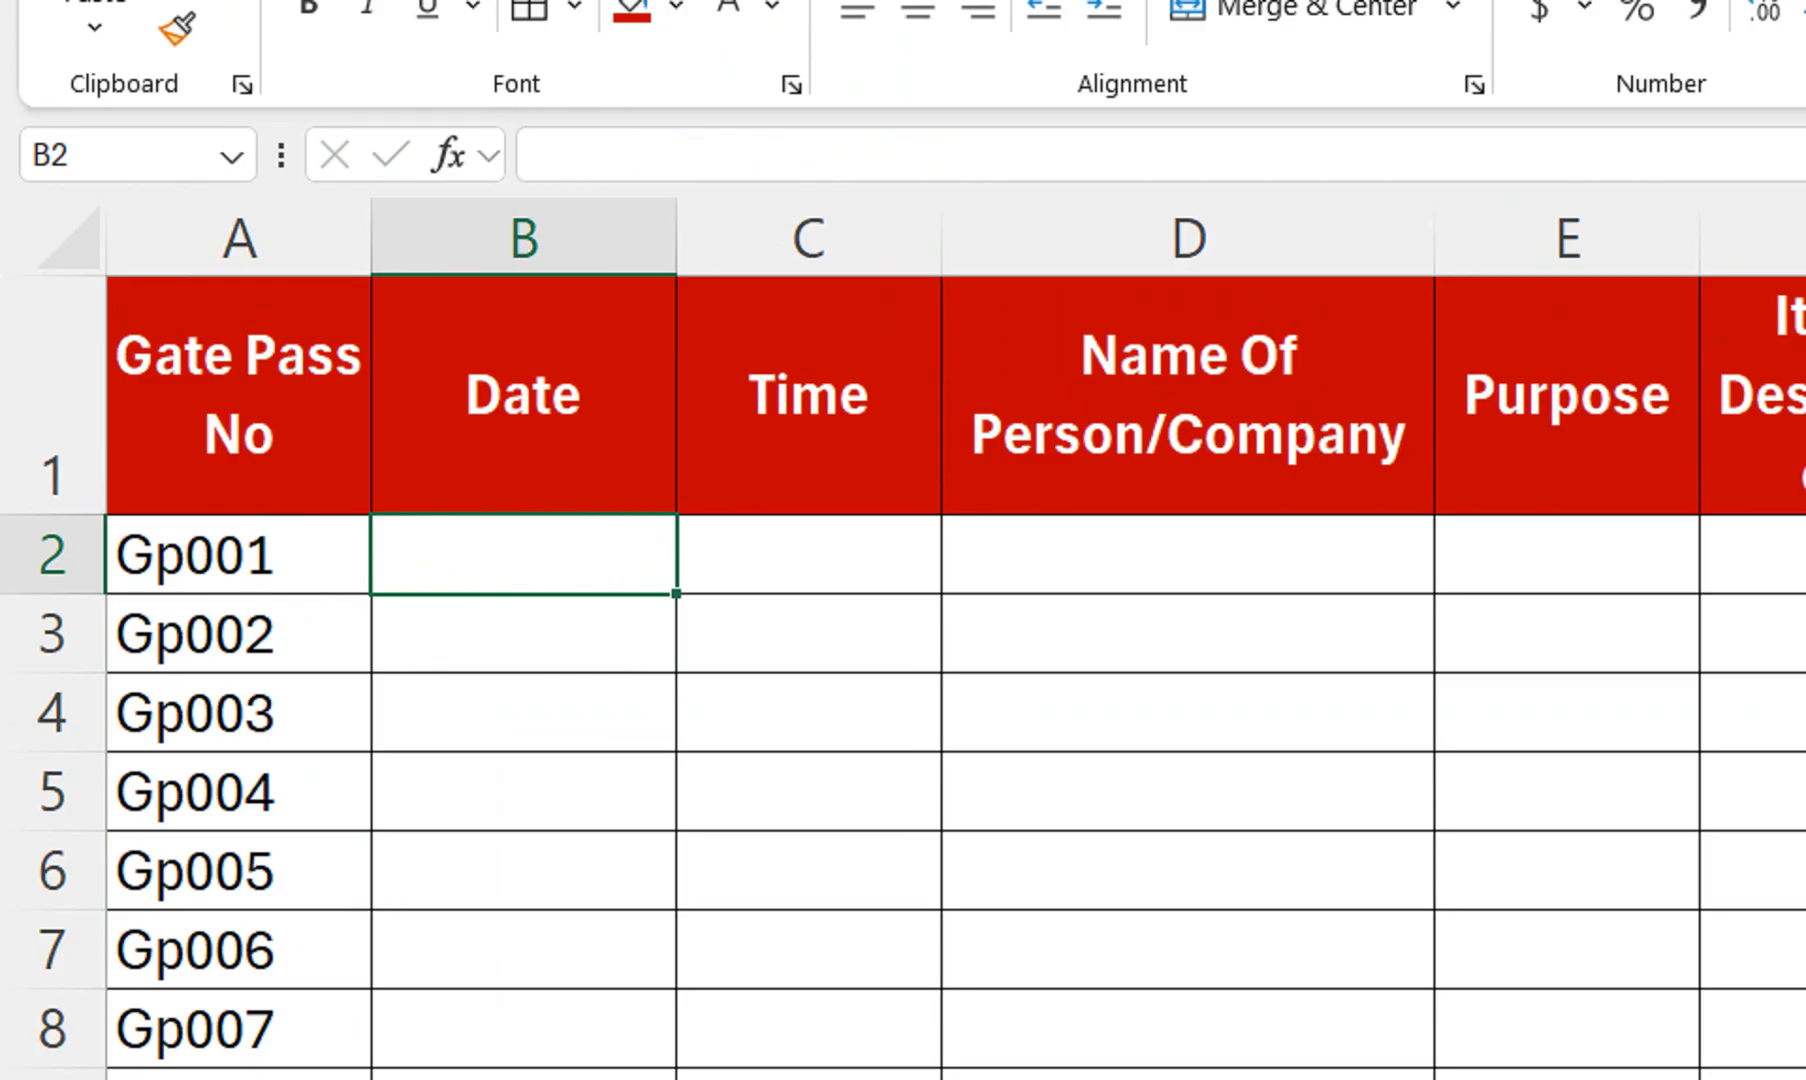
key("Right")
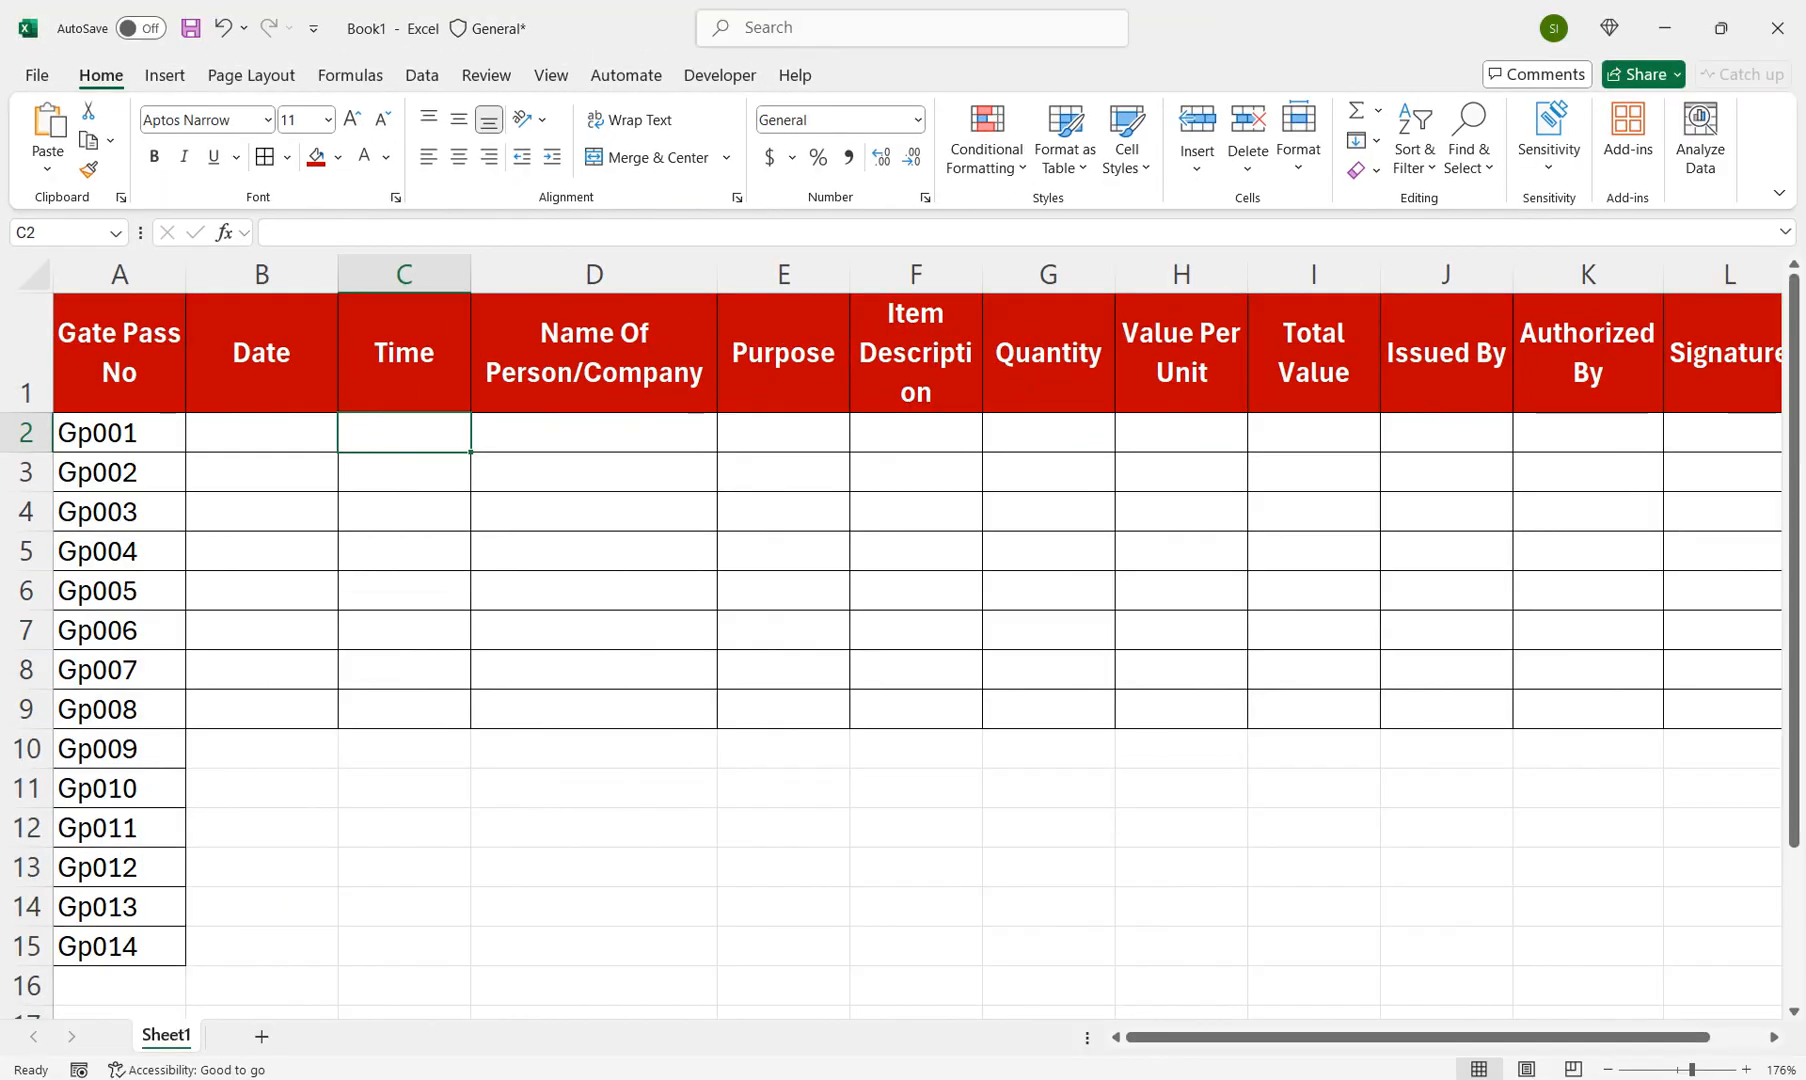
Step: Find and open the Windows On-Screen Keyboard, show it over the sheet's lower rows and minimise it
key("super+s")
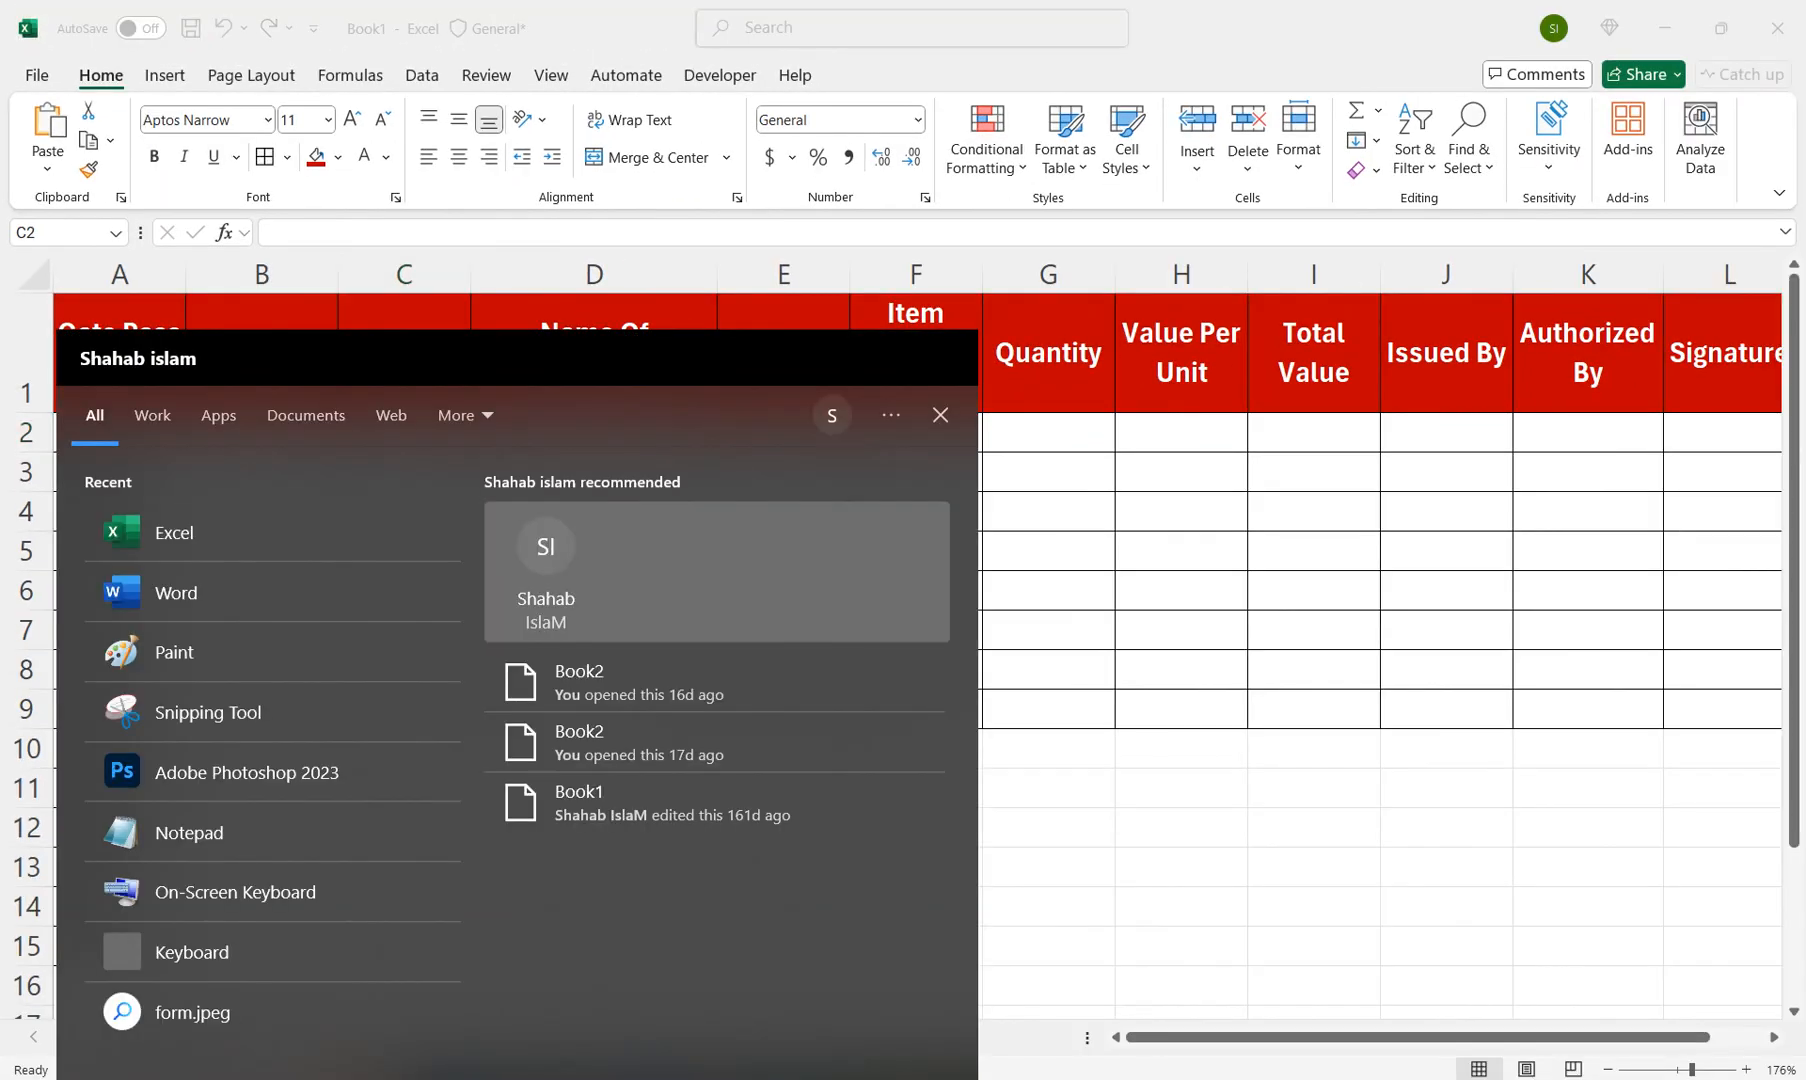
type("k")
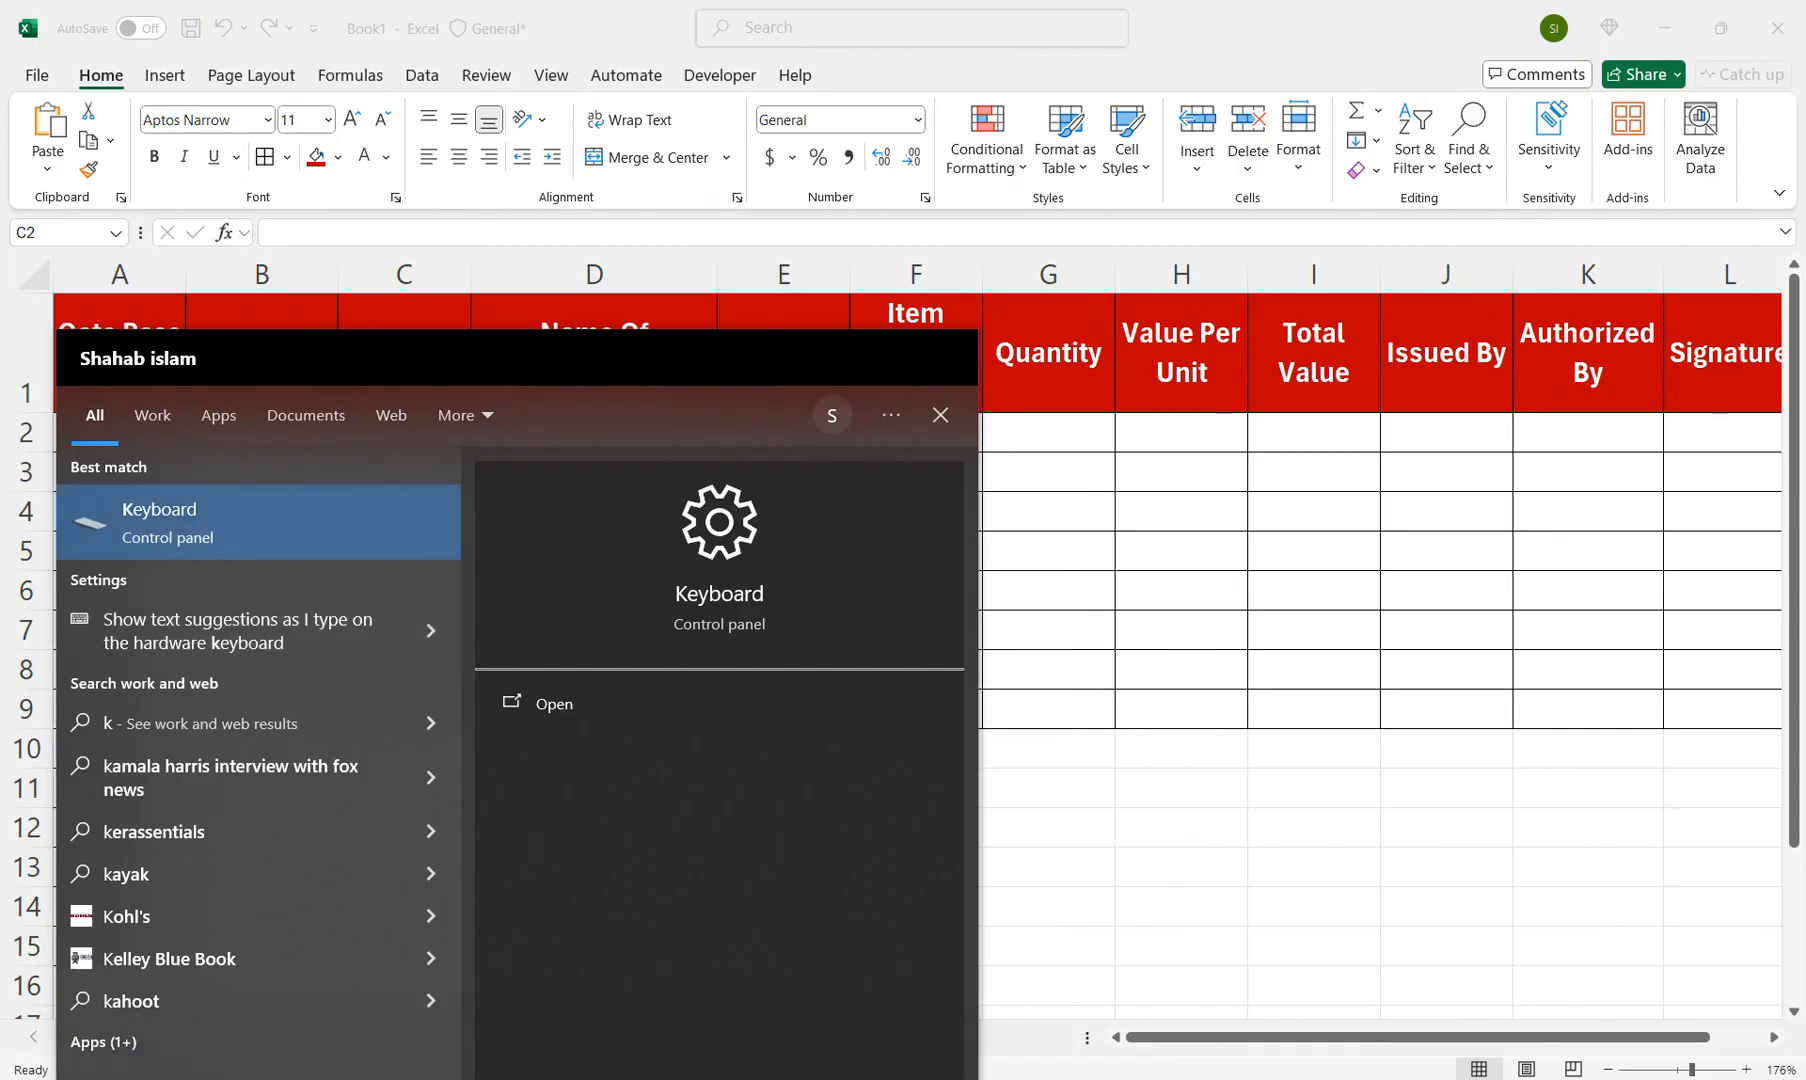
key("BackSpace")
type("s")
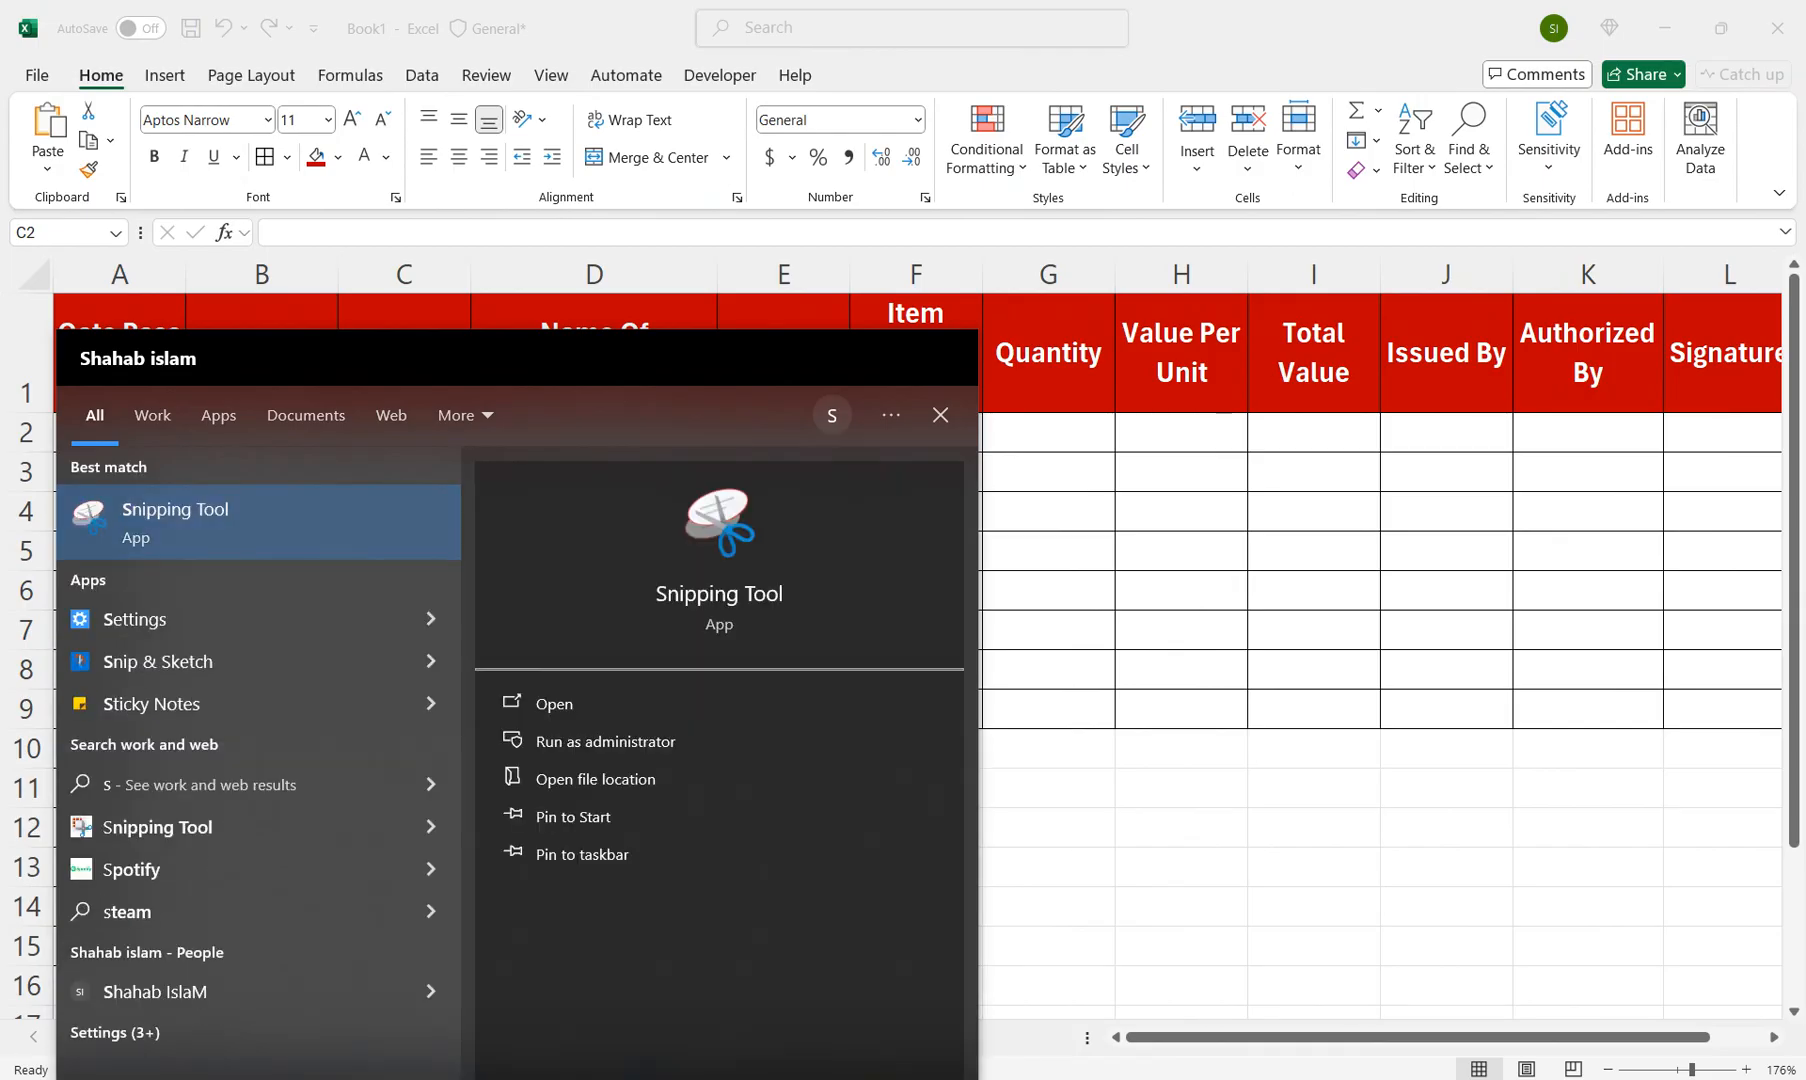
type("c")
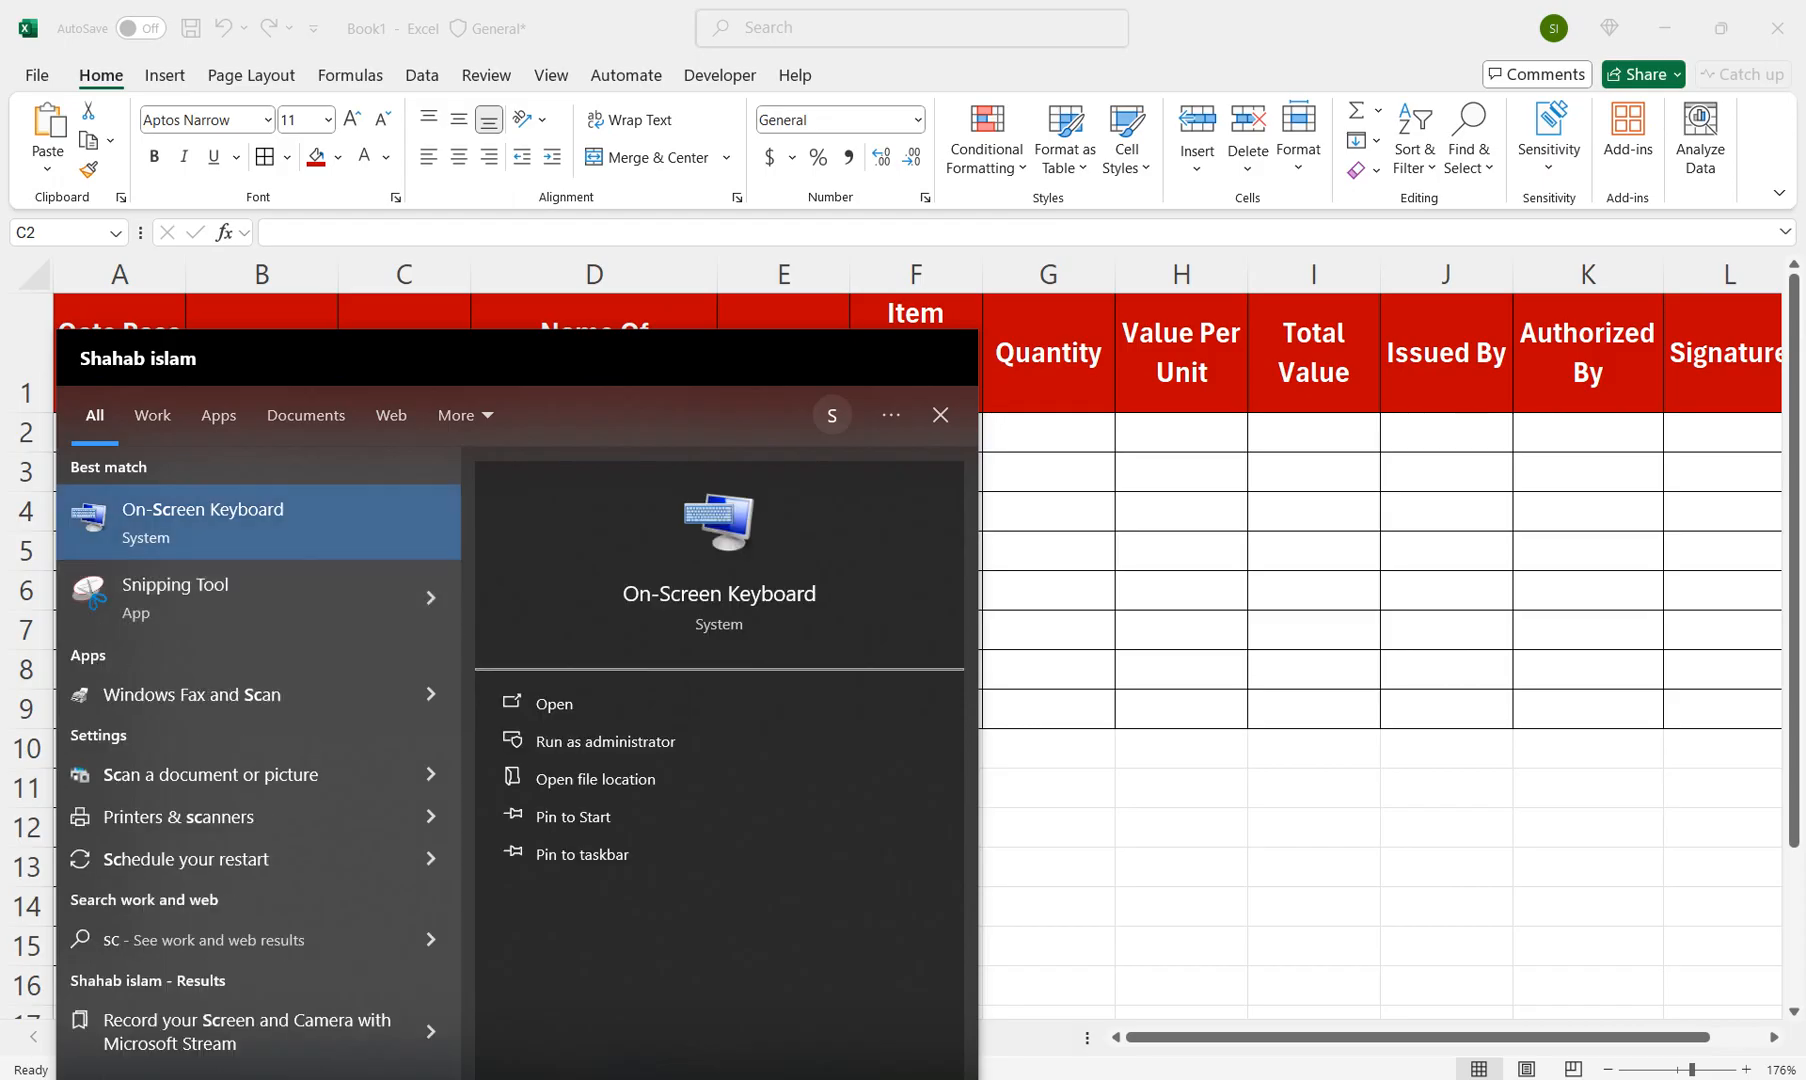
key("Return")
left_click_drag(700, 112, 653, 589)
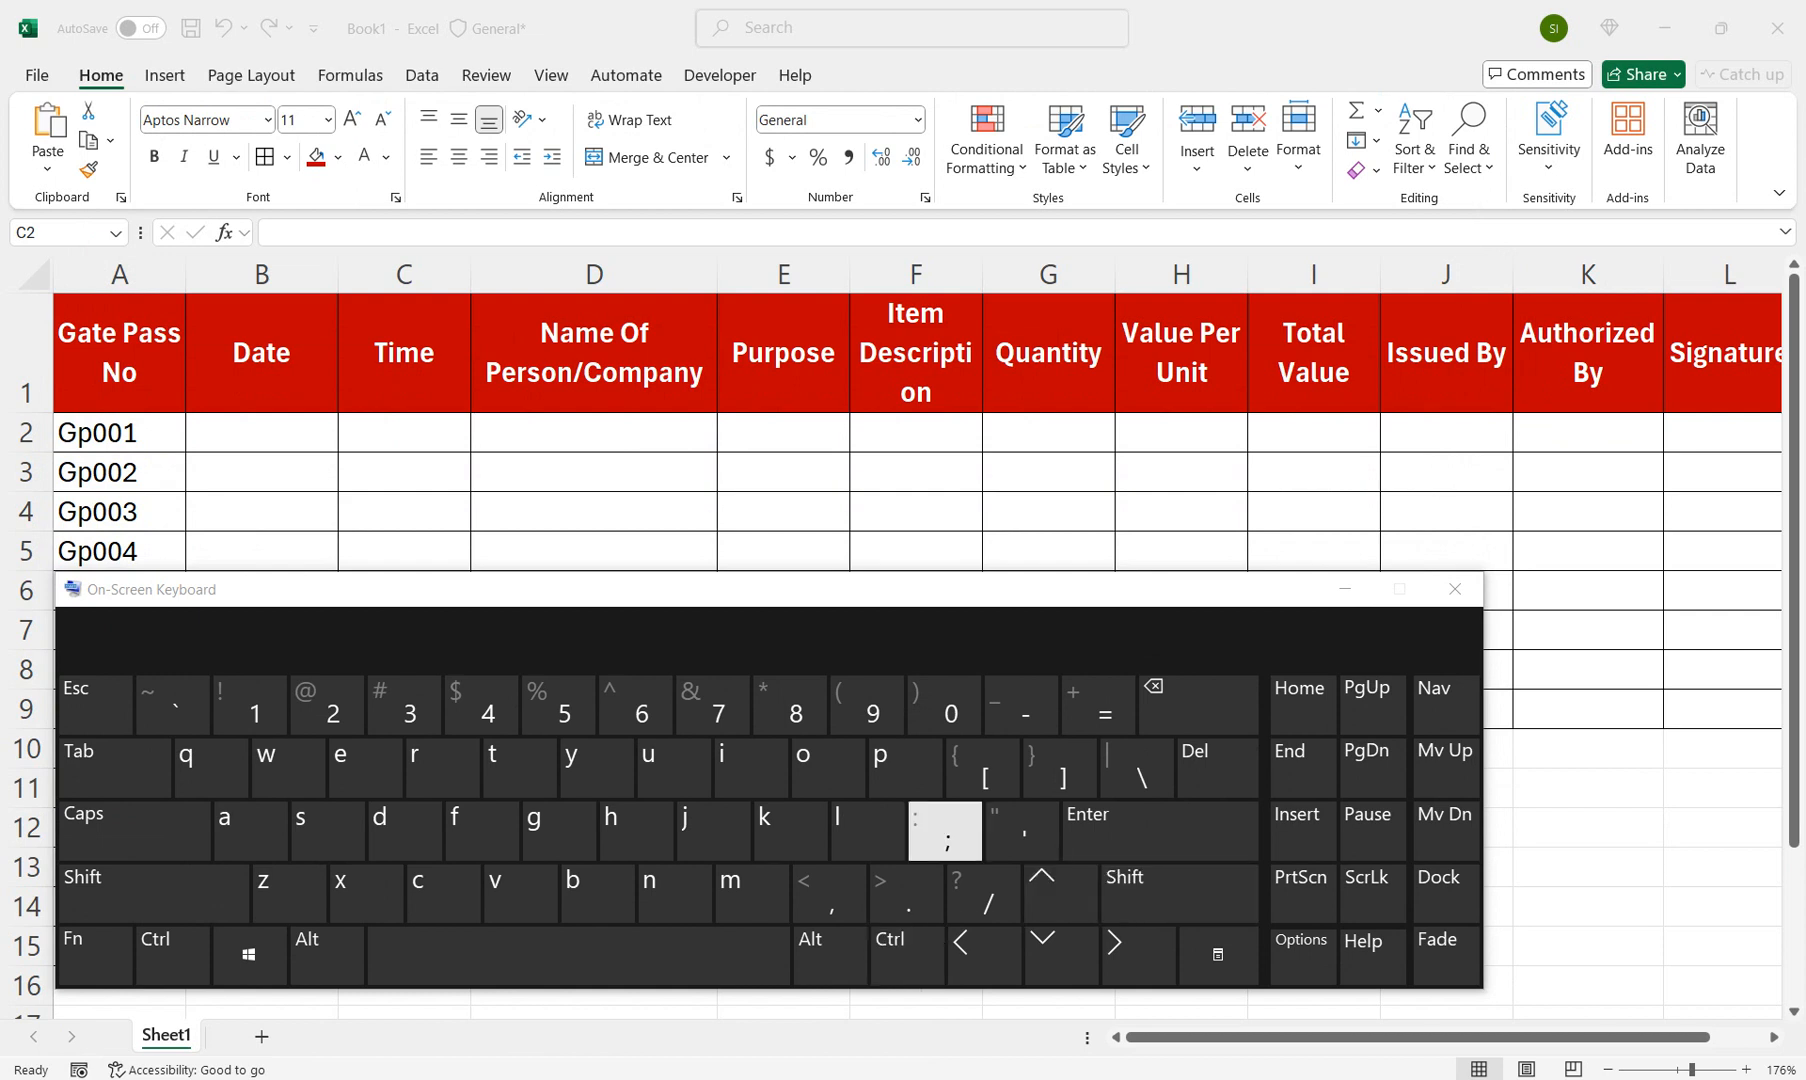
left_click(1345, 589)
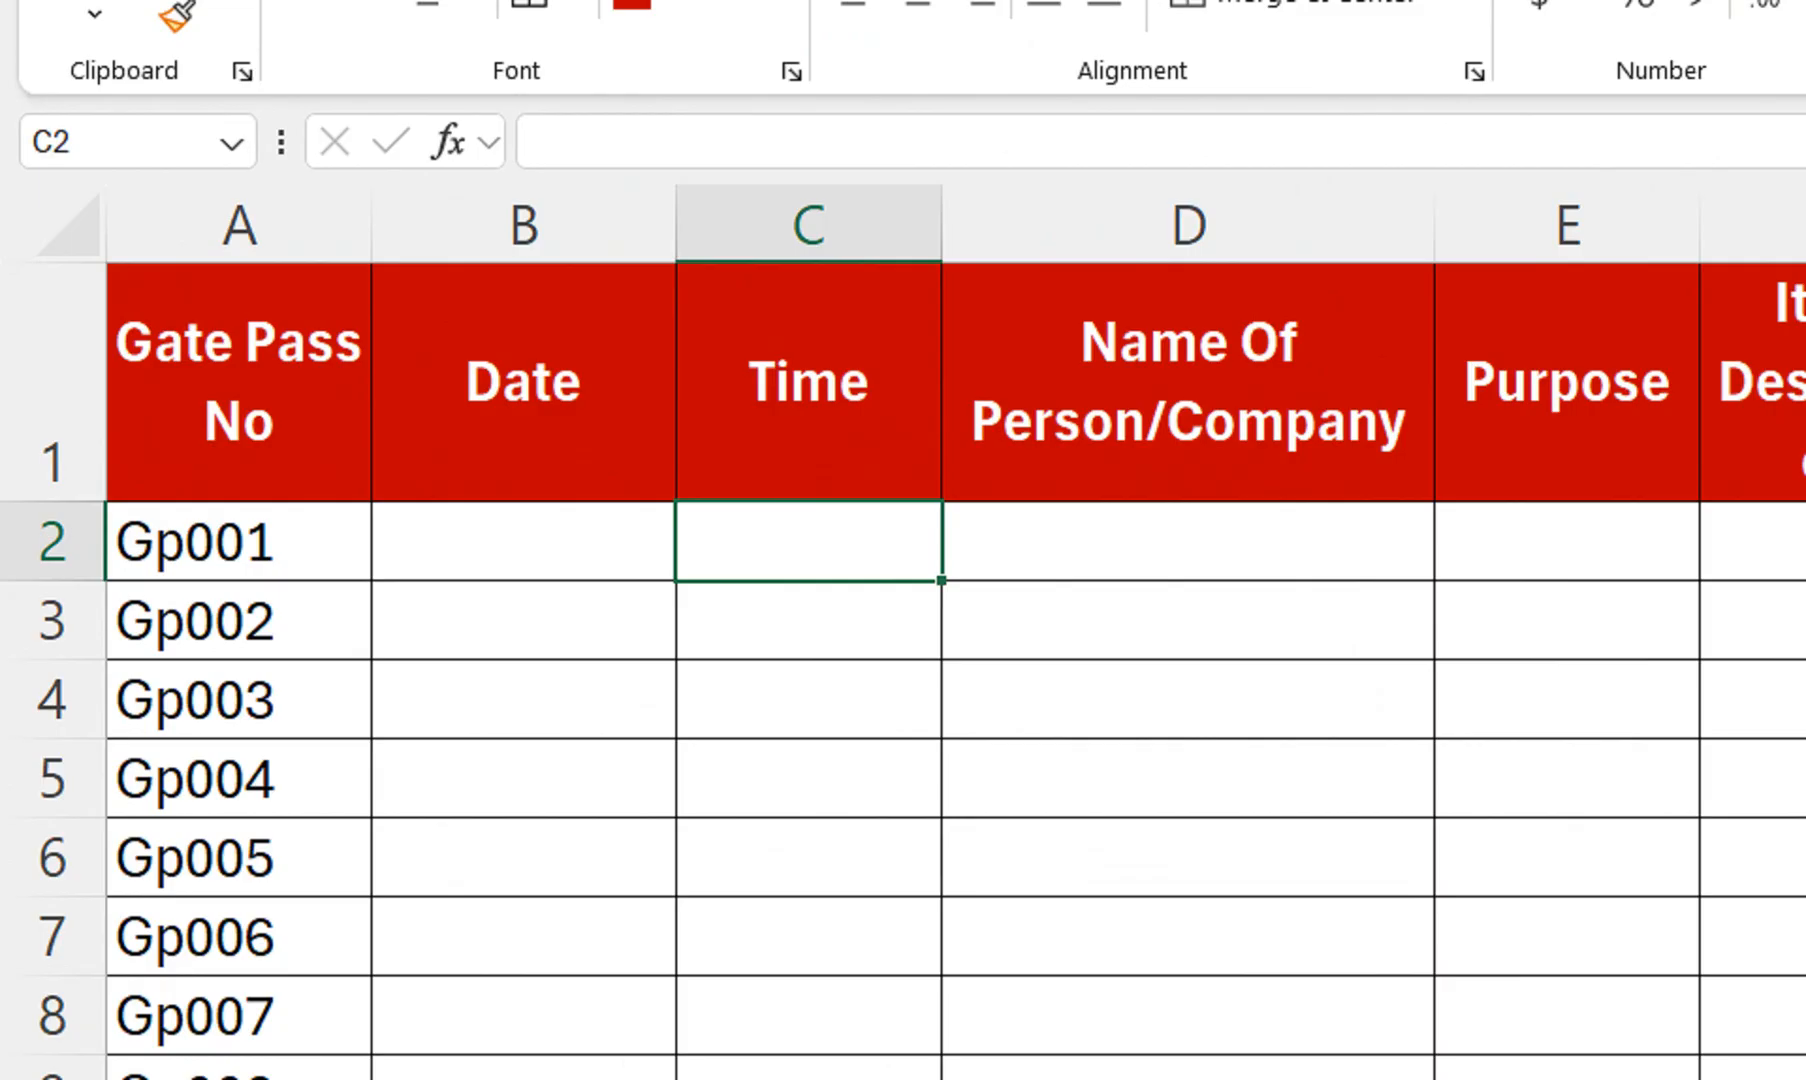
Step: Enter the formula =NOW() in cell C2 and apply the Time number format to it
type("=now")
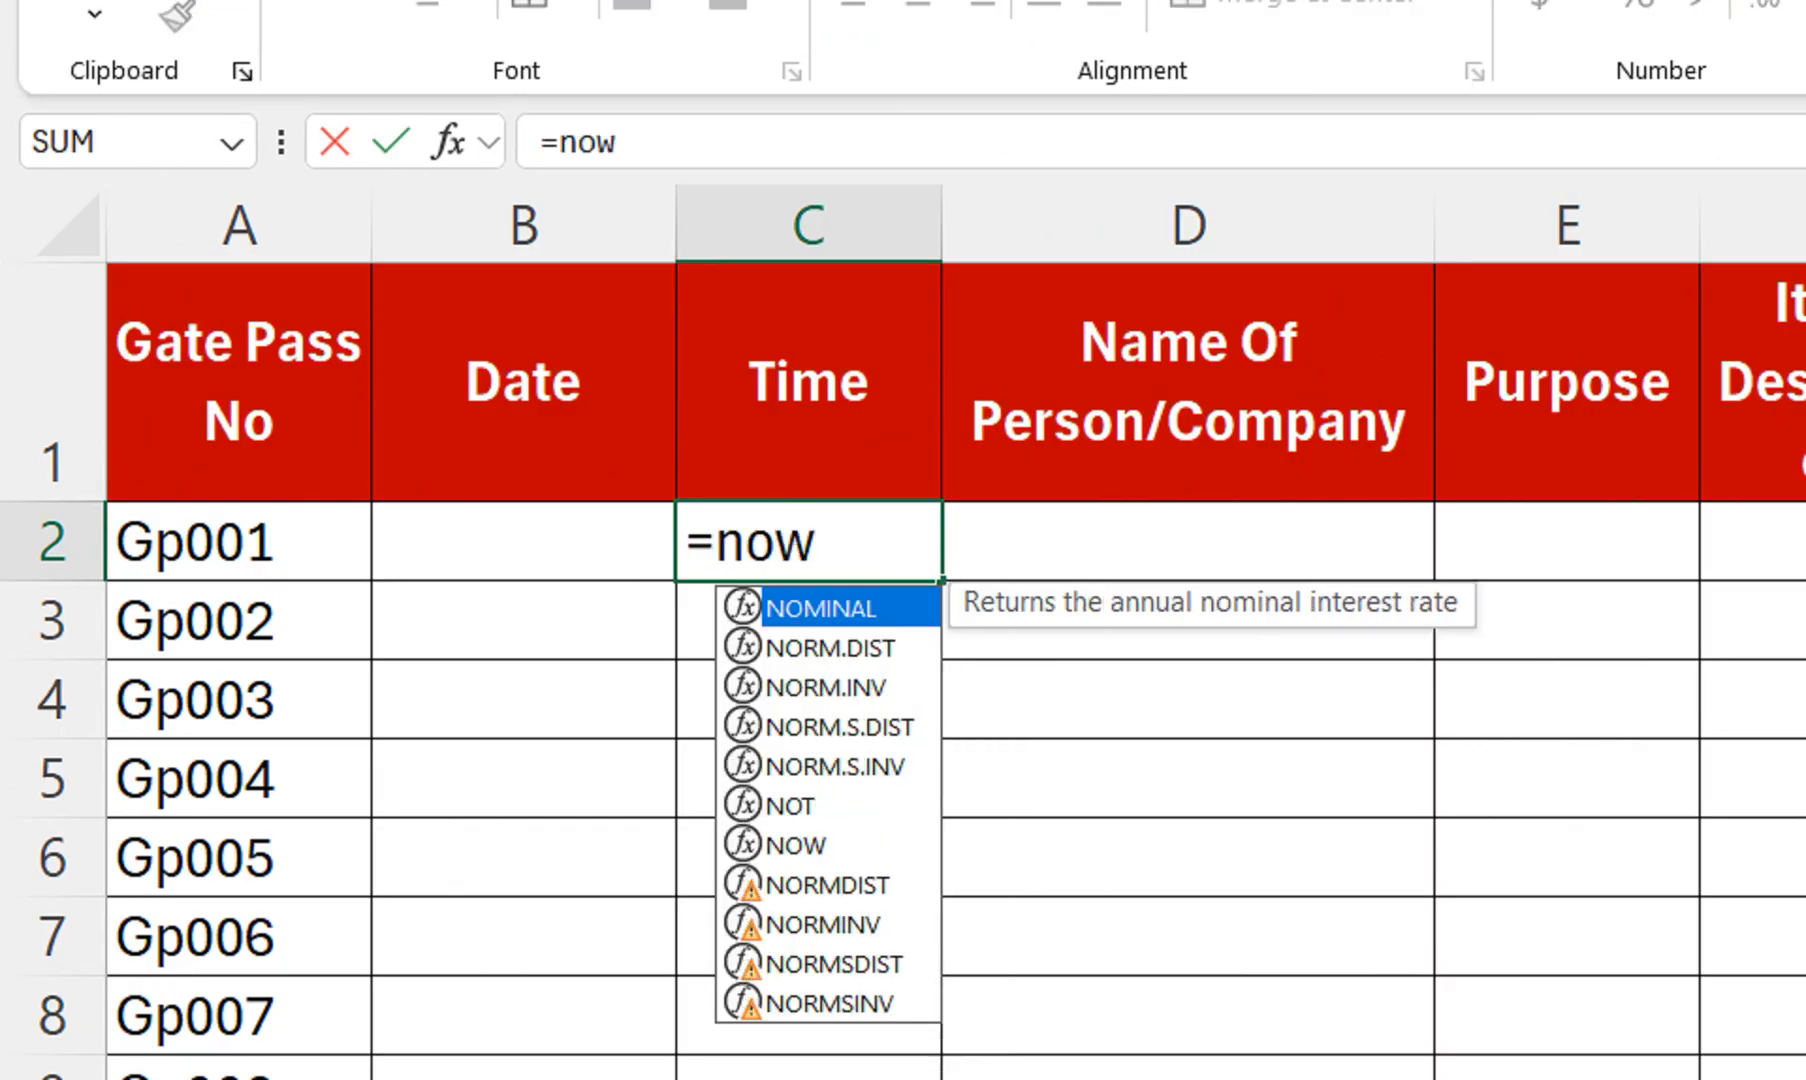
type("(")
key("Return")
left_click(904, 541)
left_click(1612, 89)
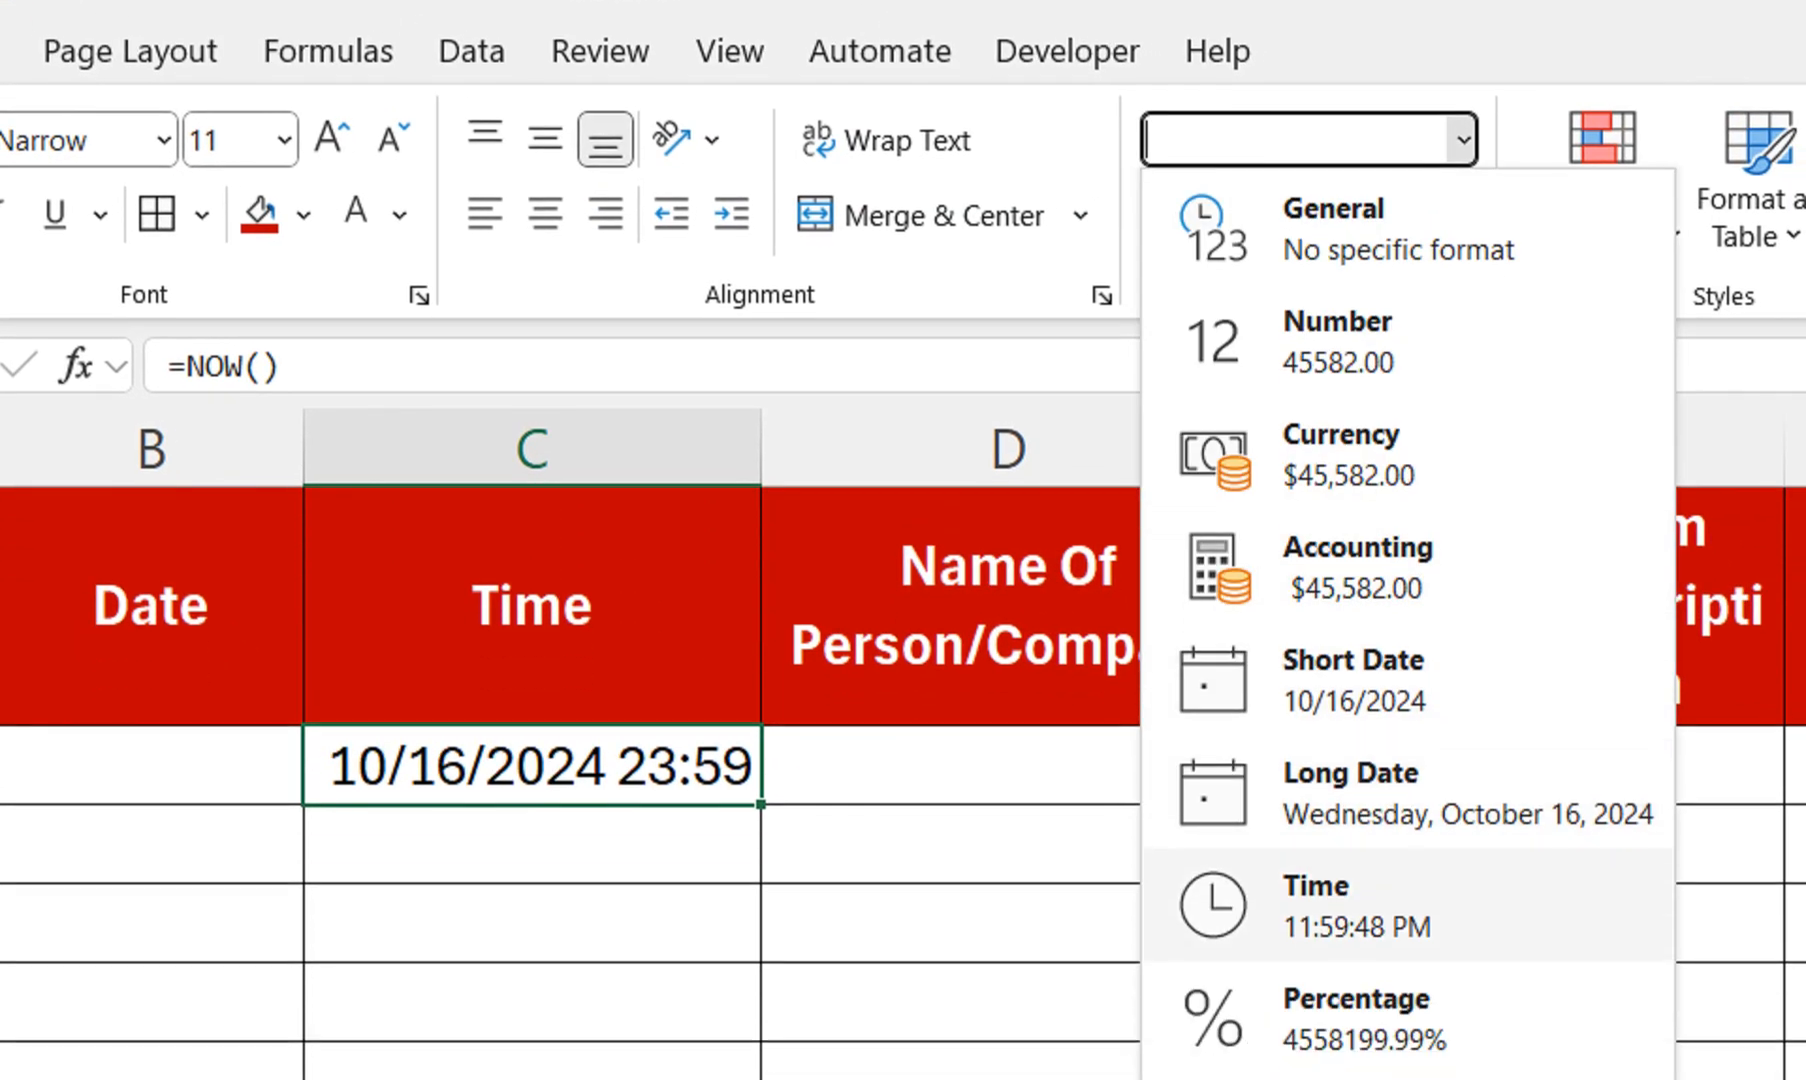
left_click(1357, 905)
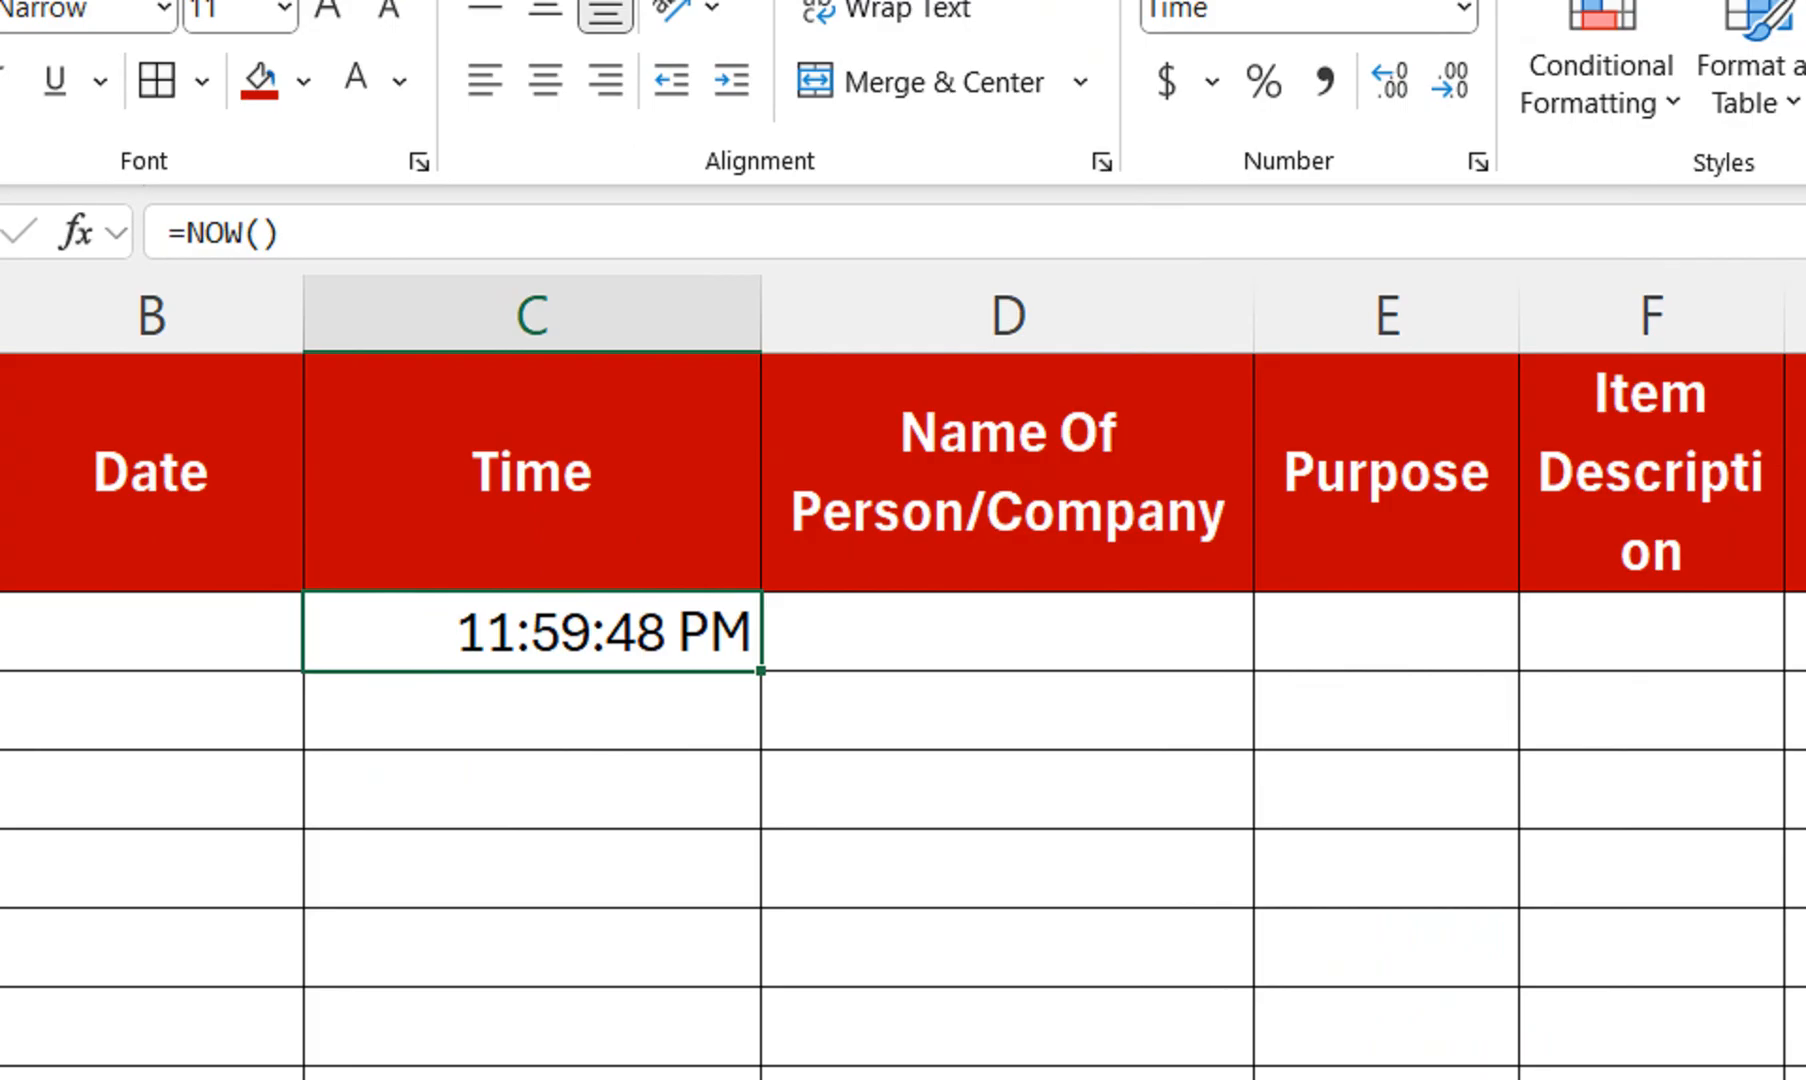
Step: Enter the sample text yiu in D2 and yuiyu in D4, selecting the time cell C2 after each entry to check it
left_click(1007, 631)
type("yiu")
left_click(1007, 868)
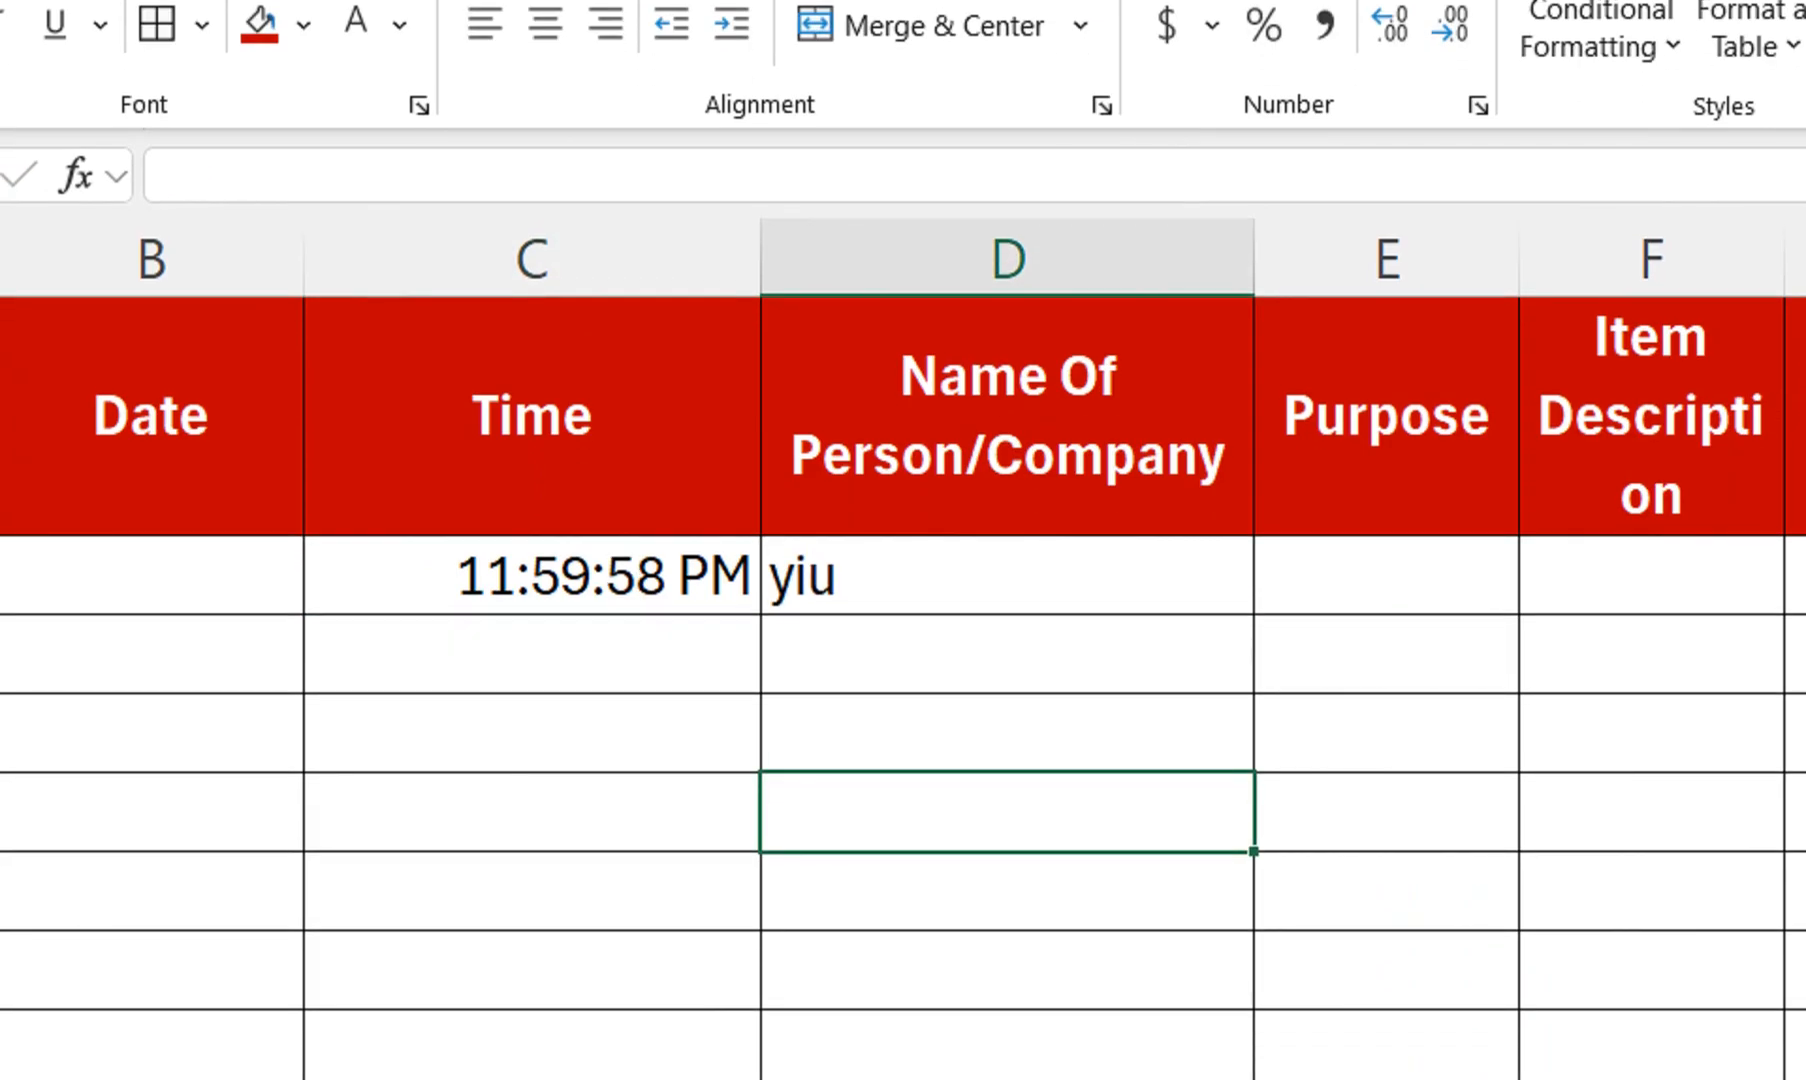
left_click(532, 576)
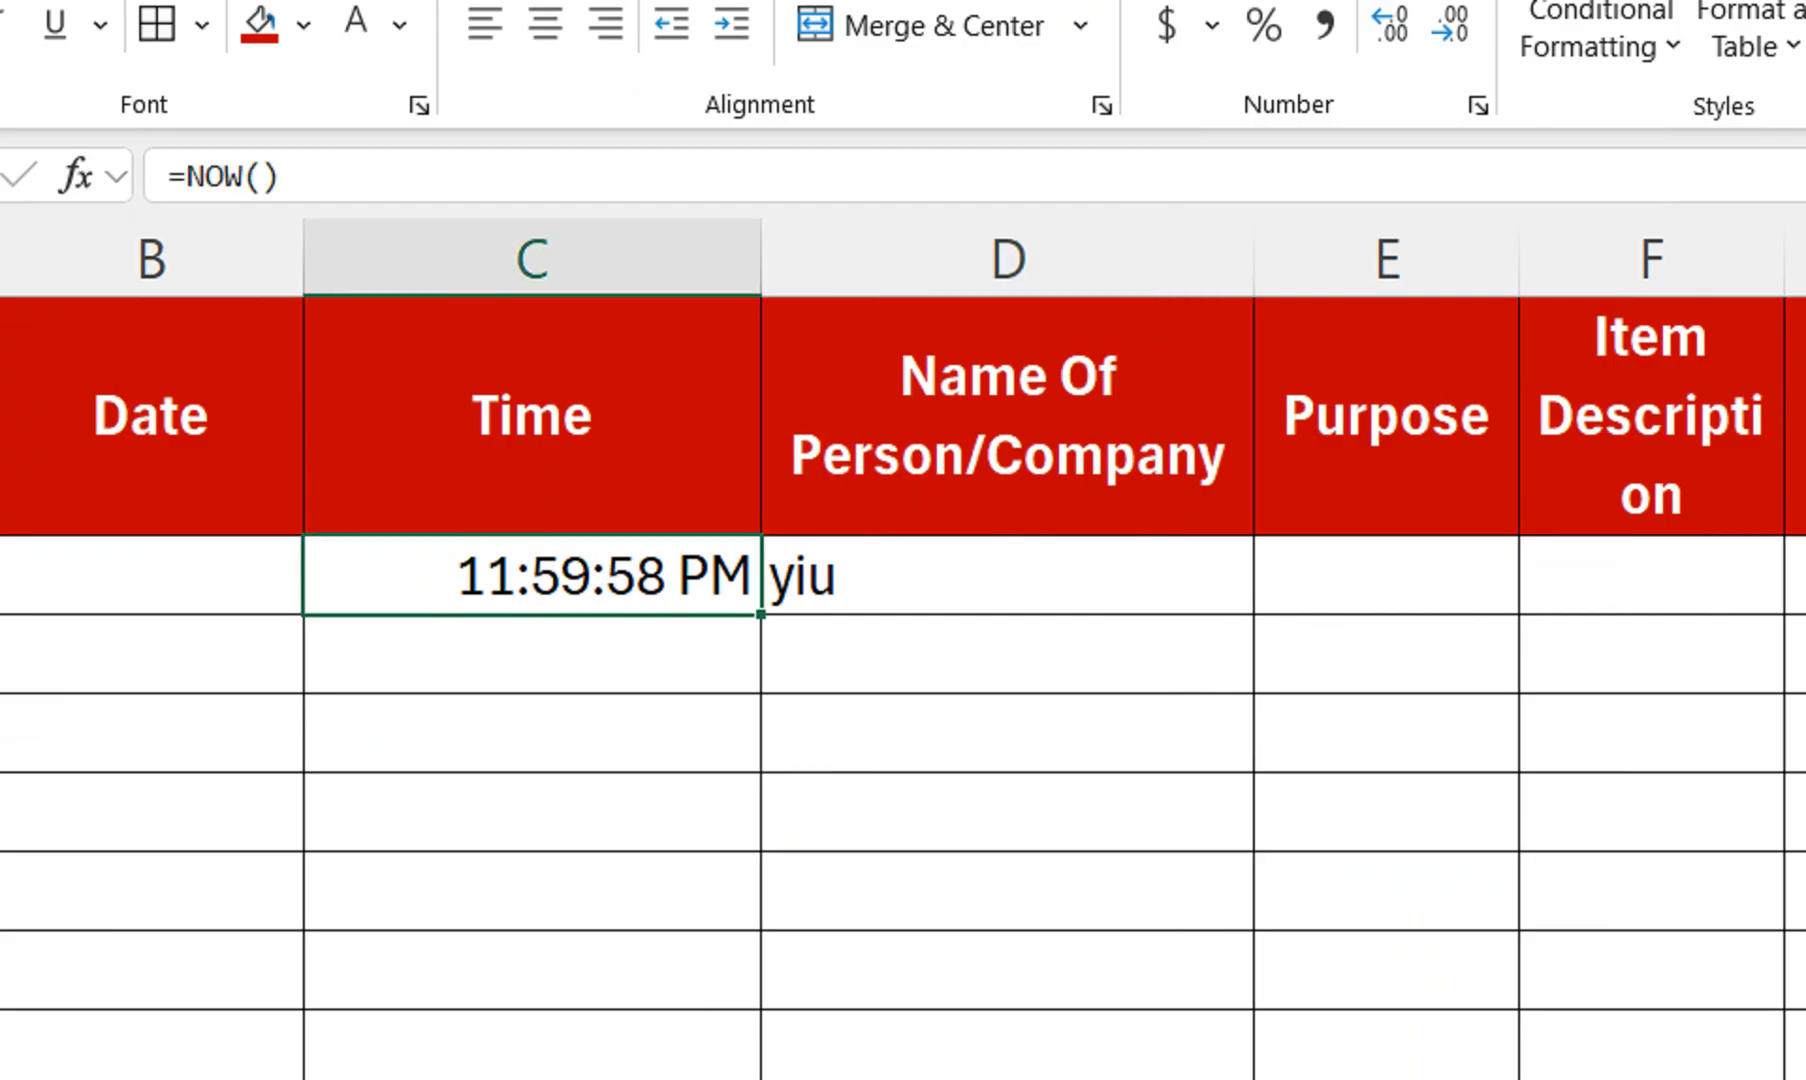
left_click(1007, 733)
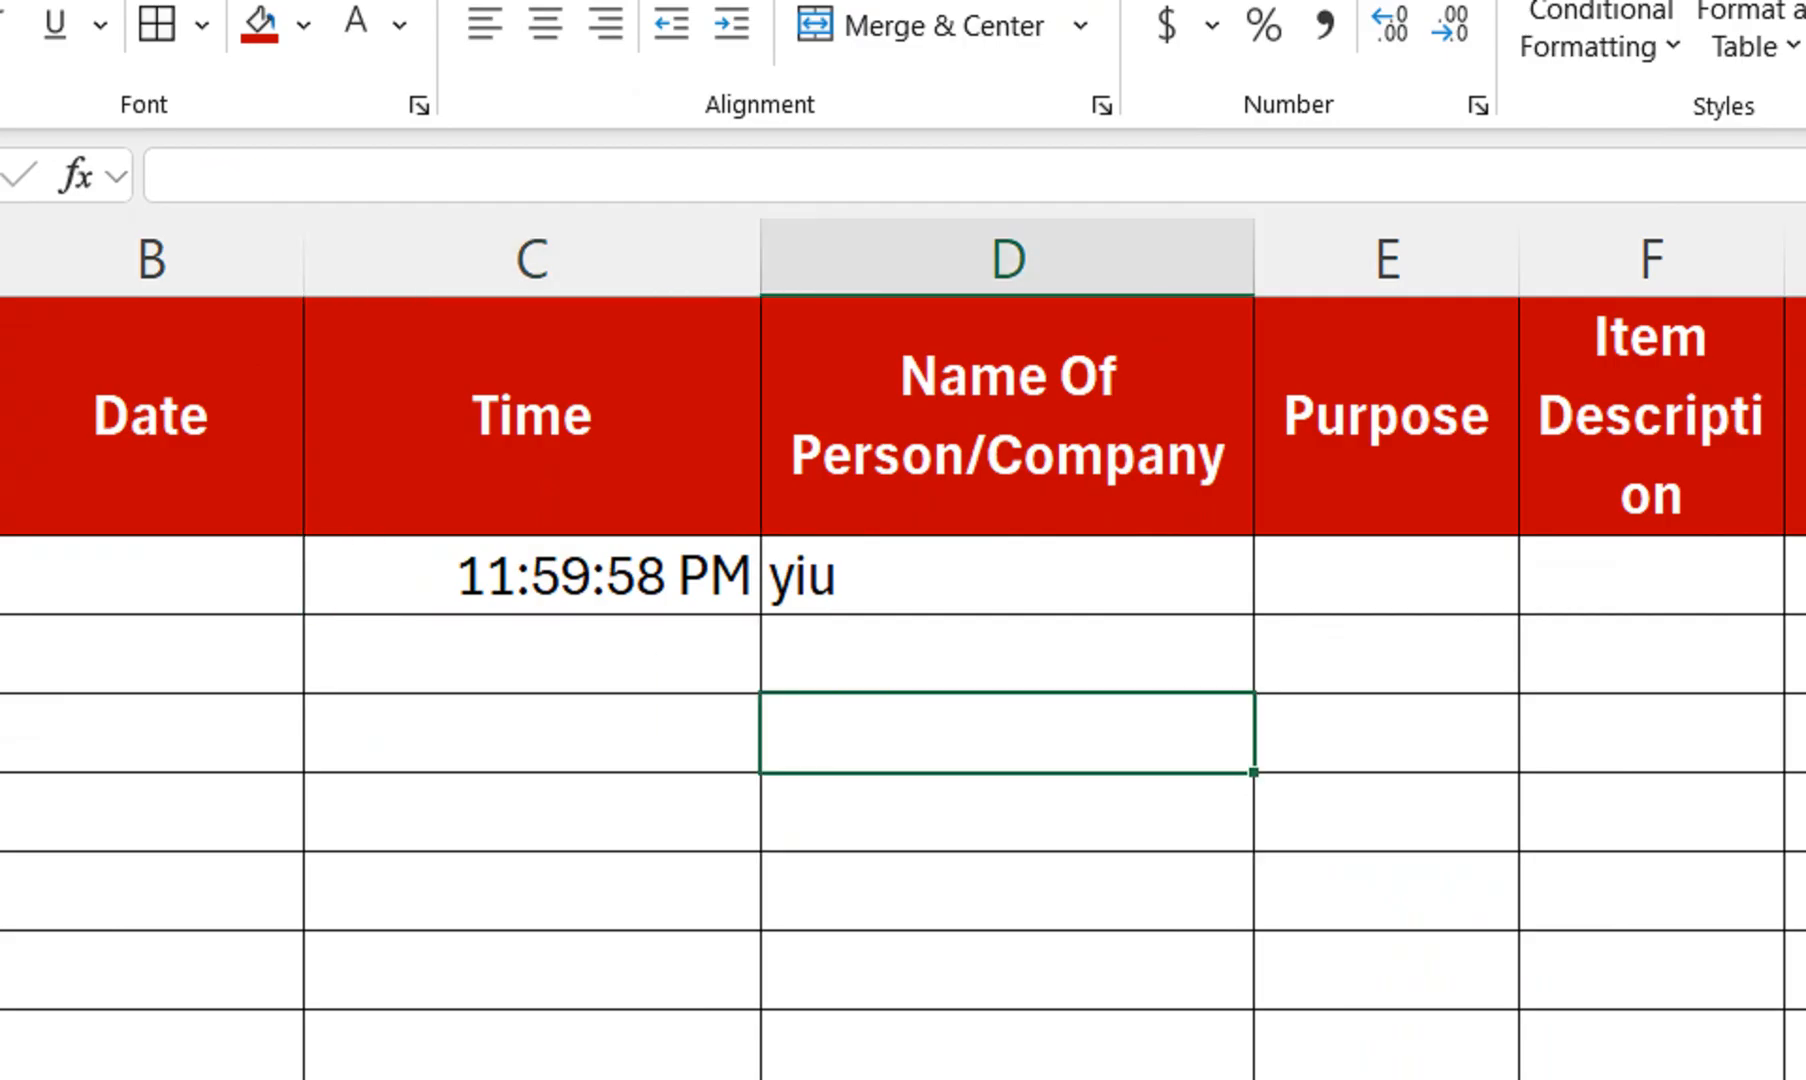
type("yuiyu")
left_click(1007, 891)
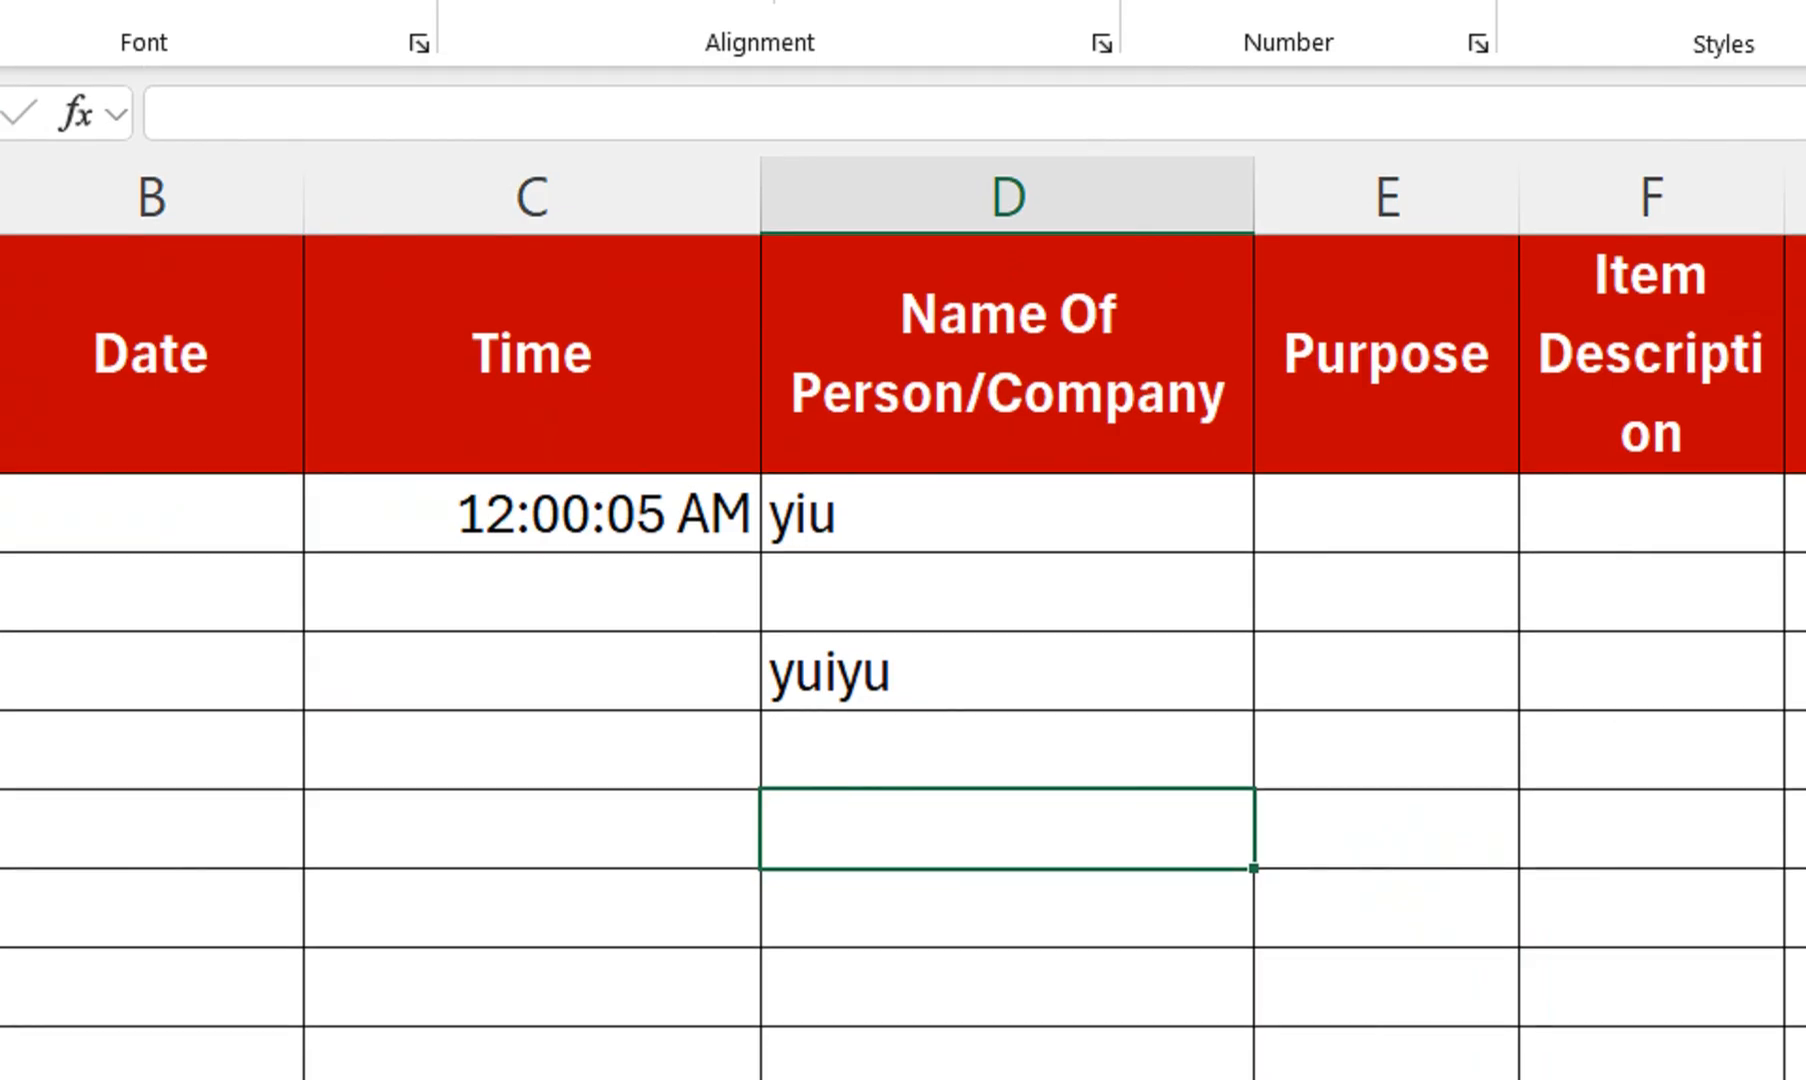
left_click(532, 514)
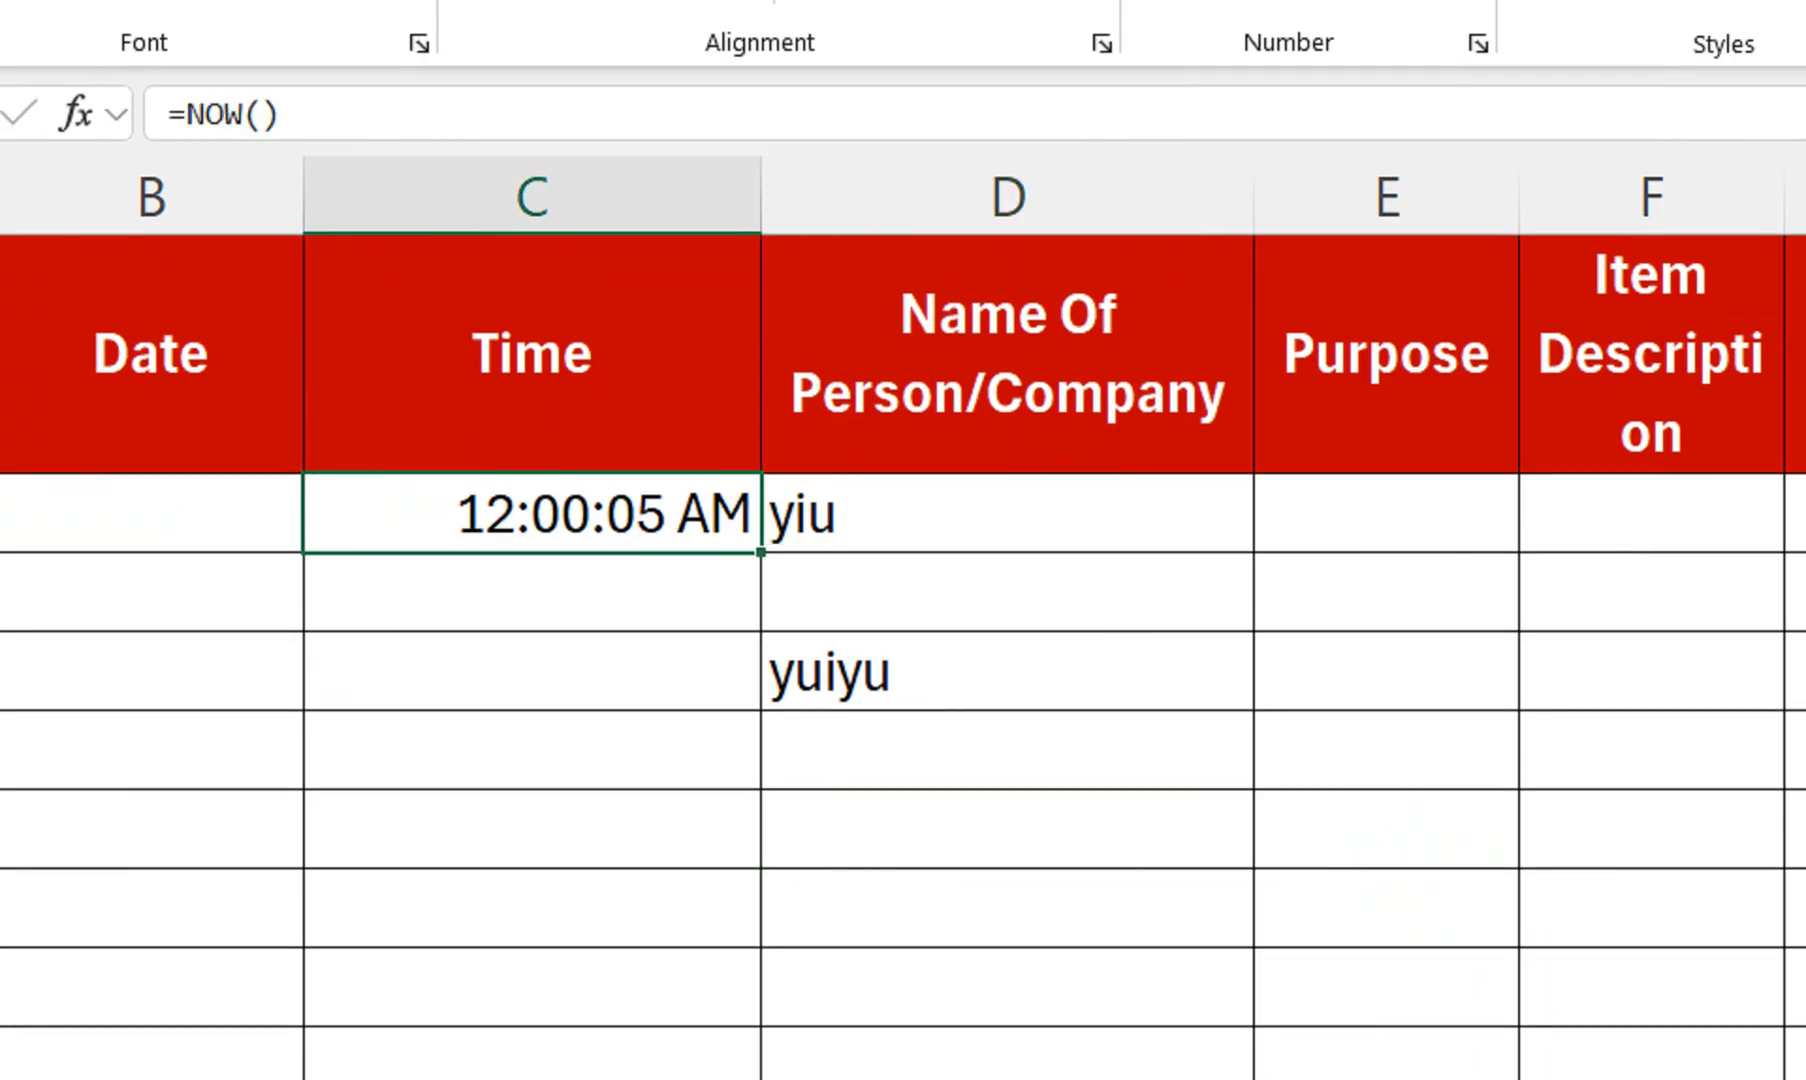
Step: Clear the time formula and sample text from cells C2:D4 and select C2
left_click_drag(532, 514, 1007, 670)
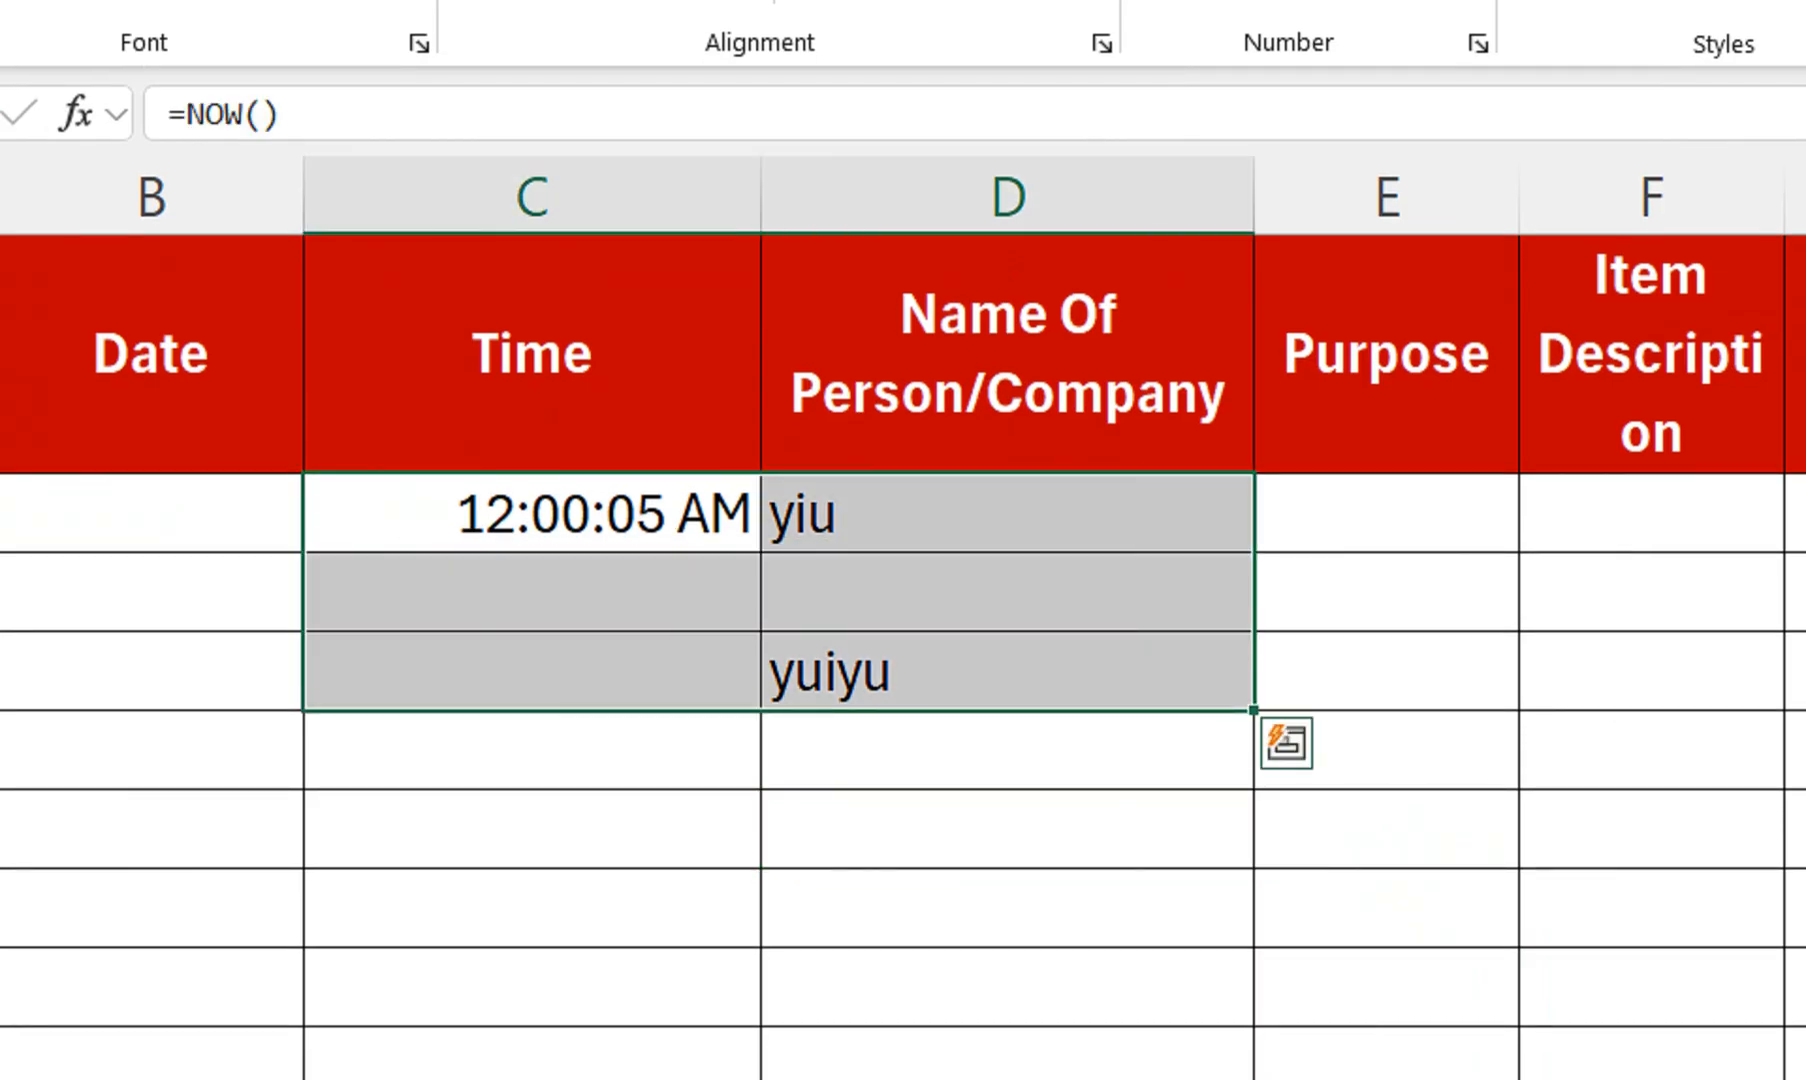
key("Delete")
left_click(532, 514)
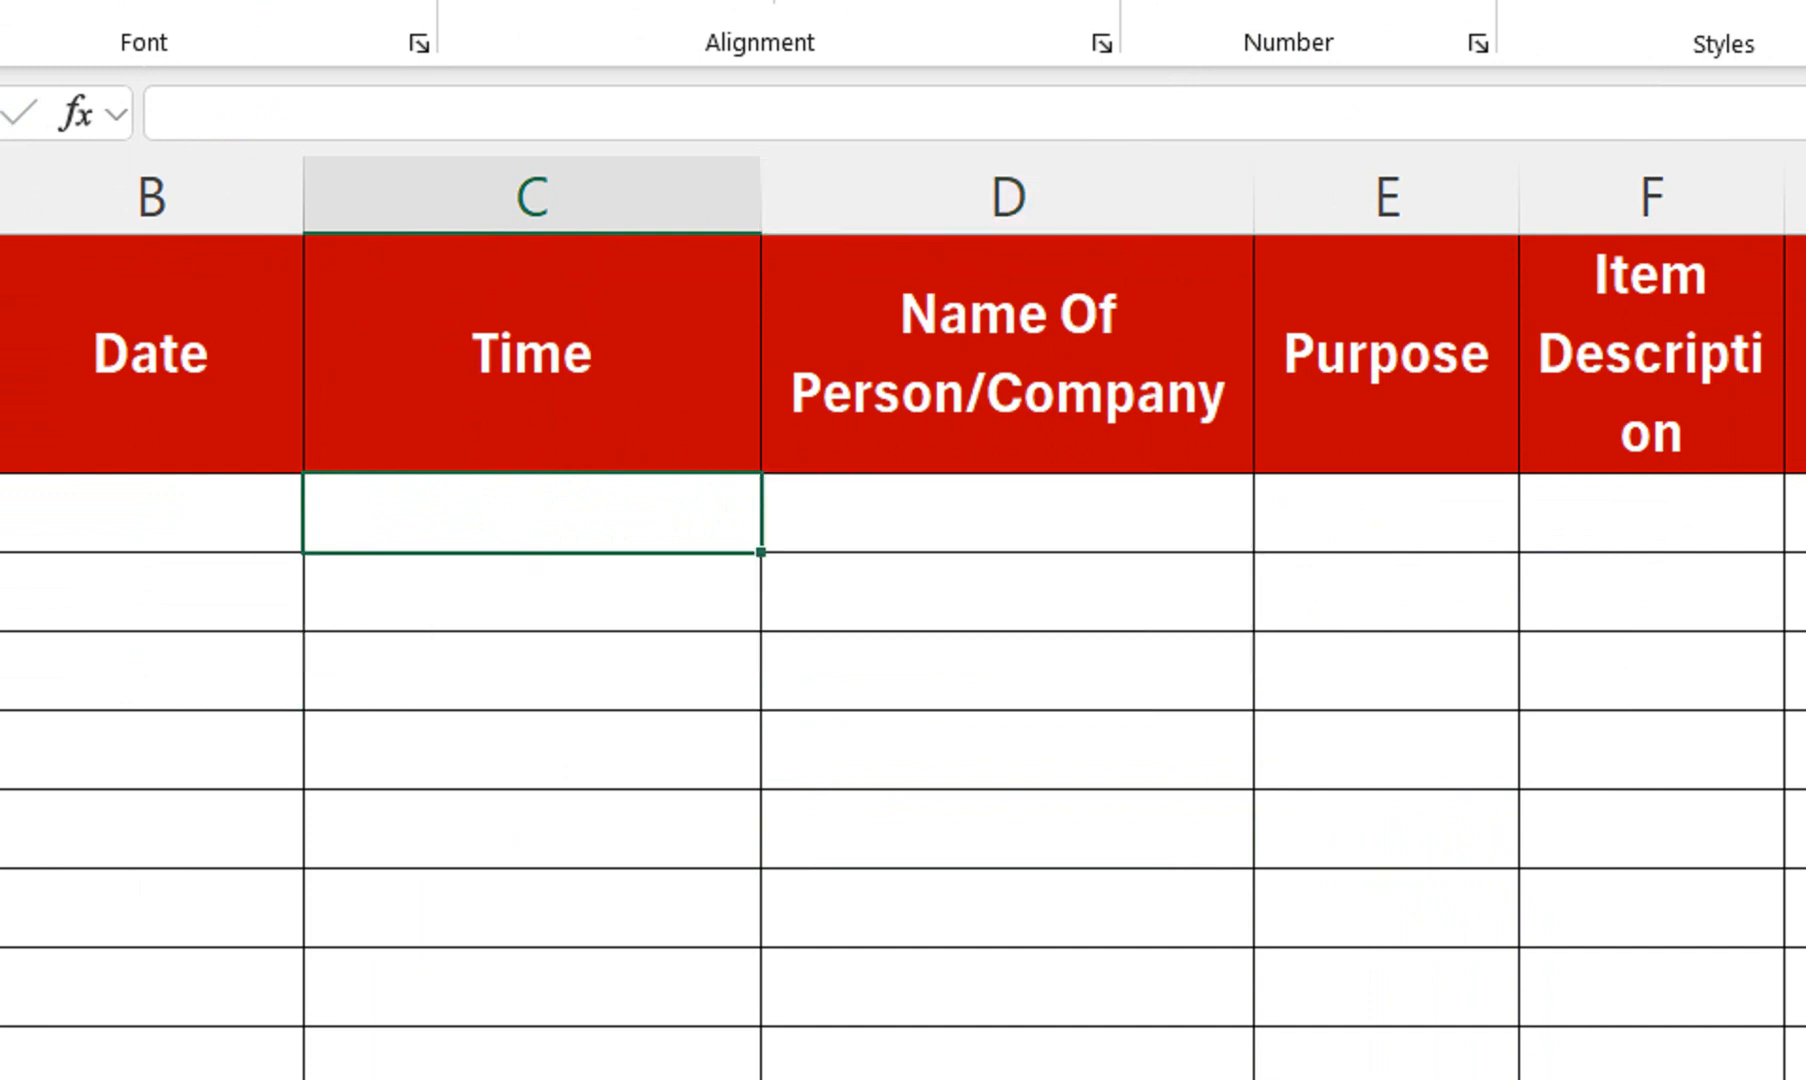
Step: Open the On-Screen Keyboard and use it to insert the current time as a static value in C2
key("ctrl+super+o")
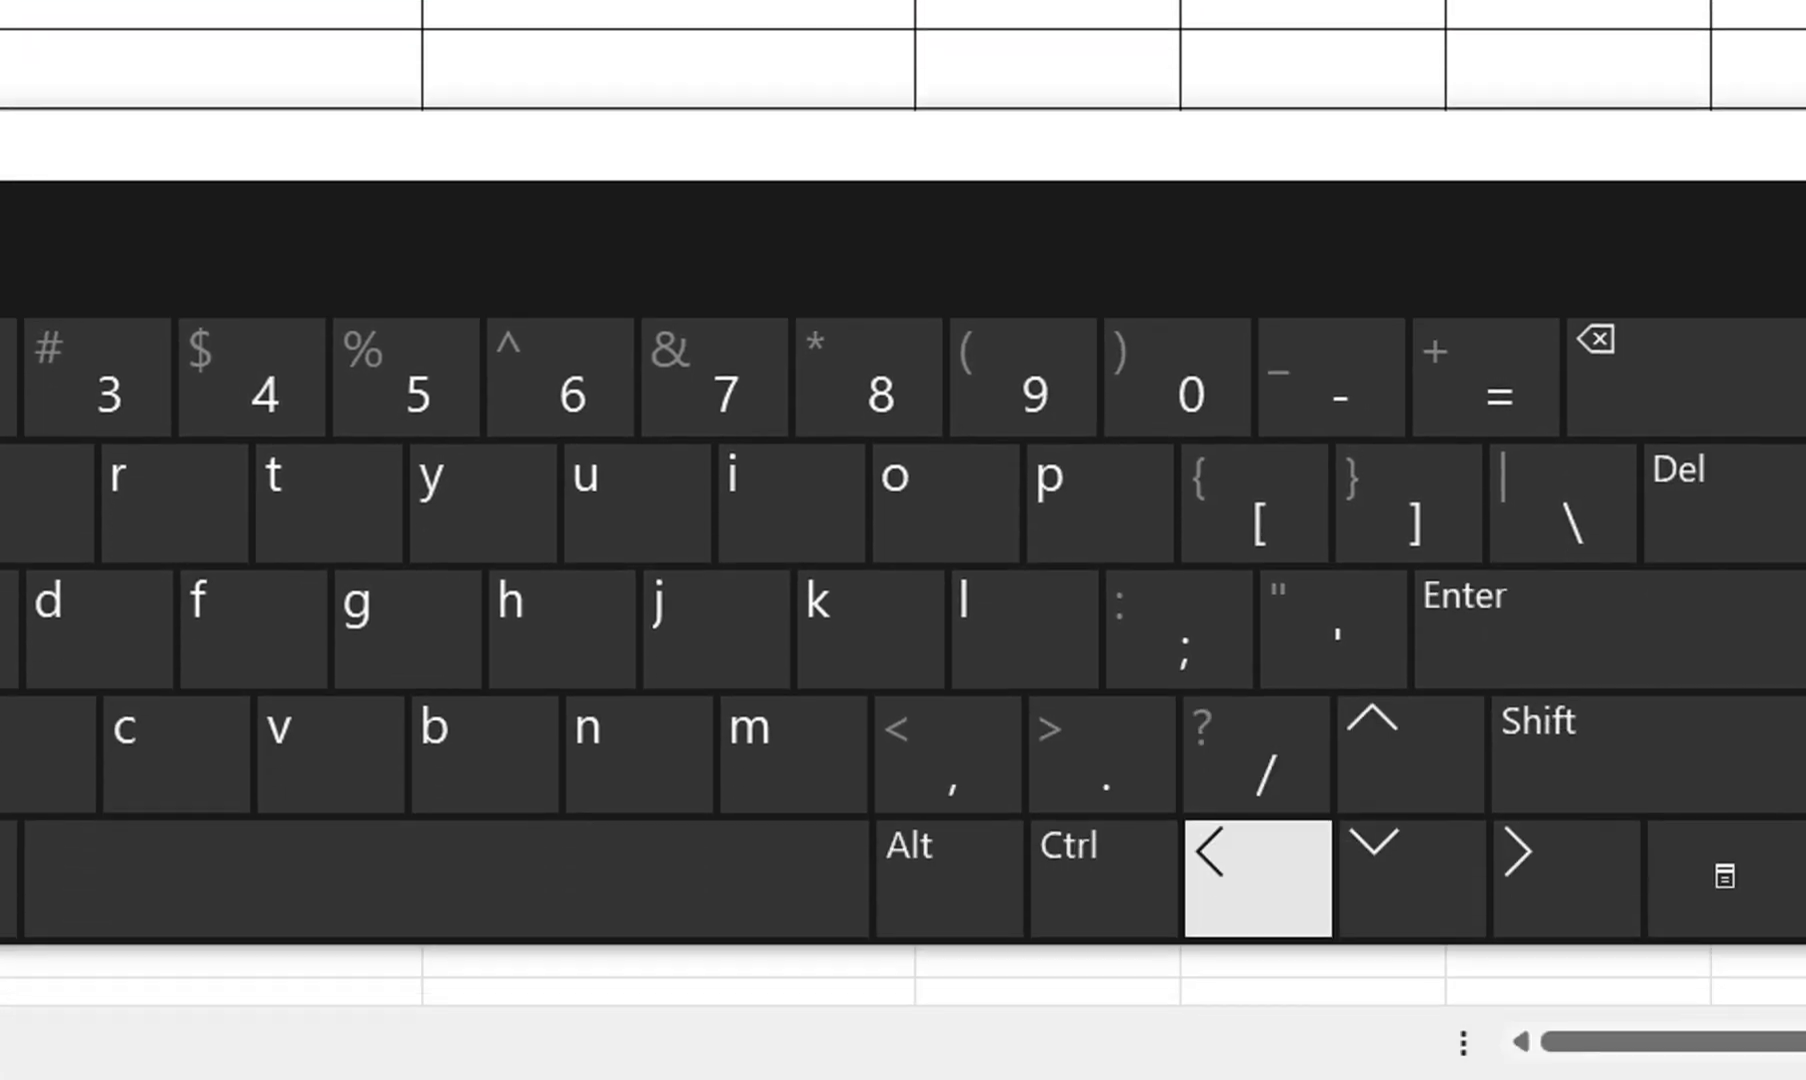
left_click(1104, 831)
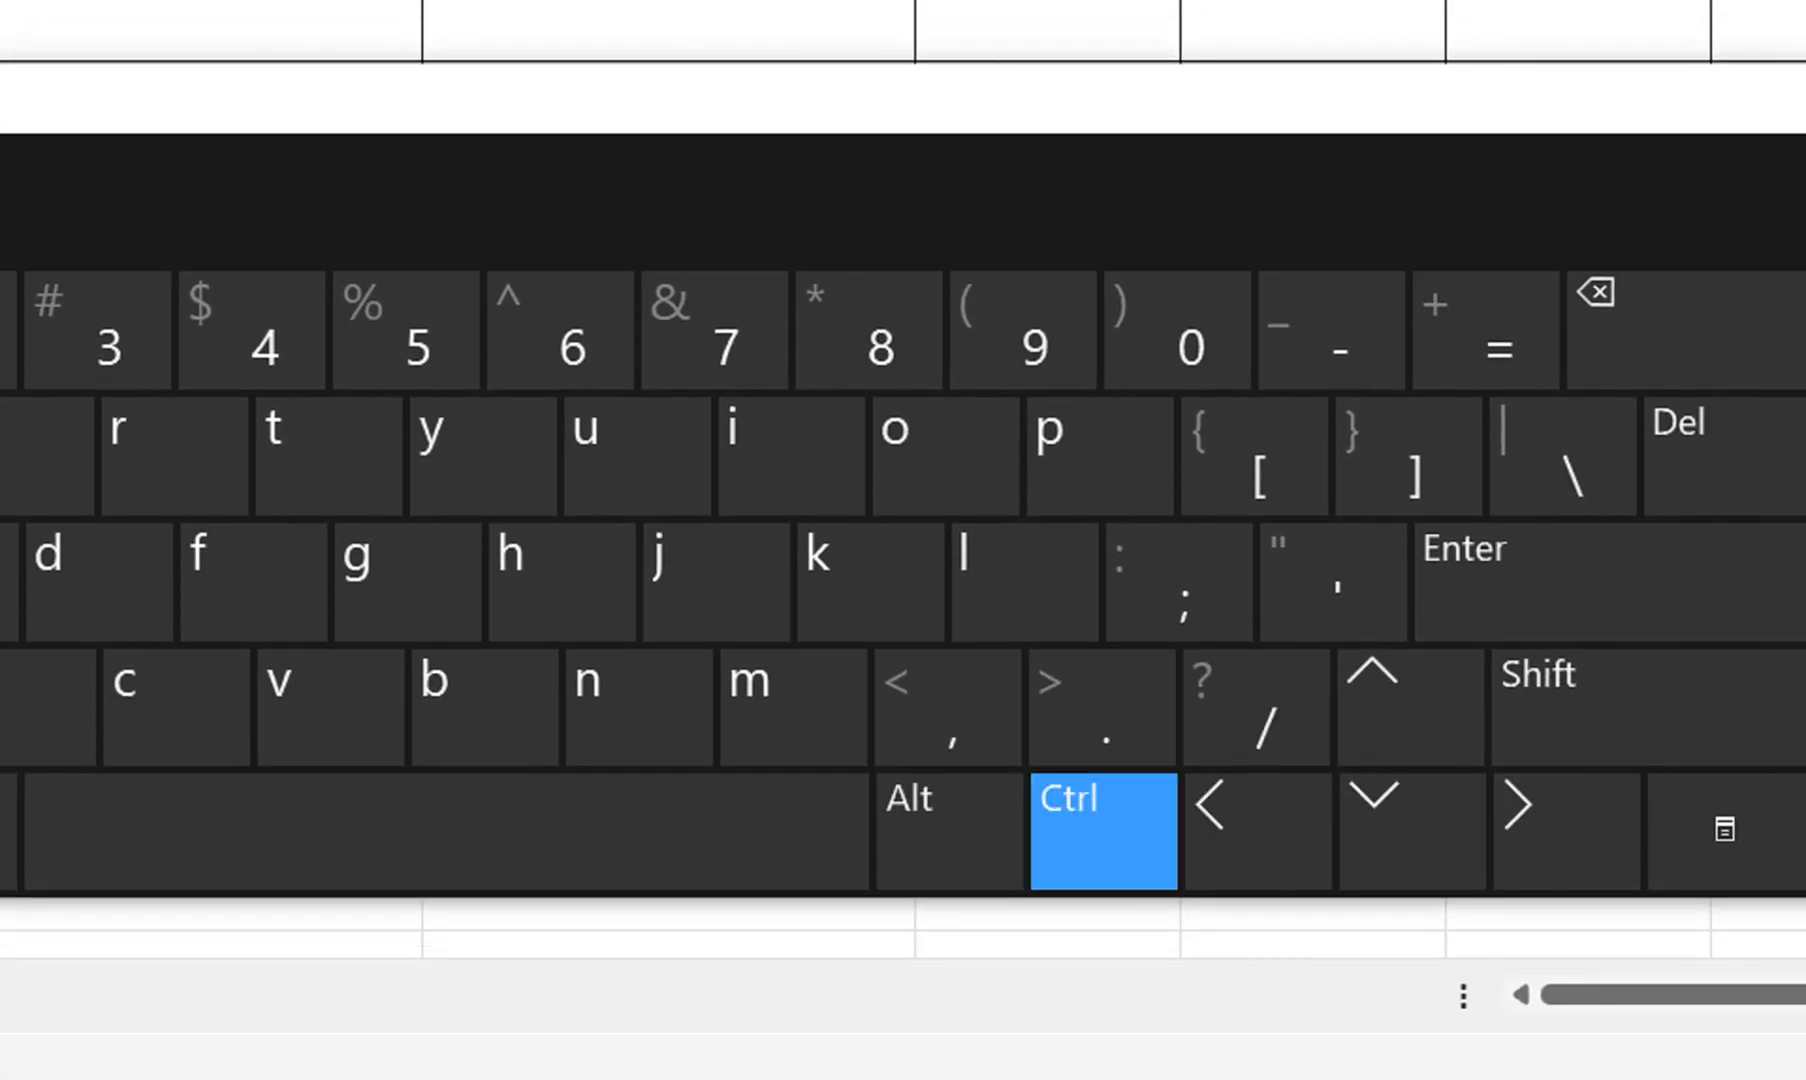
left_click(1560, 705)
left_click(1178, 582)
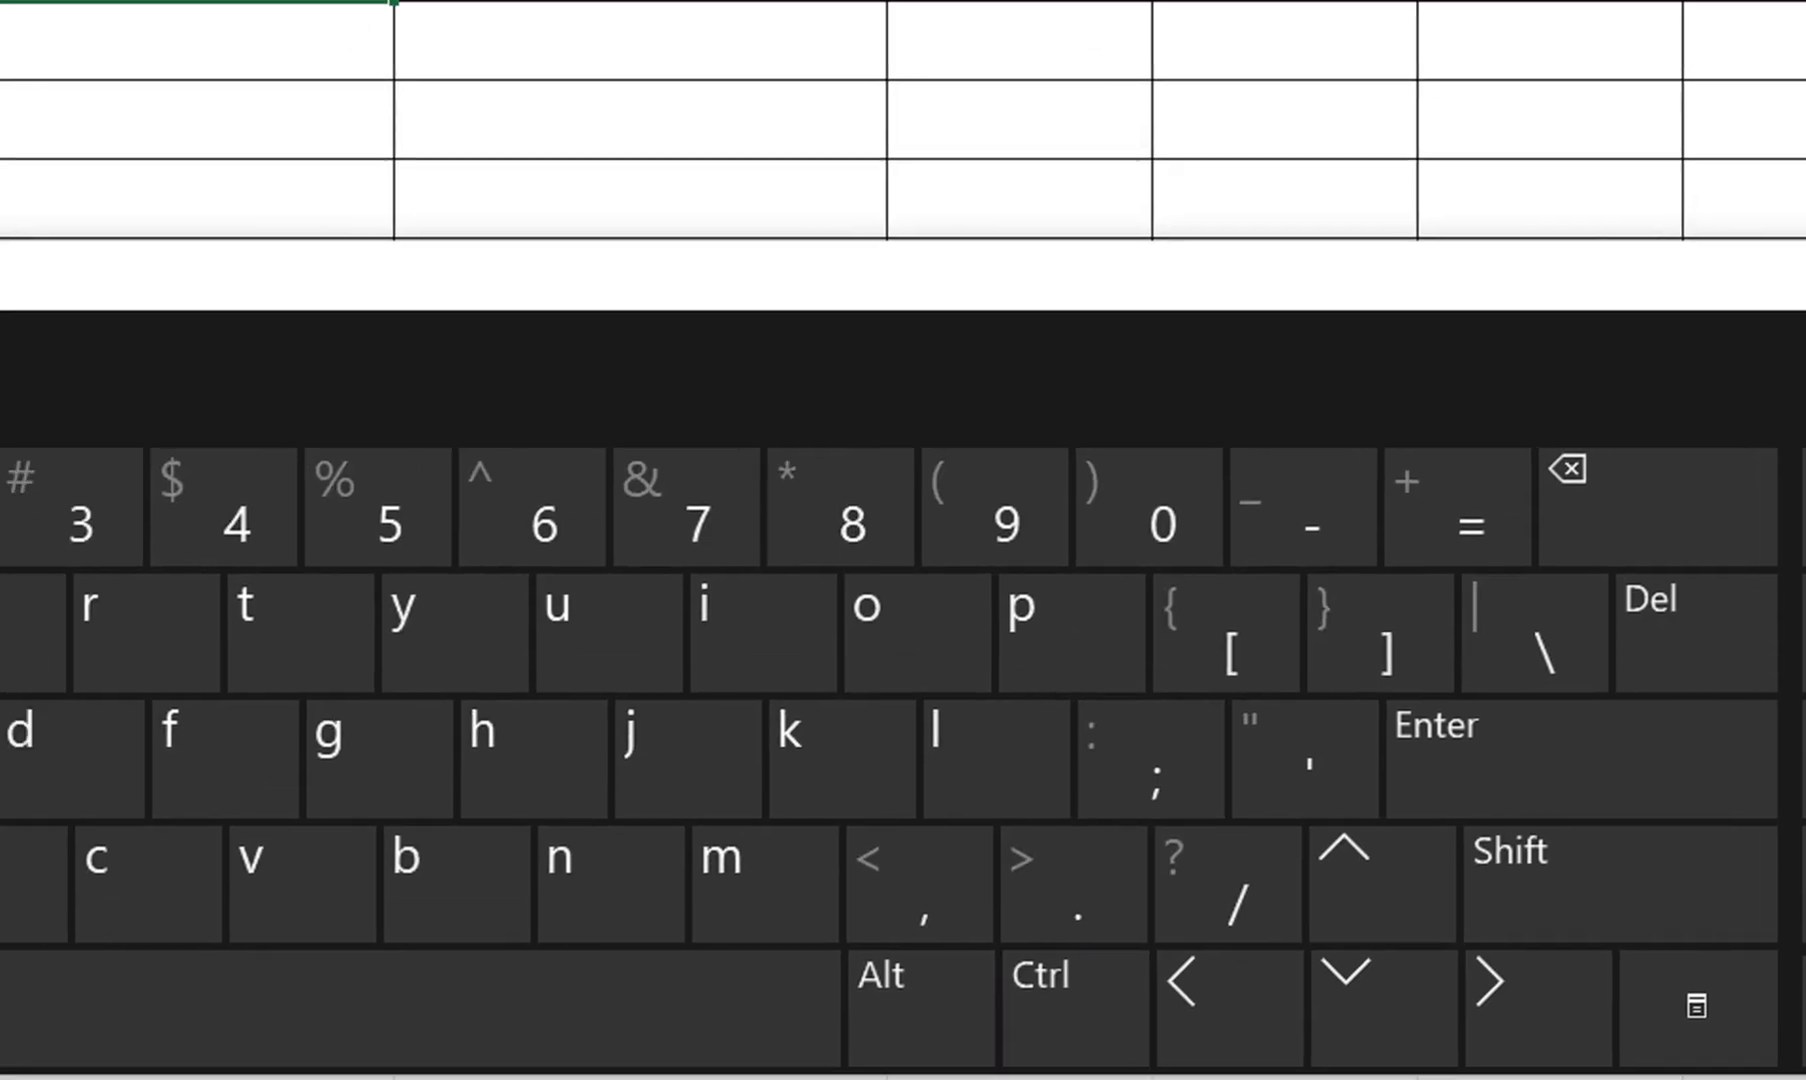
key("Return")
left_click(411, 194)
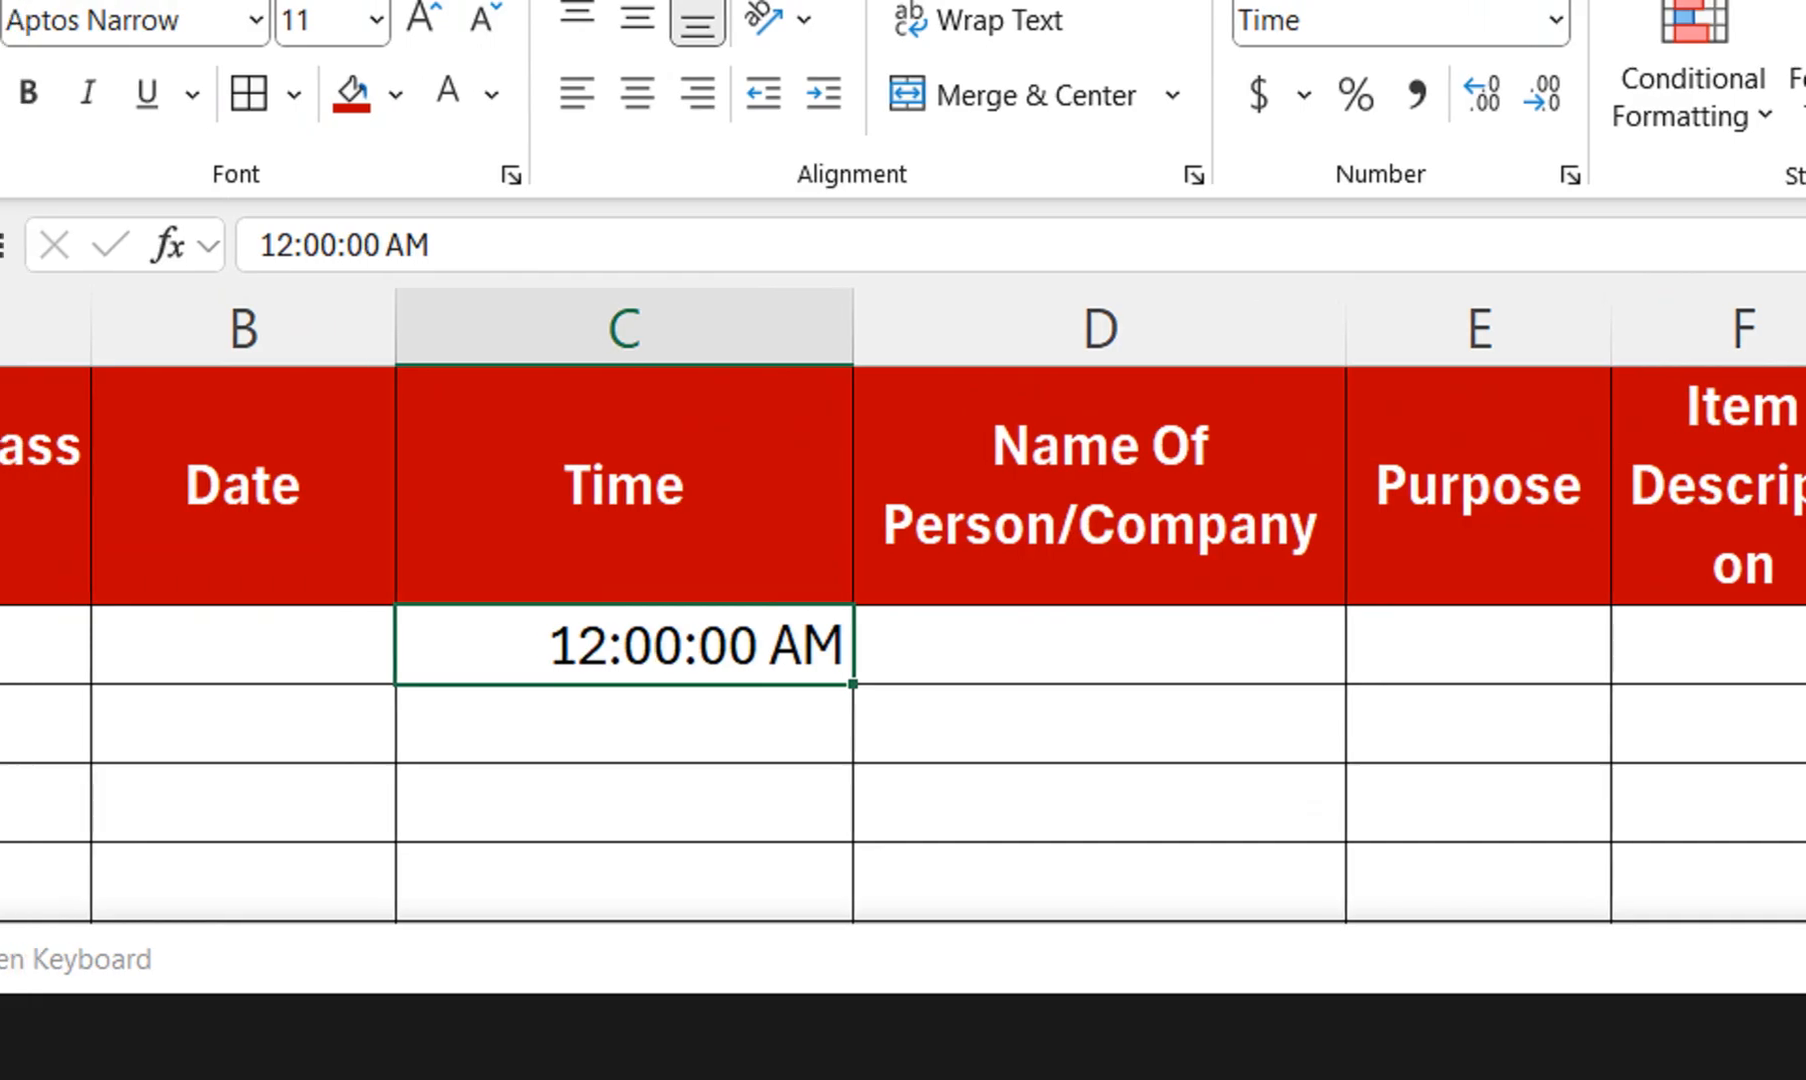
Step: Enter the date 10/15/2024 in cell B2, correcting the mistyped year
left_click(230, 645)
type("10/")
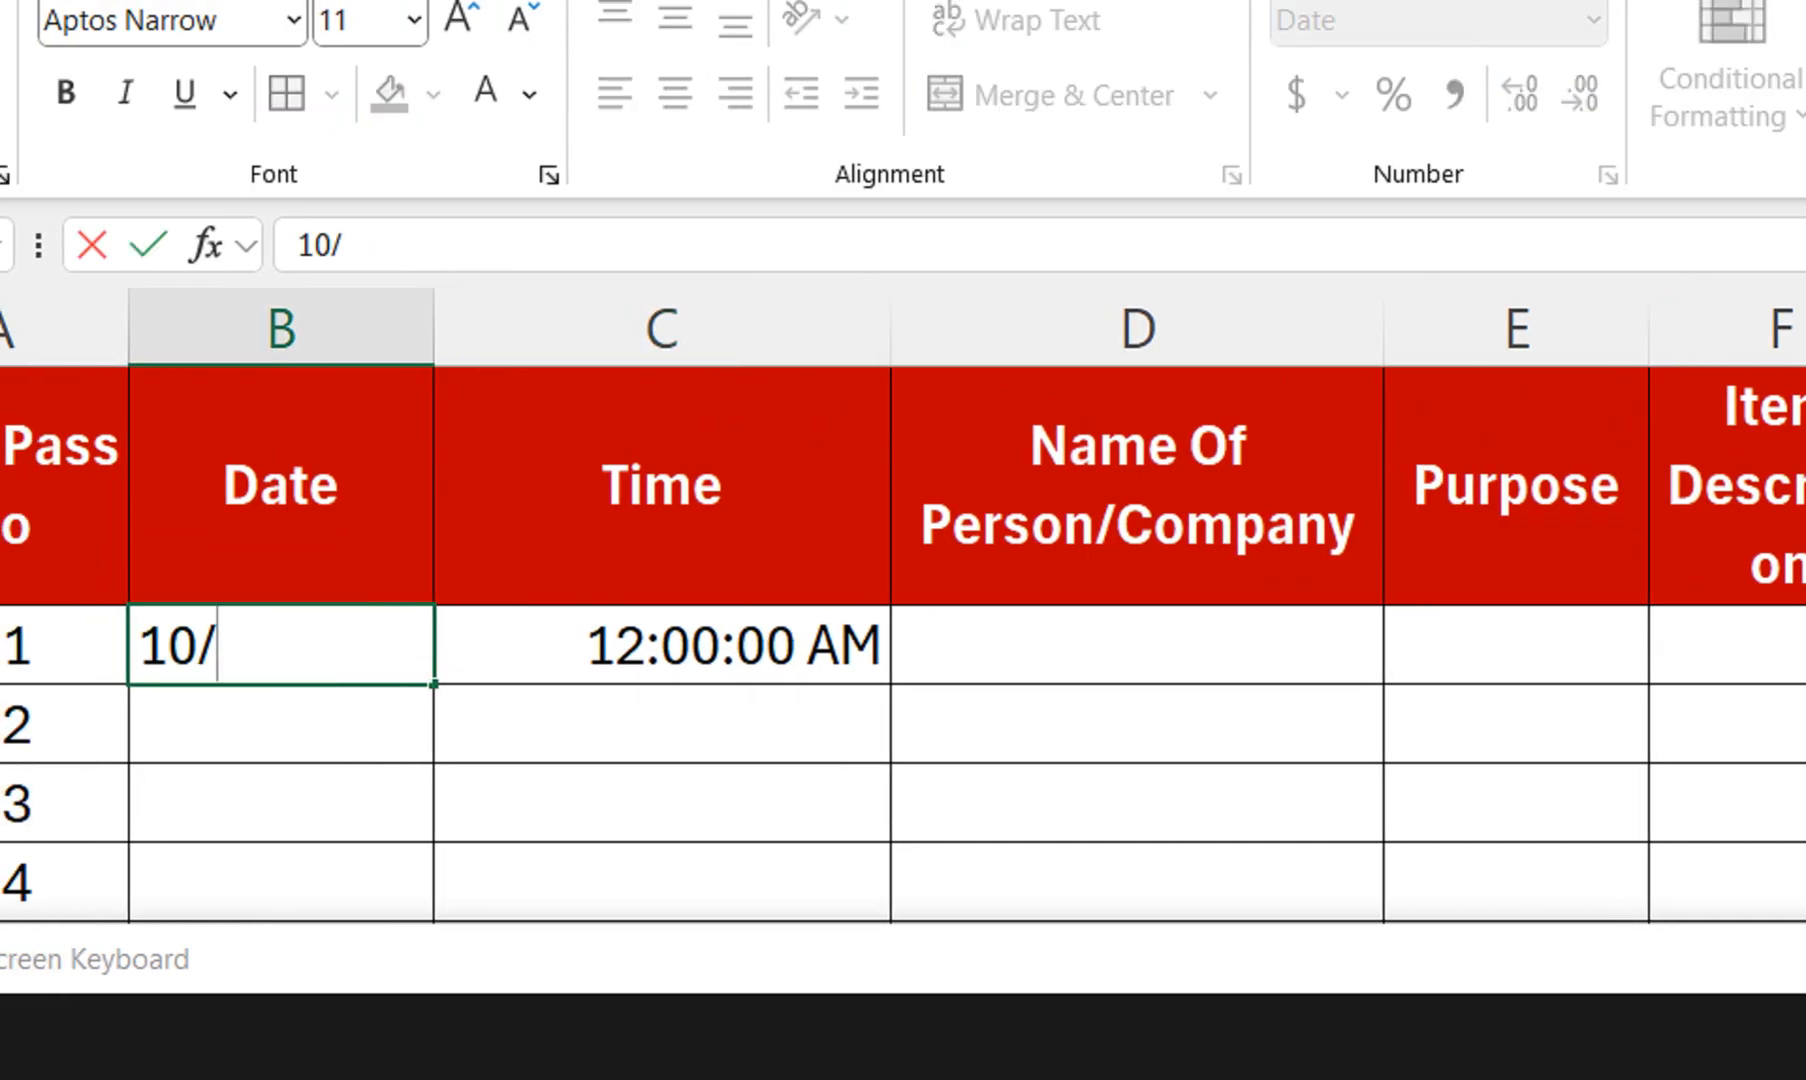
type("15/2102")
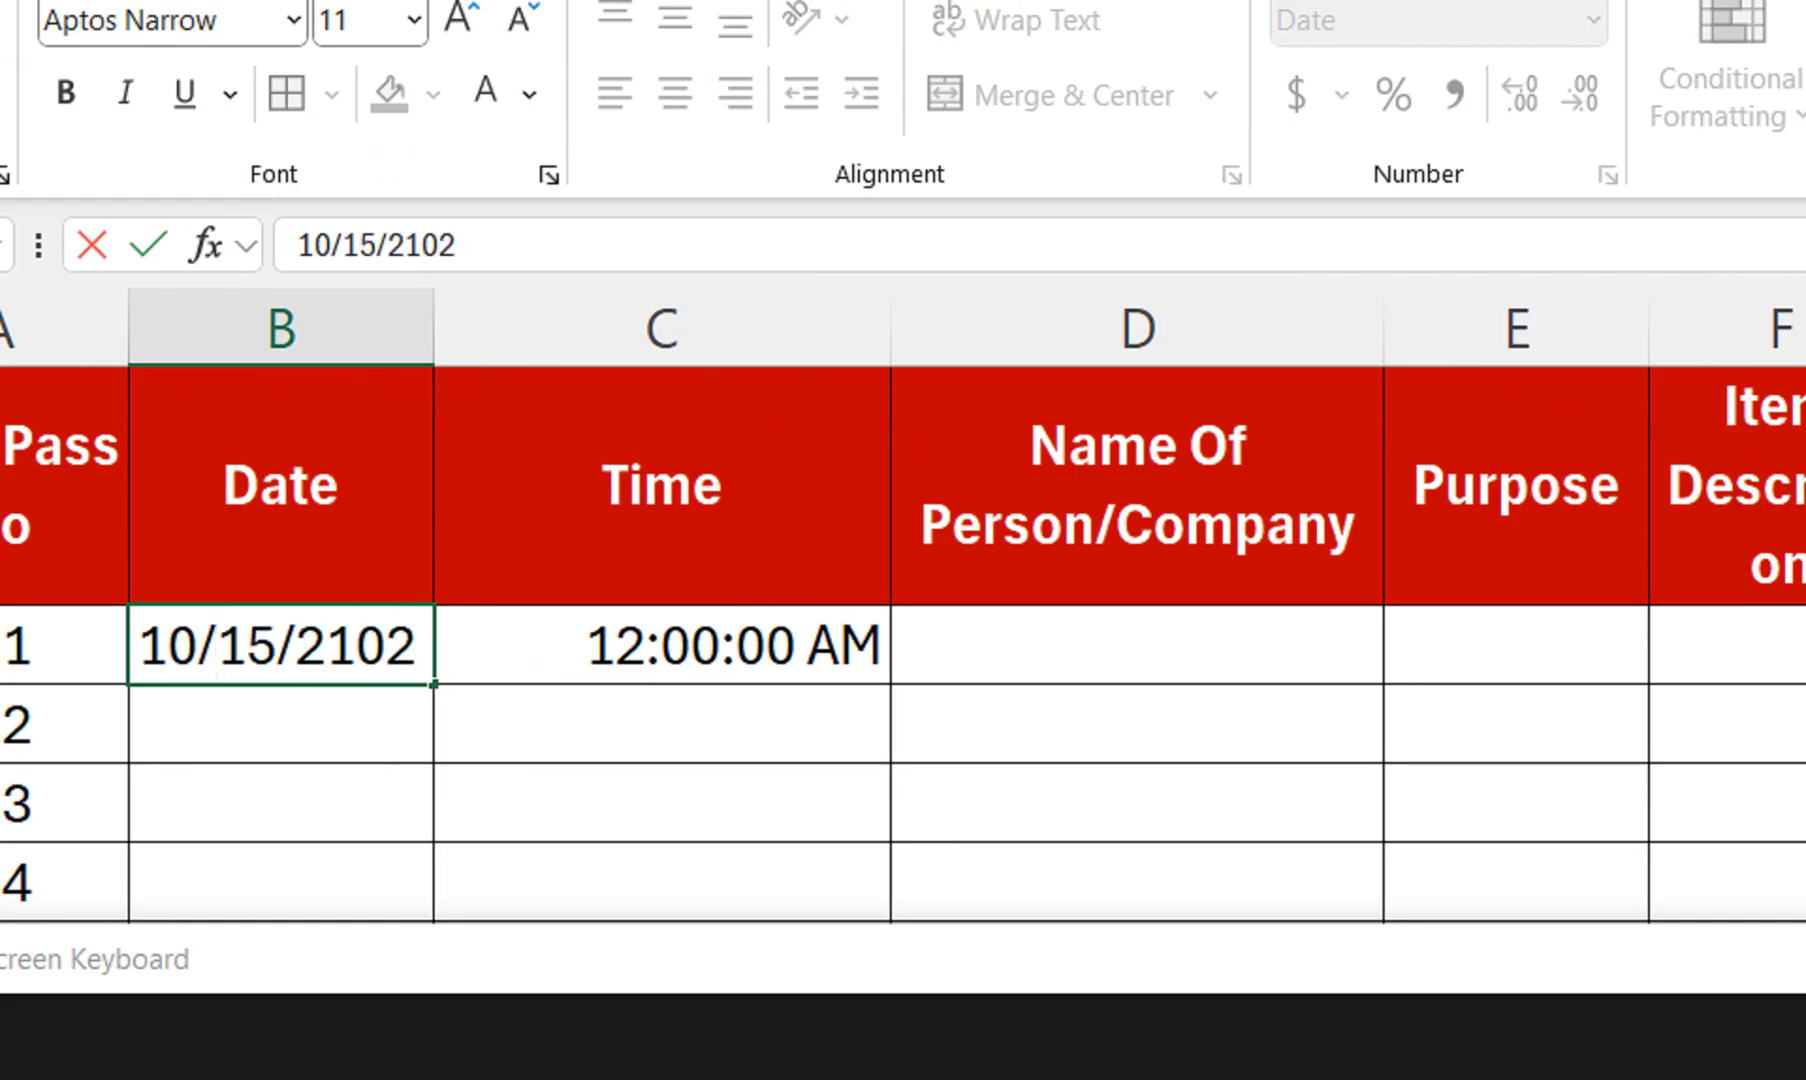
key("BackSpace")
key("BackSpace")
key("BackSpace")
type("024")
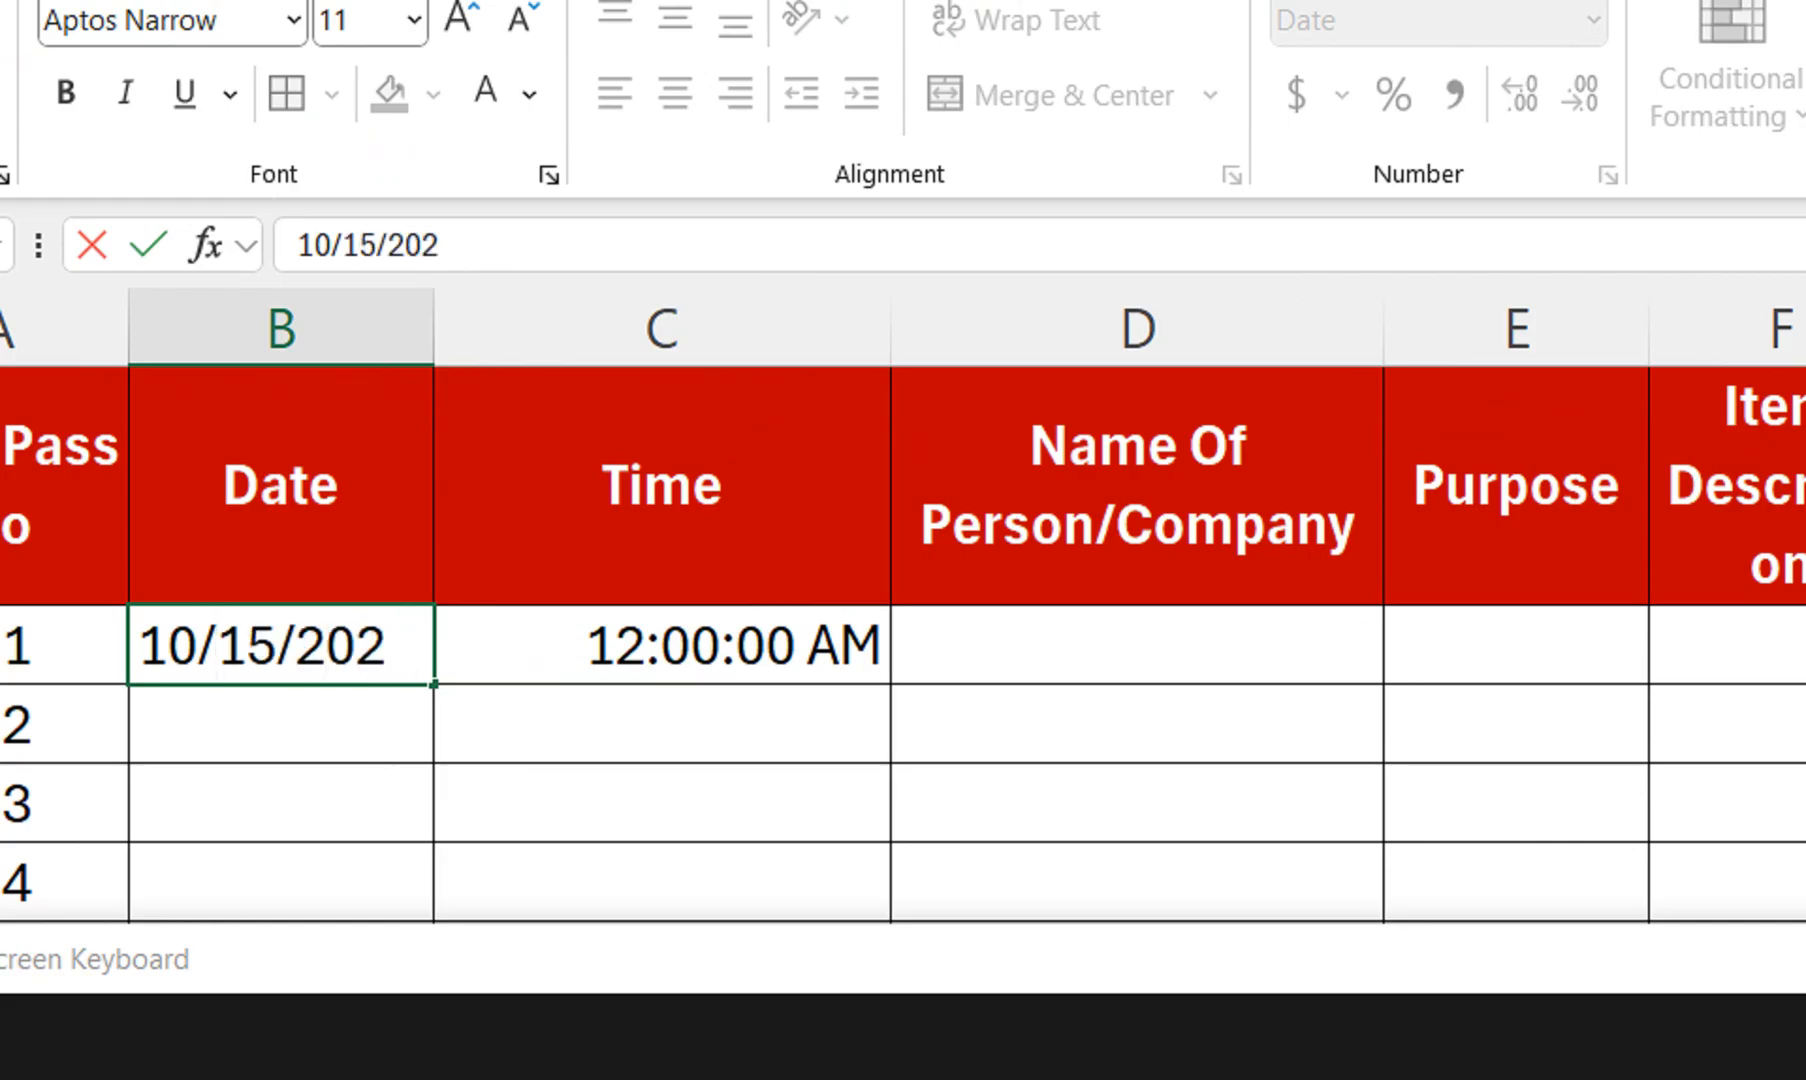
key("Return")
key("Right")
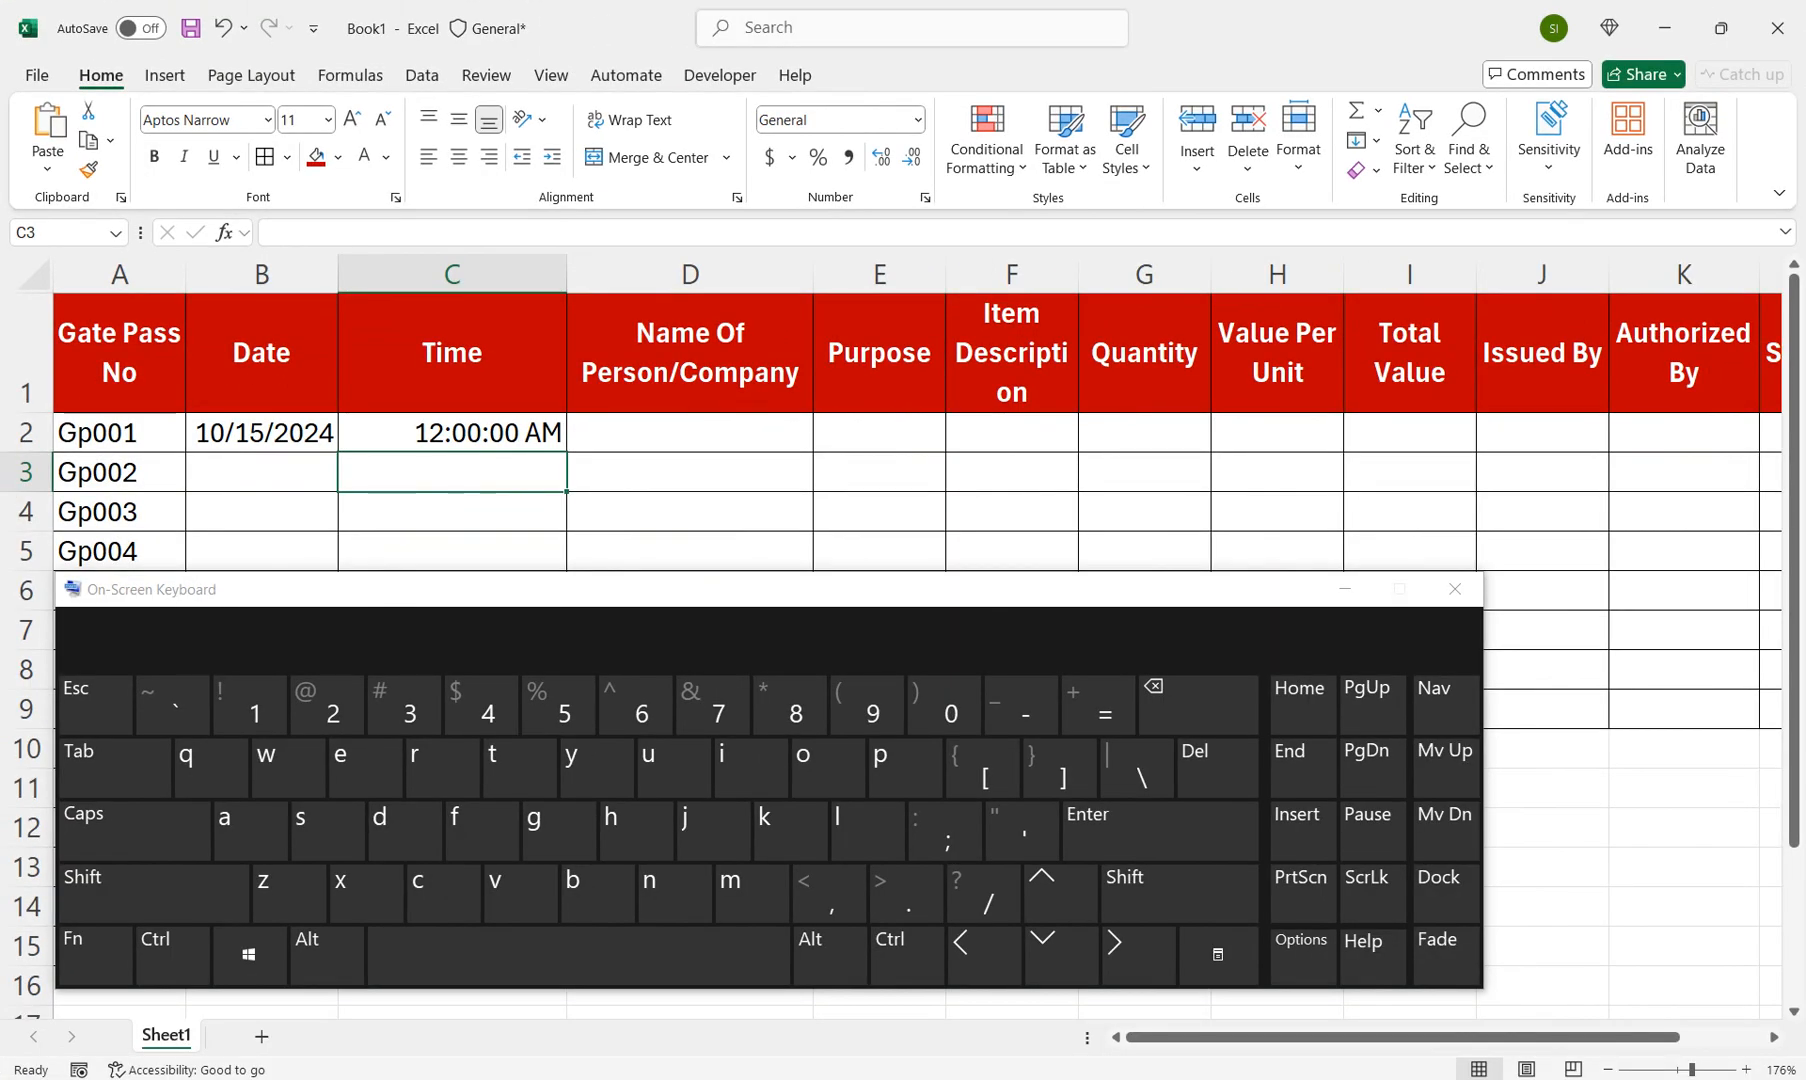
Step: Minimise the On-Screen Keyboard, then clear cell C2 and re-enter the time 12:00 AM
left_click(1345, 589)
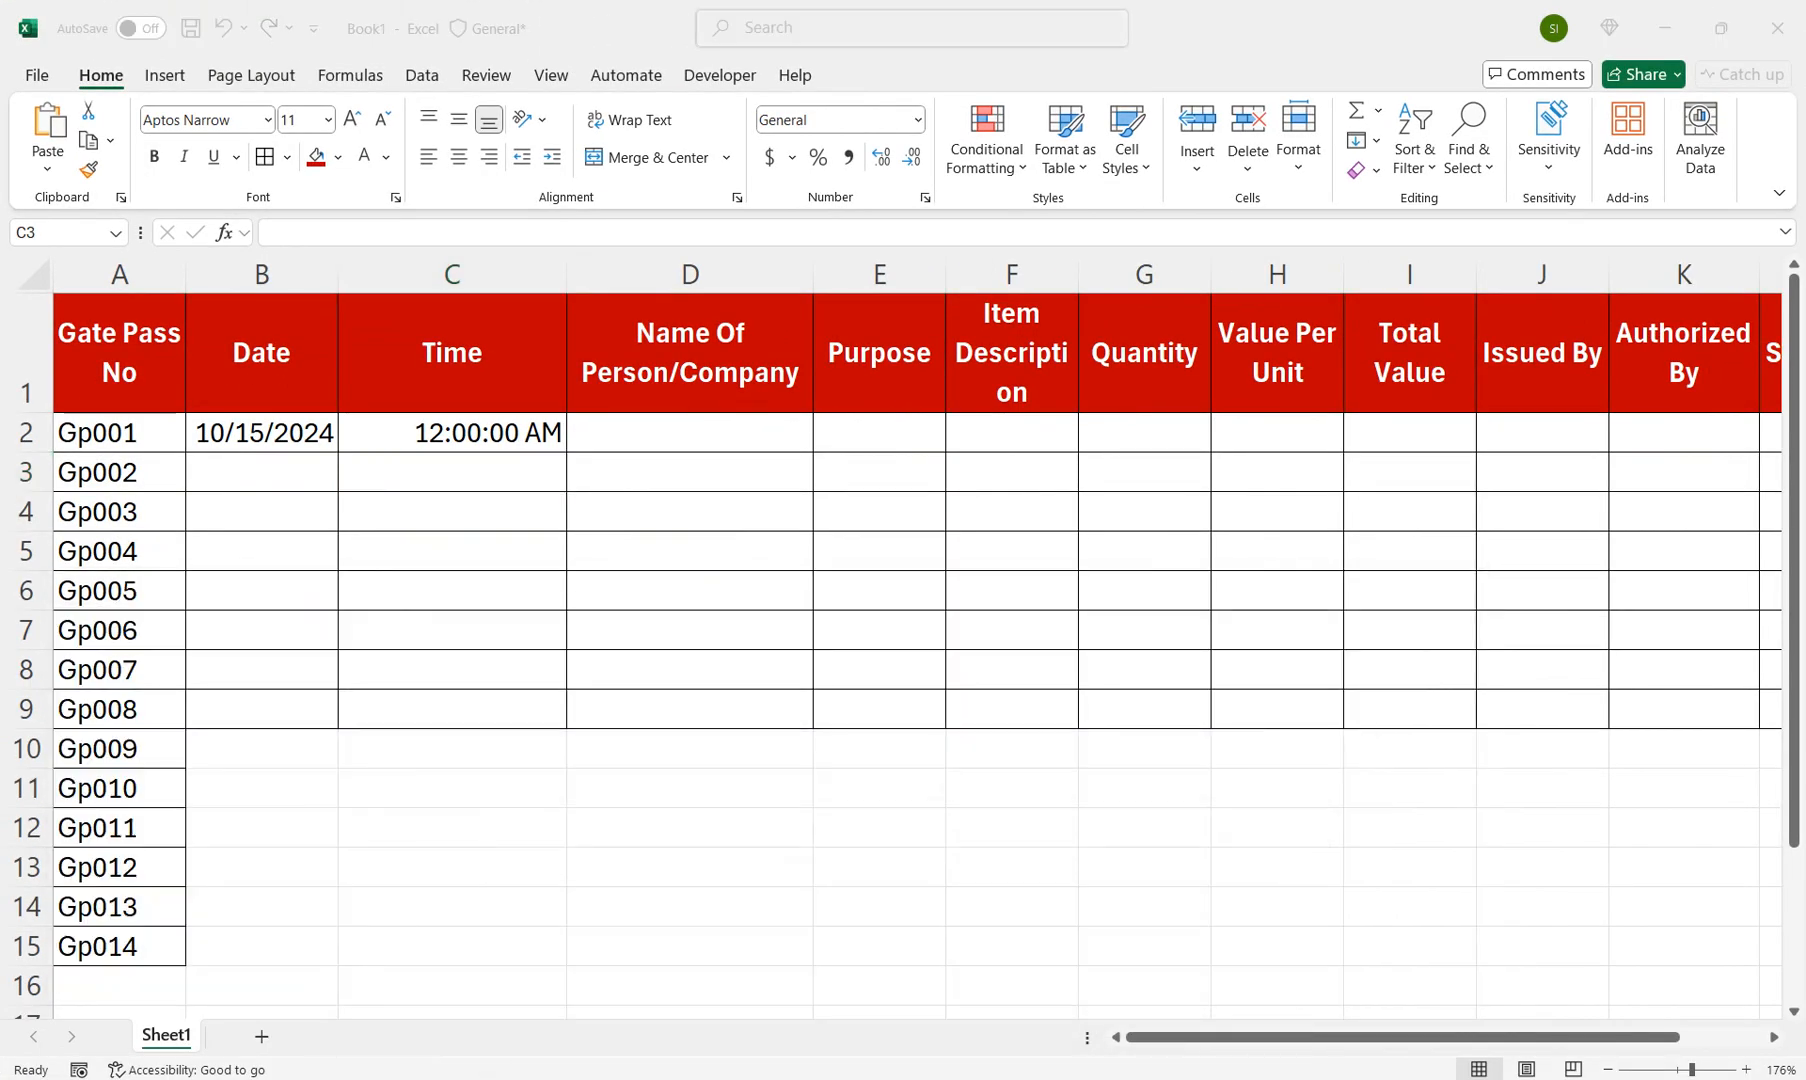
double_click(452, 472)
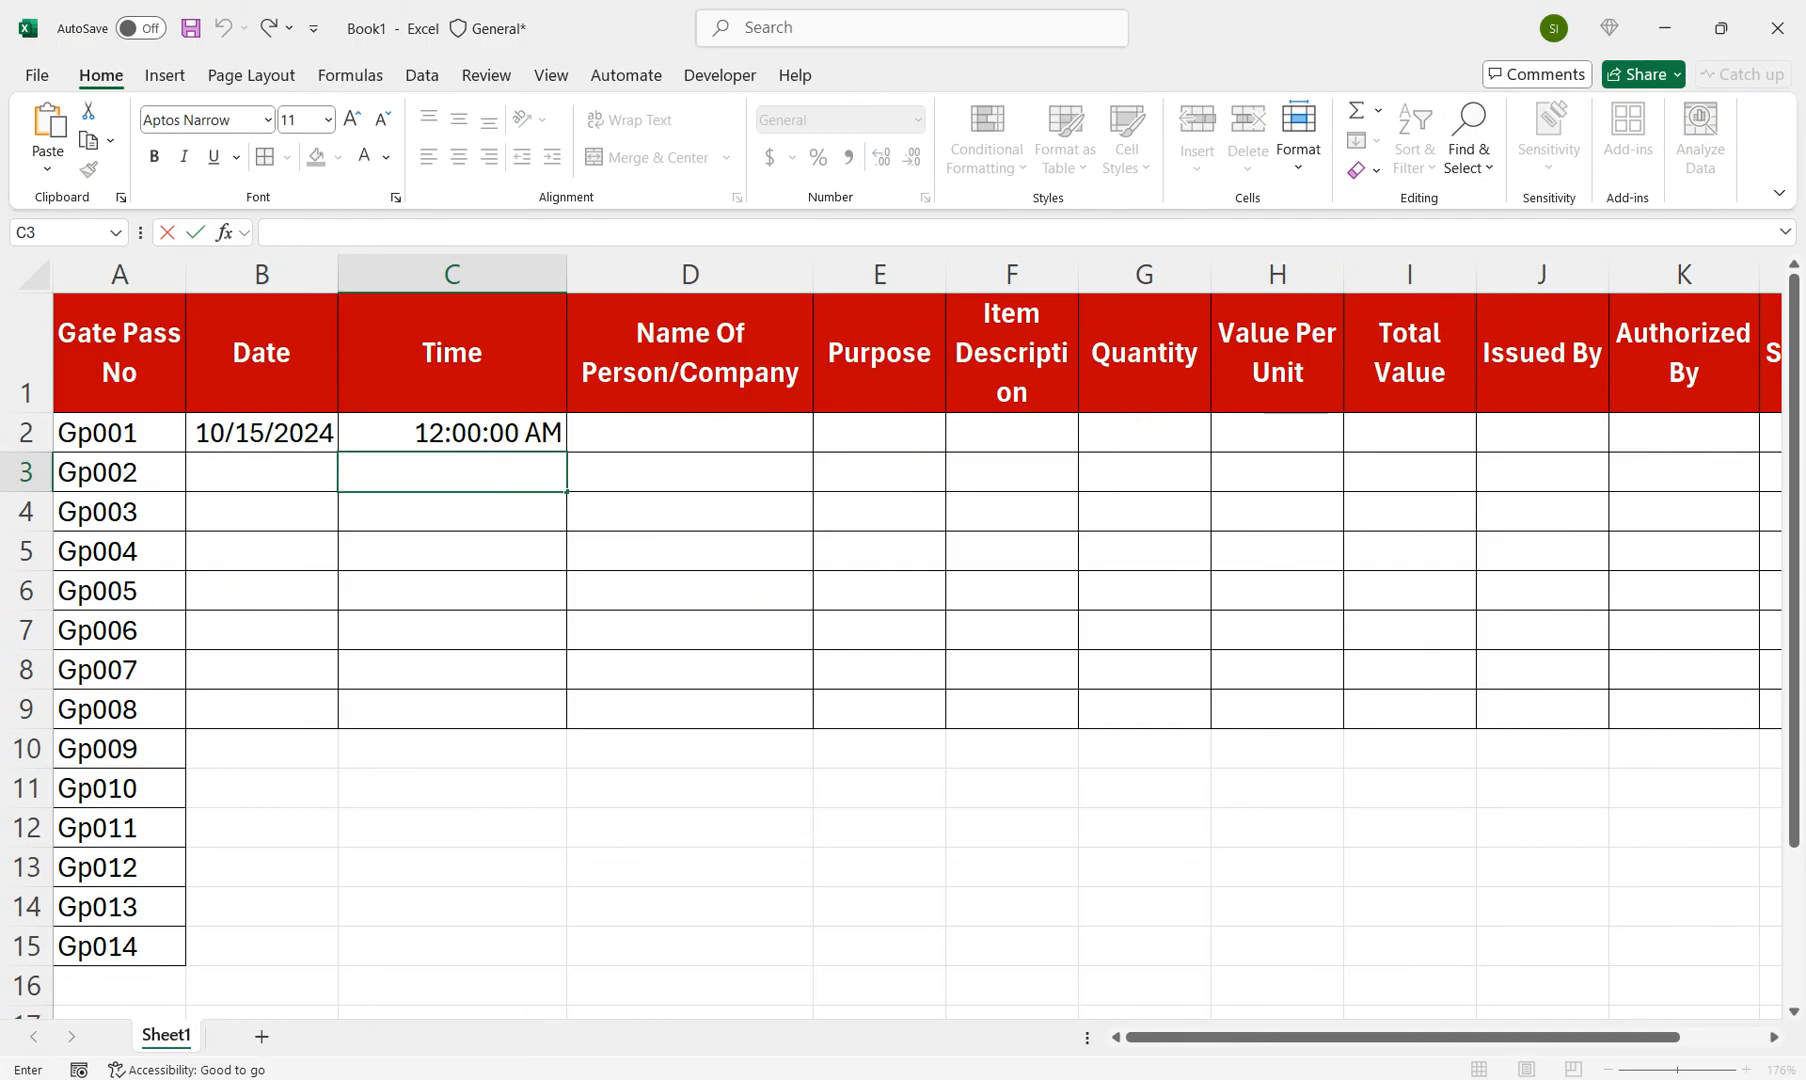
key("Up")
key("Delete")
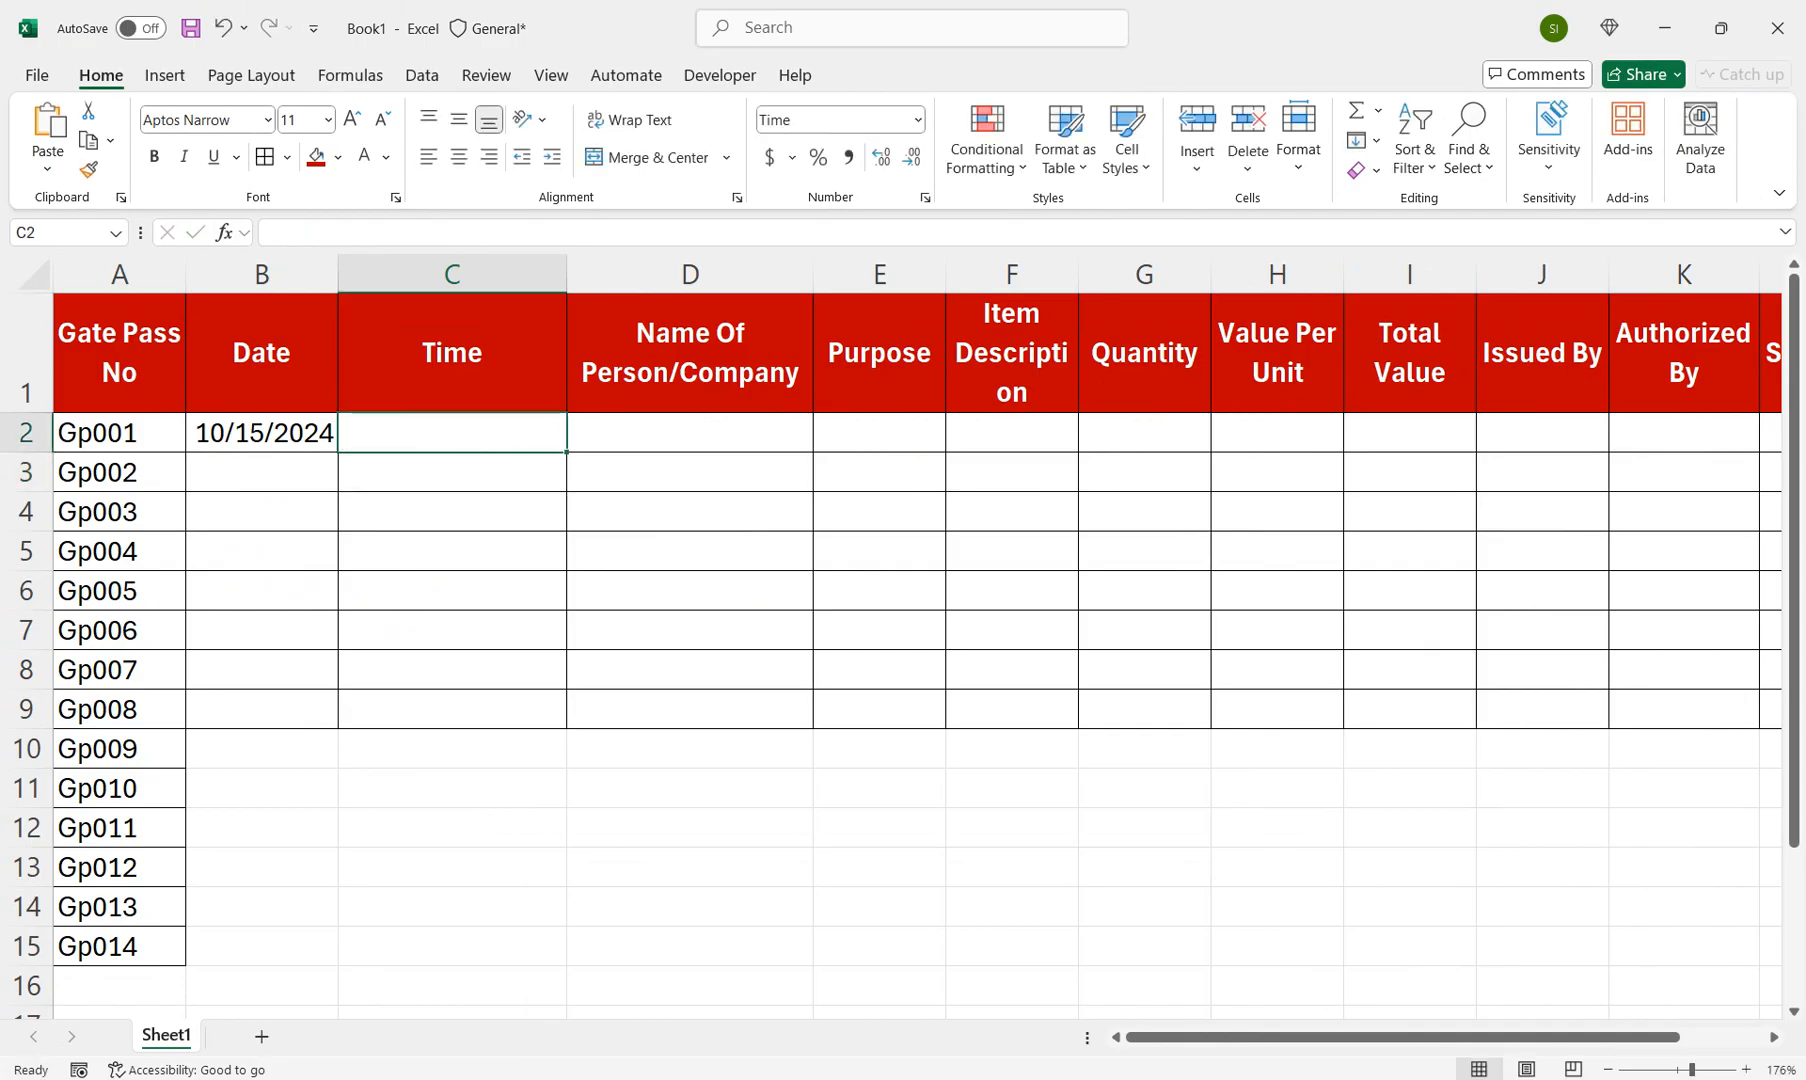
key("Left")
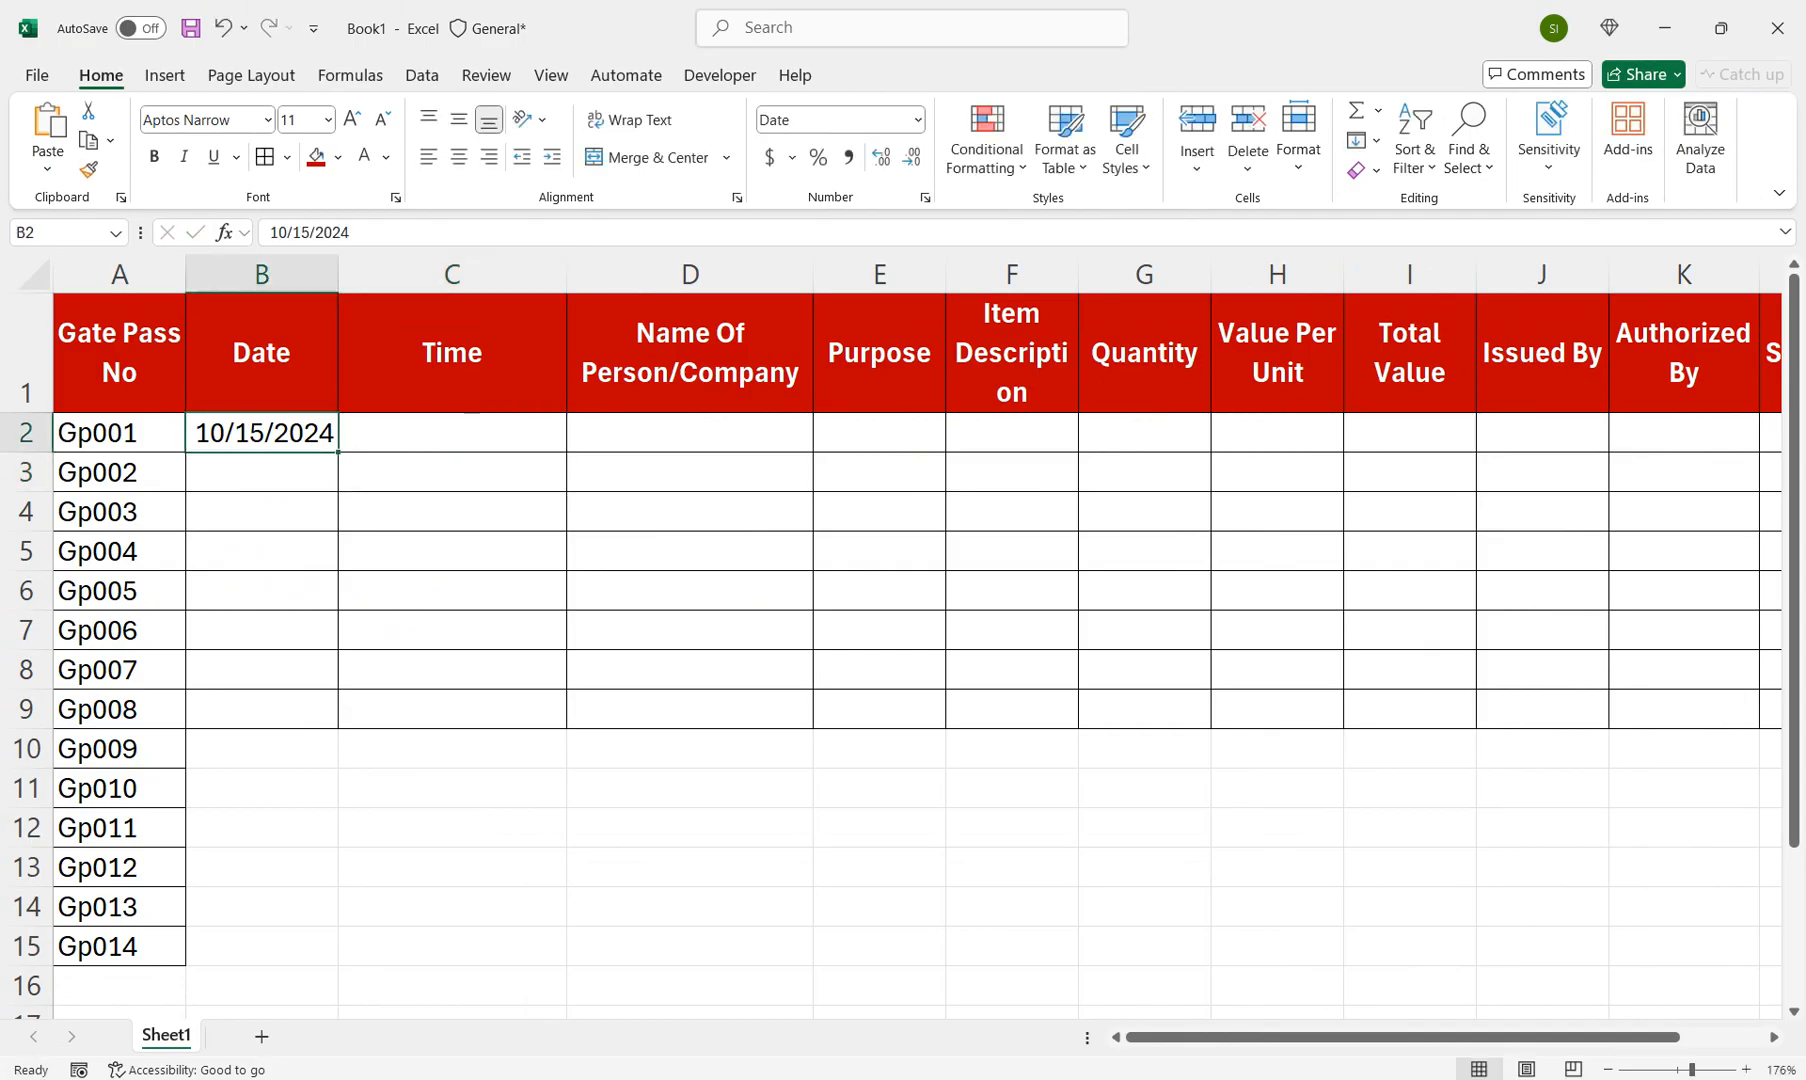
key("Right")
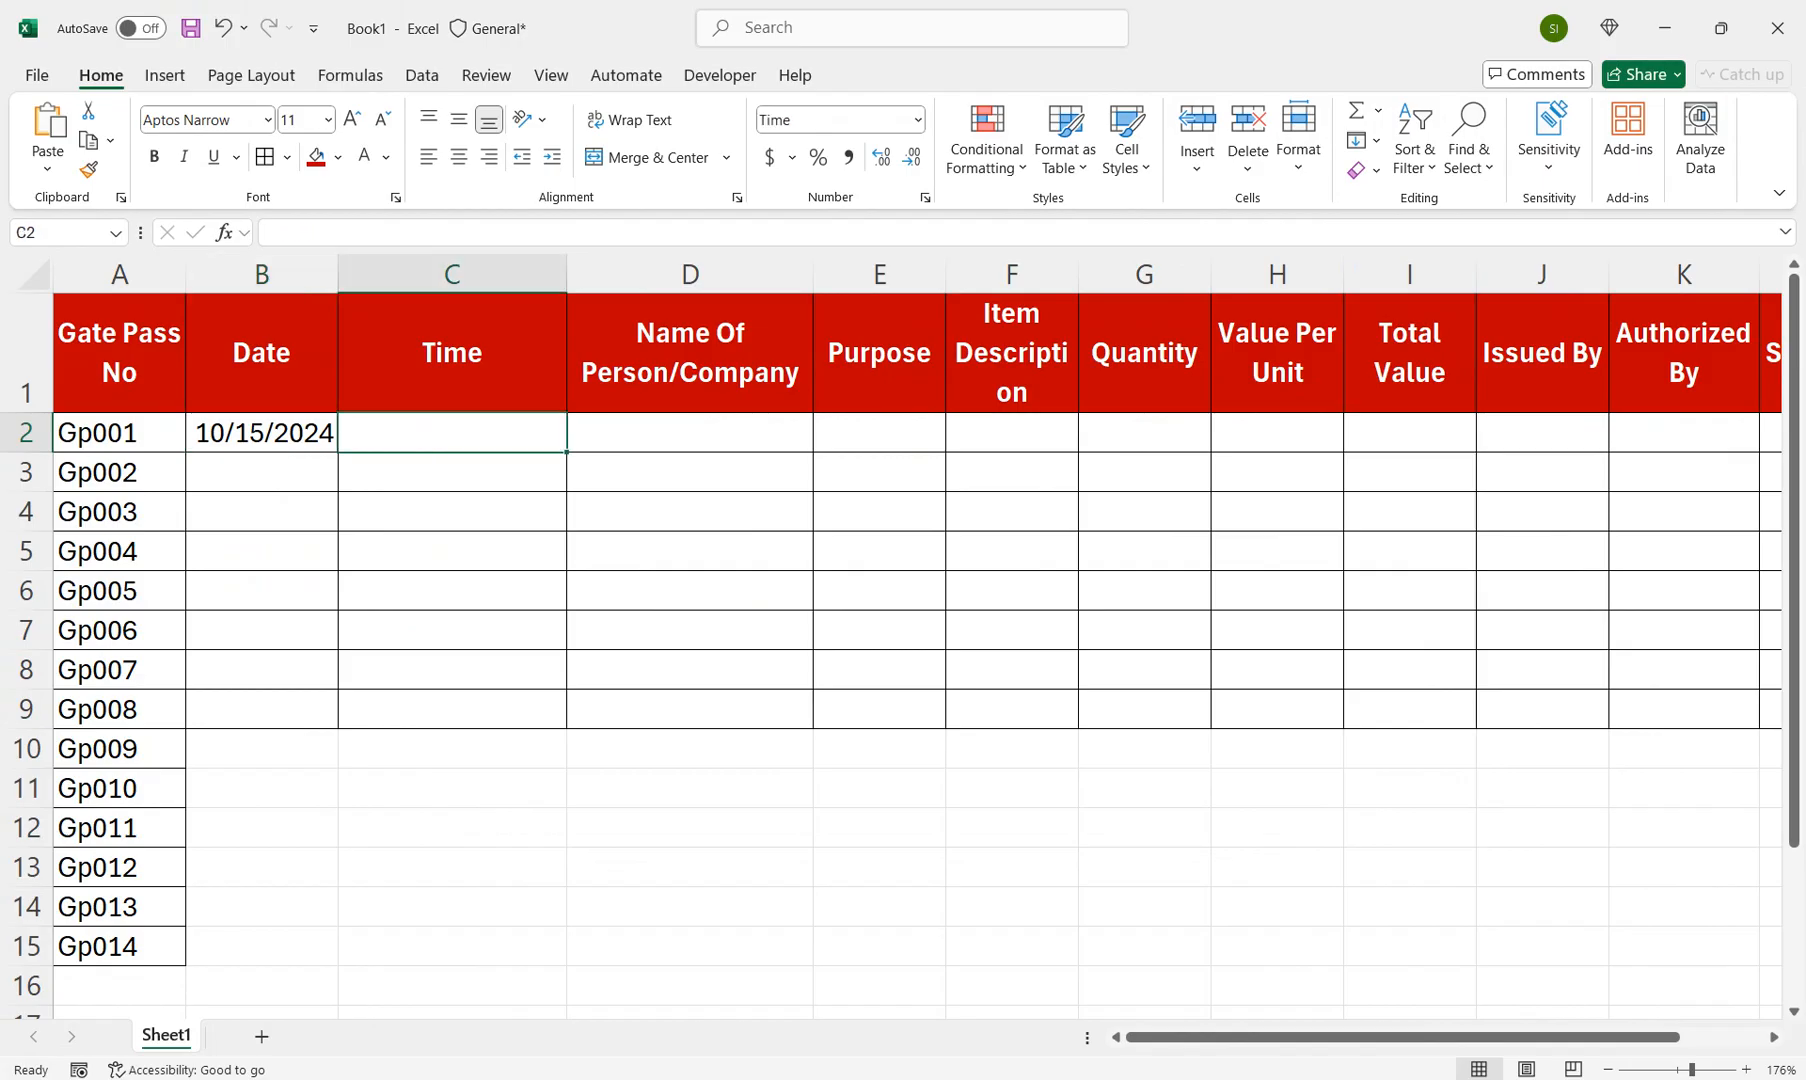
type("12:00 AM")
key("ctrl+Return")
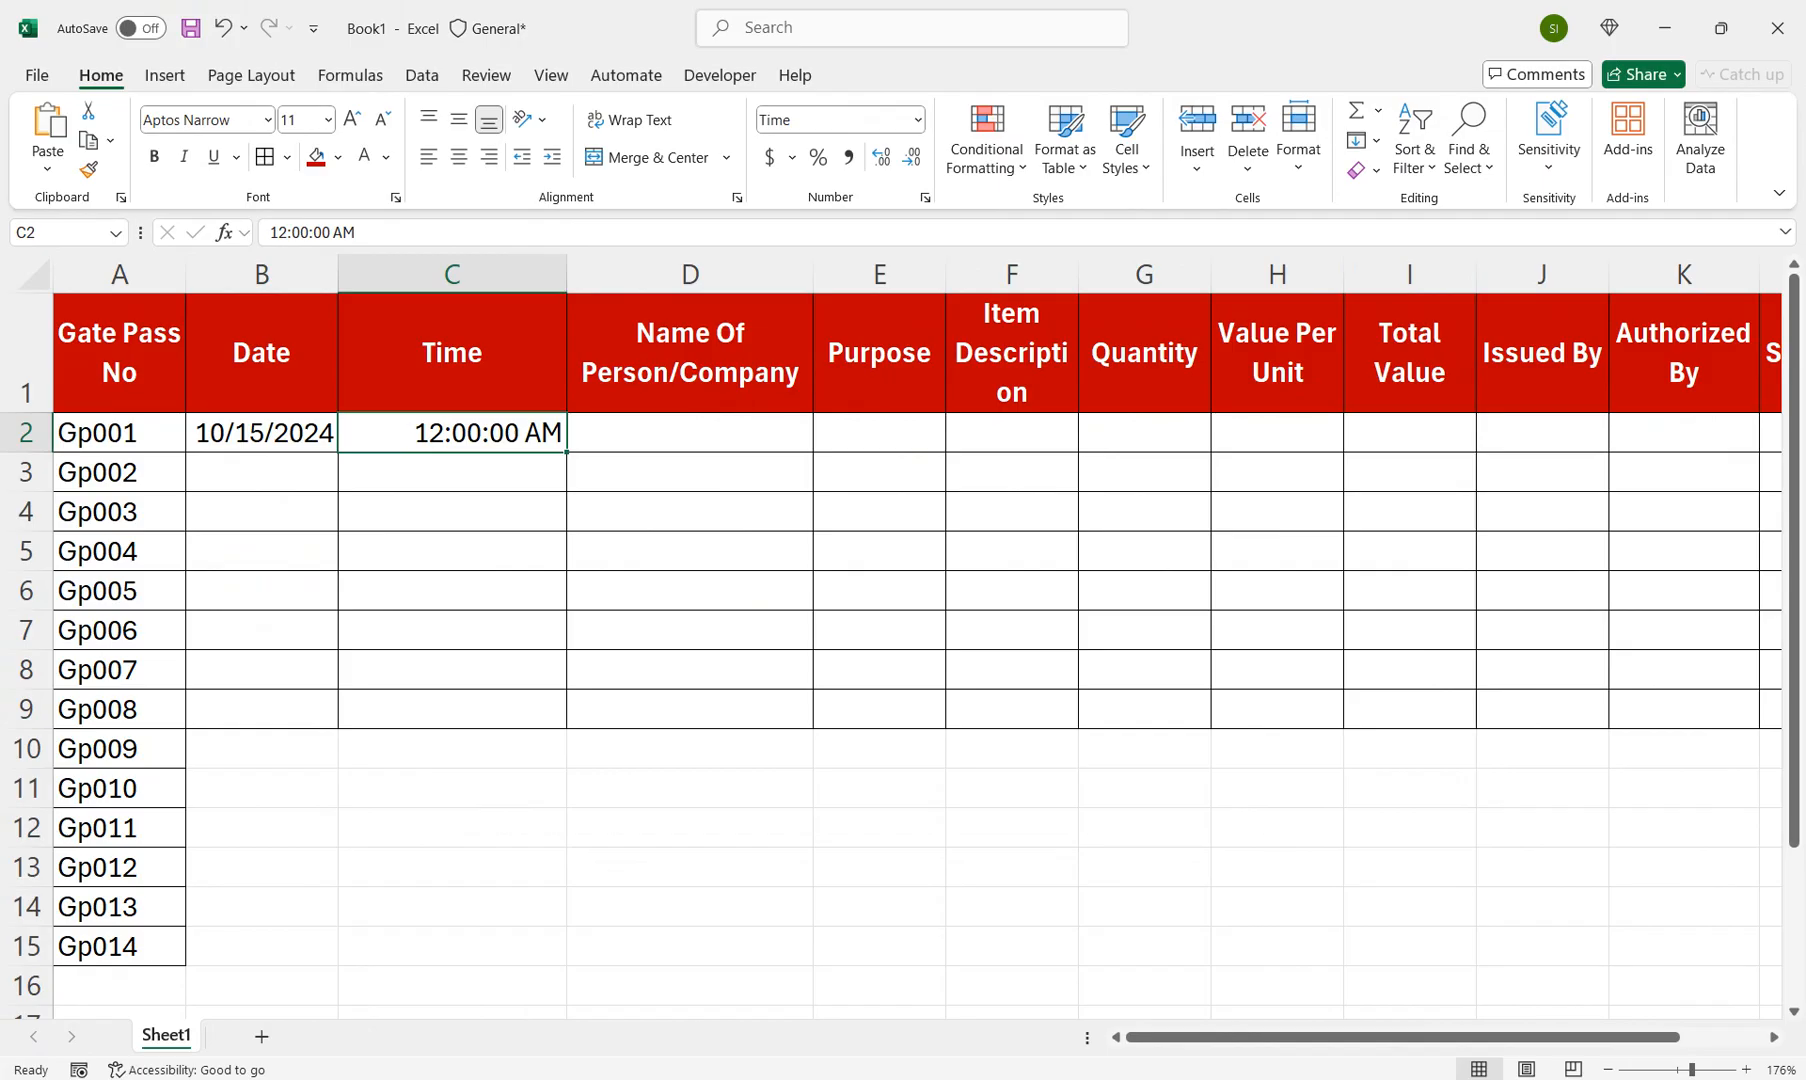
Step: Try the 13:30 and 13:30:55 time formats on cell C2
key("ctrl+1")
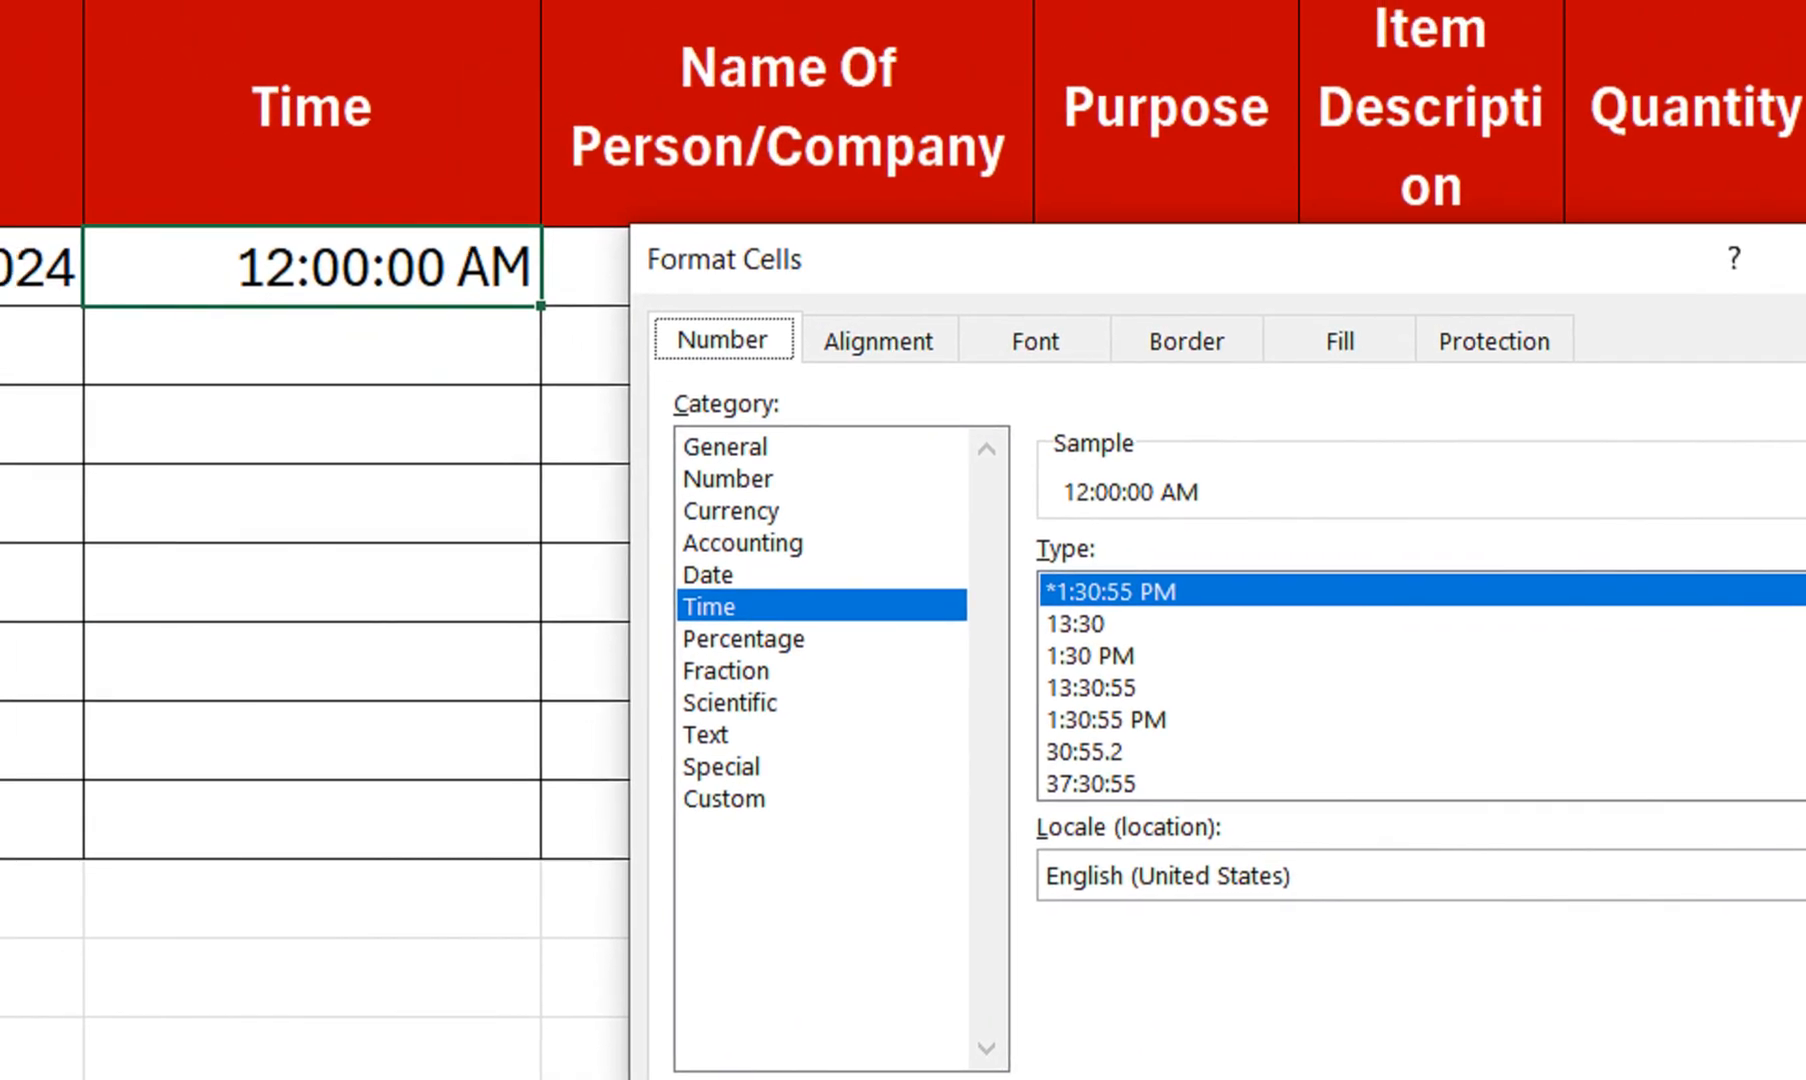
left_click(1090, 624)
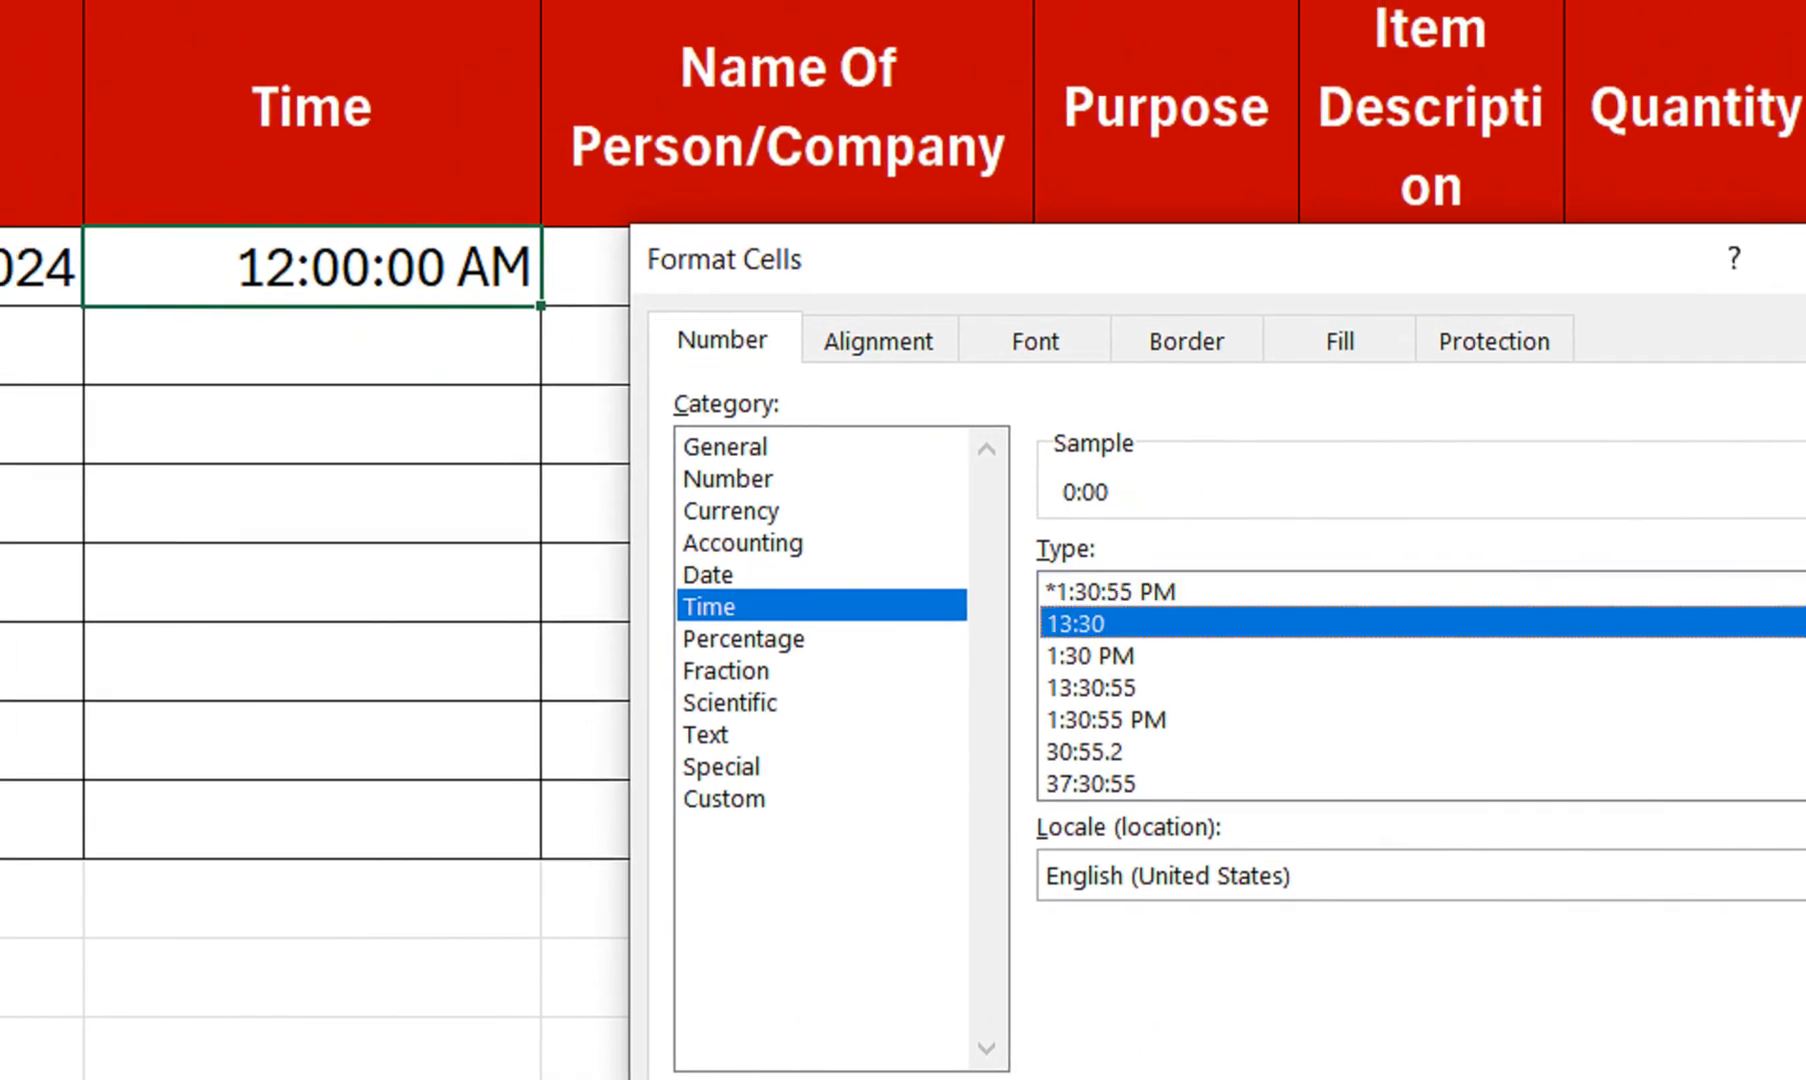
left_click(1529, 874)
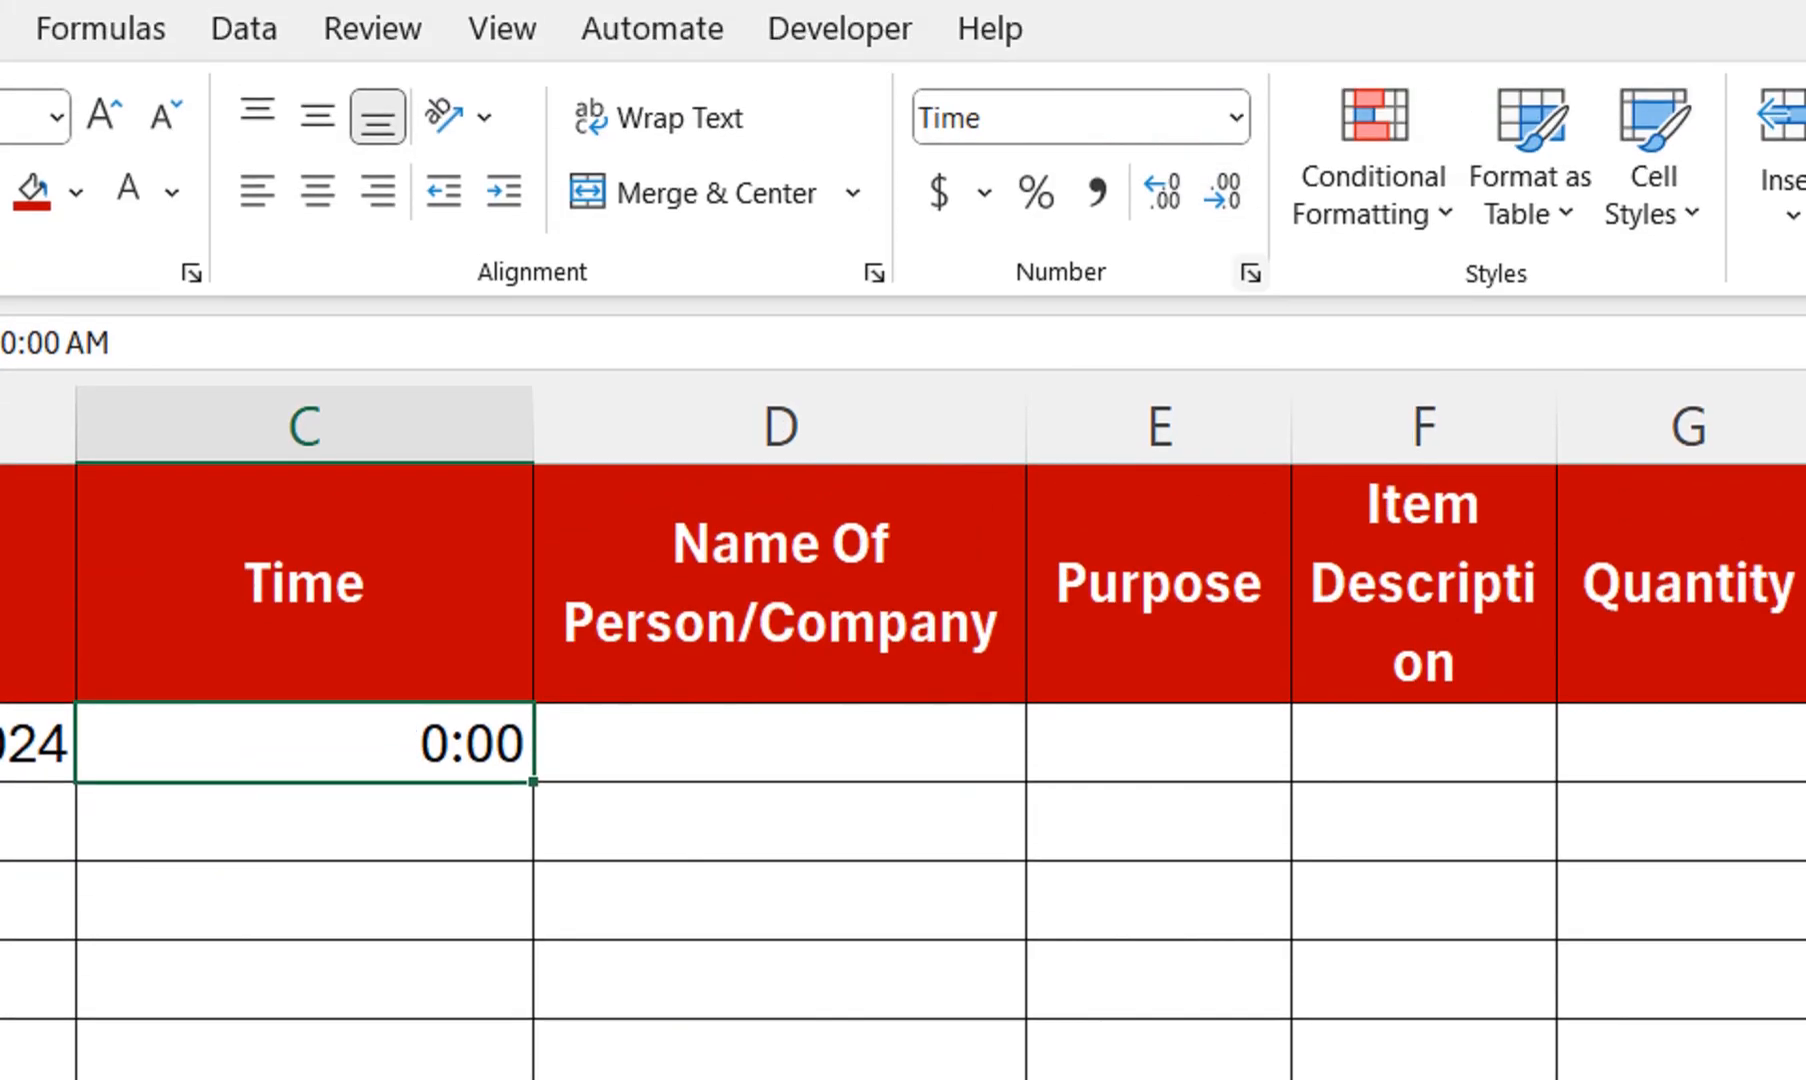
key("ctrl+1")
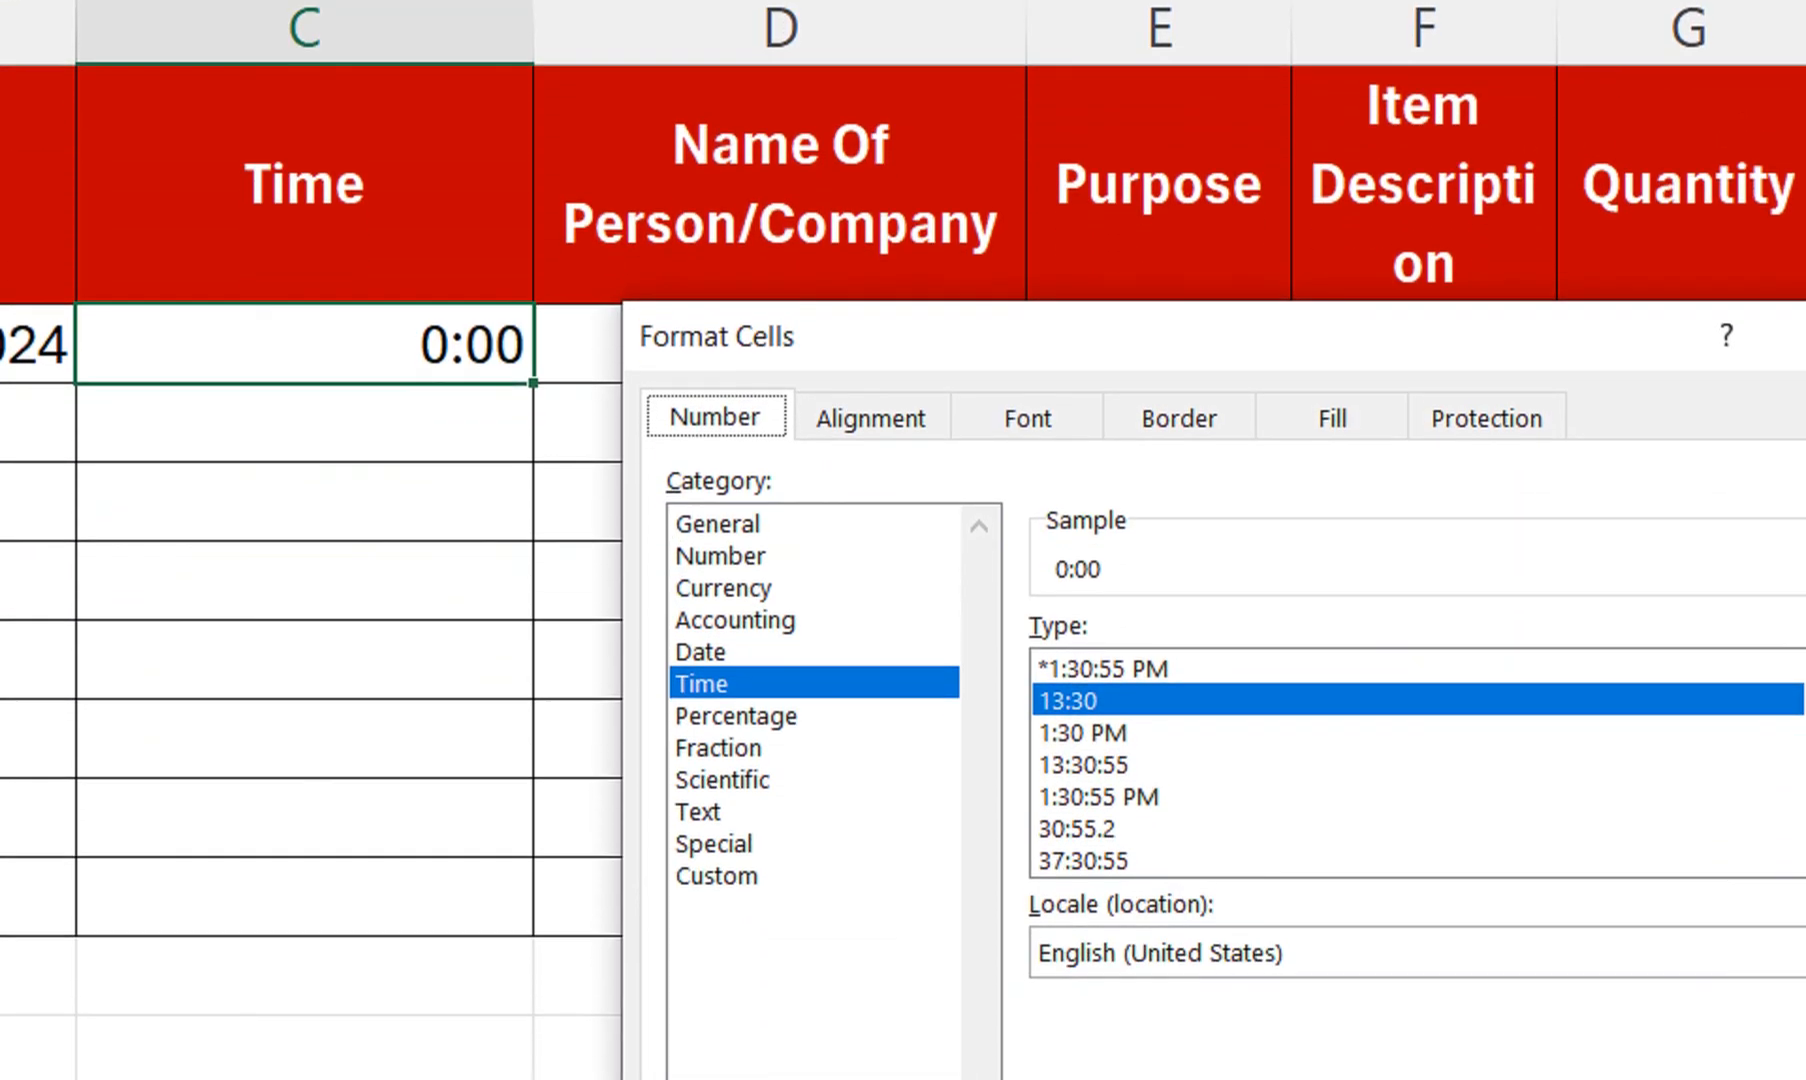
left_click(1084, 765)
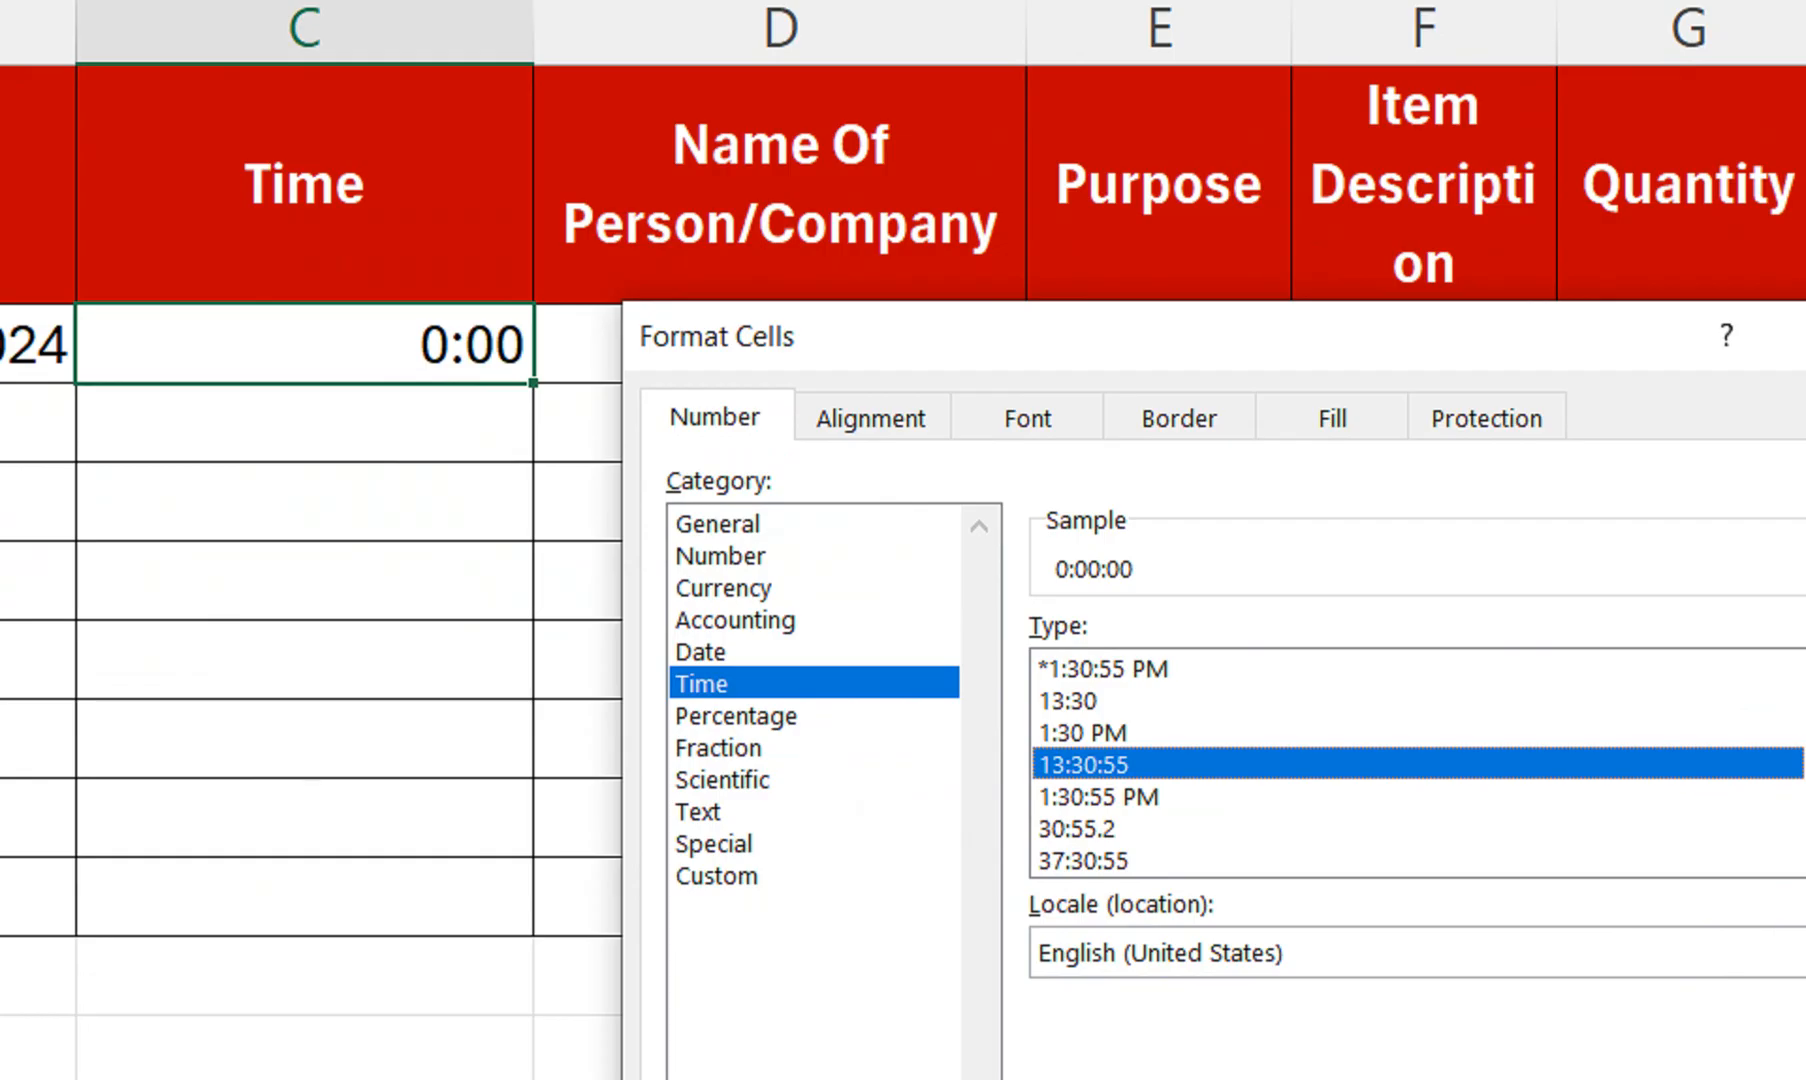
key("Return")
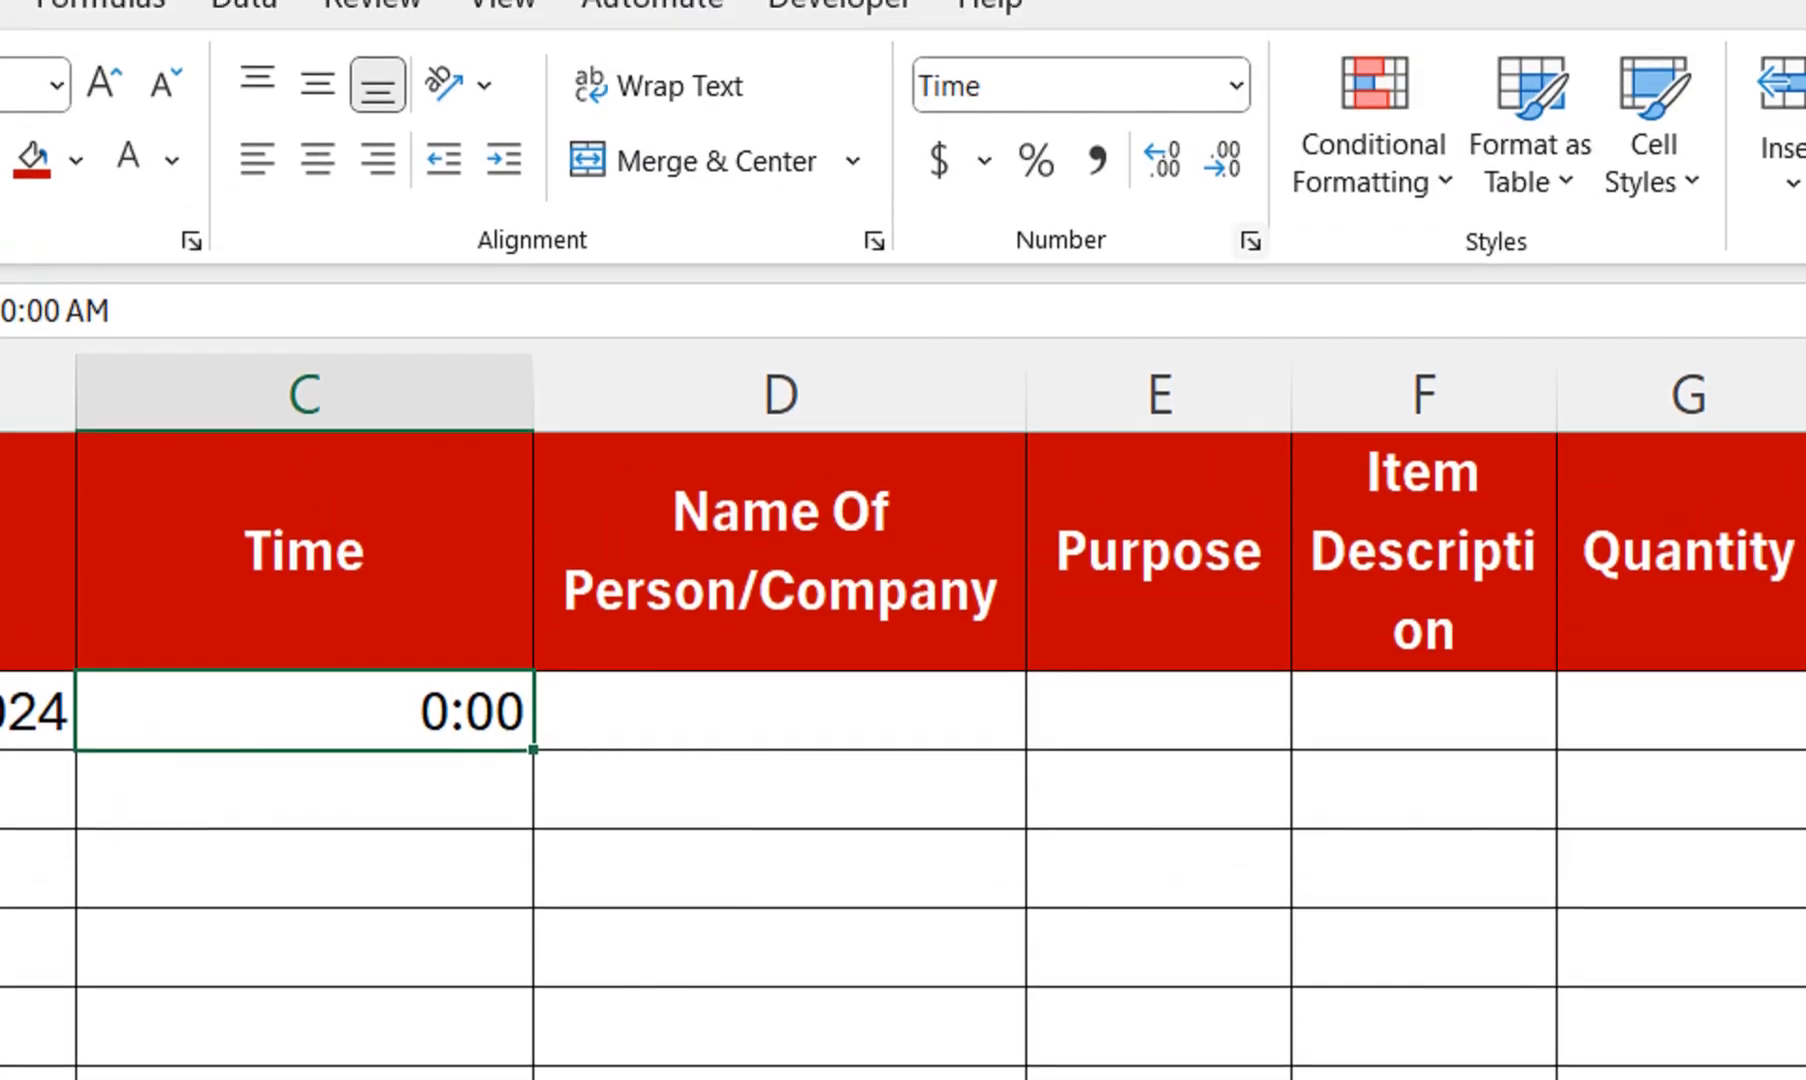
Step: Format cell C2 with the 1:30 PM time type, using its custom code [$-en-US]h:mm AM/PM;@
key("ctrl+1")
left_click(1136, 802)
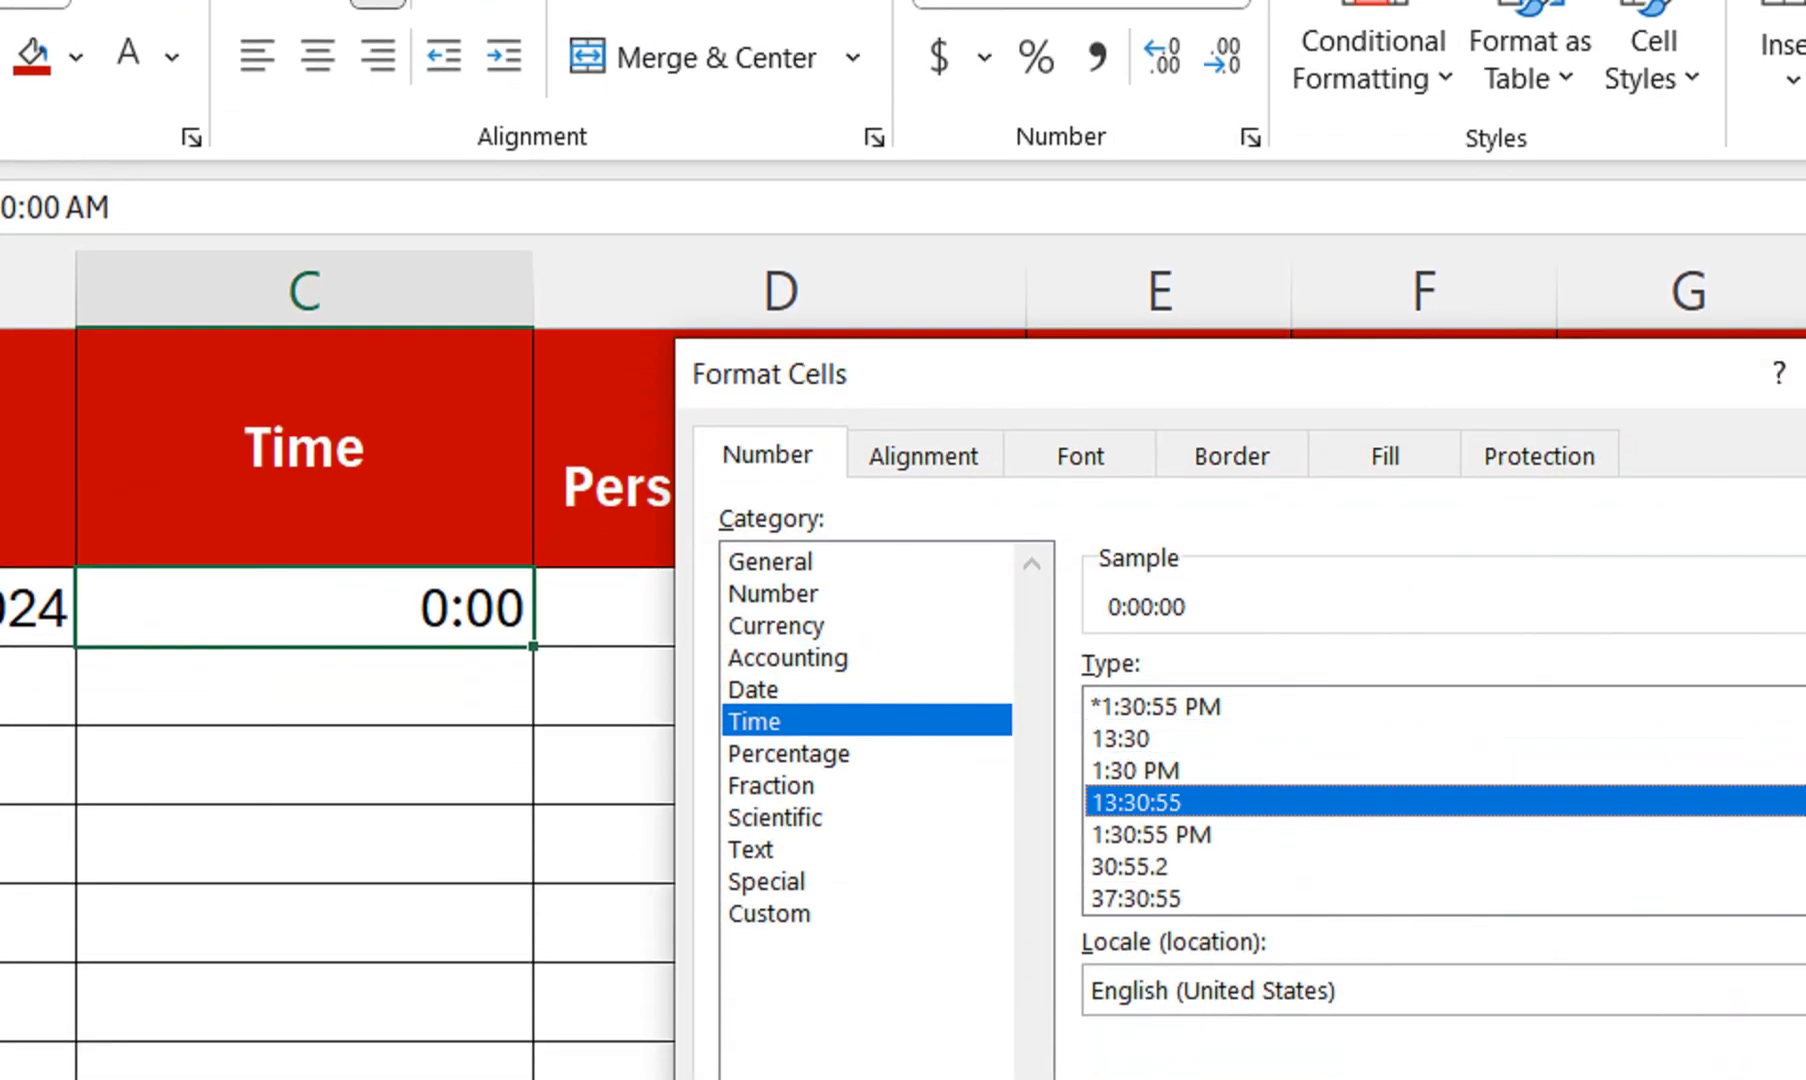
left_click(1136, 770)
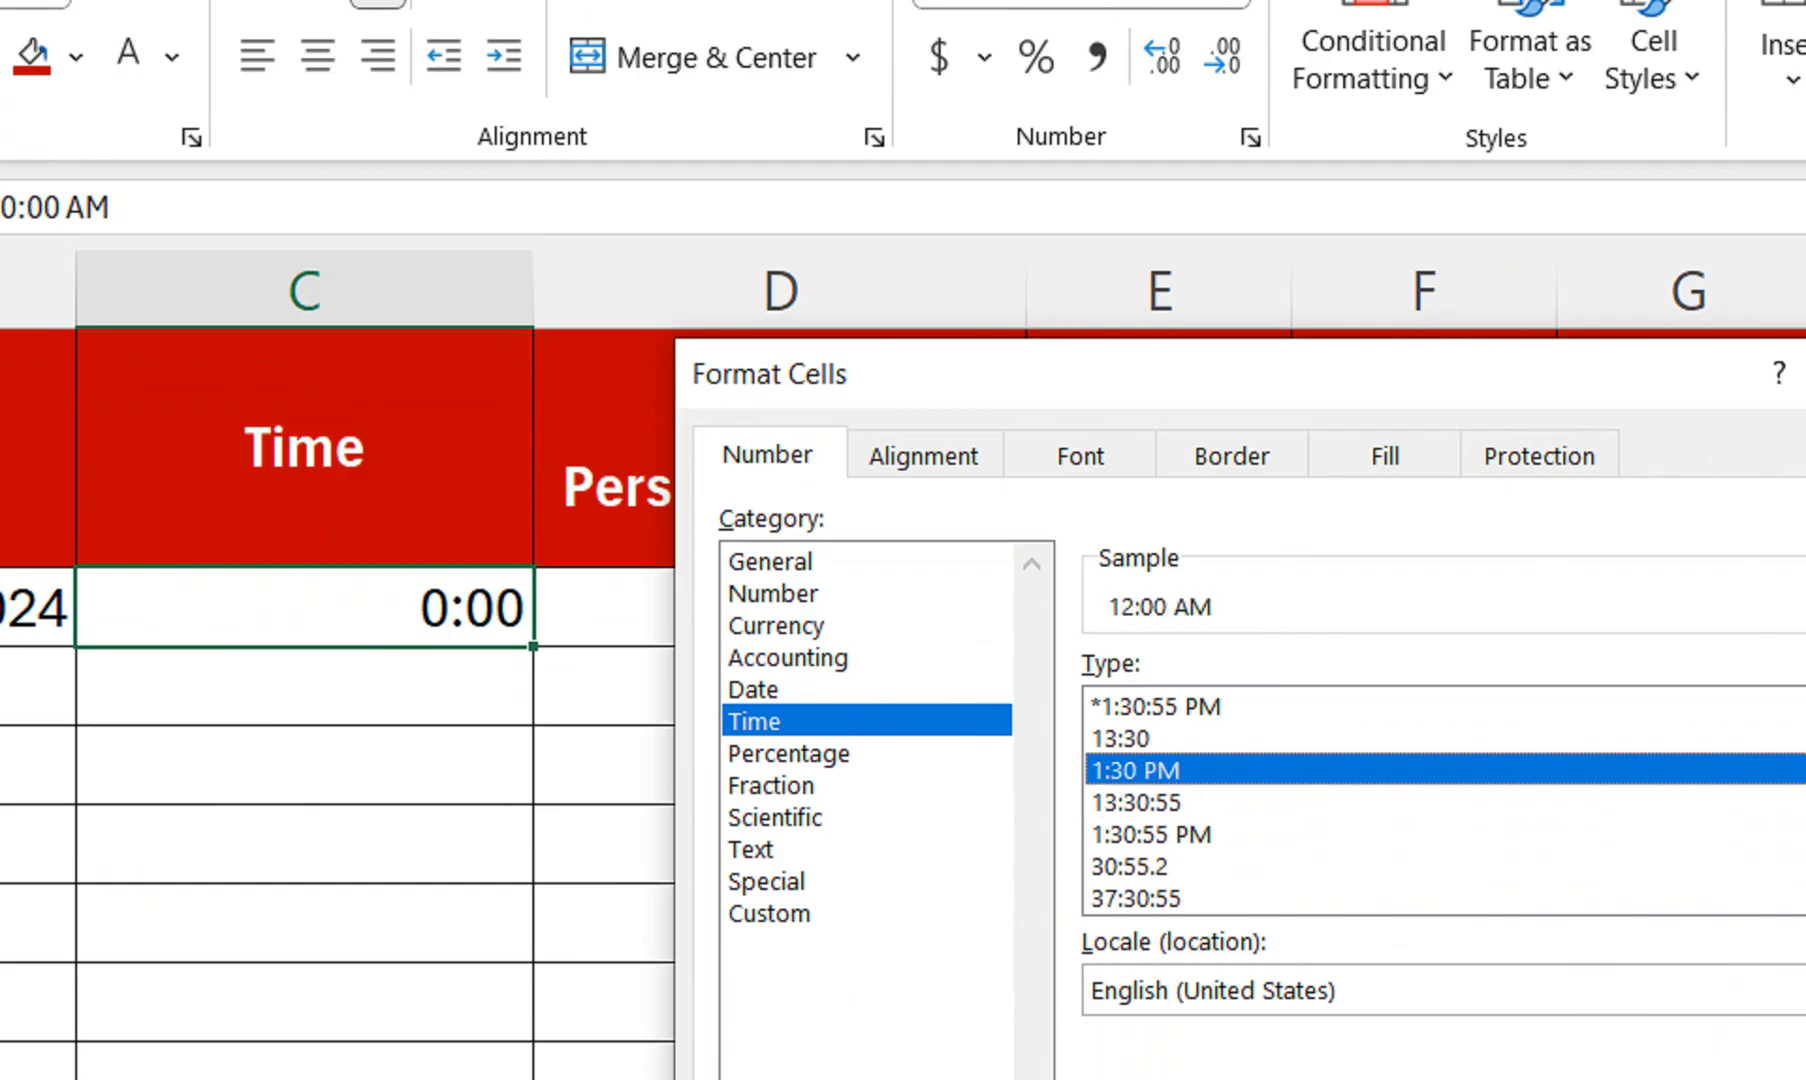
left_click(769, 914)
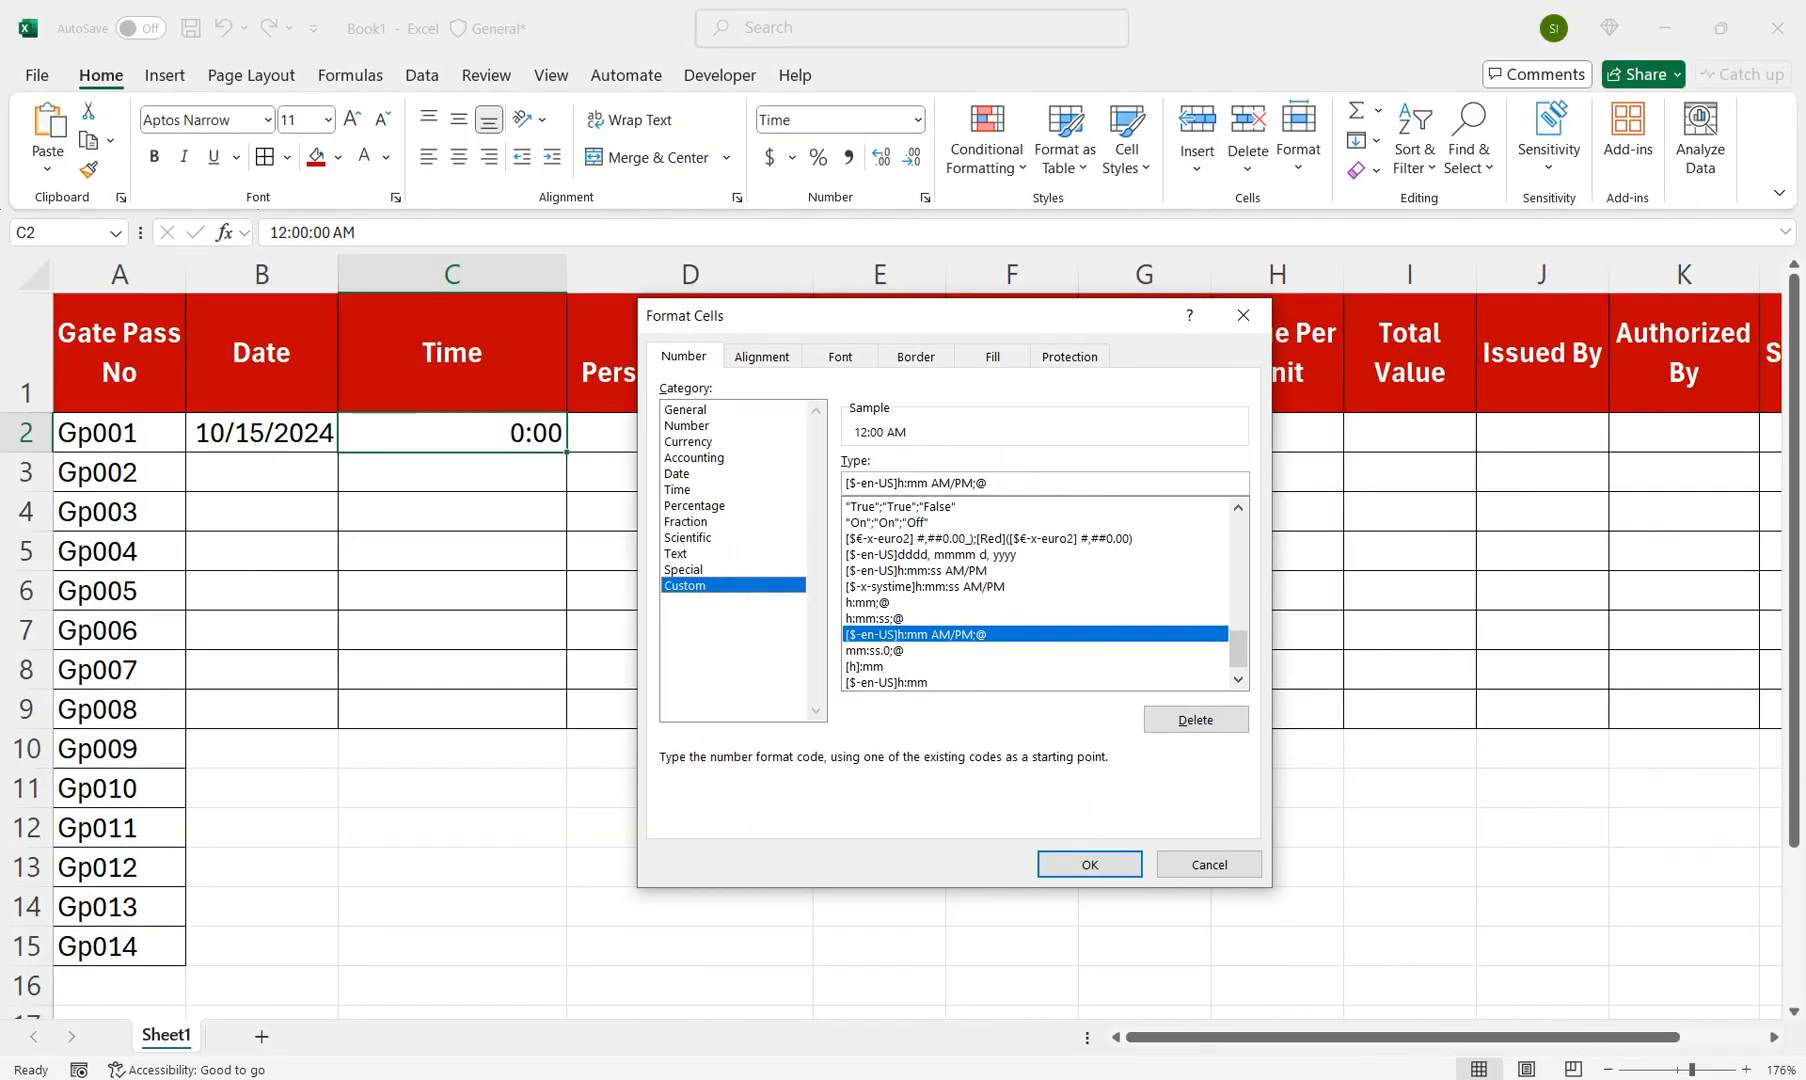
key("Return")
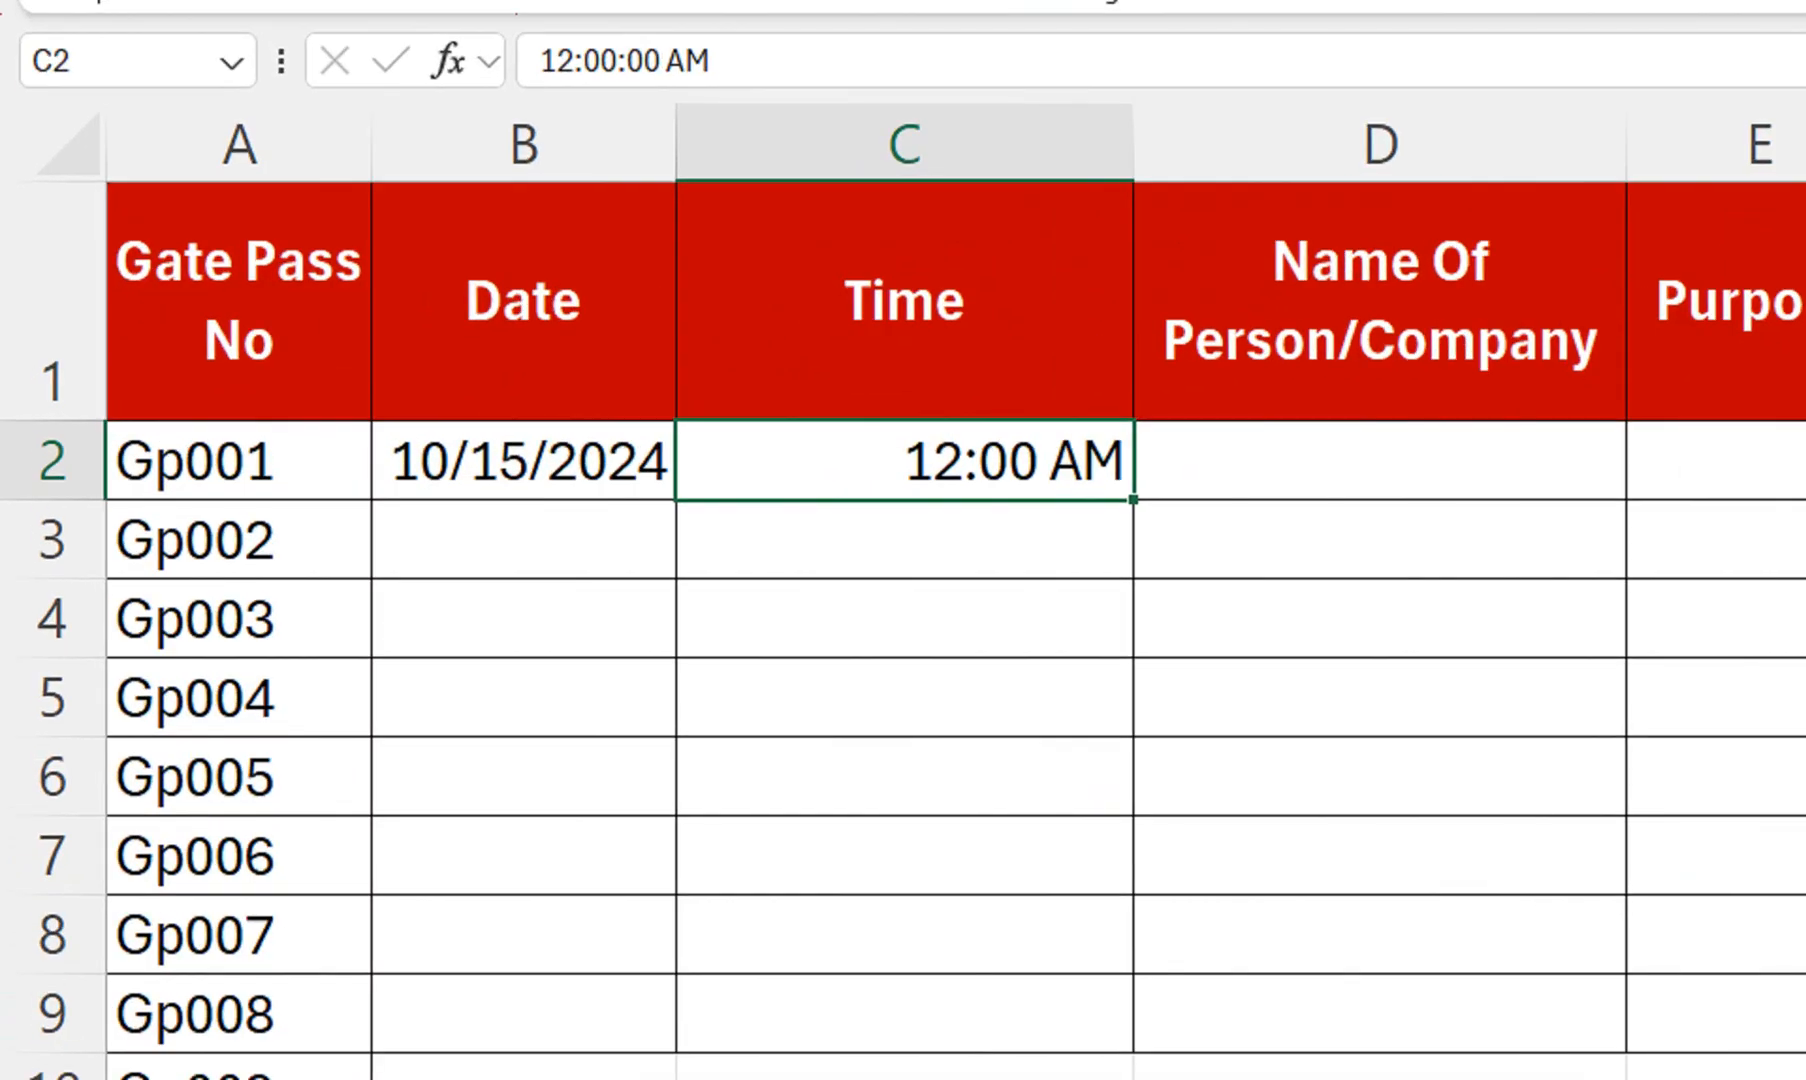
Step: Fill the date from B2 down into B3 and insert the current time in C3
key("Left")
key("shift+Down")
key("ctrl+d")
left_click(904, 618)
left_click(904, 540)
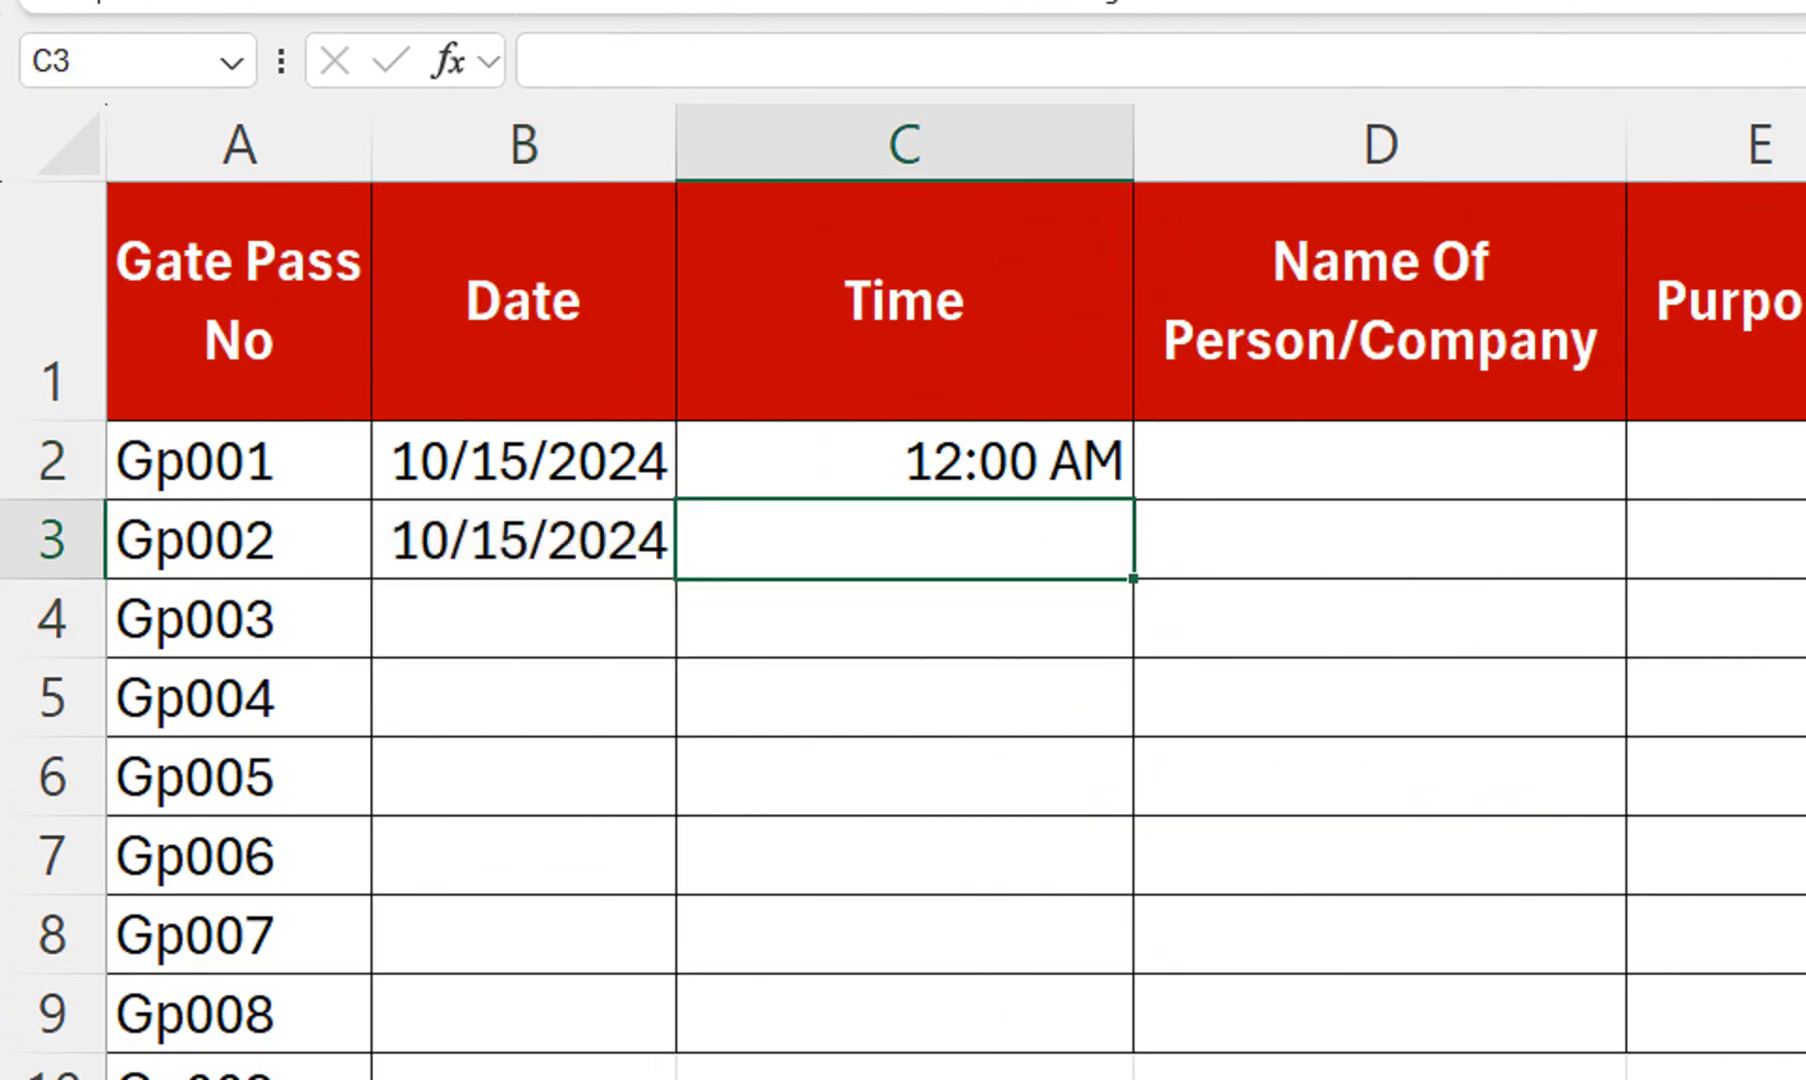
key("ctrl+shift+semicolon")
left_click(904, 777)
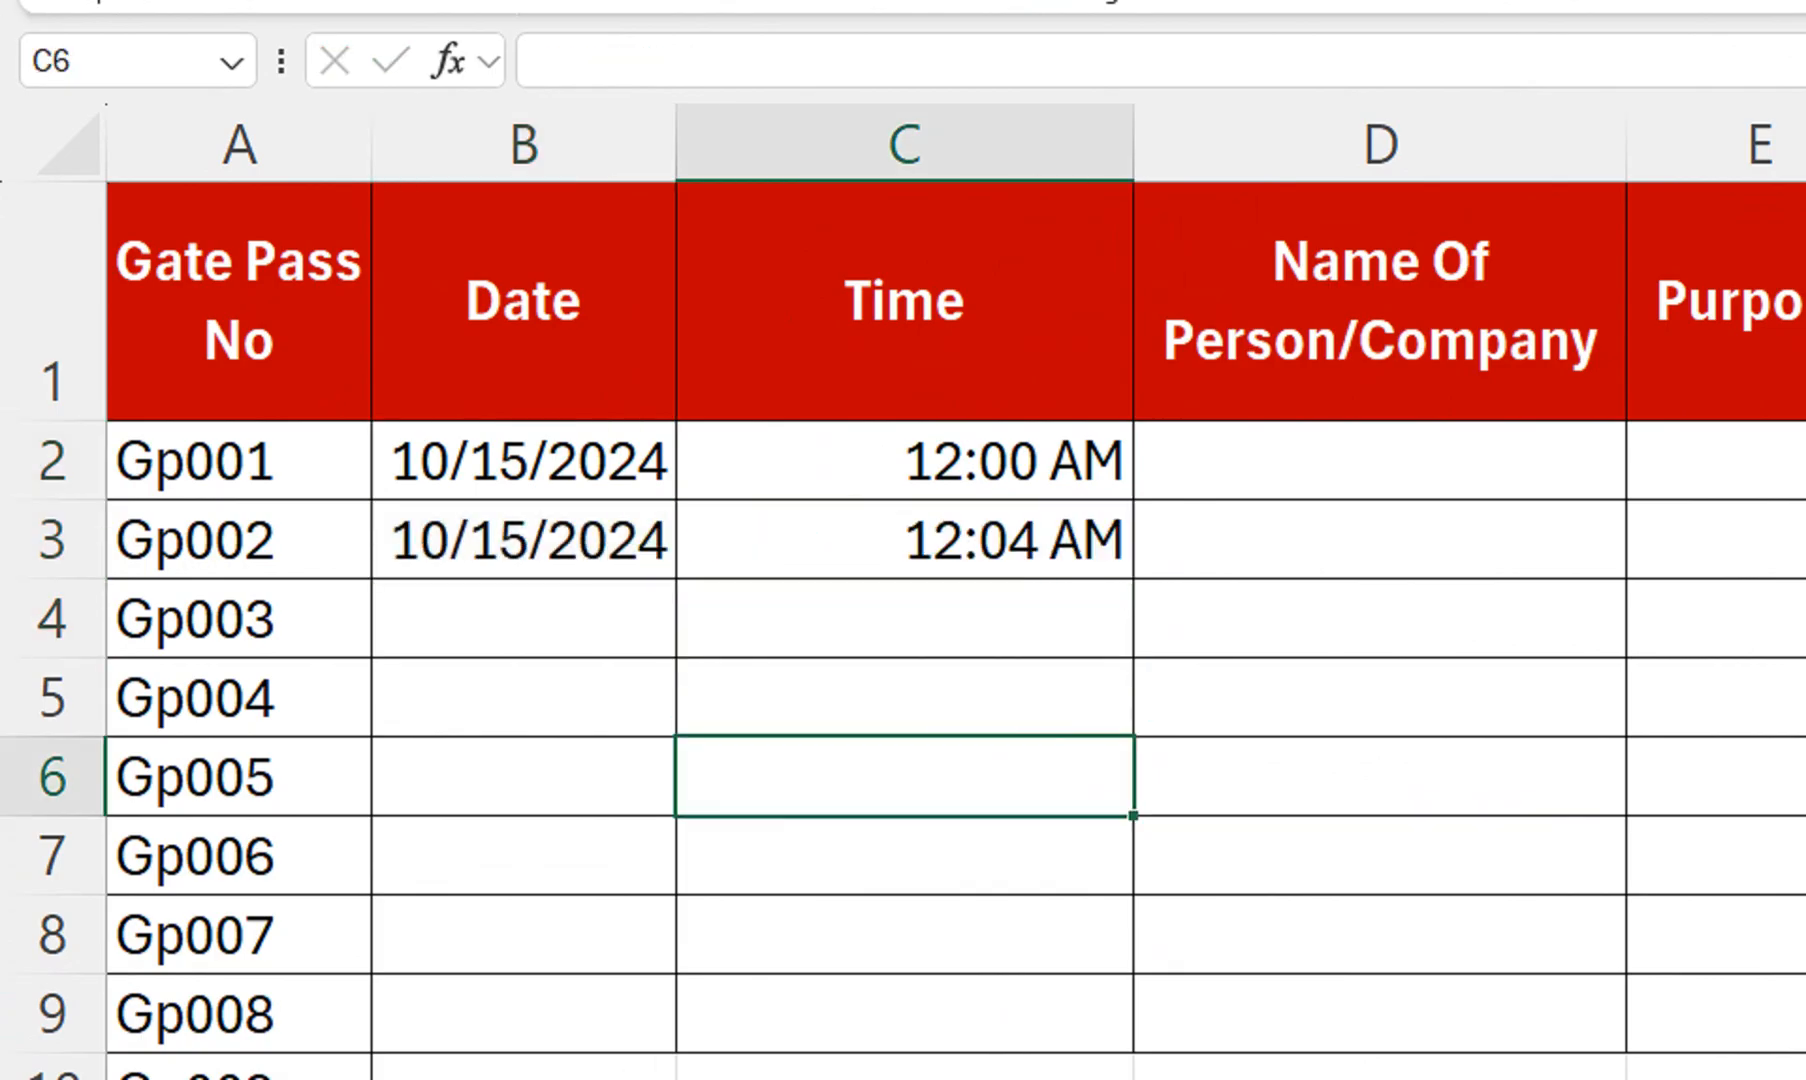
Step: Clear the sample dates and times from cells B2:C3
left_click(904, 540)
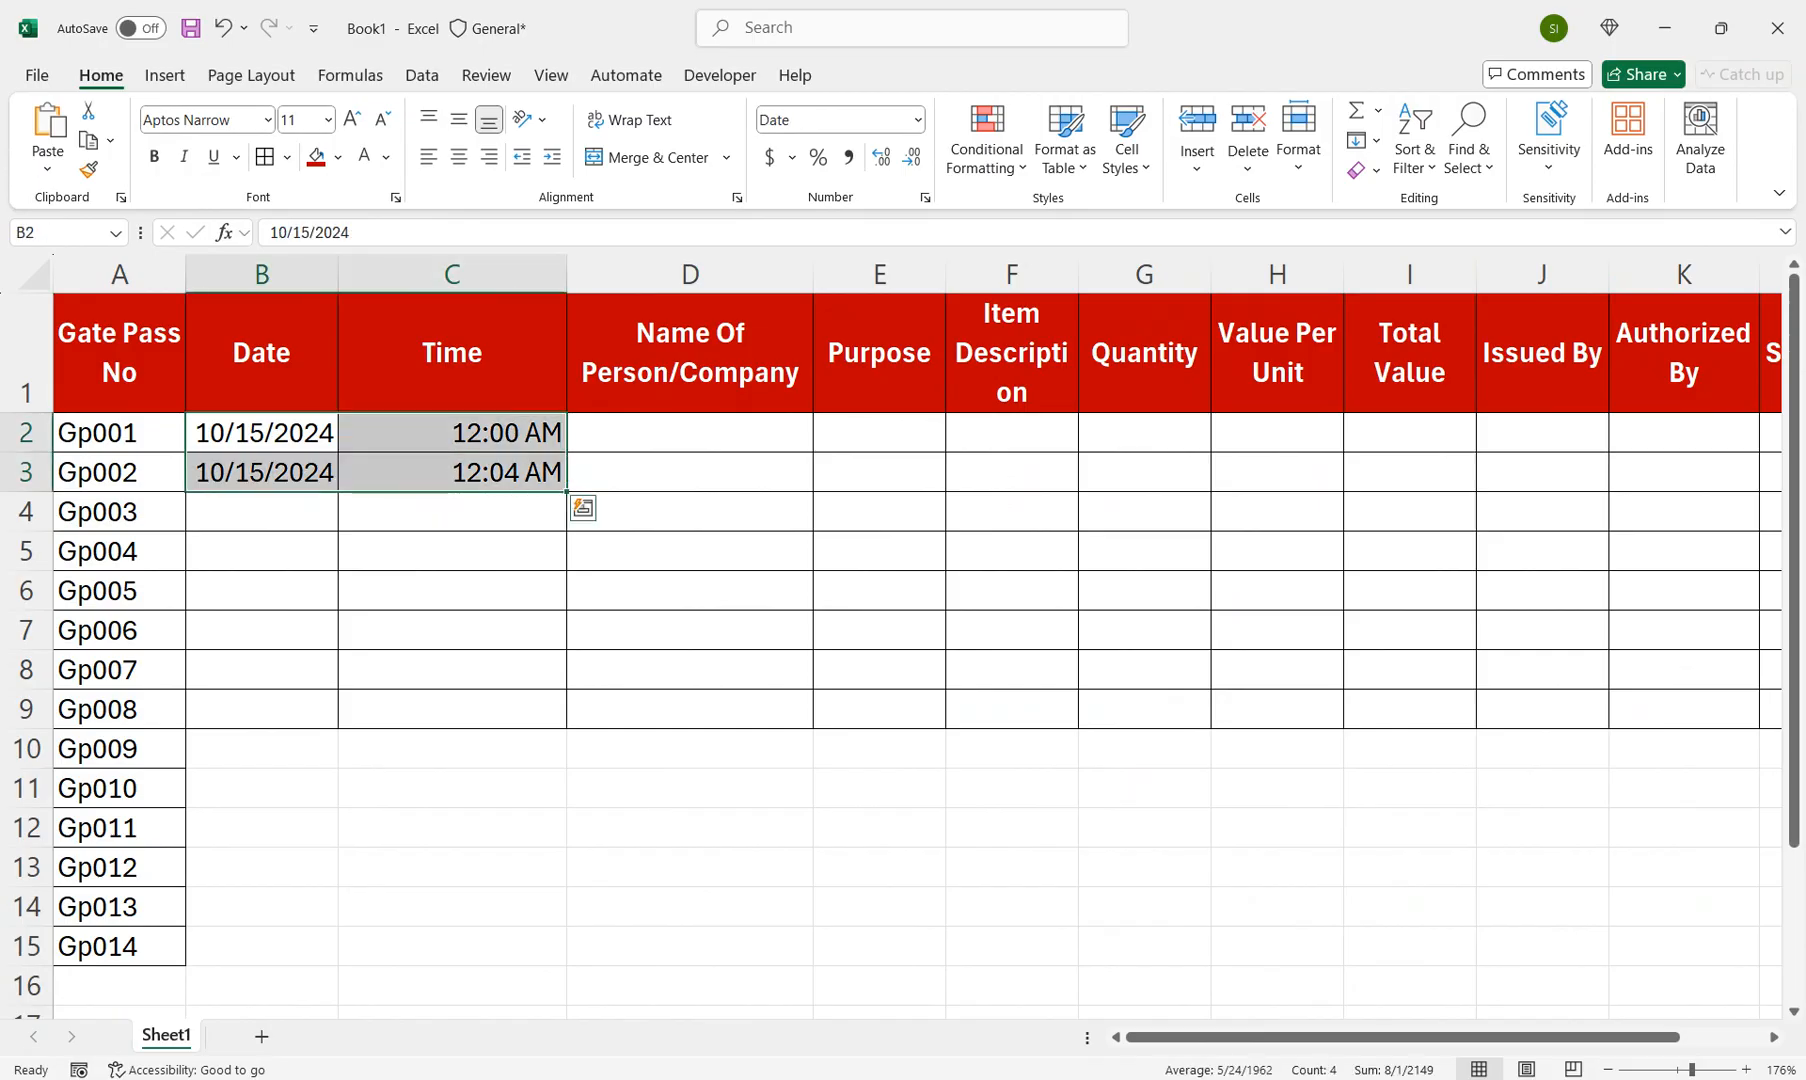
key("Delete")
left_click(262, 433)
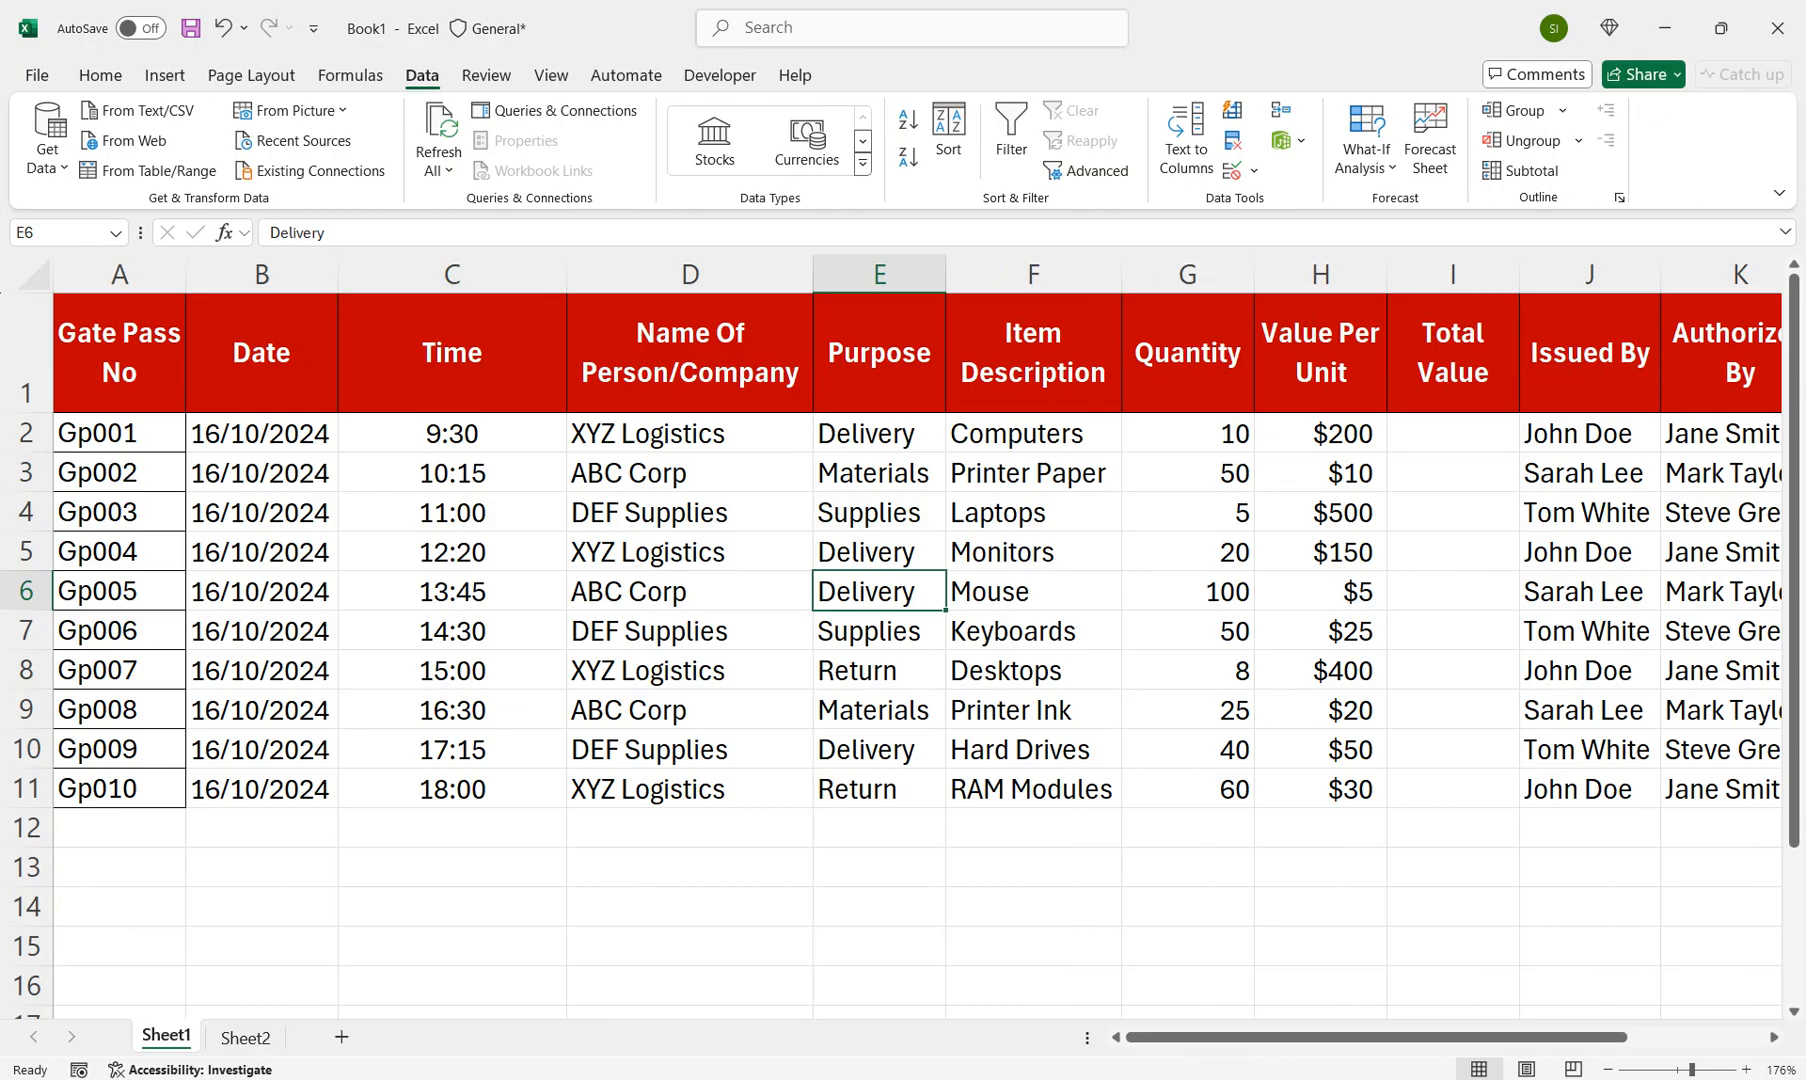
Step: Select the company names in cells D2:D11
left_click(690, 433)
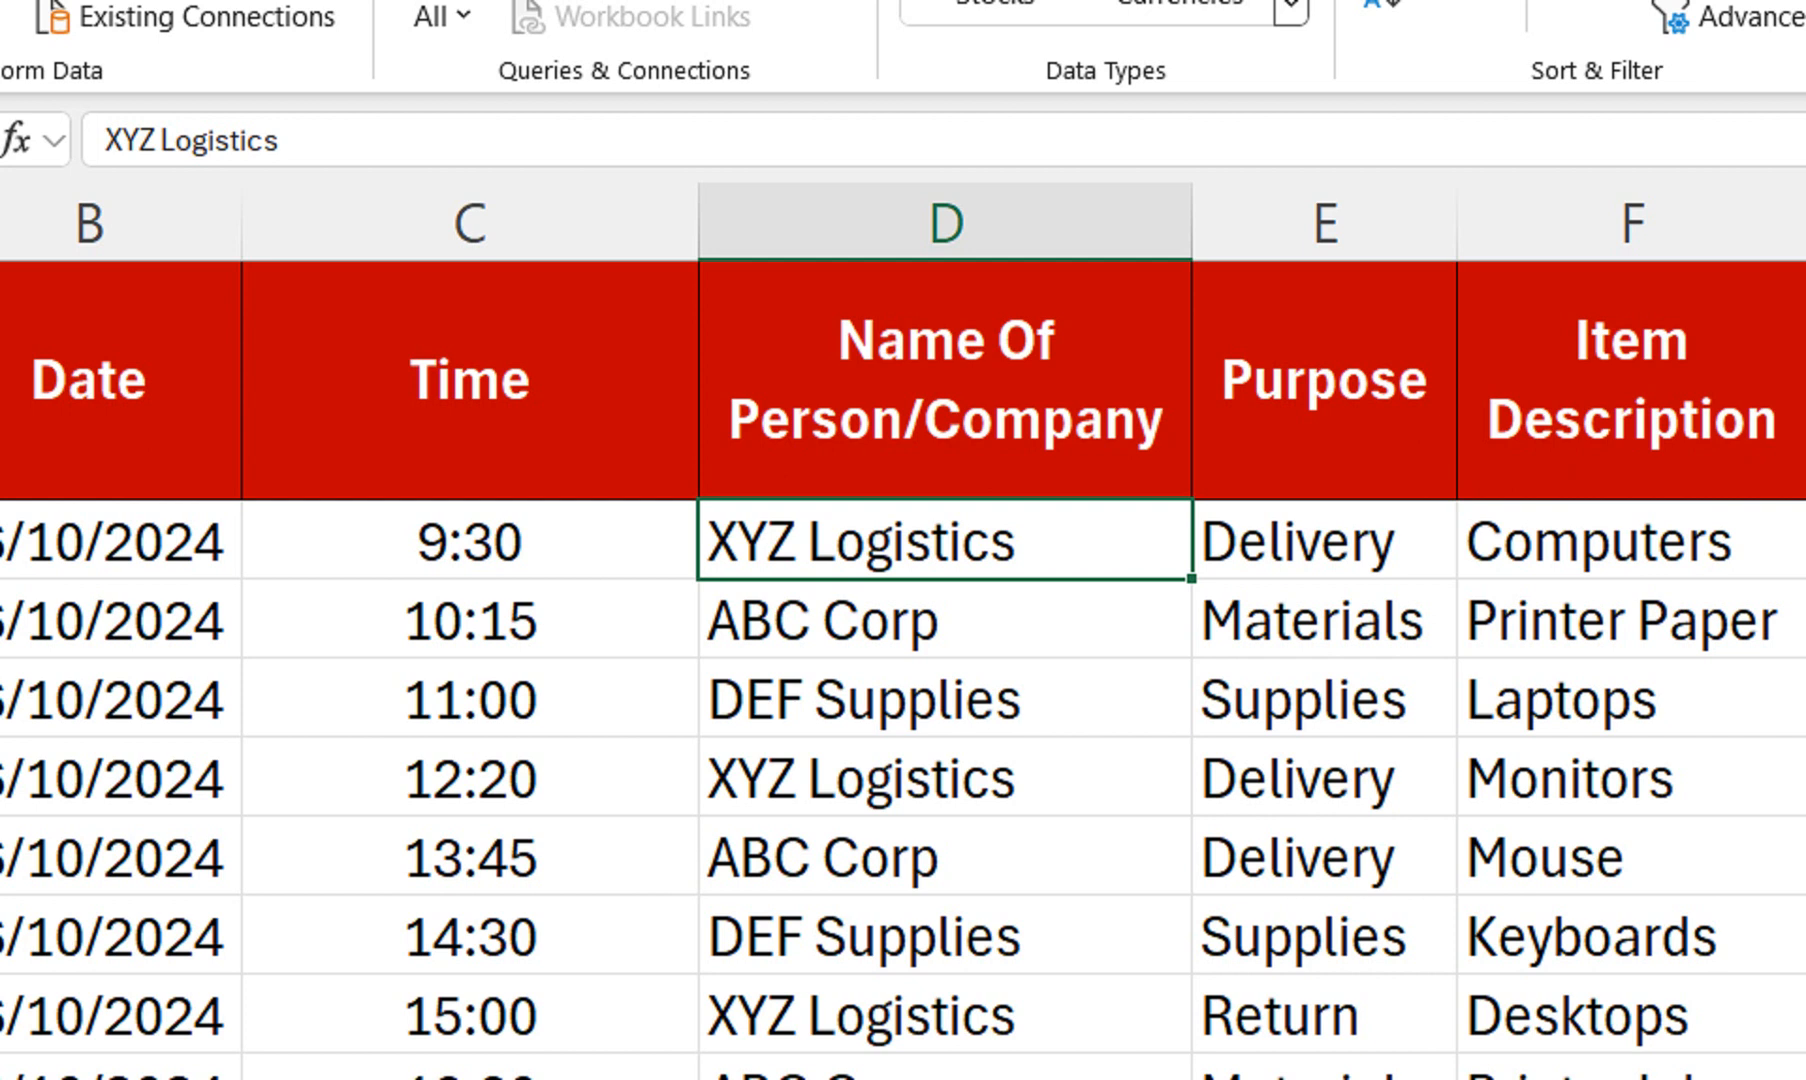
key("shift+Down")
key("shift+Down")
key("shift+Down")
key("shift+Down")
key("shift+Down")
key("shift+Down")
key("shift+Down")
key("shift+Down")
key("shift+Down")
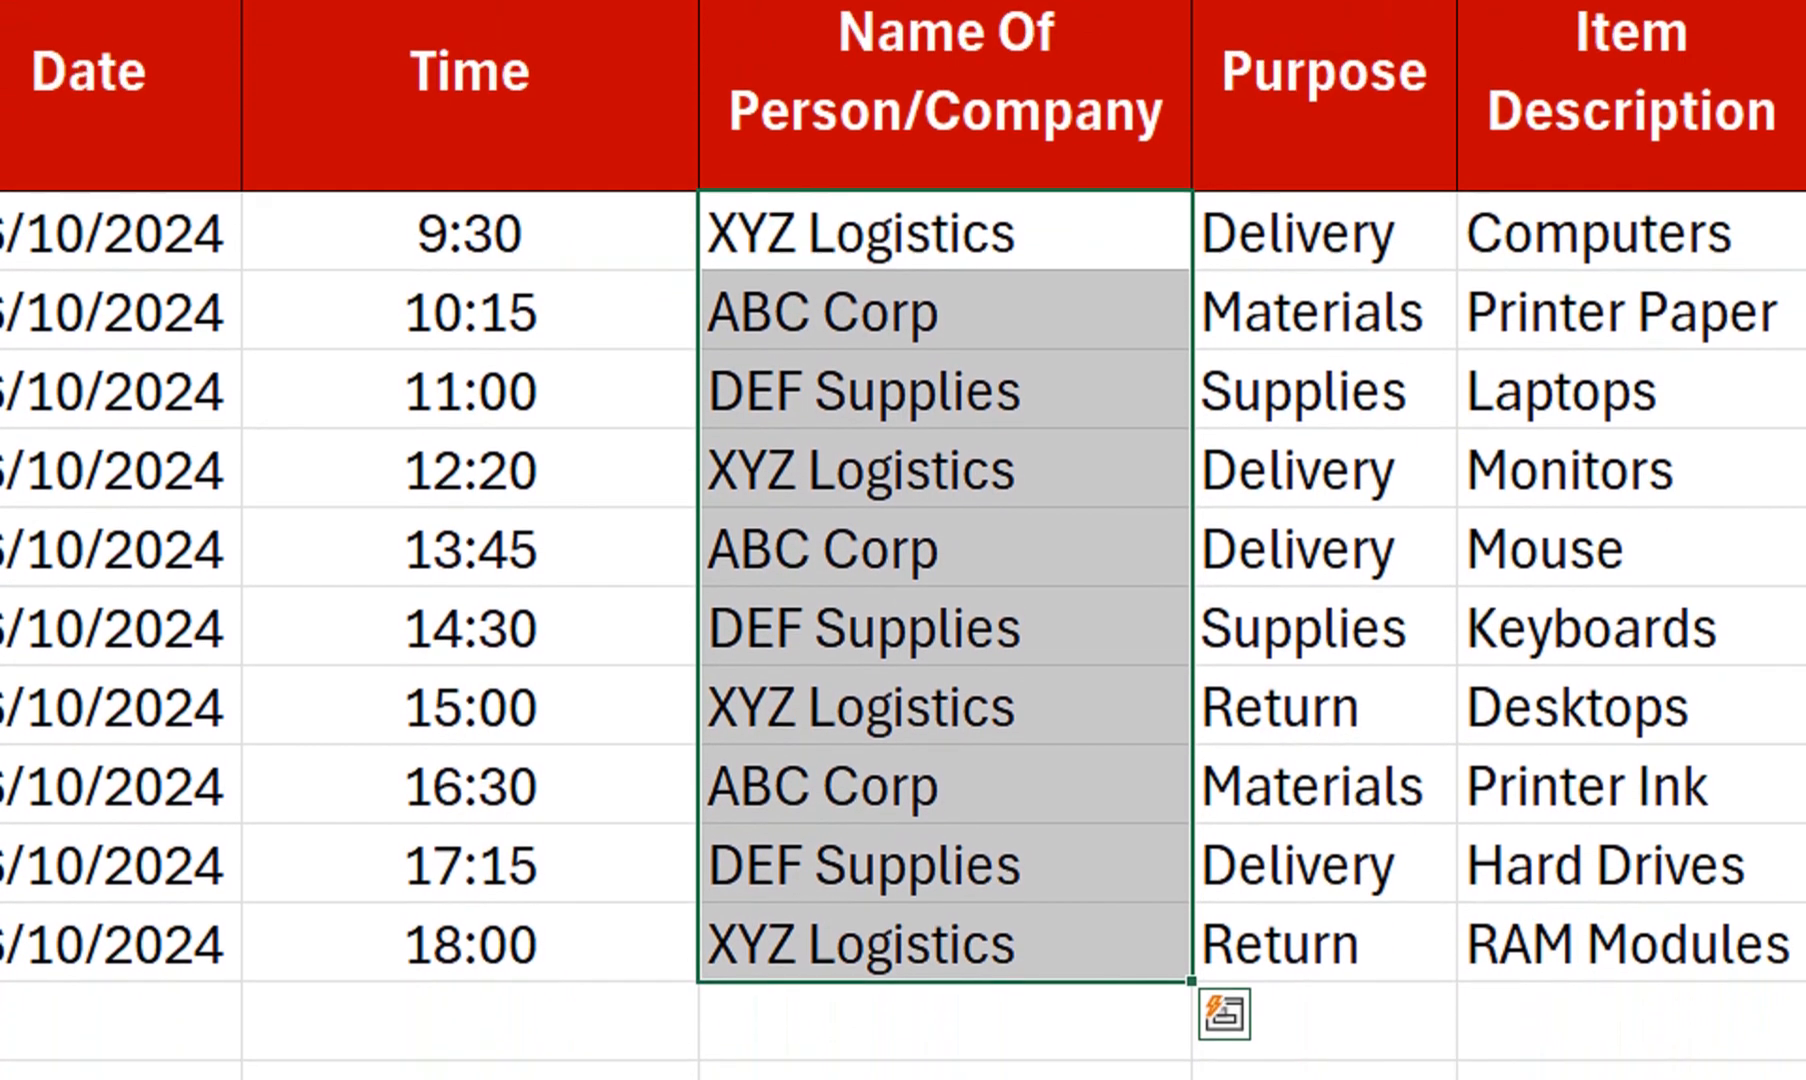
left_click(1324, 141)
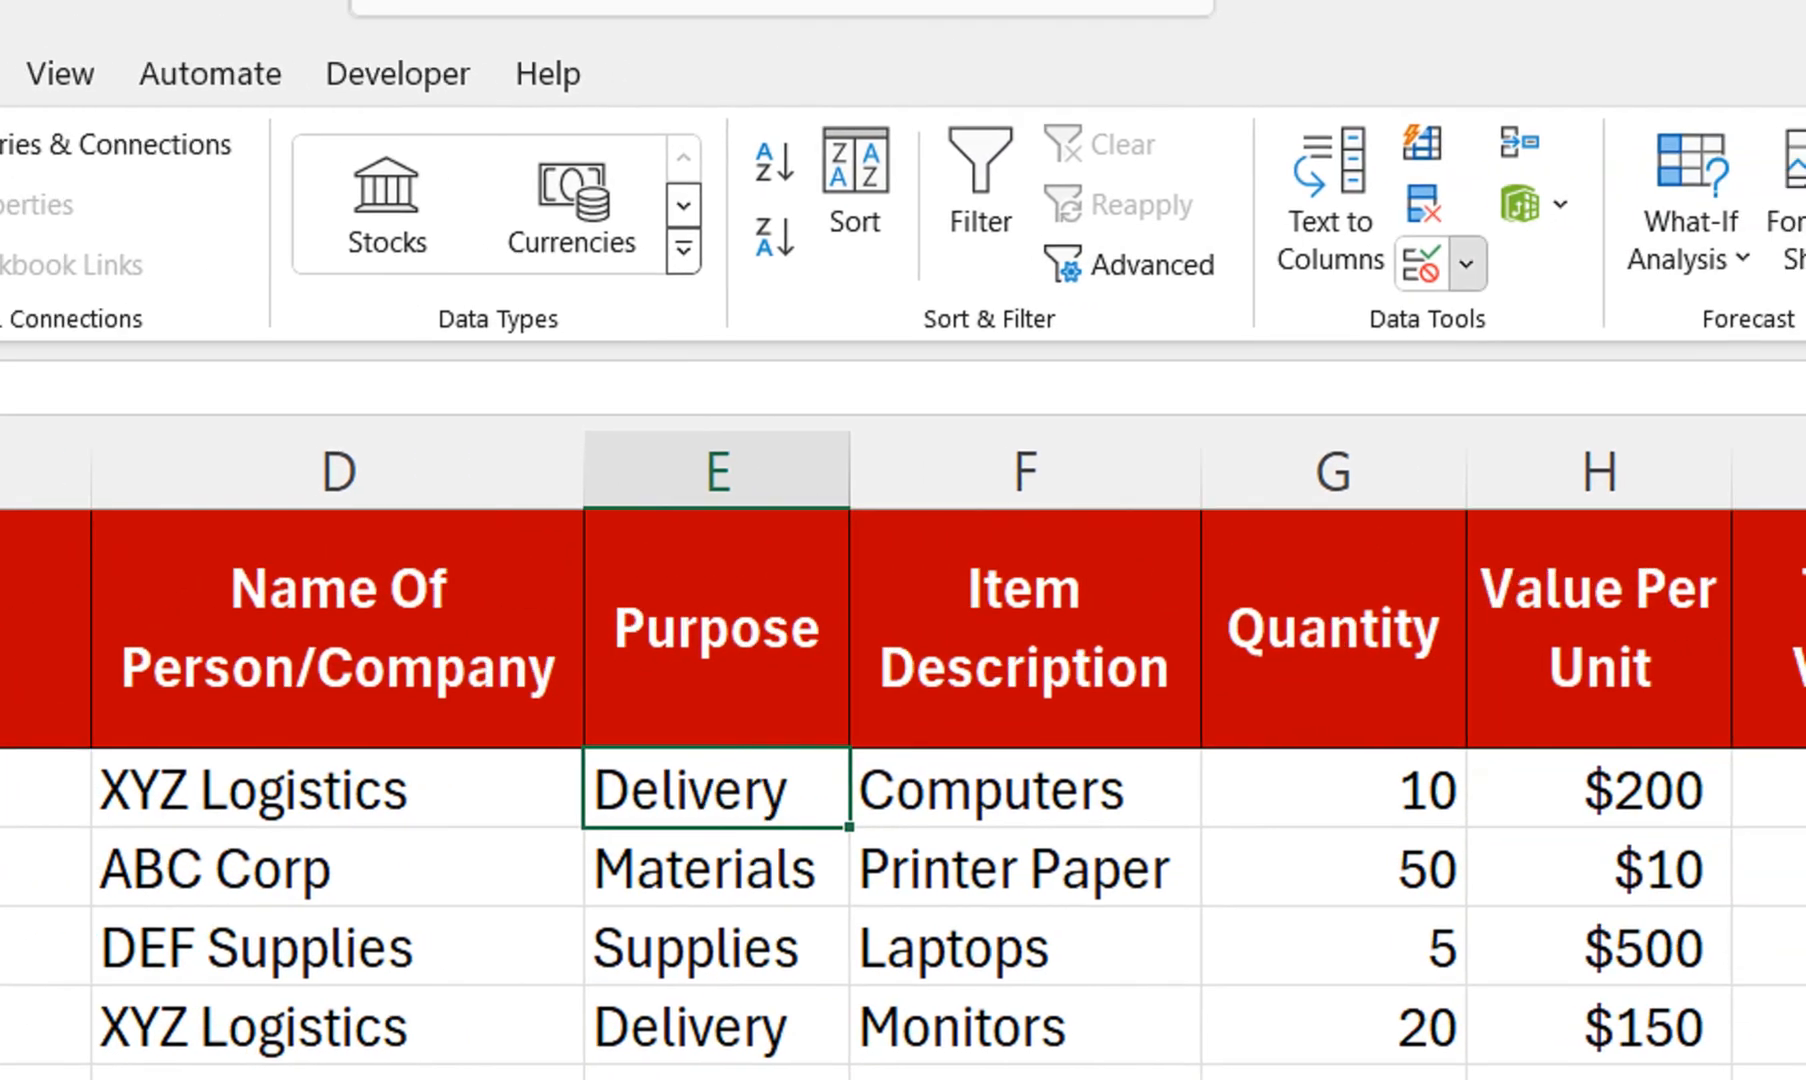
left_click(1466, 263)
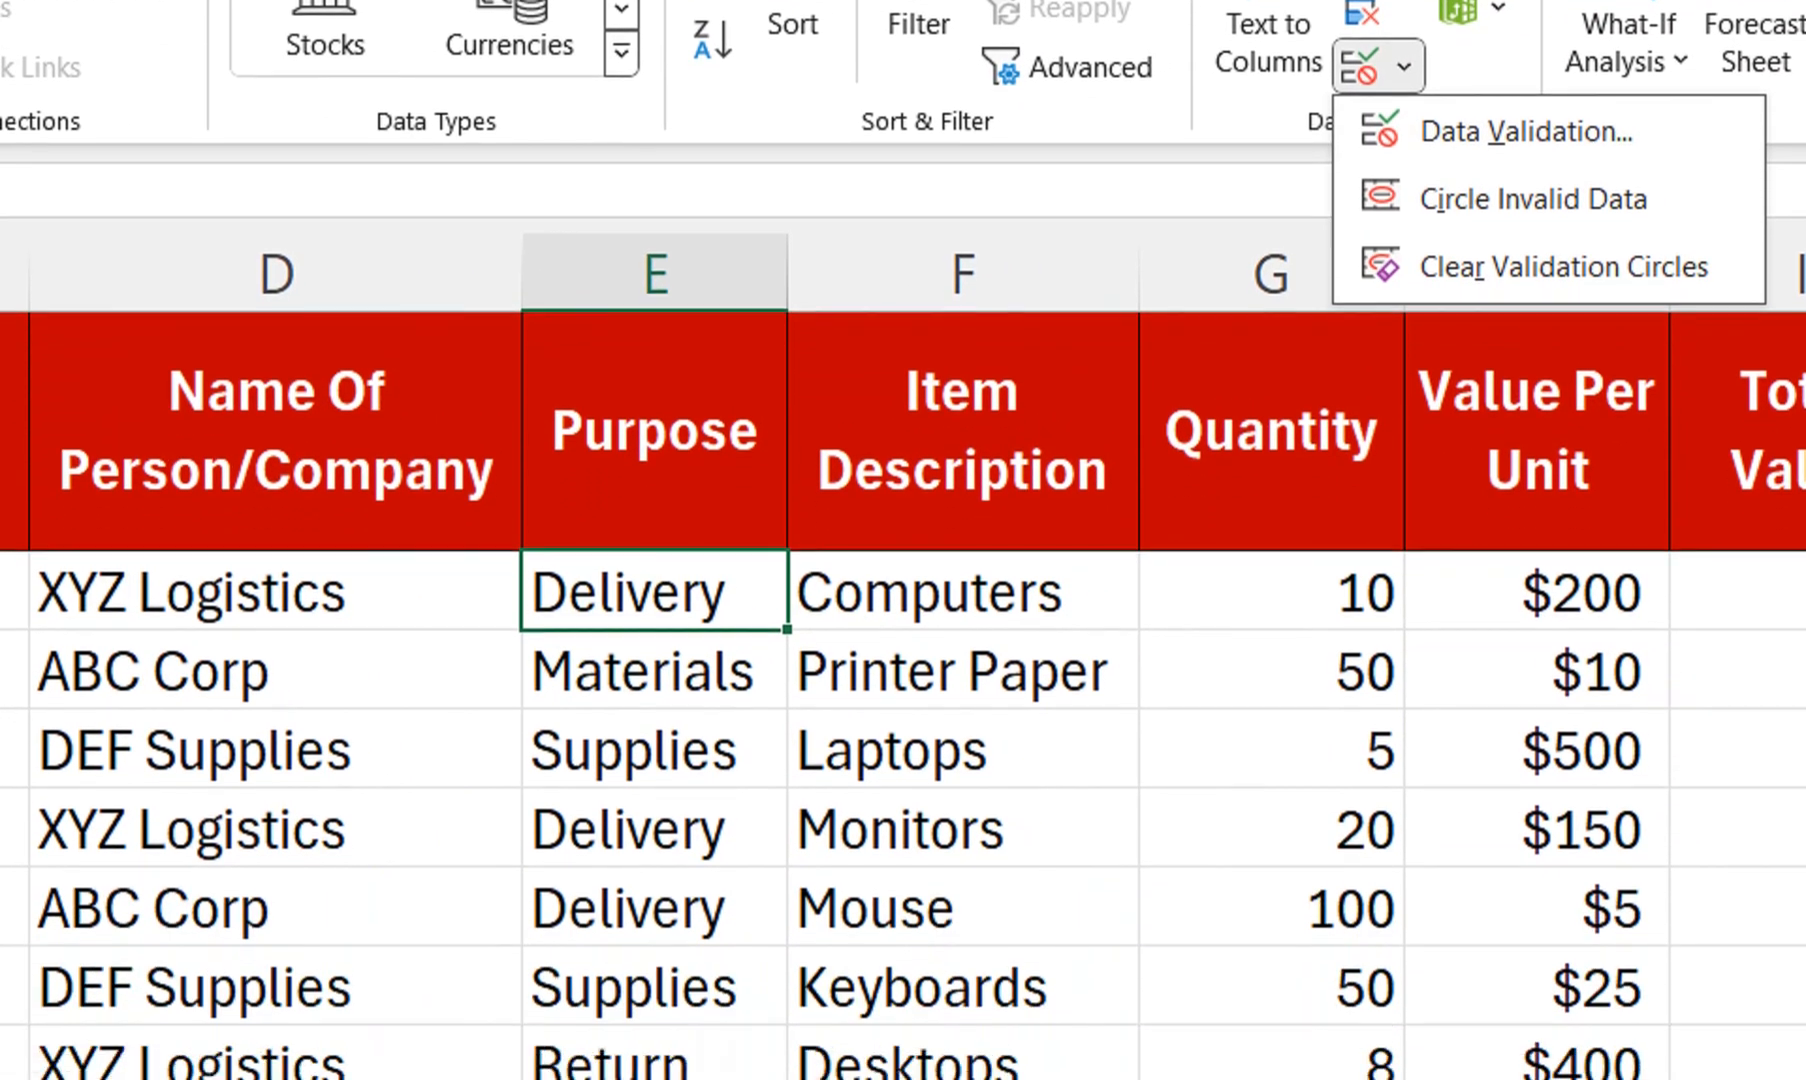
key("Escape")
Step: Apply list data validation to company cells D2:D11, using Sheet2 cells A2:A4 as the source
left_click_drag(276, 639, 438, 993)
key("shift+Down")
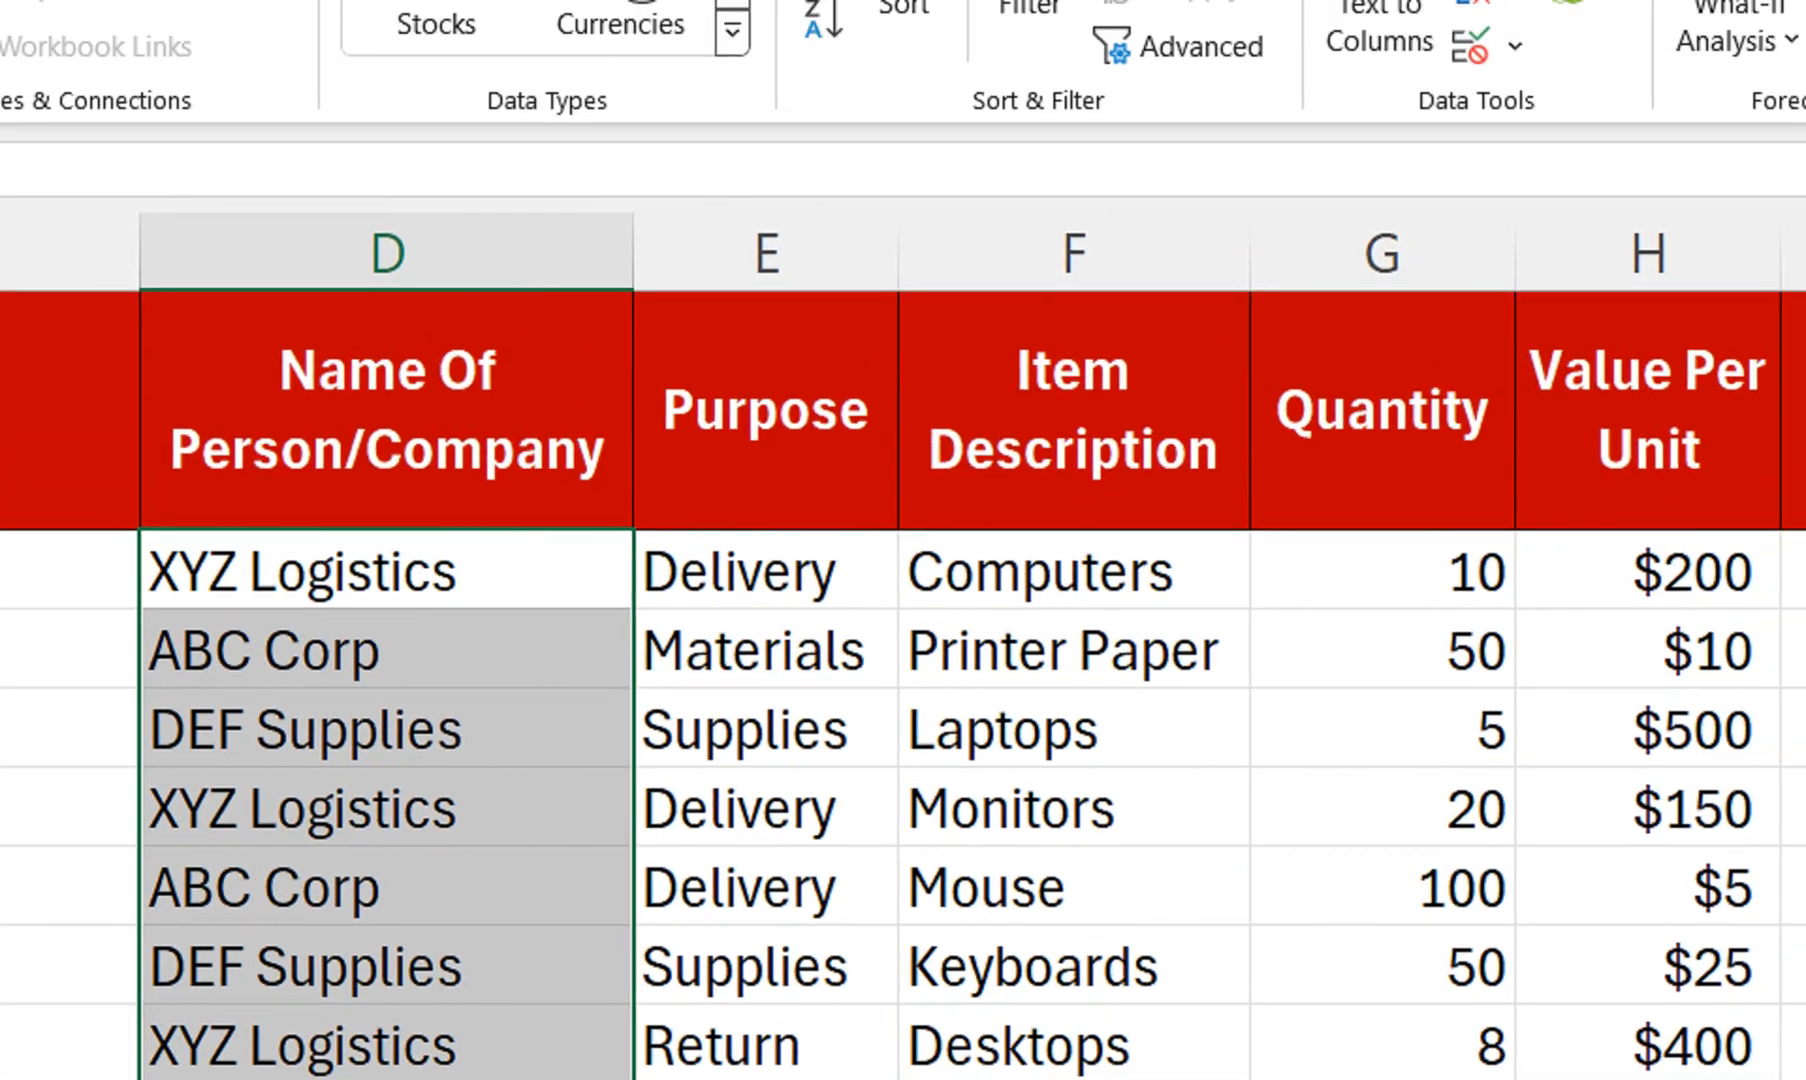
left_click(1439, 229)
left_click(1560, 293)
left_click(685, 706)
left_click(443, 842)
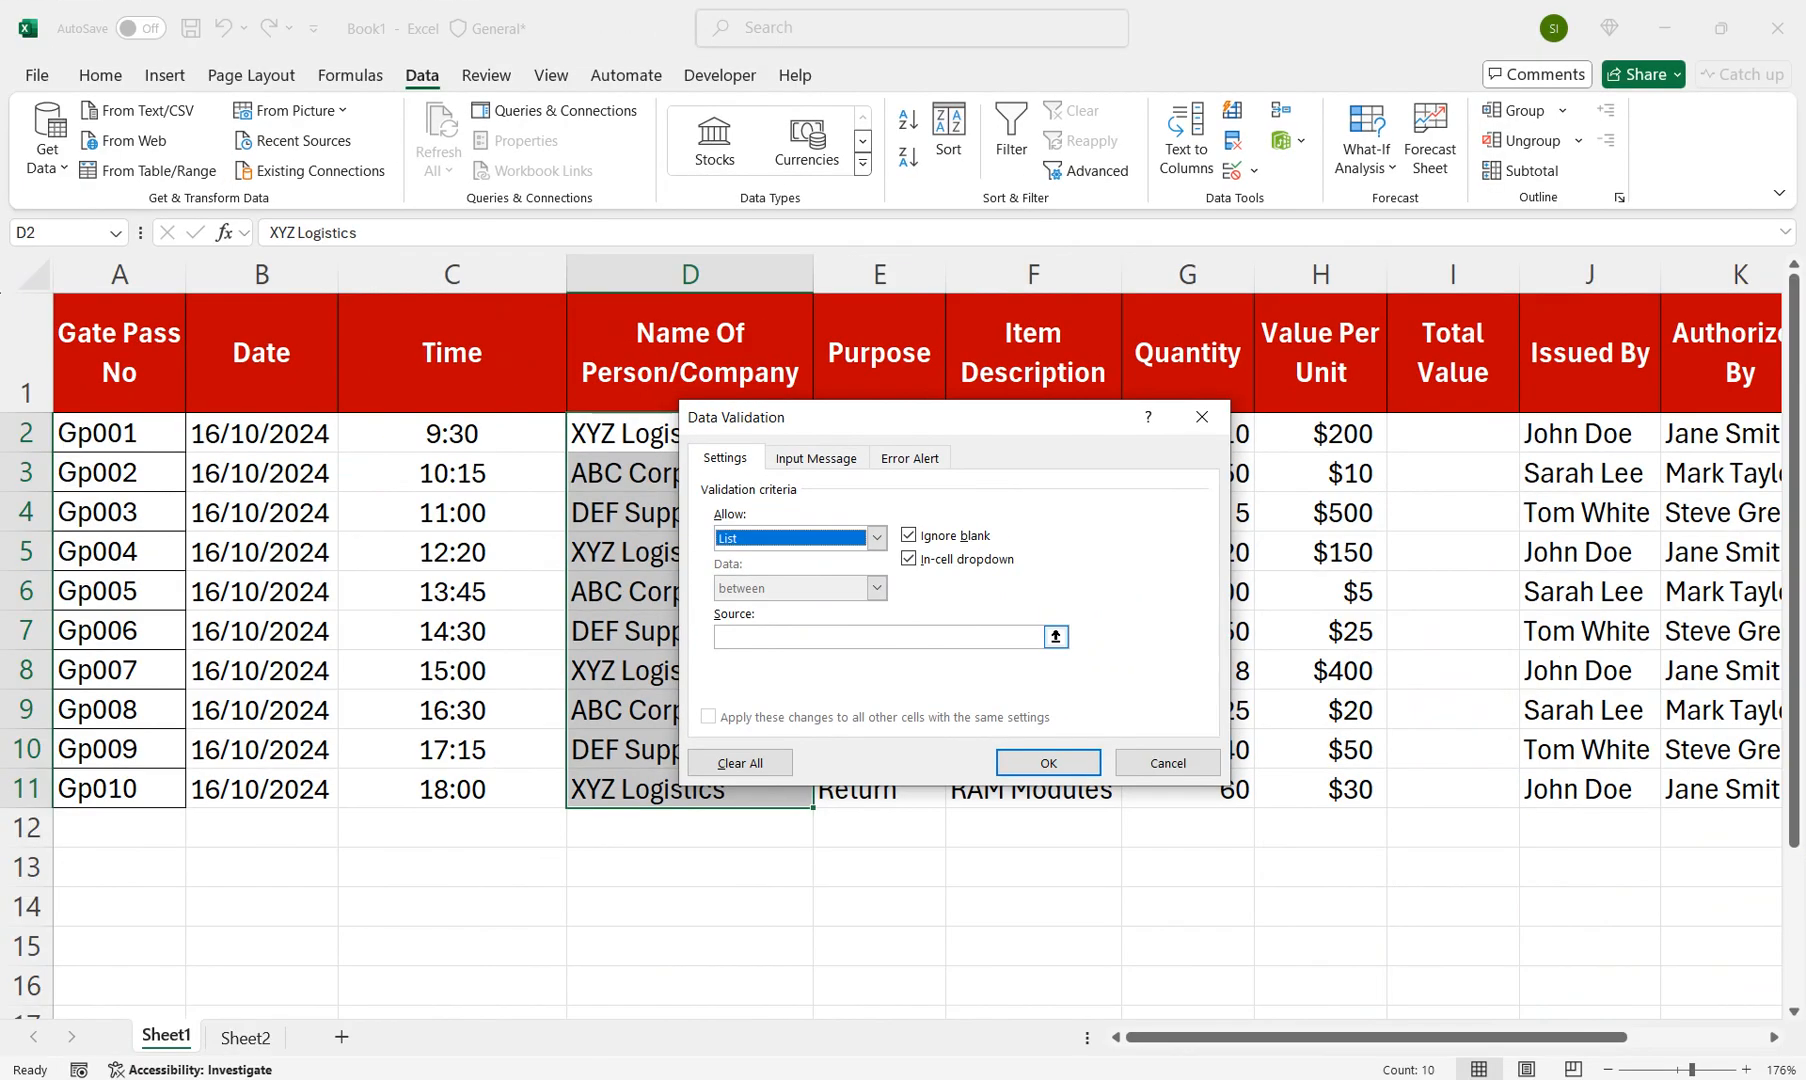
left_click(815, 716)
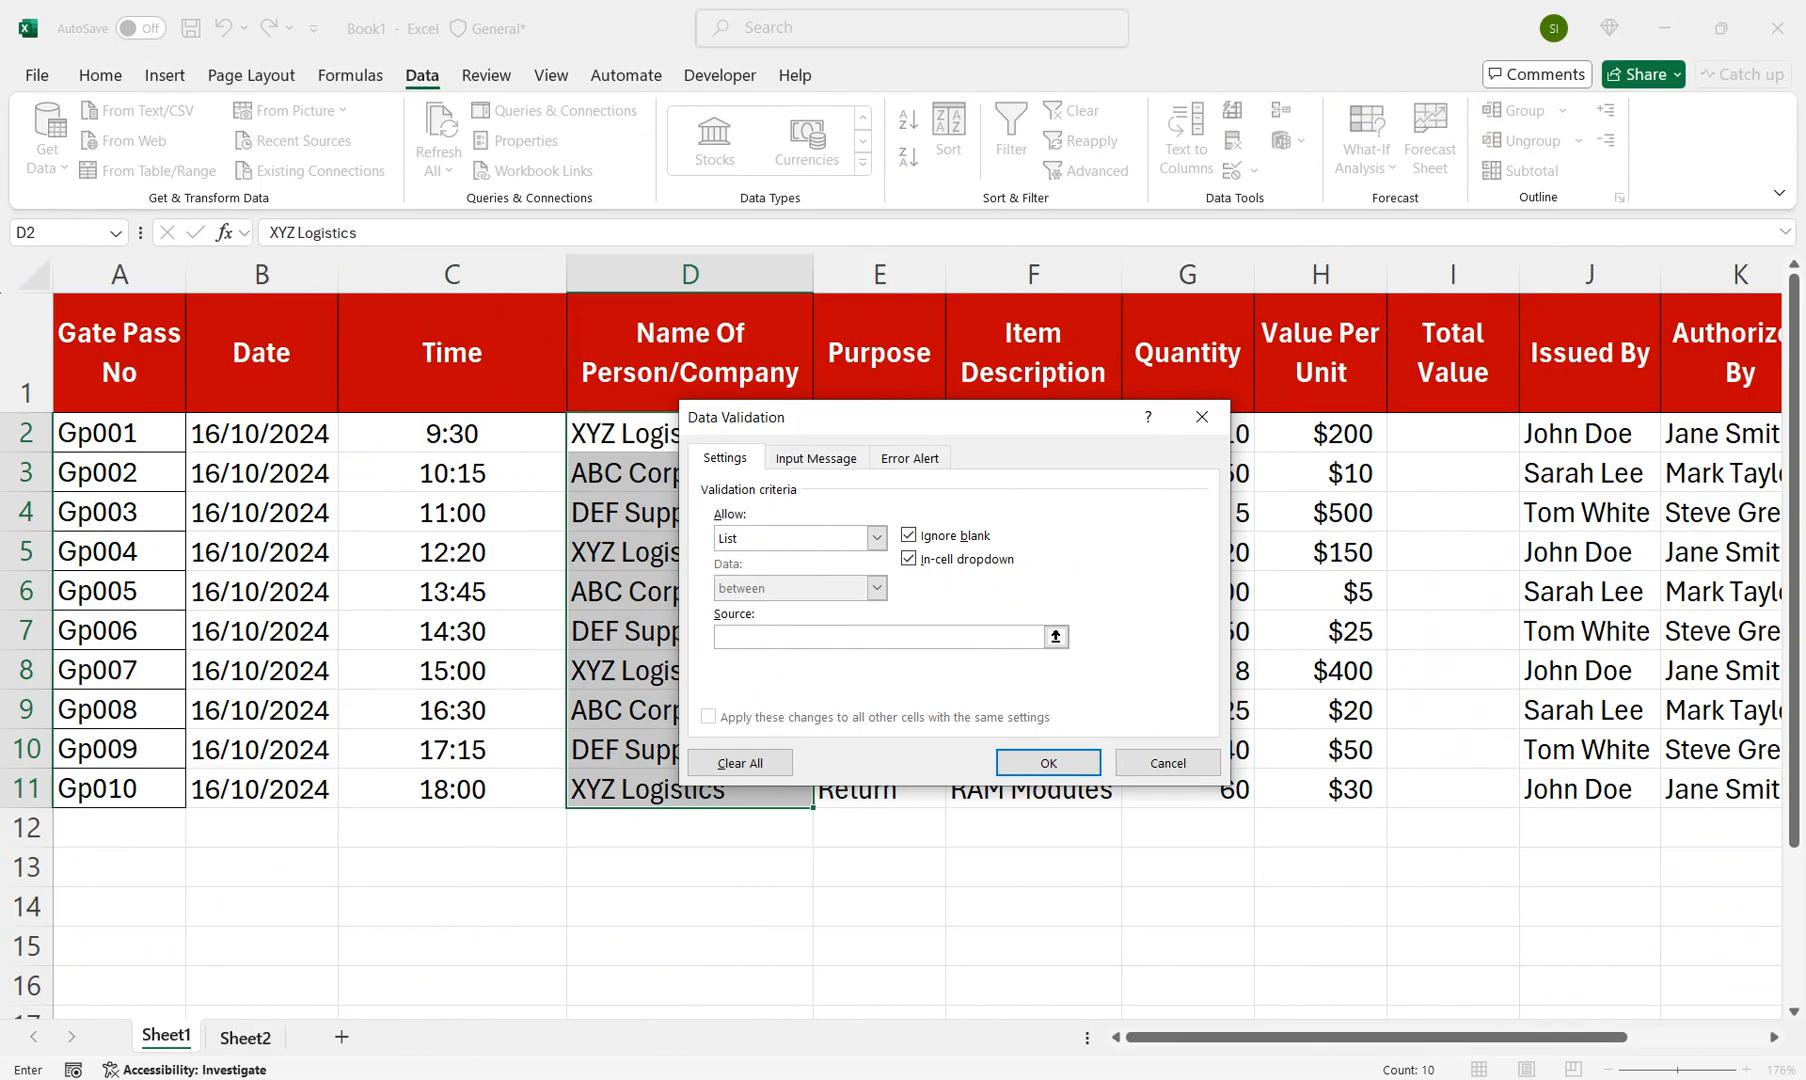
left_click(245, 1037)
left_click_drag(238, 560, 238, 695)
left_click(1048, 763)
Step: Check the company dropdown in D11 and other column D cells, including the empty cell D12
left_click(690, 789)
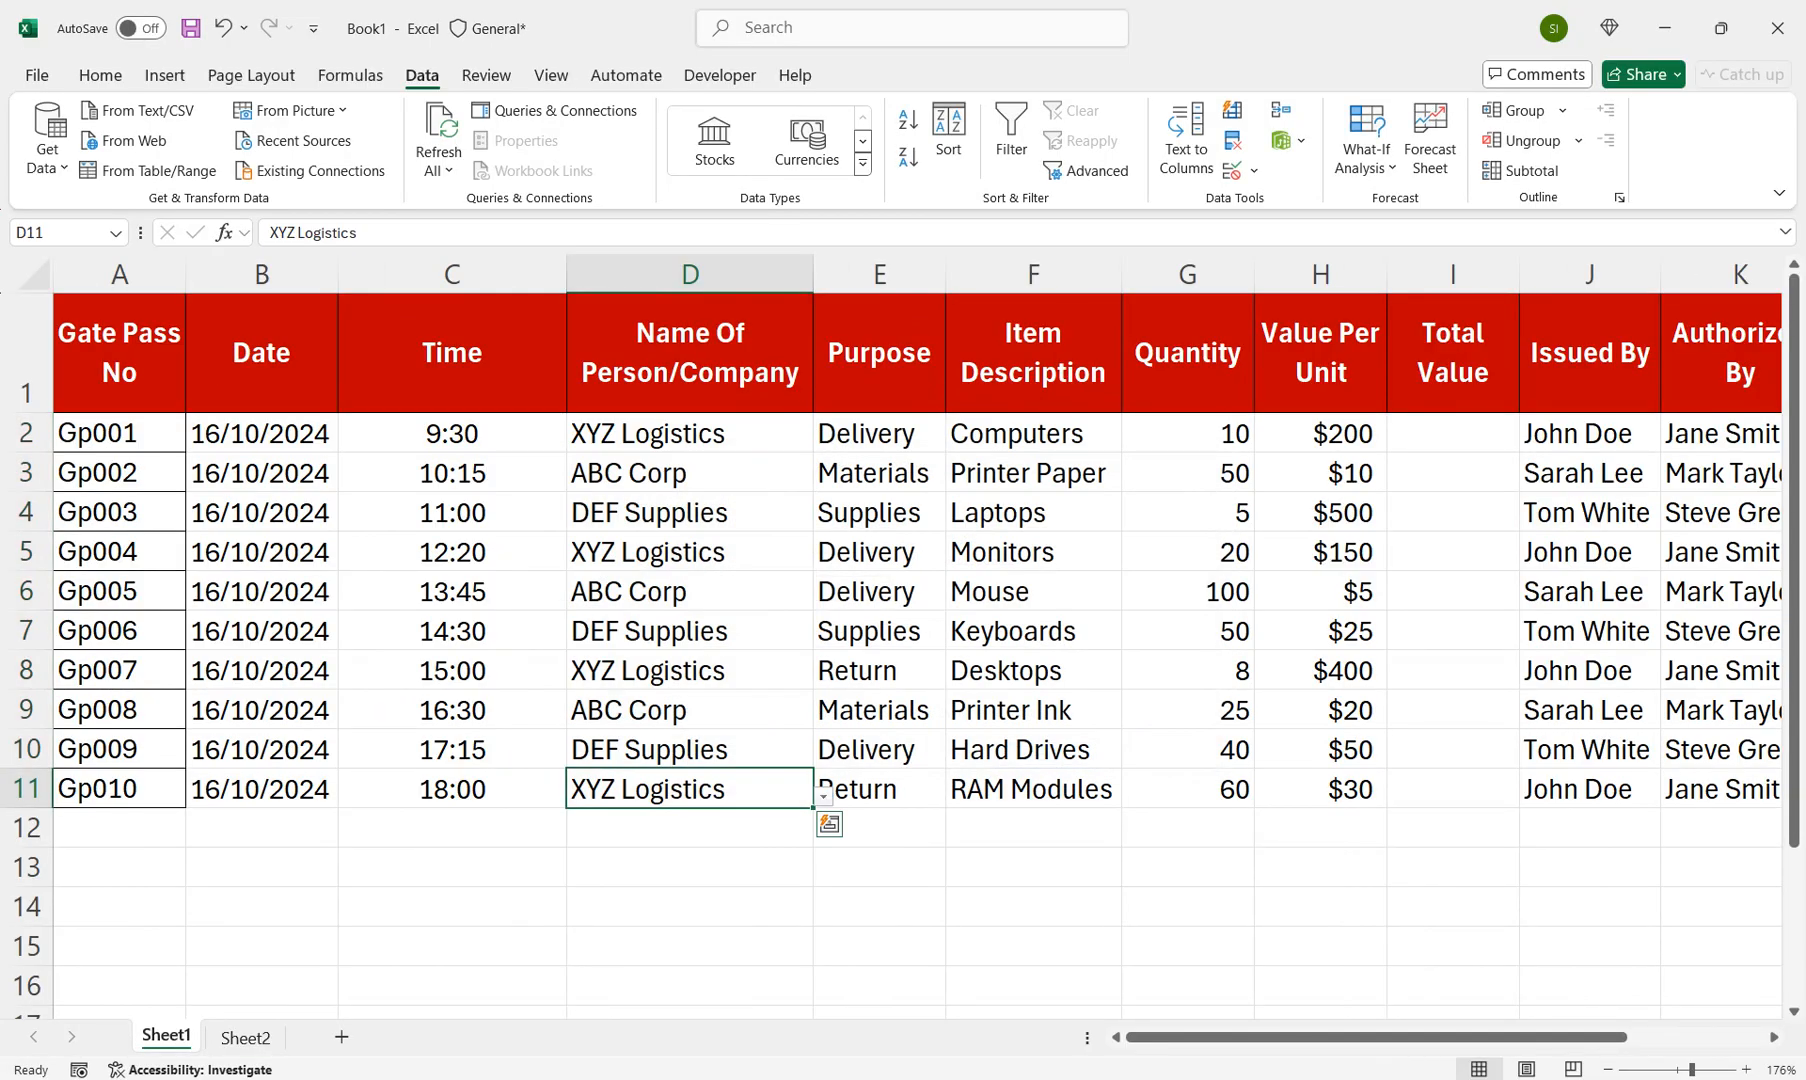
left_click(823, 797)
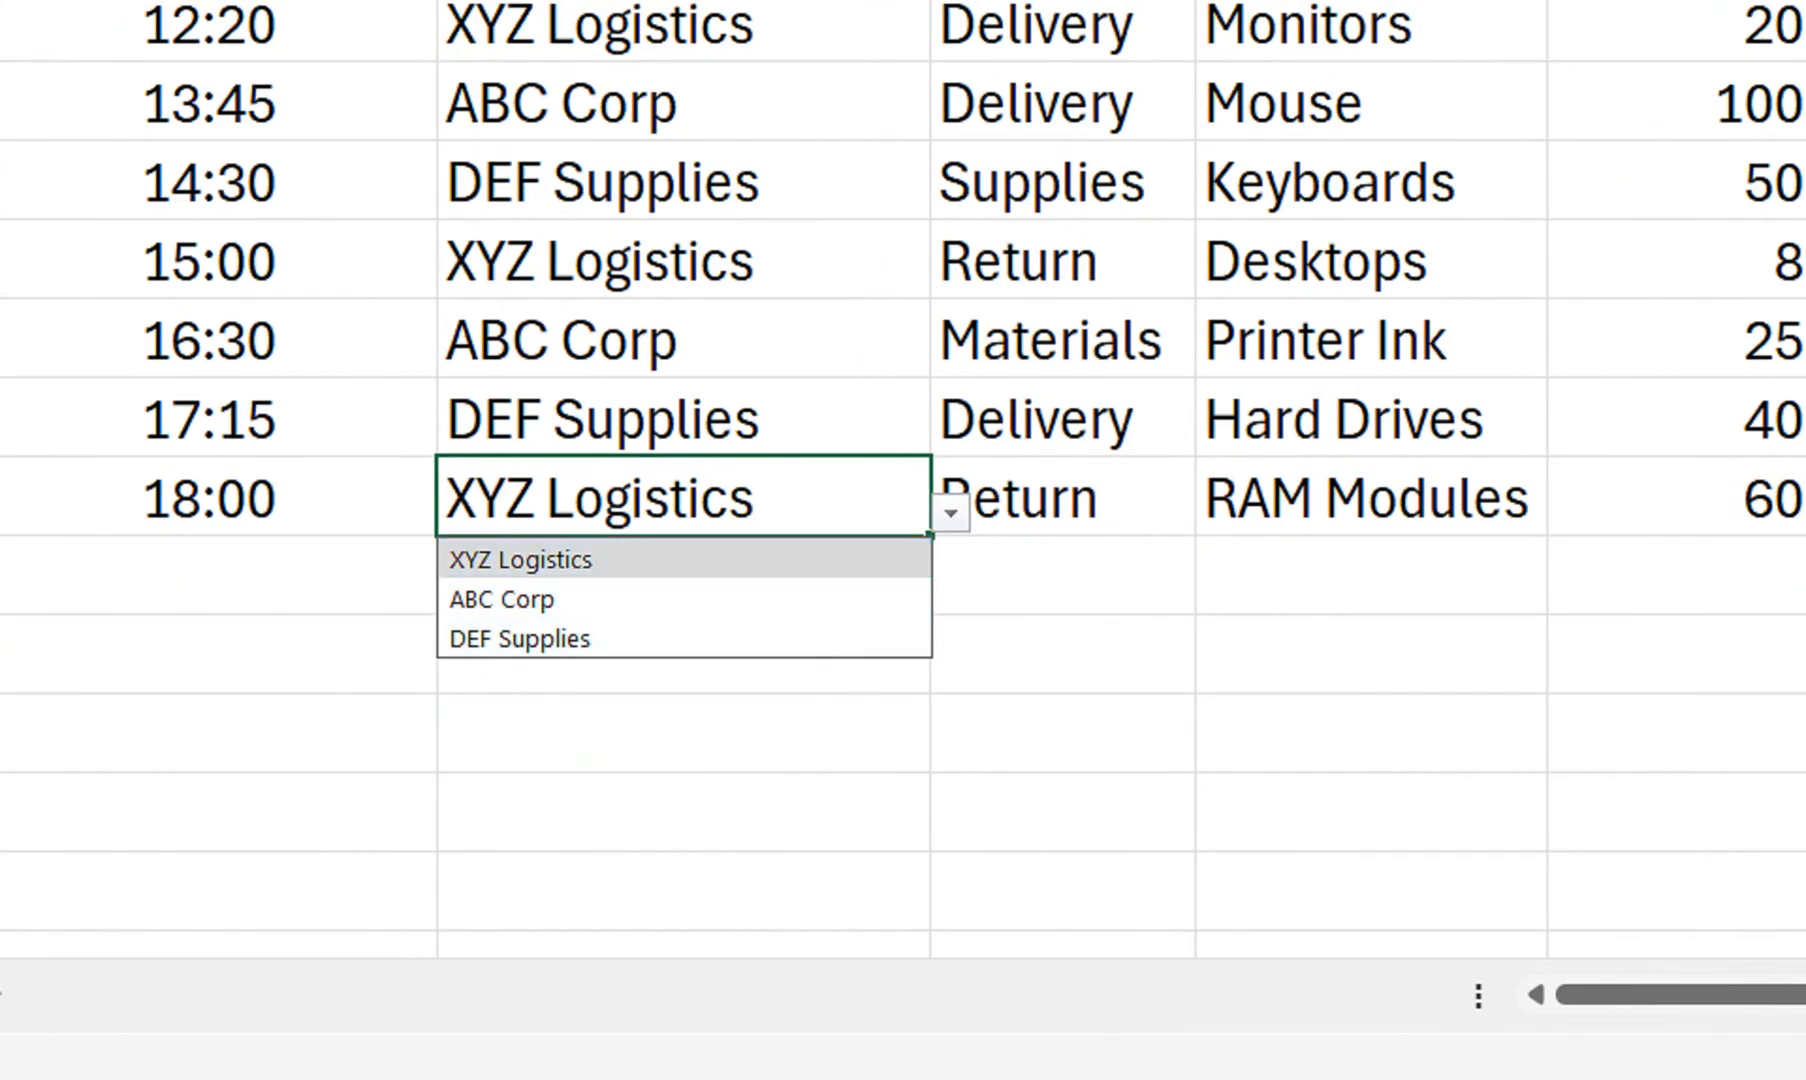
left_click(690, 710)
left_click(951, 355)
left_click(683, 183)
left_click(683, 574)
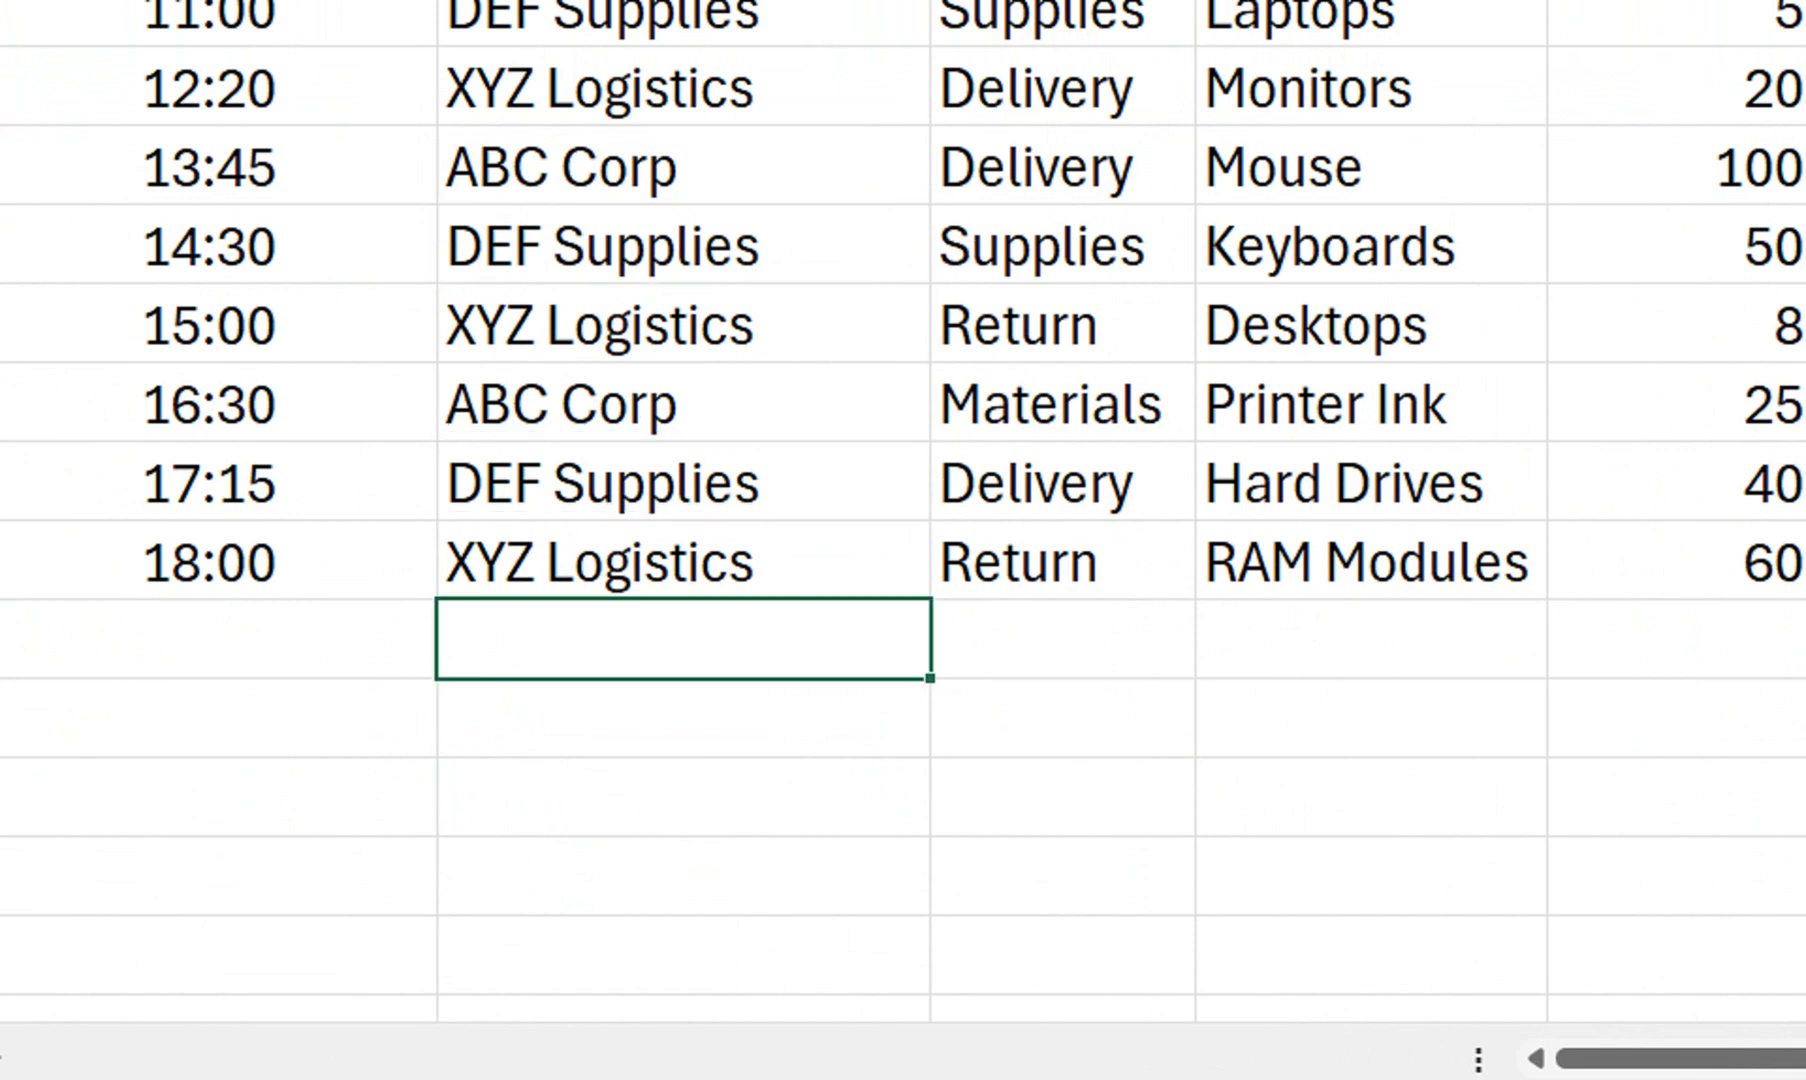
Step: Copy cell D11 and paste only its validation into the empty cells D12:D16
left_click(683, 561)
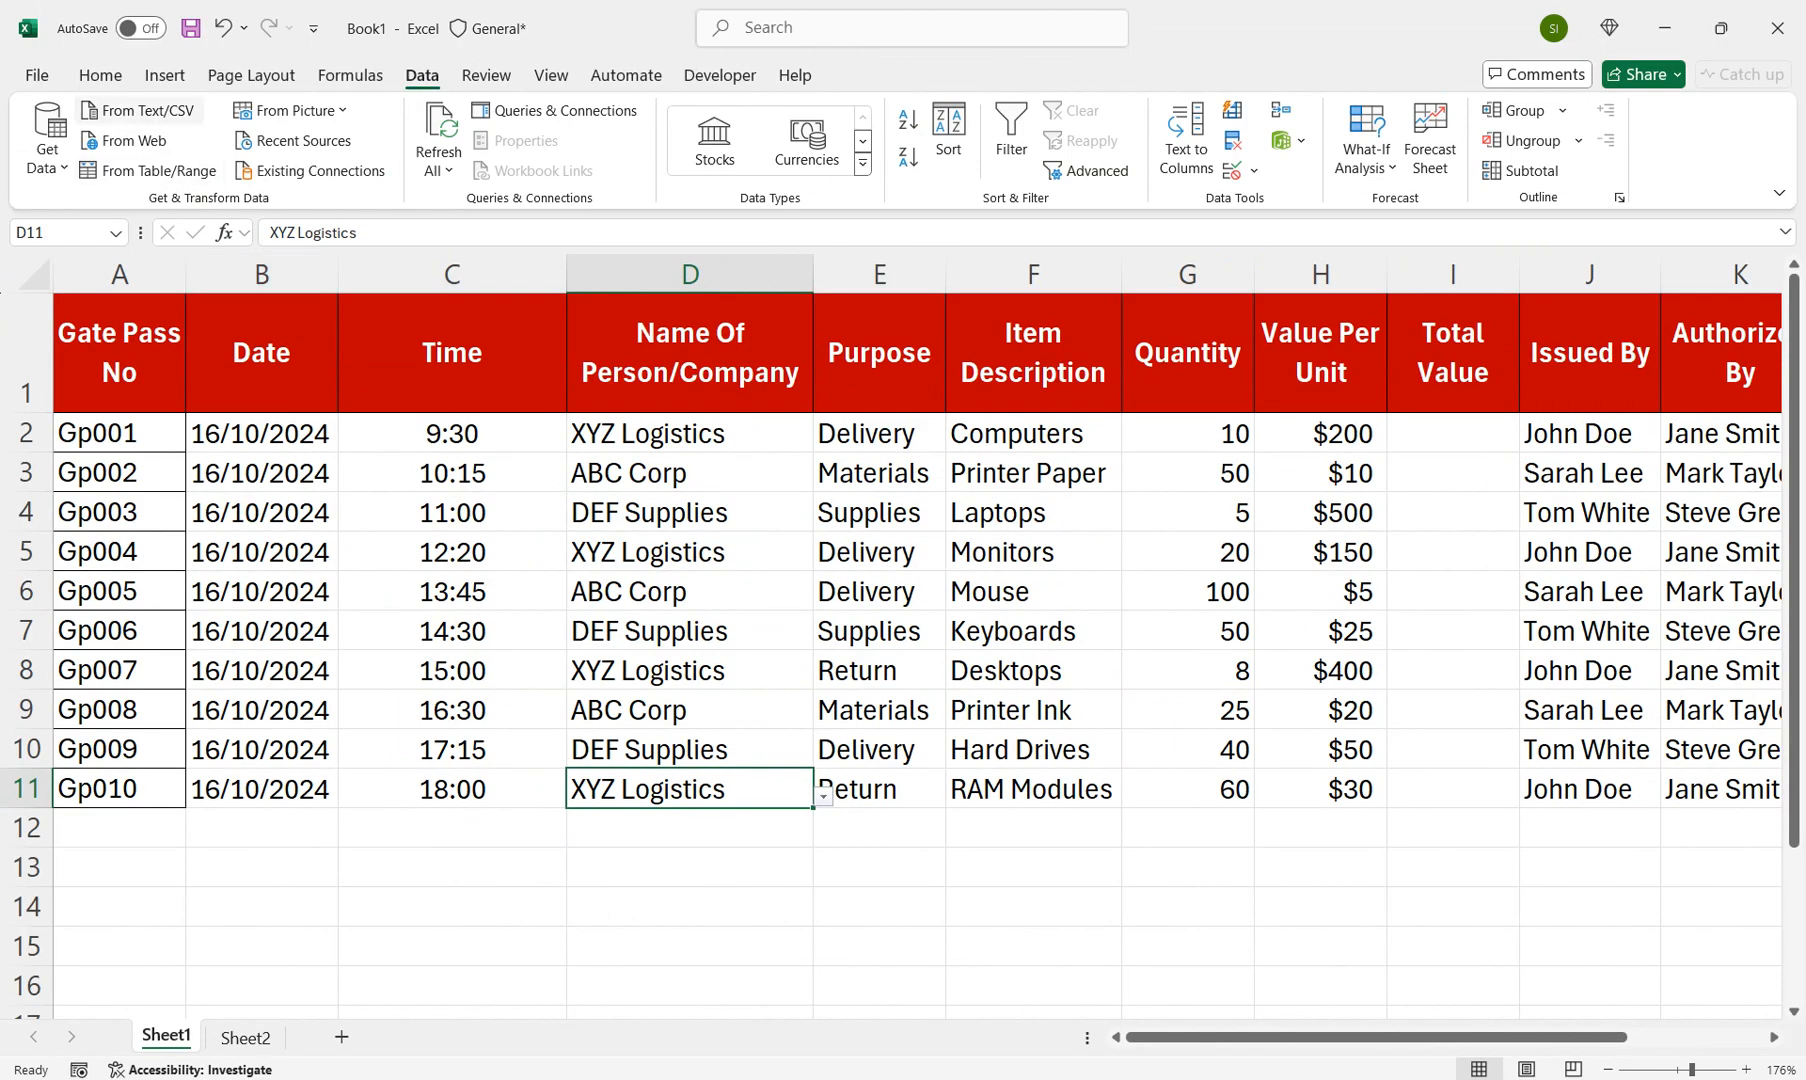
left_click(100, 75)
left_click(106, 140)
left_click(121, 173)
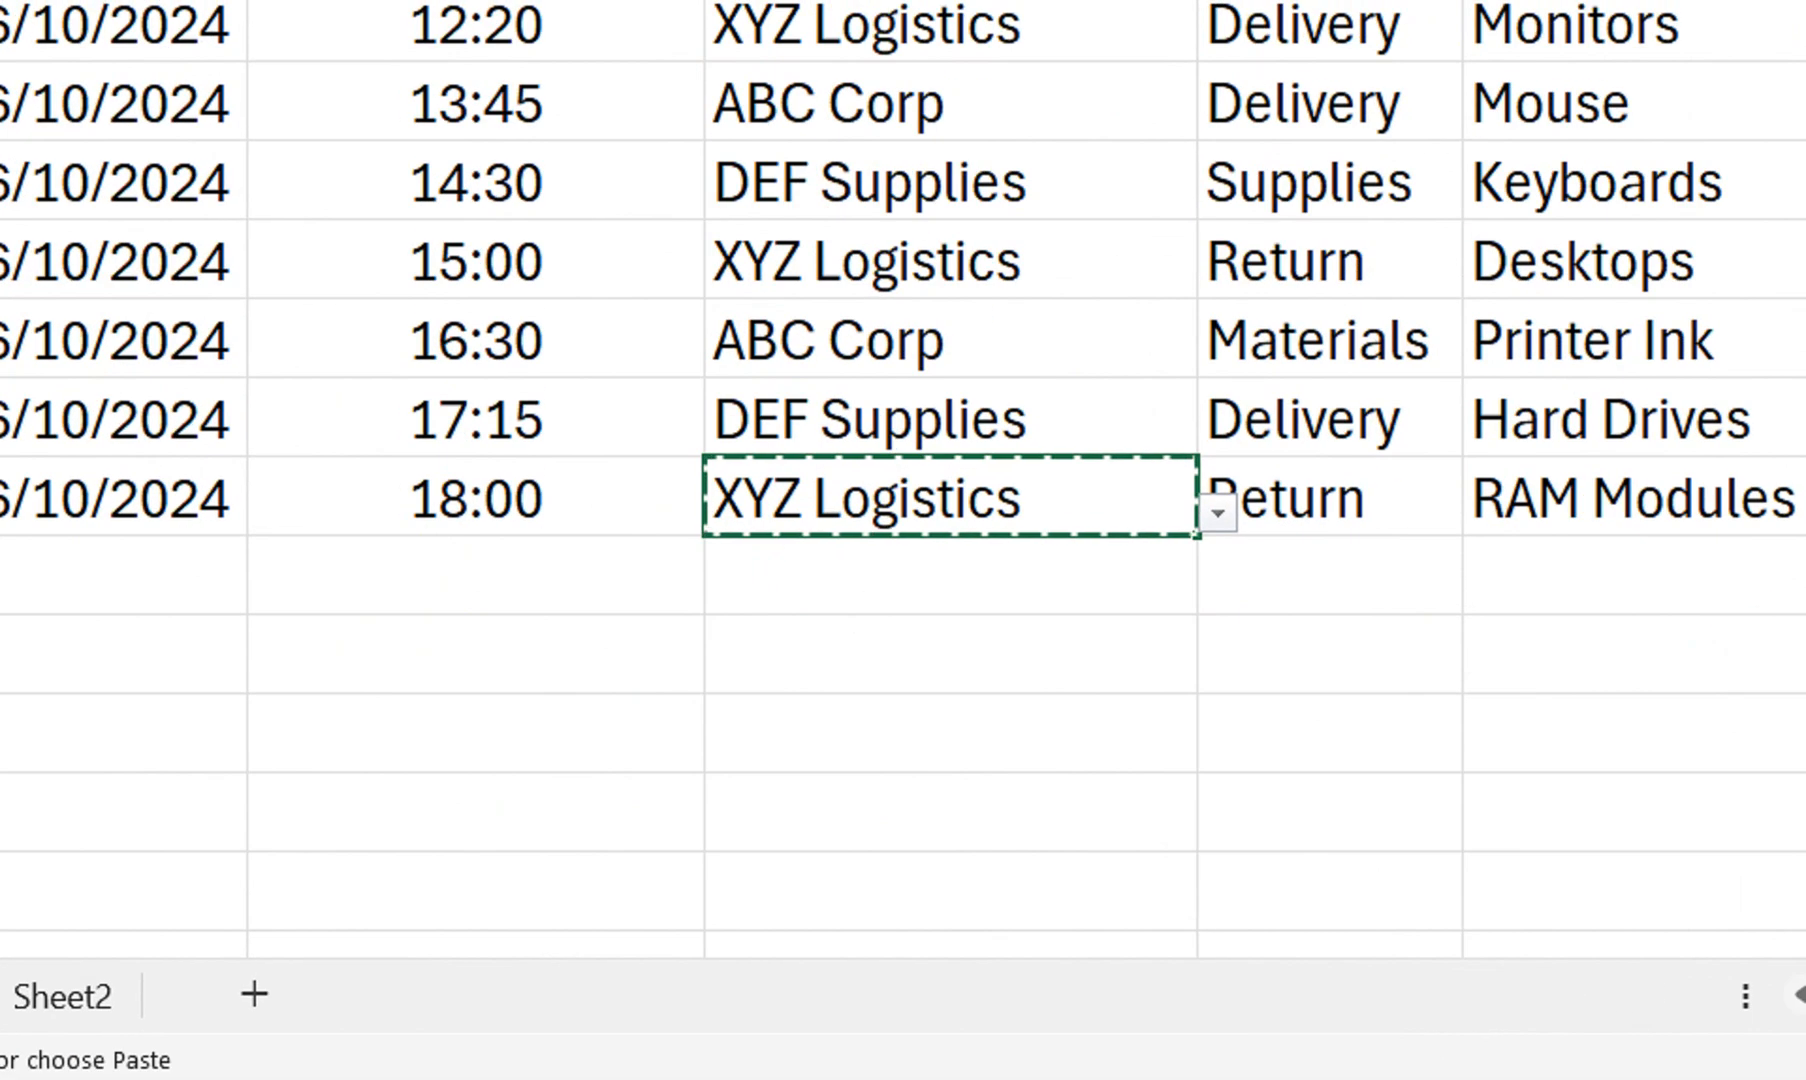
left_click_drag(950, 575, 950, 892)
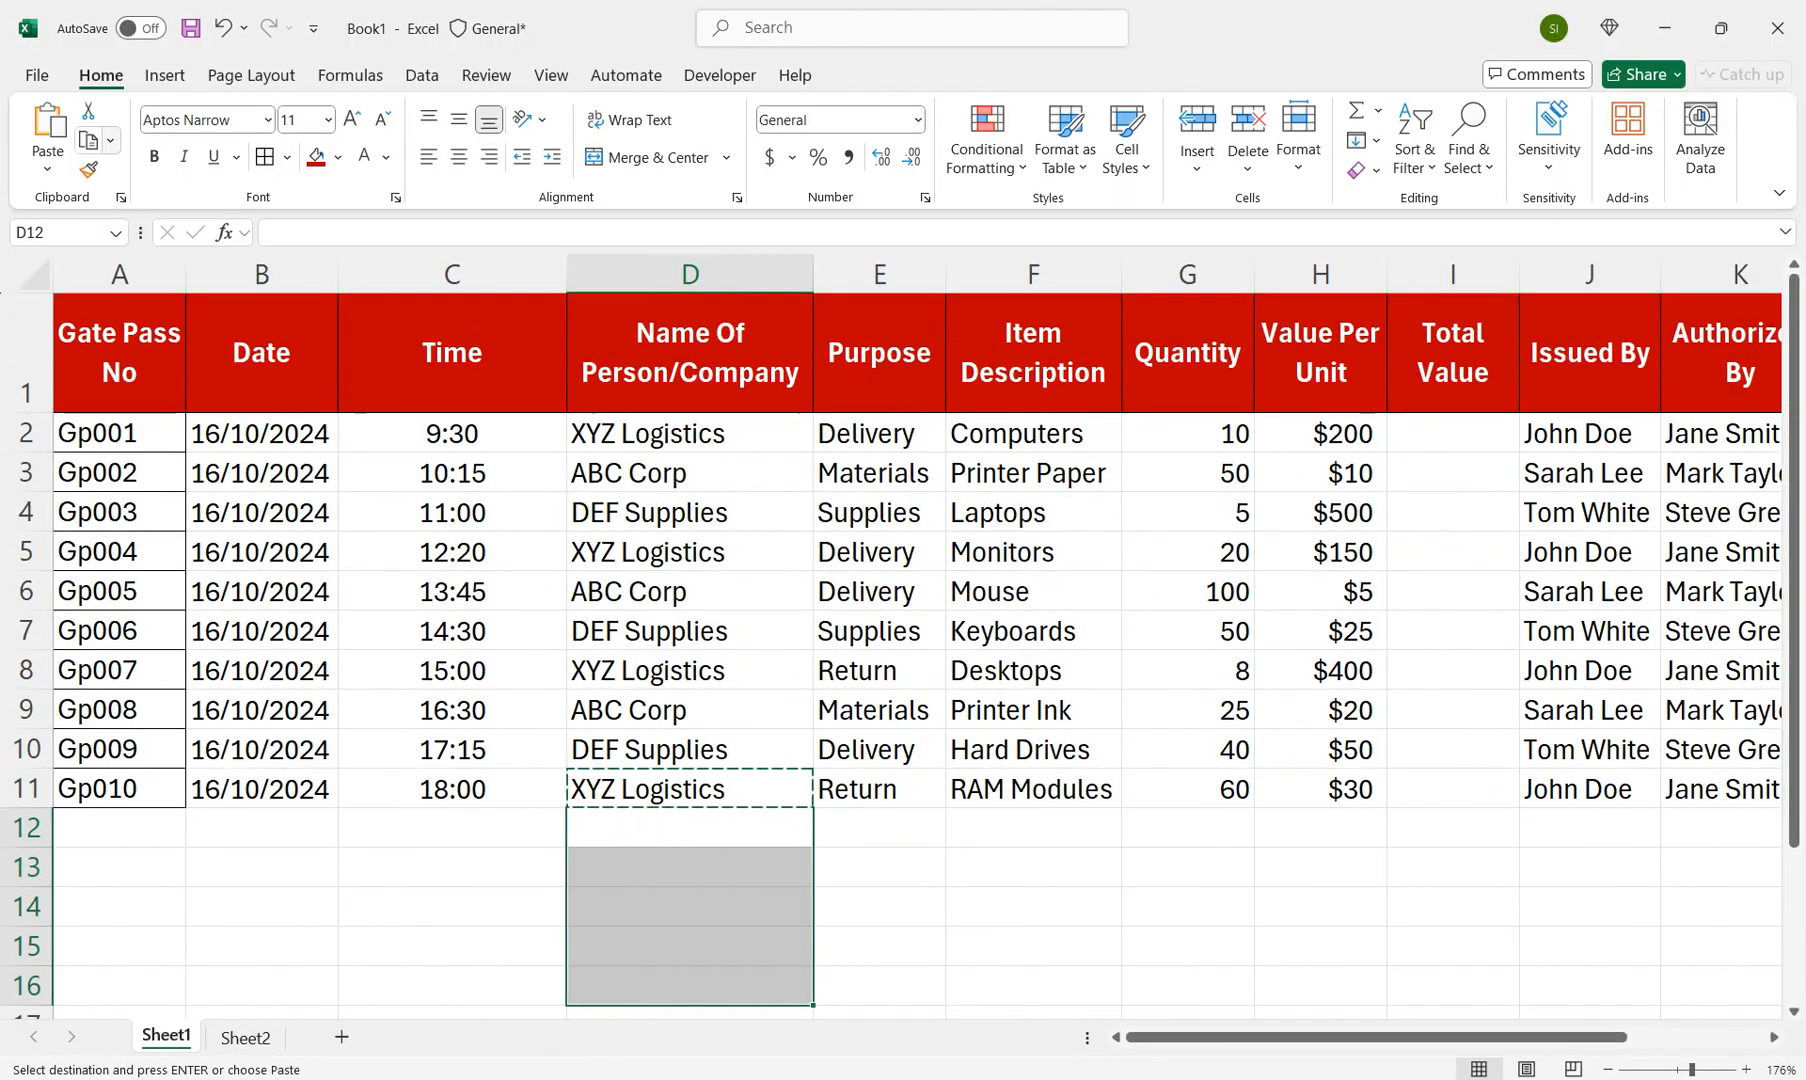
left_click(110, 140)
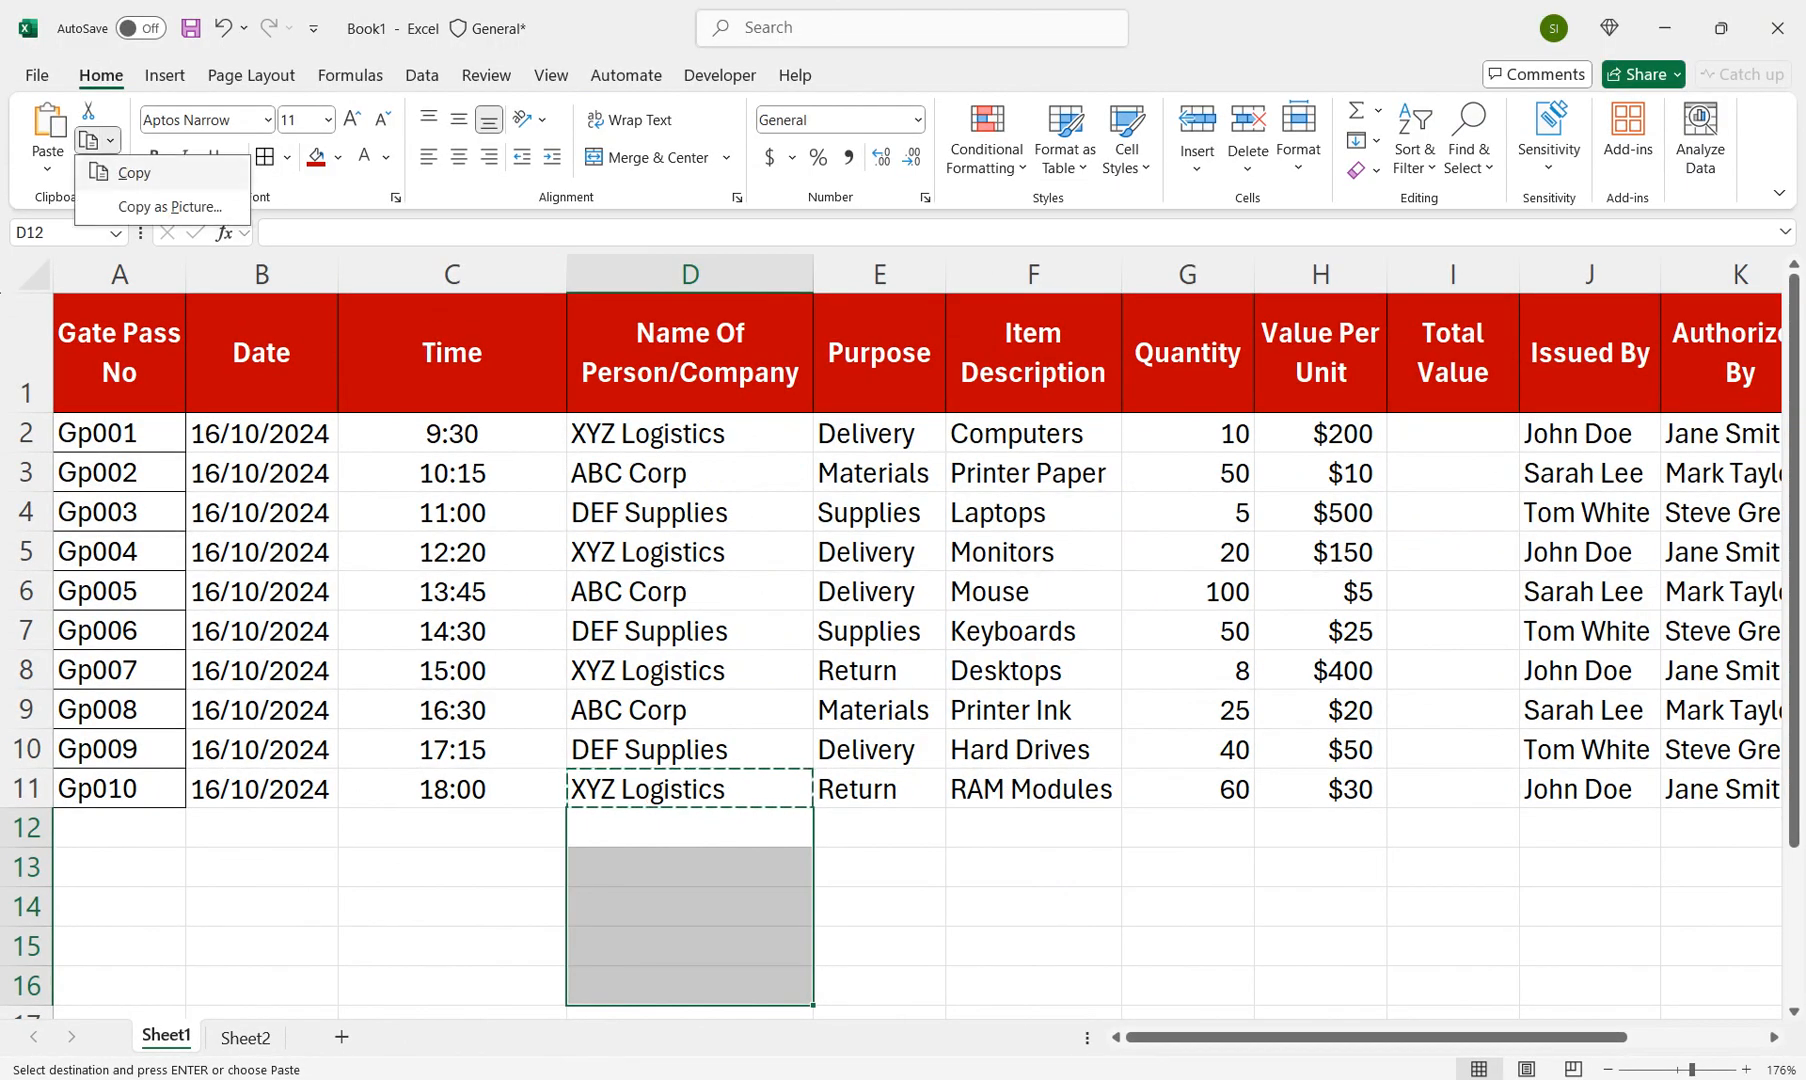
left_click(47, 168)
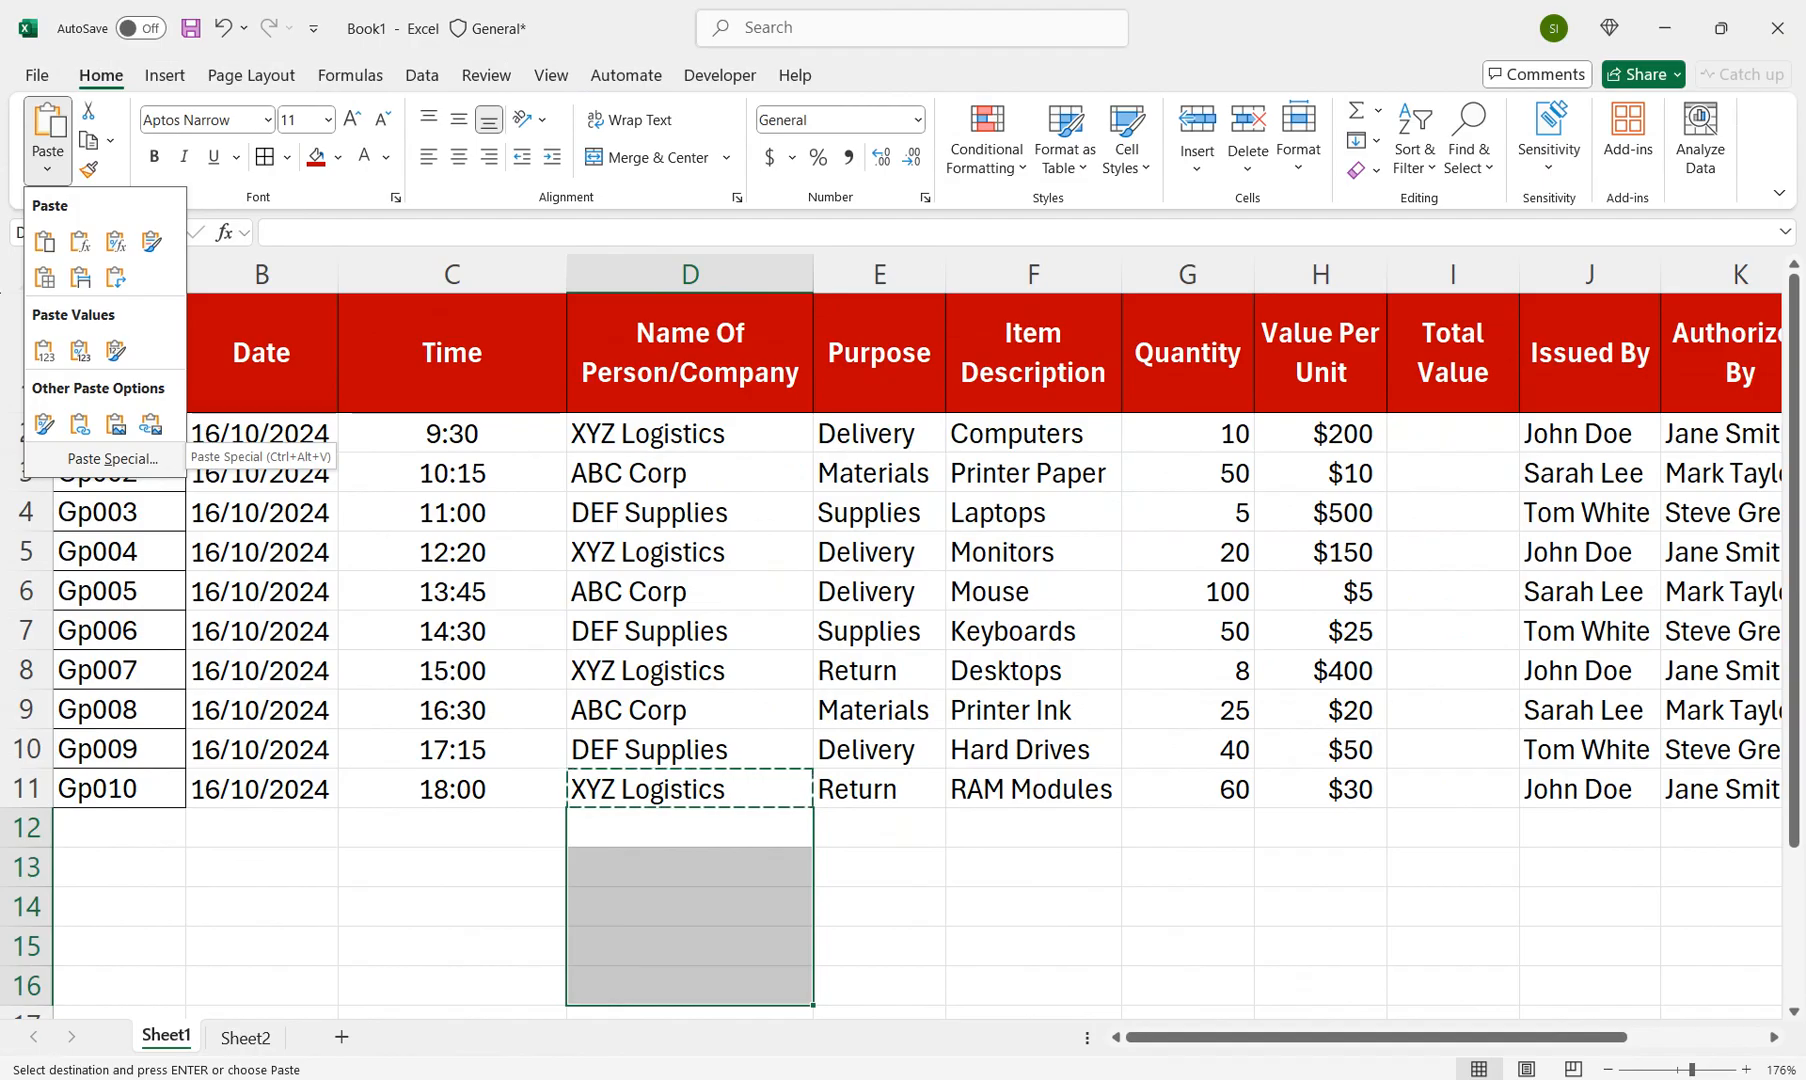
left_click(112, 458)
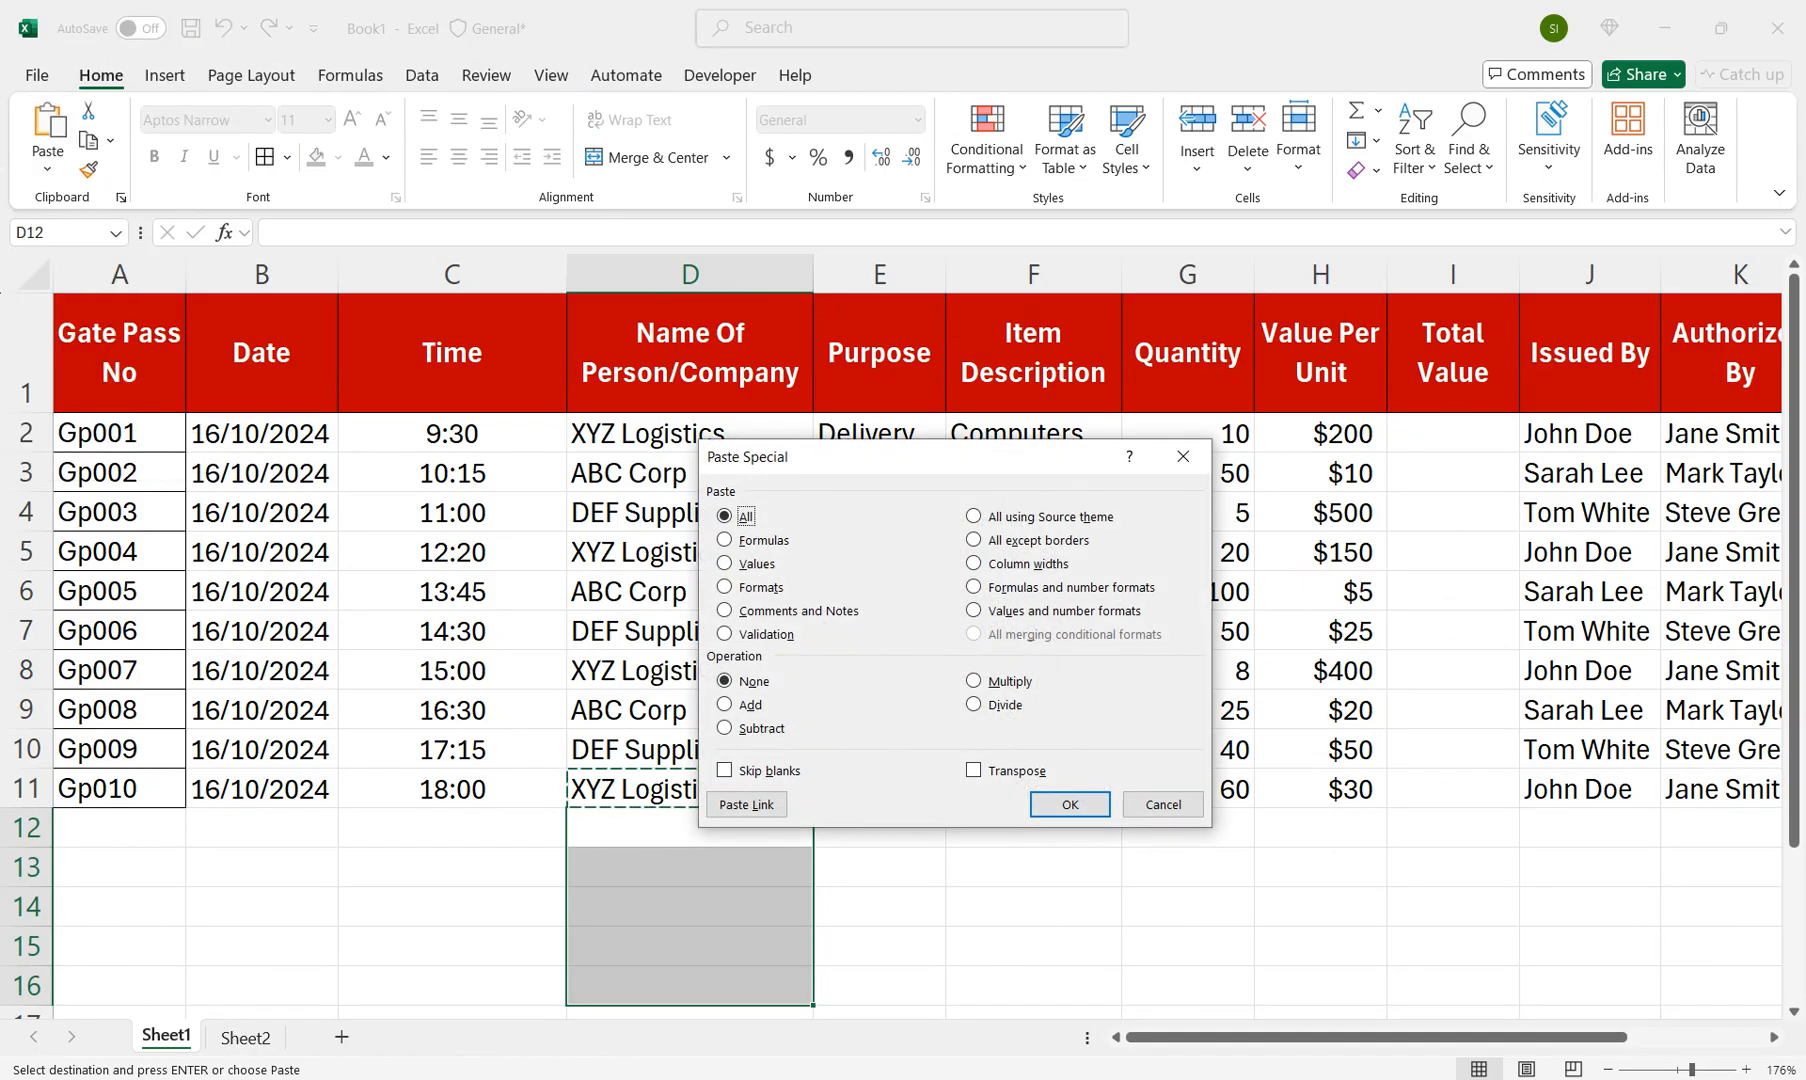
left_click(769, 709)
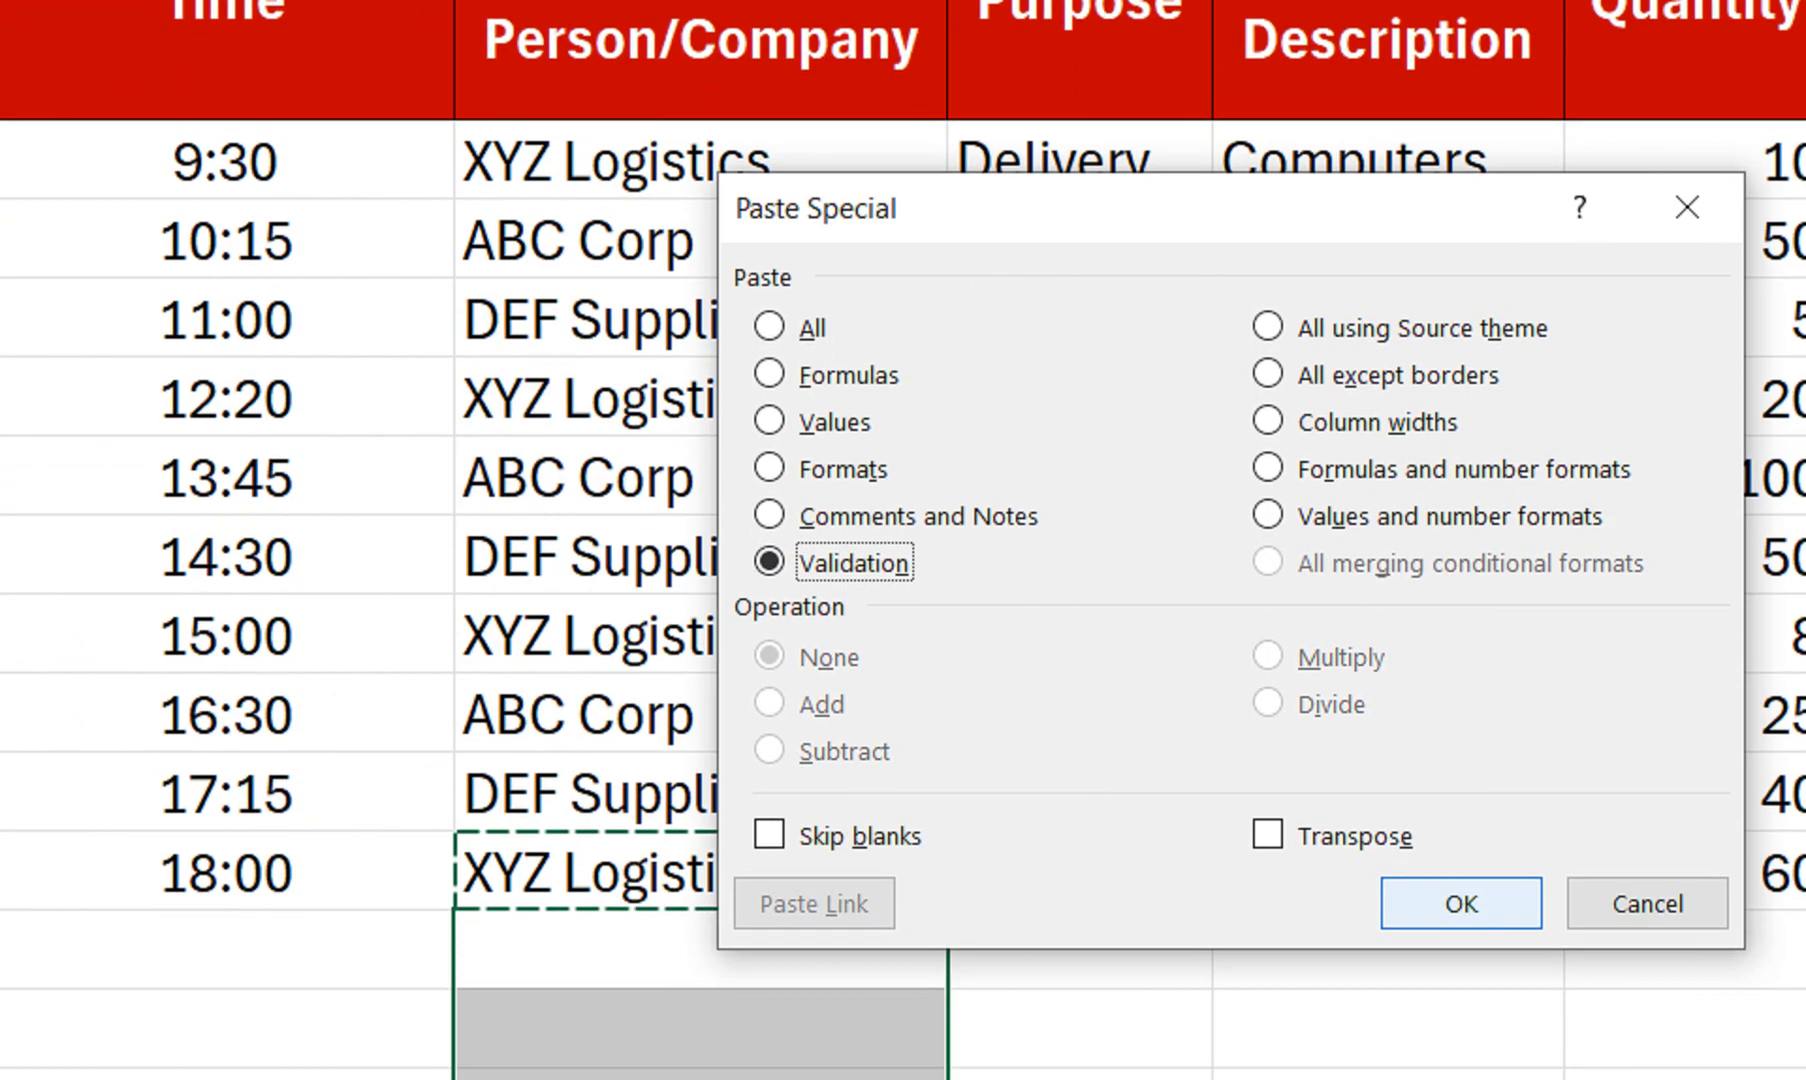
left_click(1461, 1050)
Step: Test the copied dropdown by picking XYZ Logistics in D12, check the cells below, and clear D12
key("alt+Down")
key("Return")
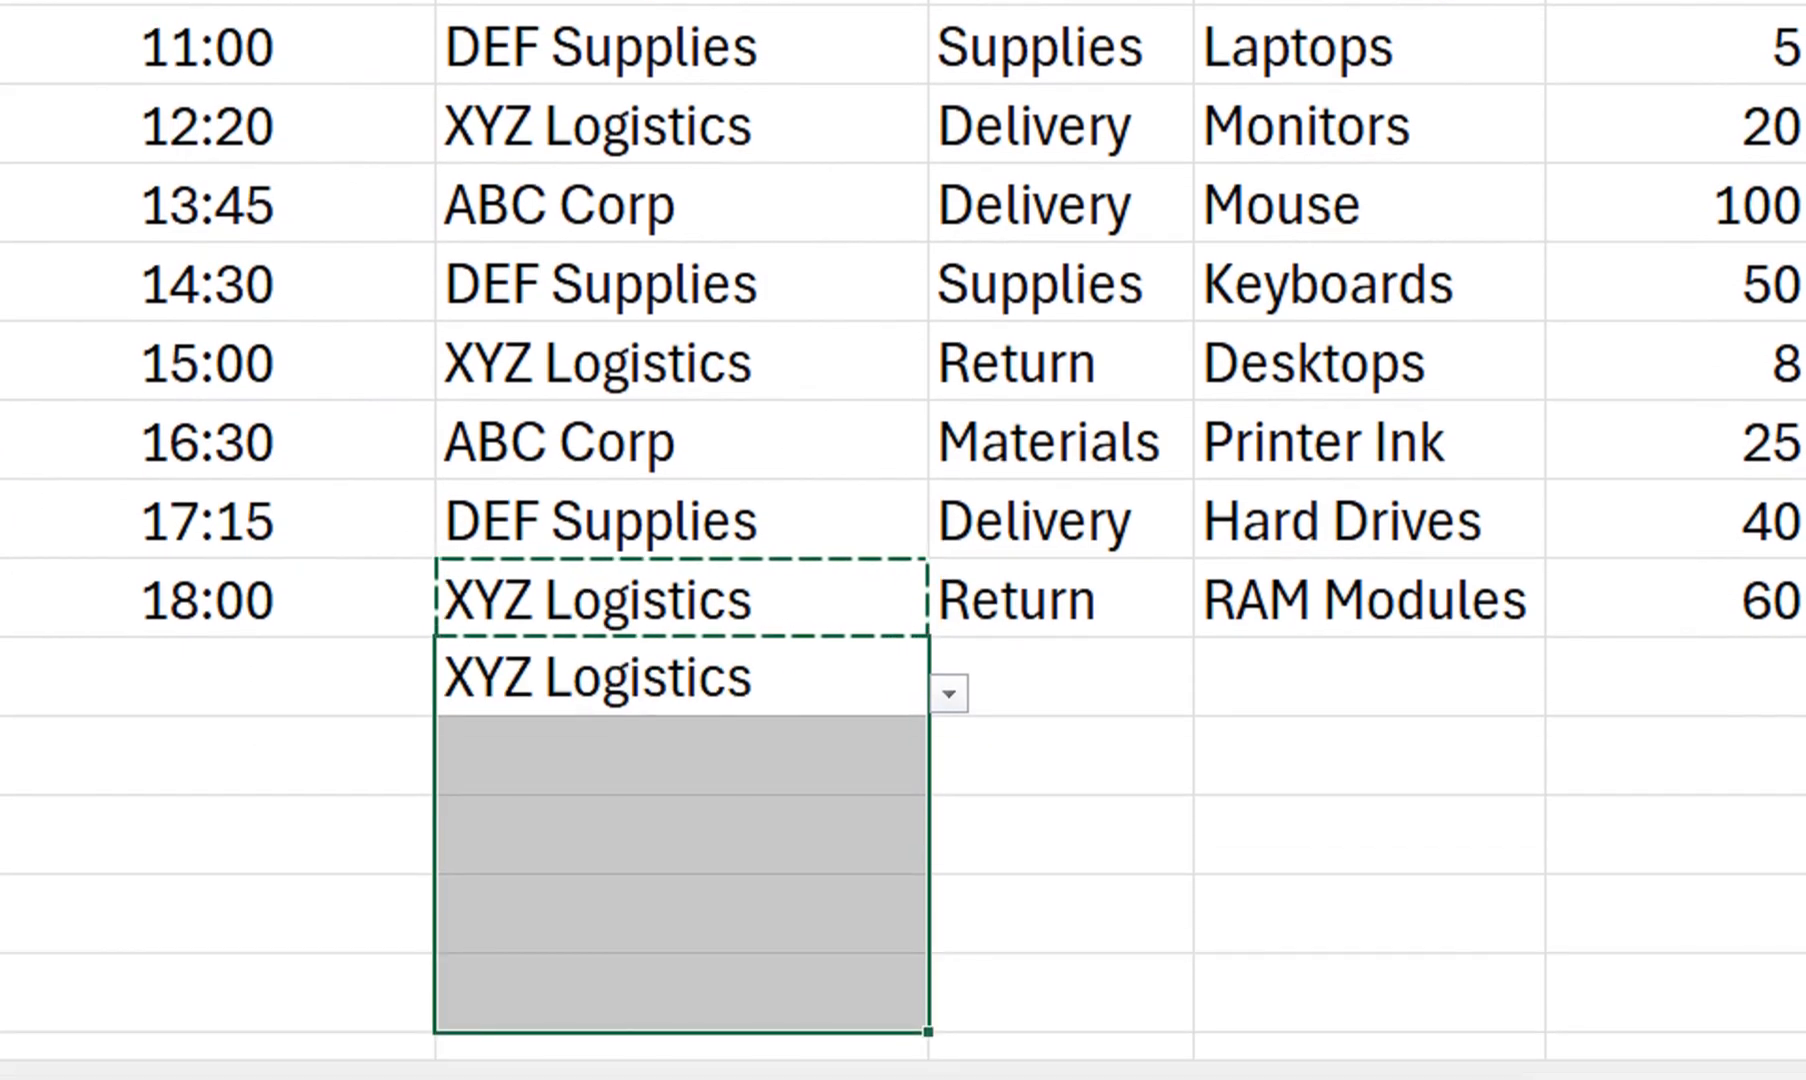
key("Down")
key("Down")
key("Down")
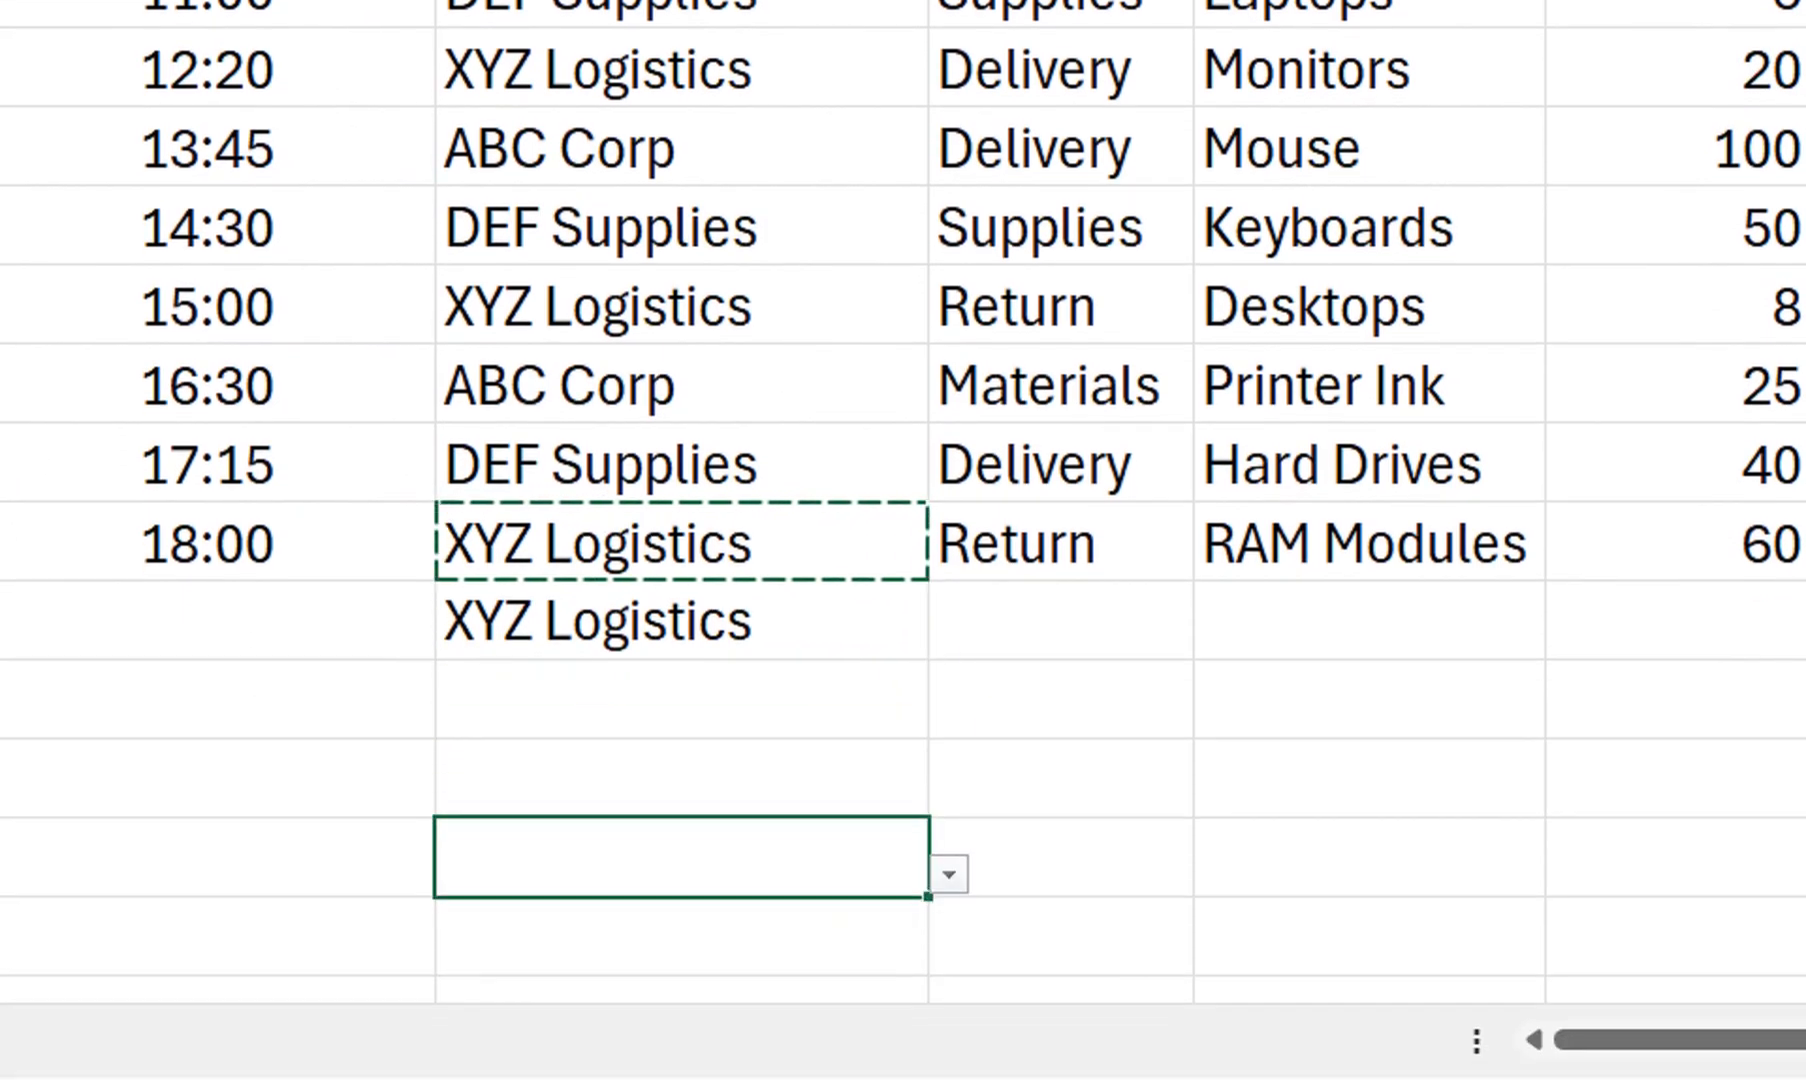
key("Up")
key("Up")
key("Up")
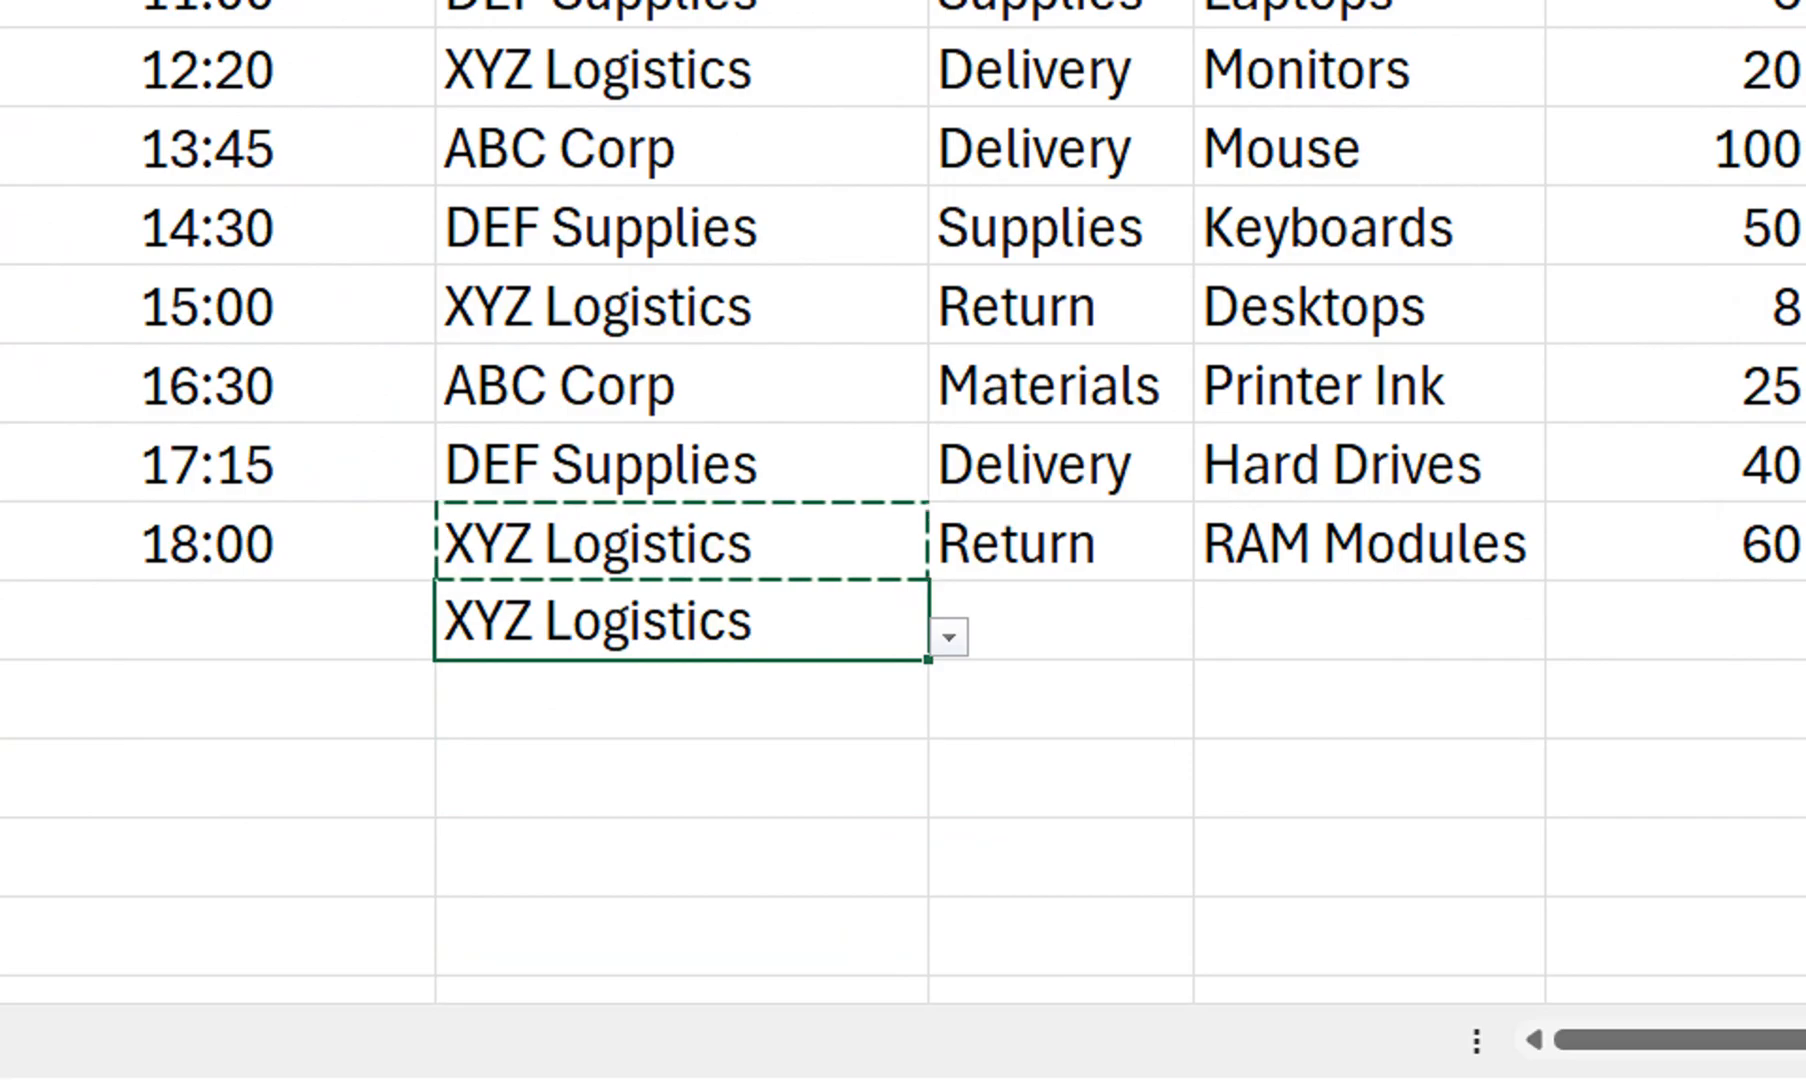
key("Delete")
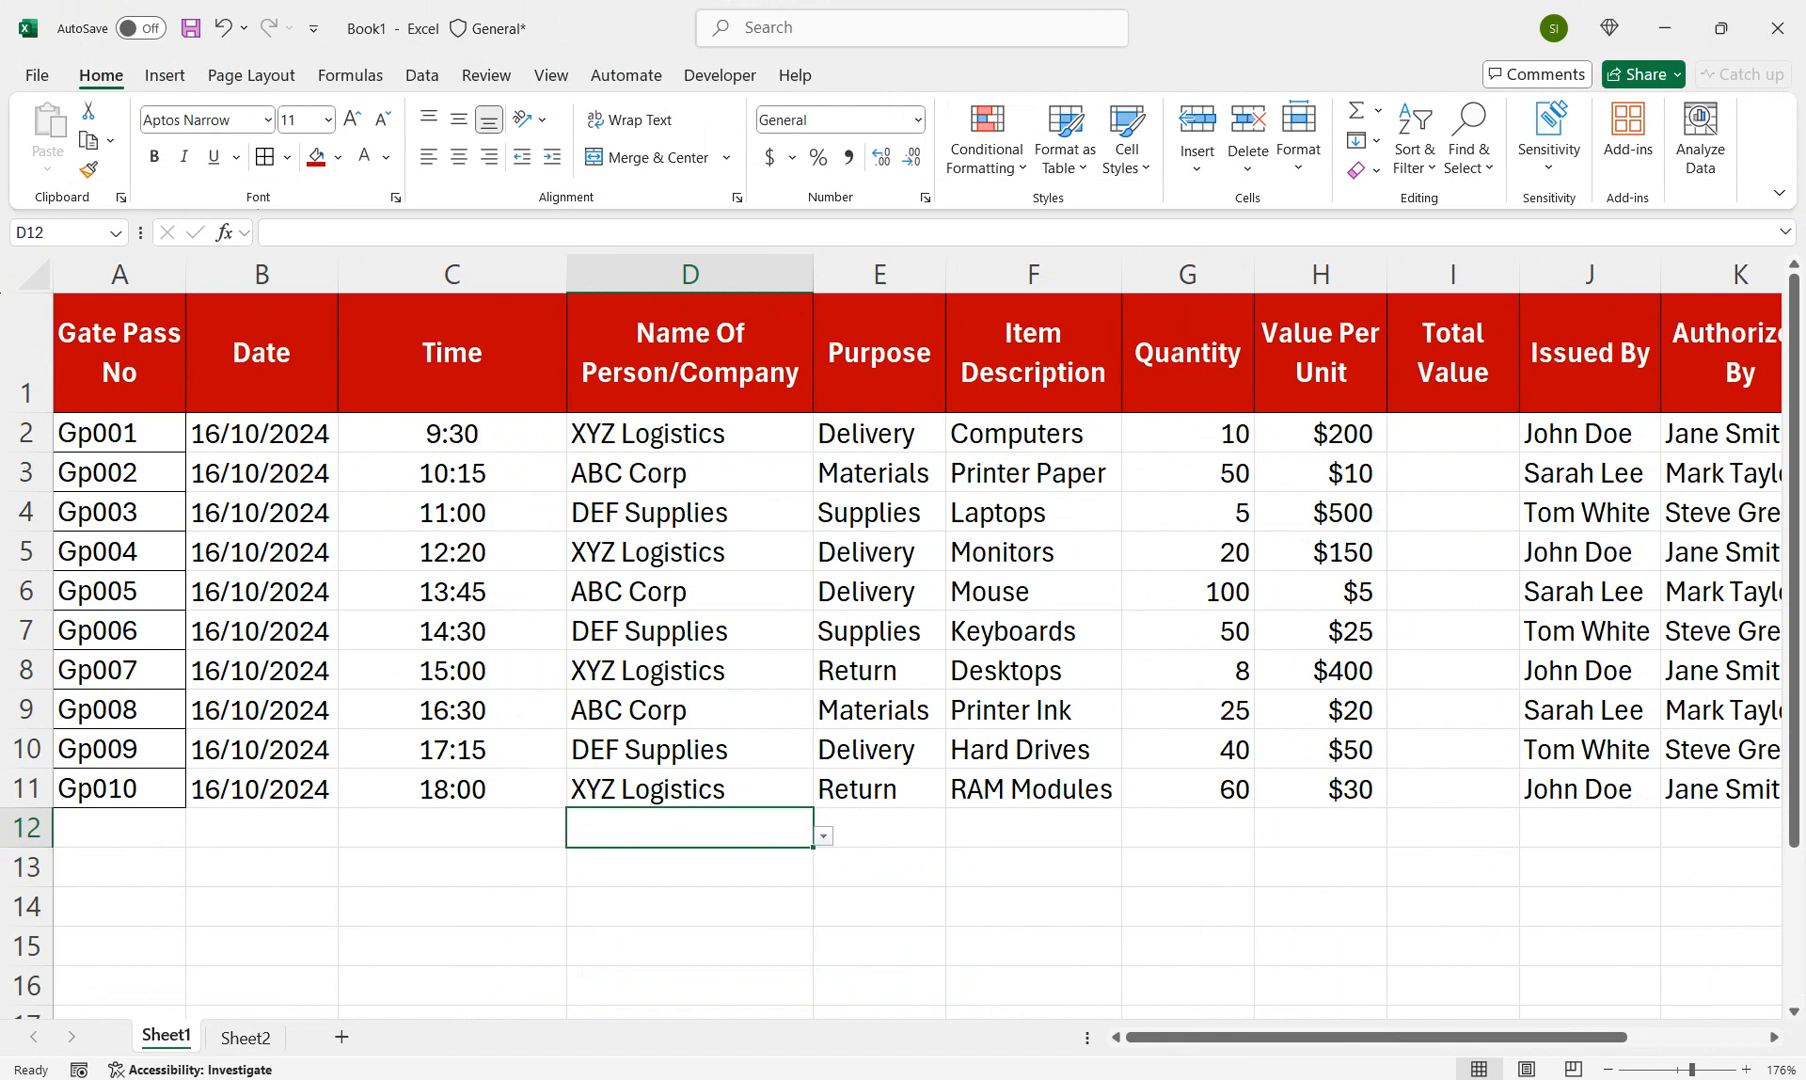
Step: Apply list data validation to the Purpose cells E2:E11, using Sheet2 cells B2:B5 as the source
left_click_drag(880, 433, 880, 789)
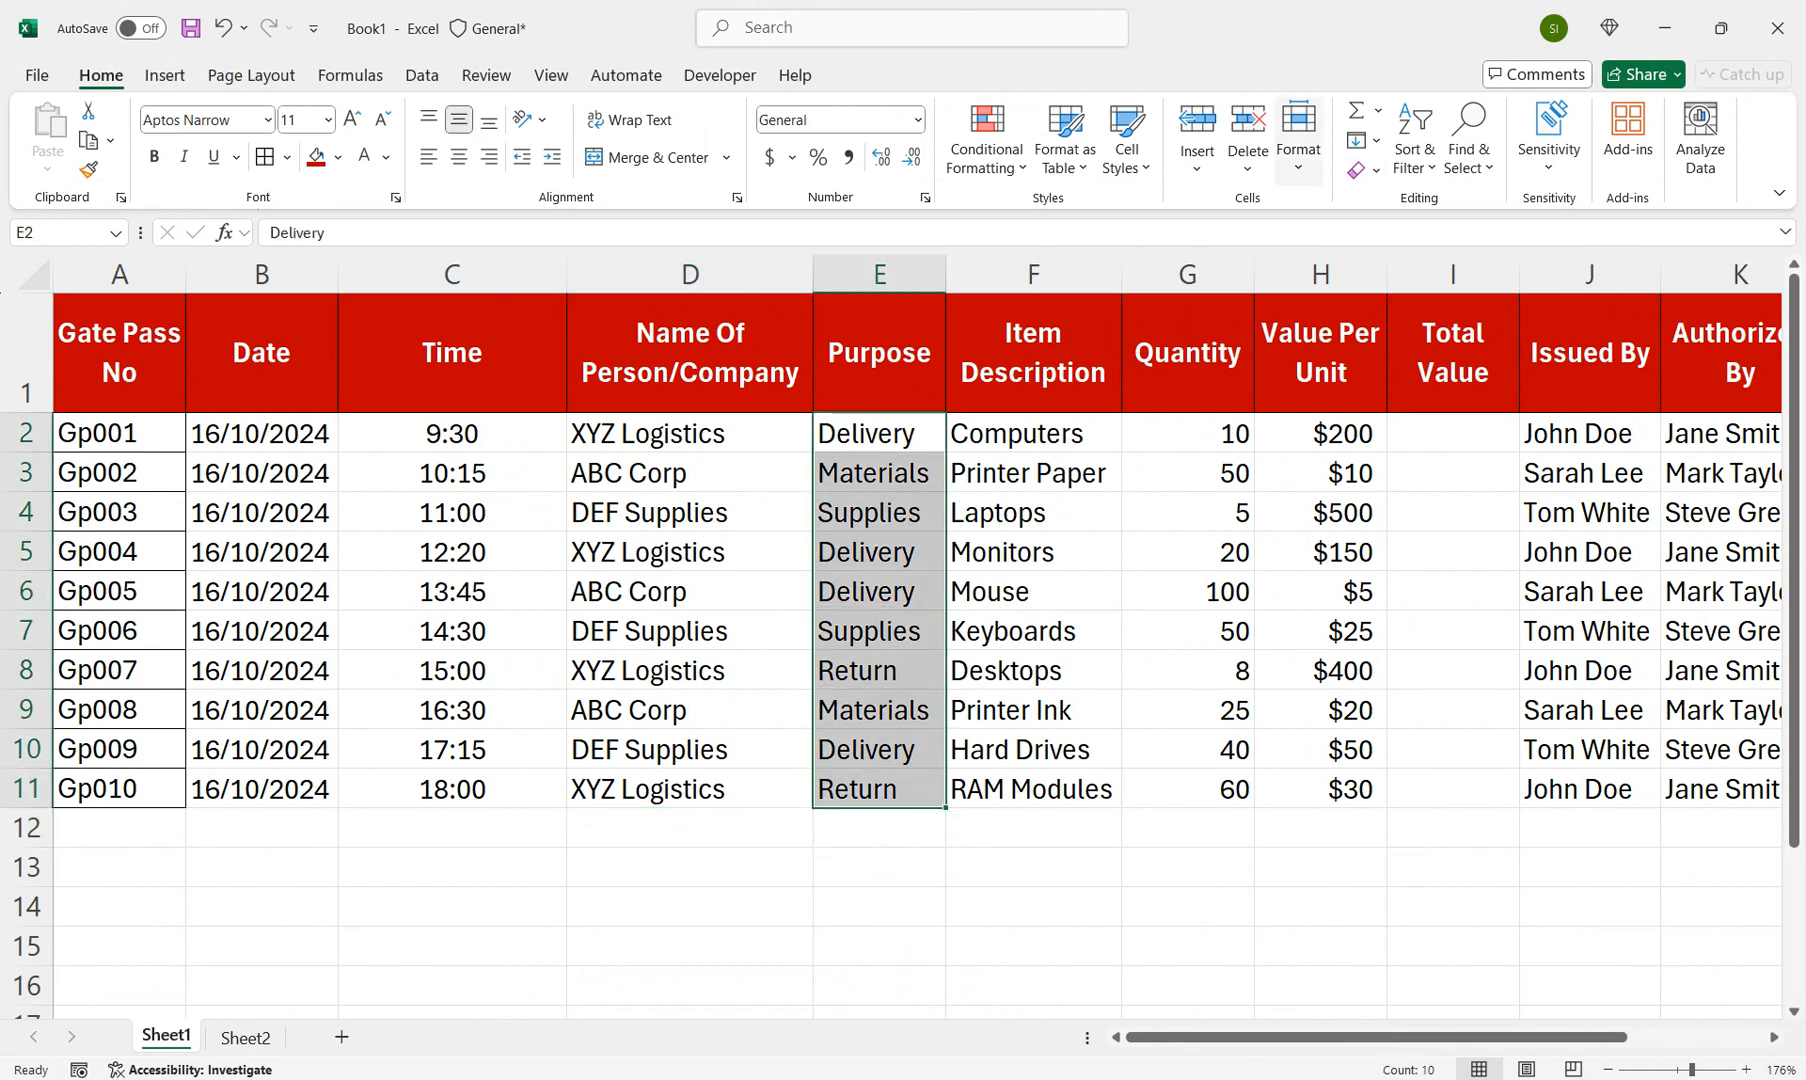
left_click(421, 75)
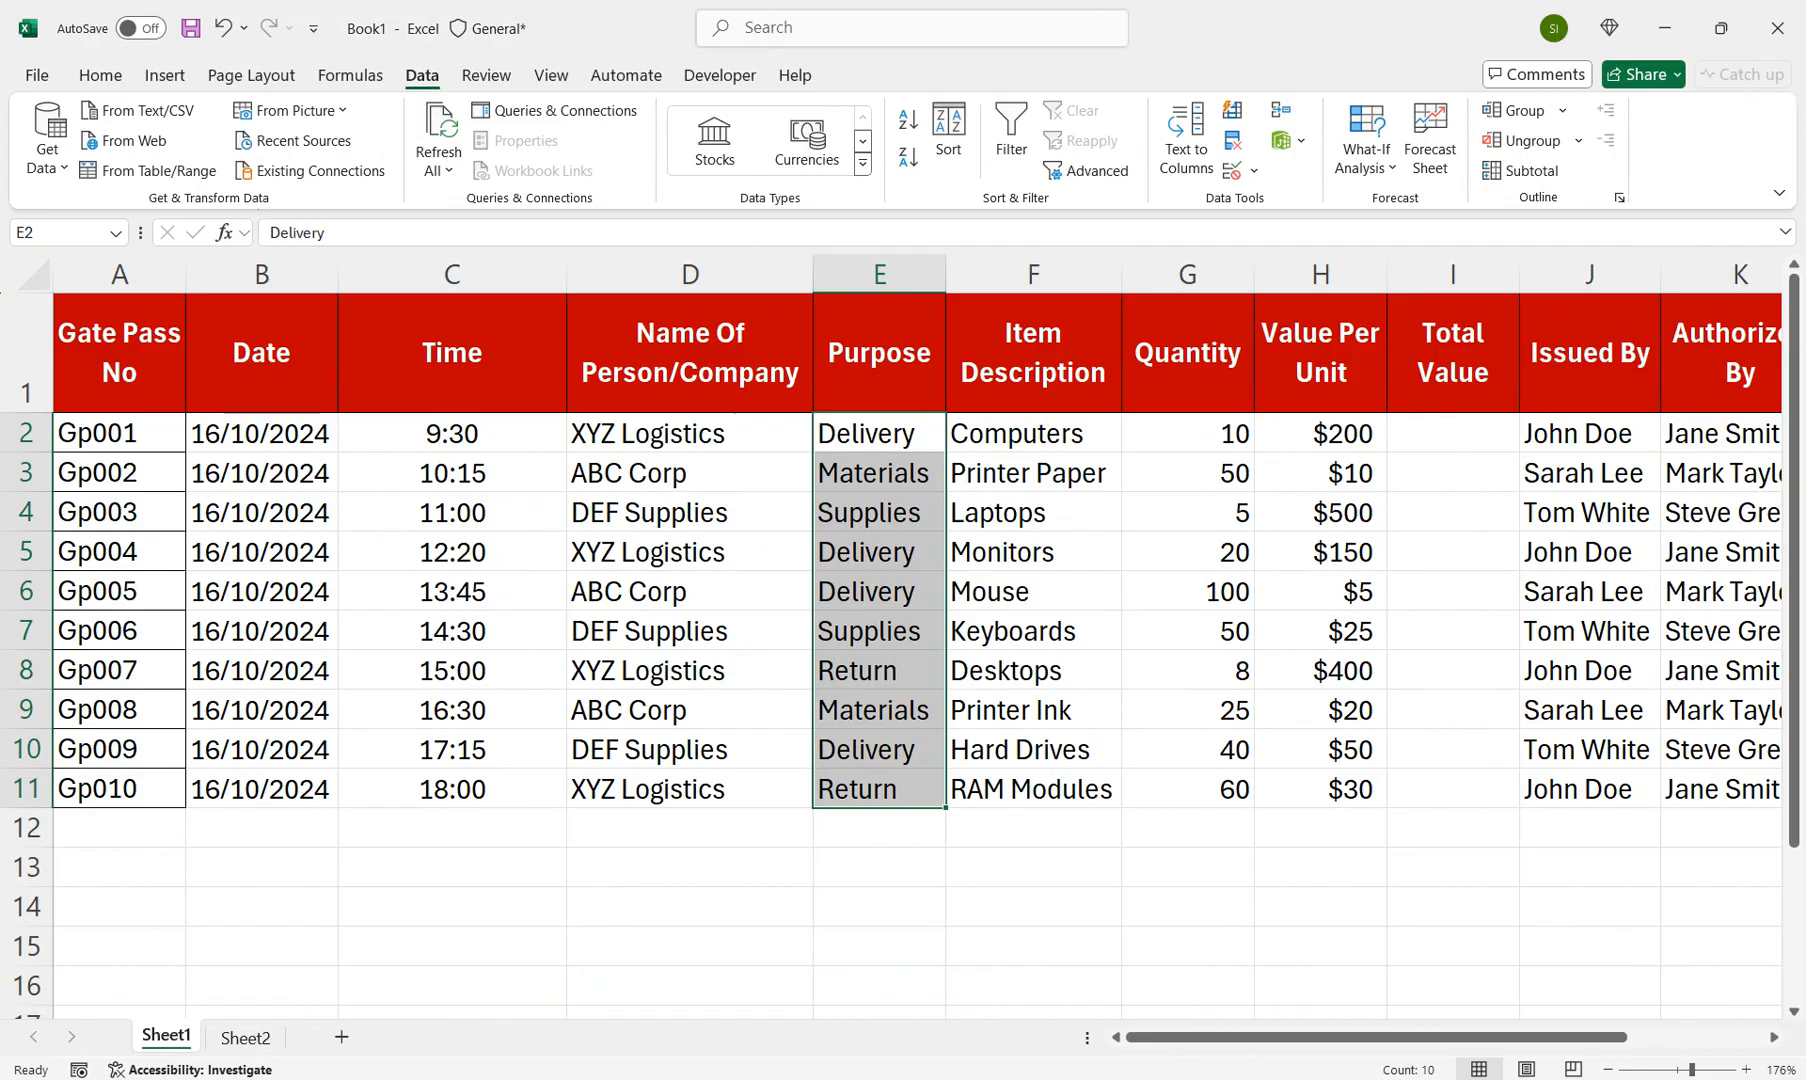
left_click(1254, 170)
left_click(1320, 195)
left_click_drag(912, 417, 1311, 451)
left_click(1275, 572)
left_click(1190, 641)
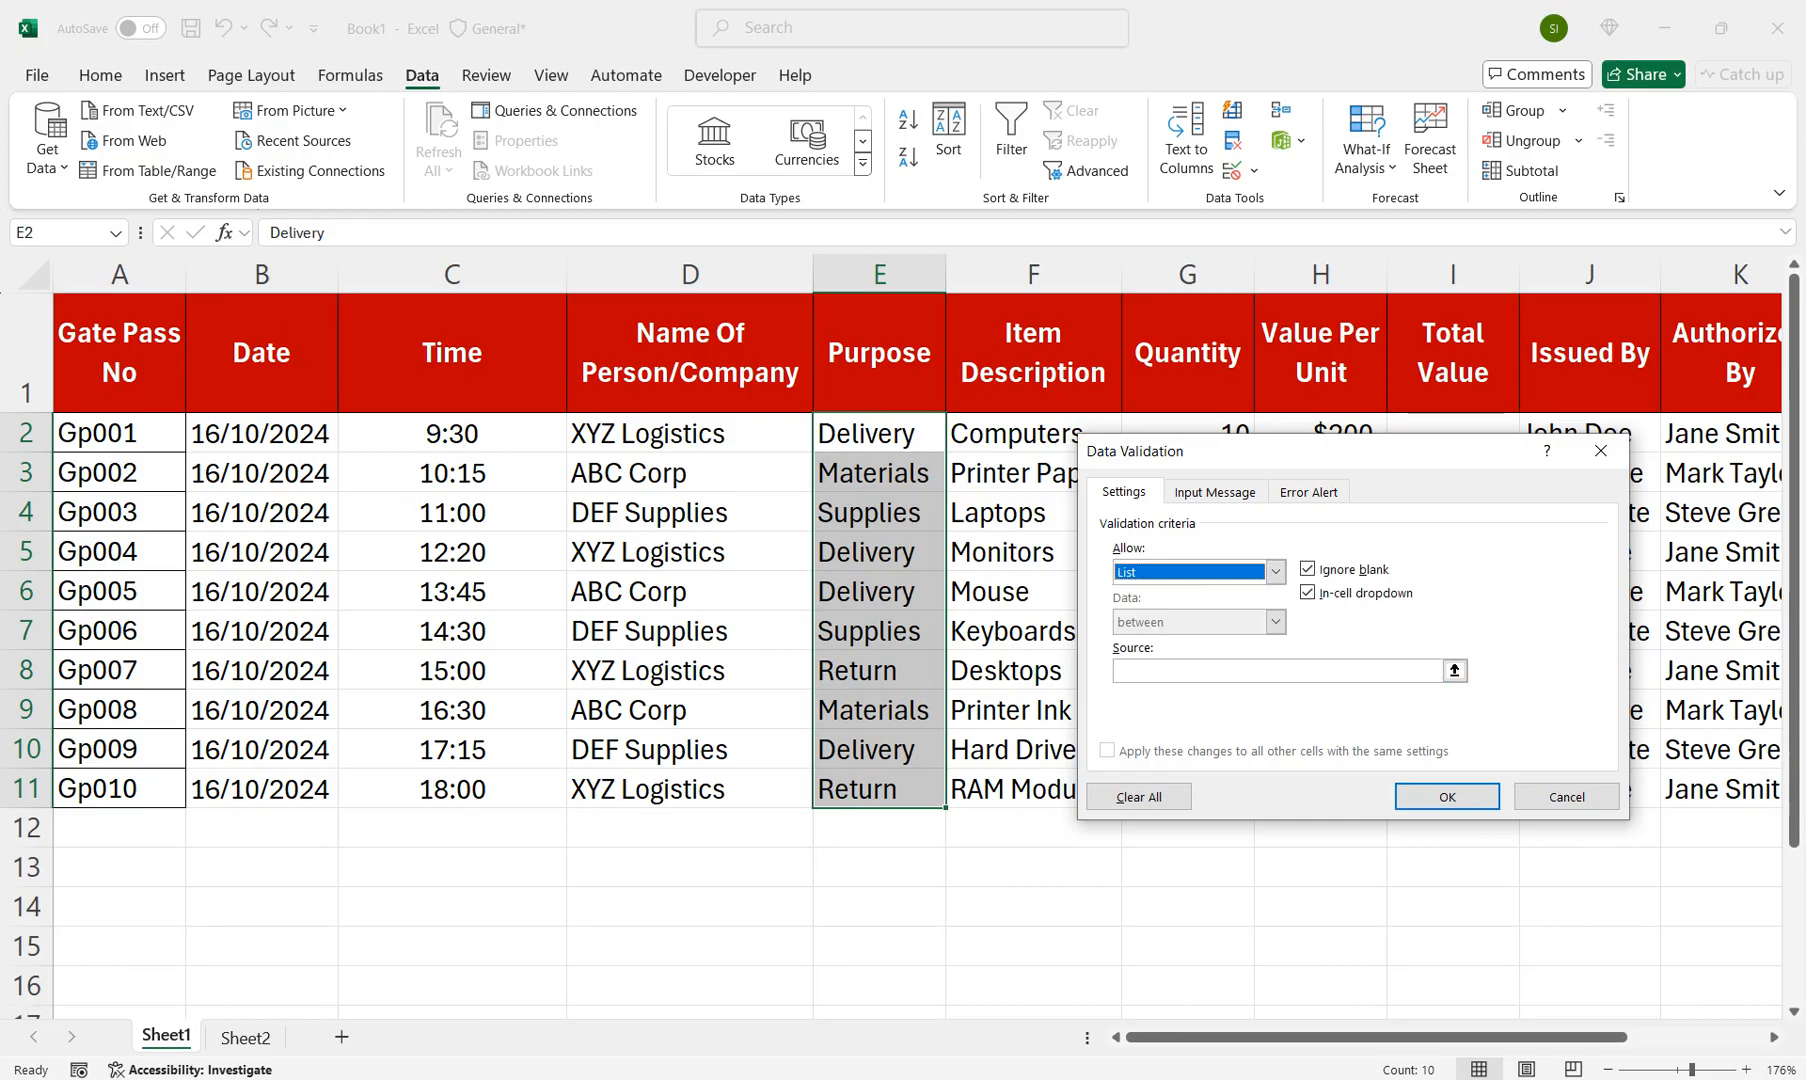
left_click(1277, 671)
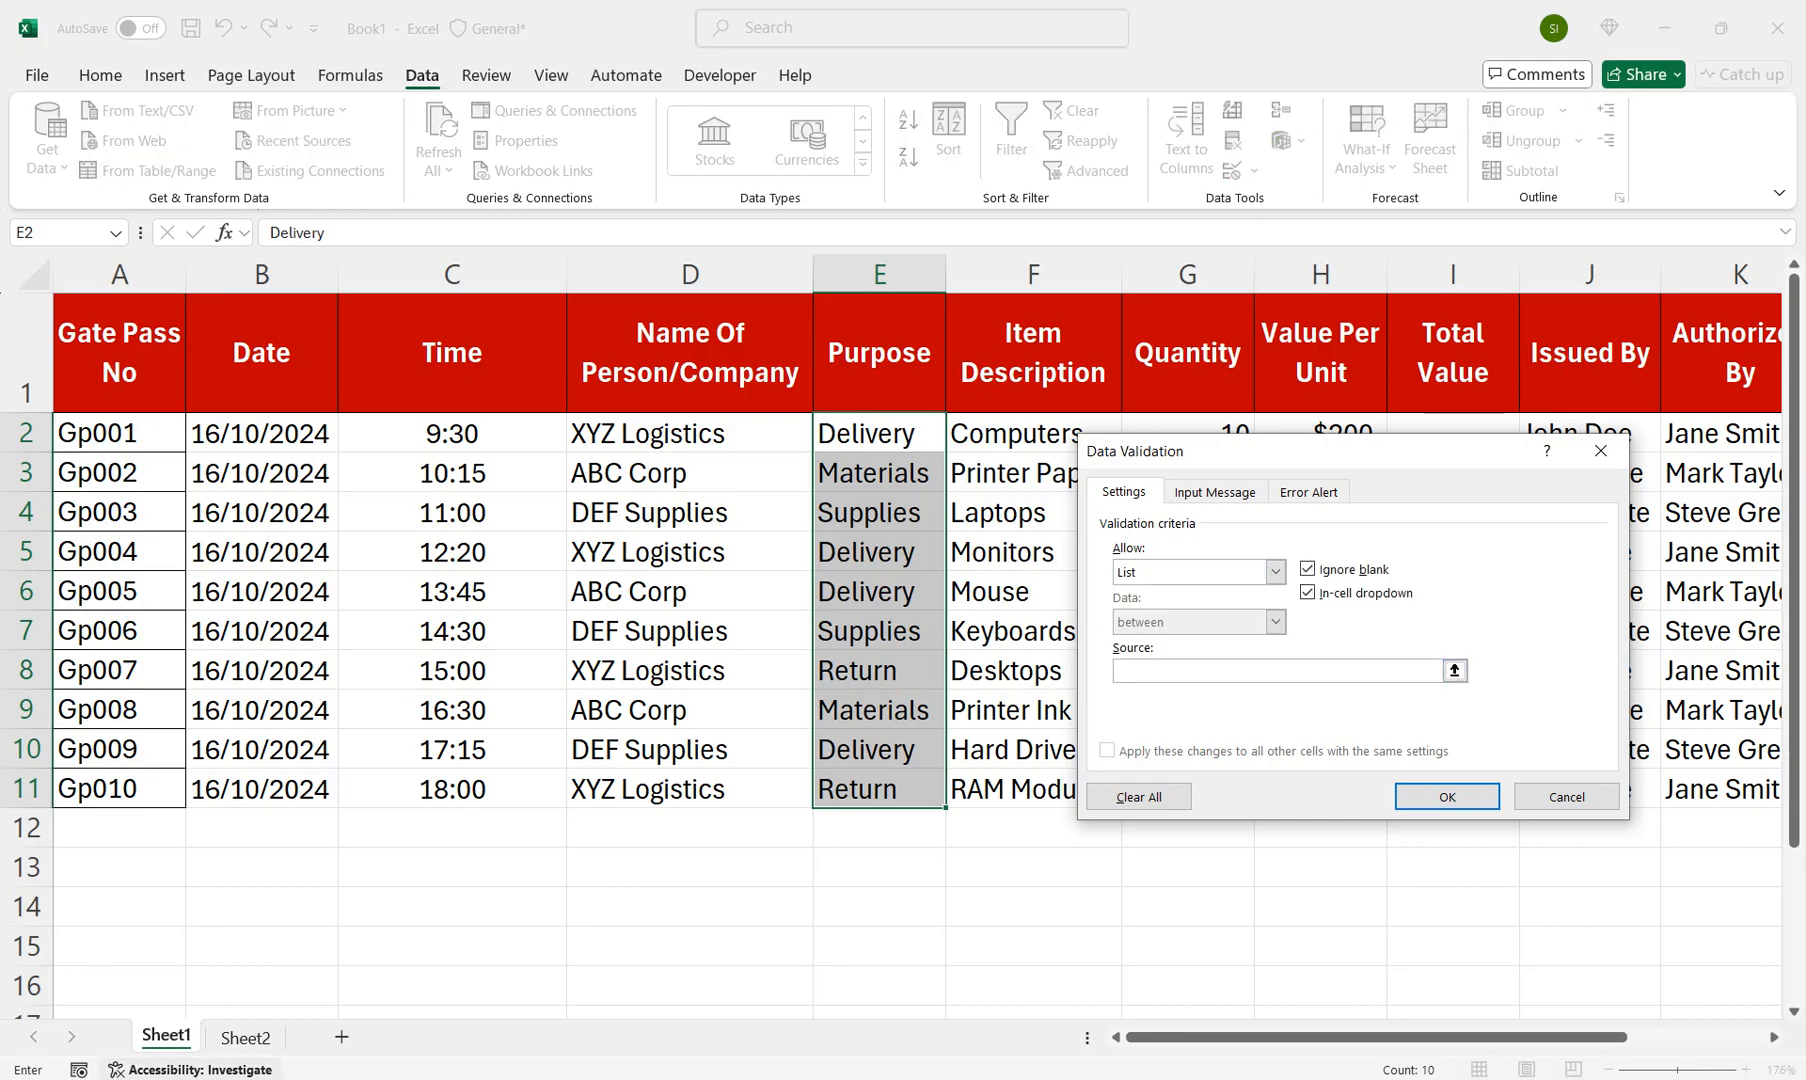
left_click(245, 1038)
left_click_drag(470, 560, 590, 780)
key("Return")
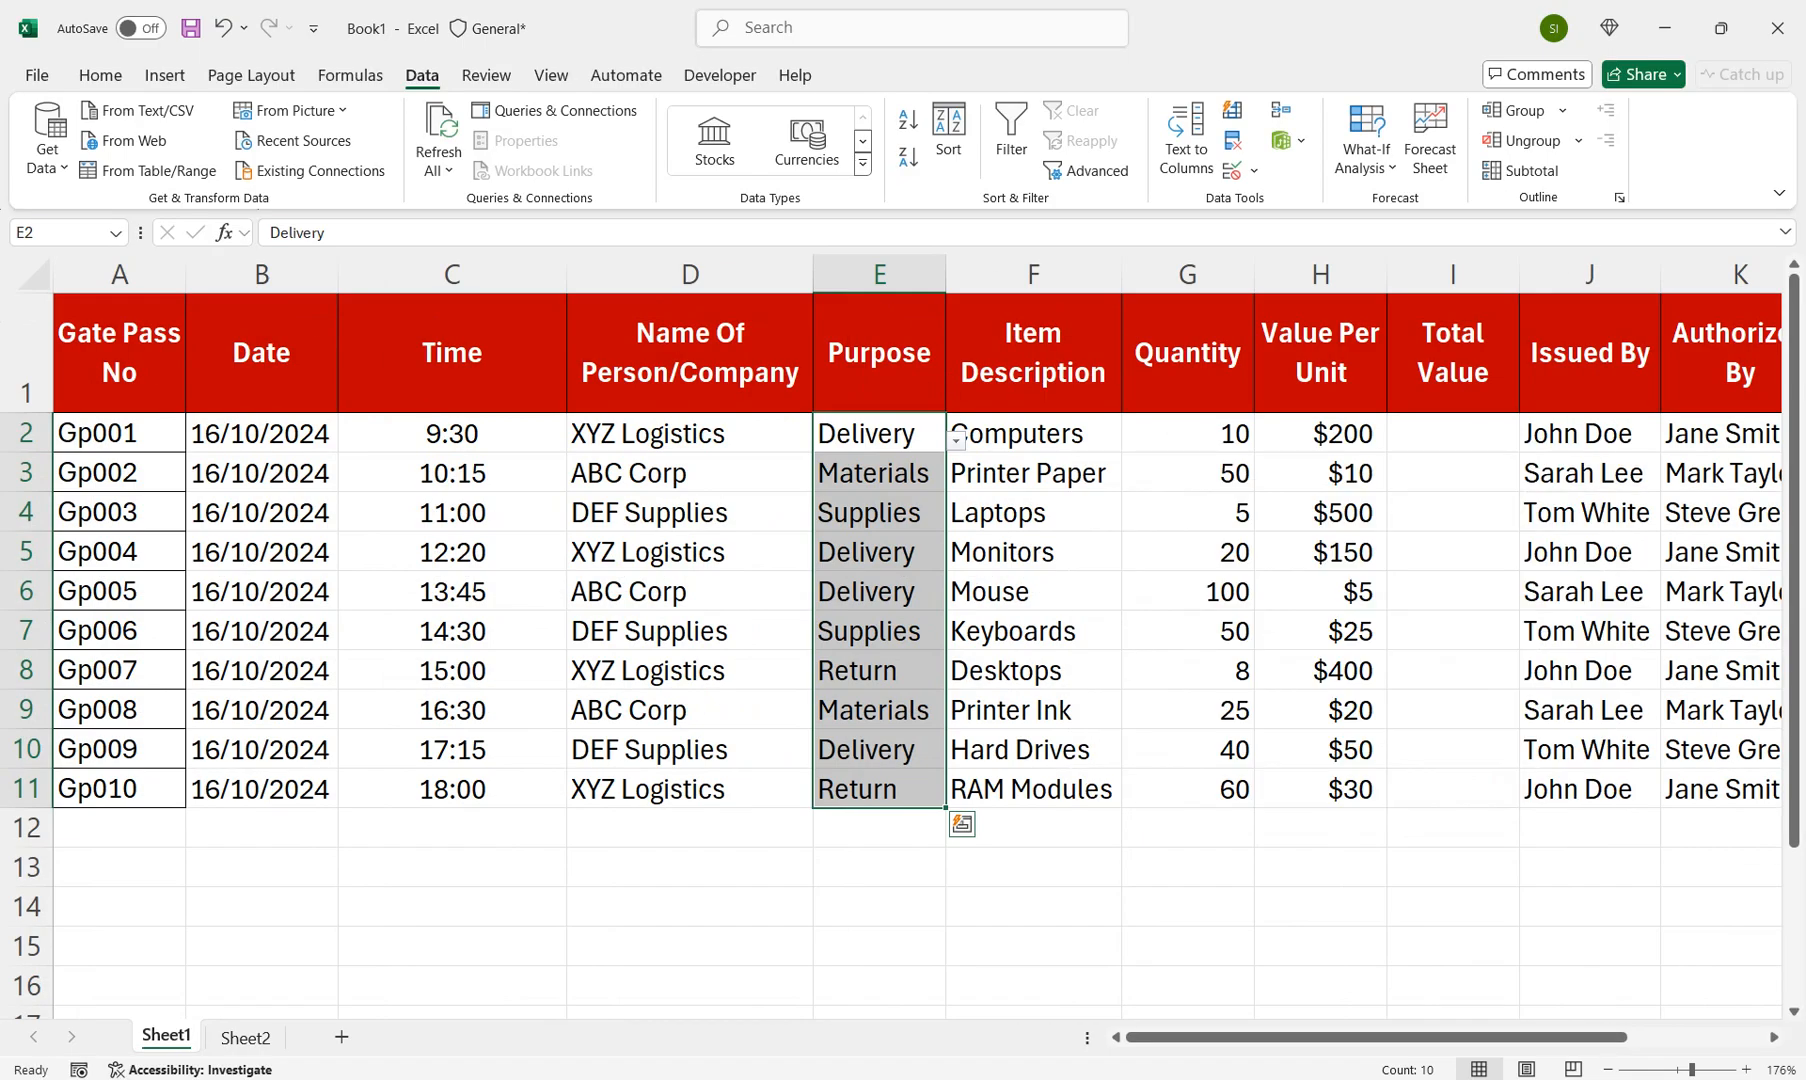
left_click(1033, 433)
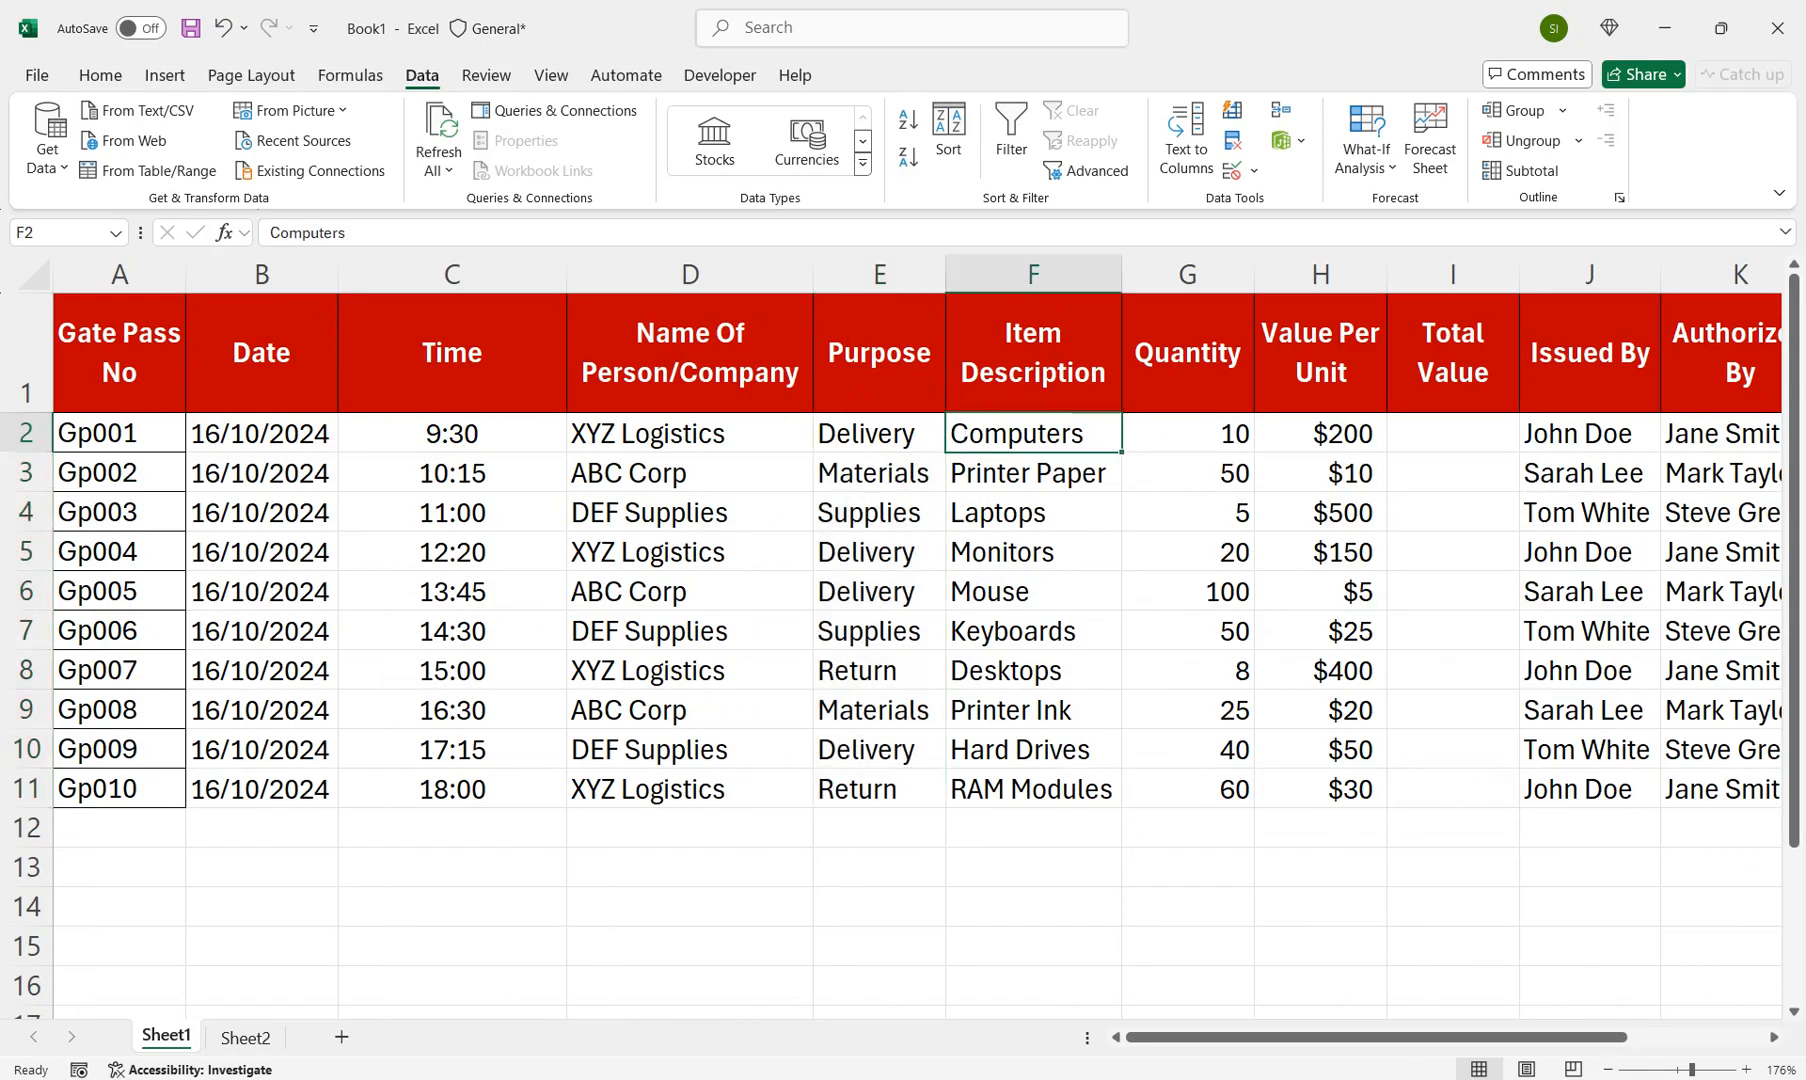
Step: Apply list data validation to the Issued By cells J2:J11 with the source =Sheet2!$C$2:$C$4
left_click_drag(1590, 433, 1590, 790)
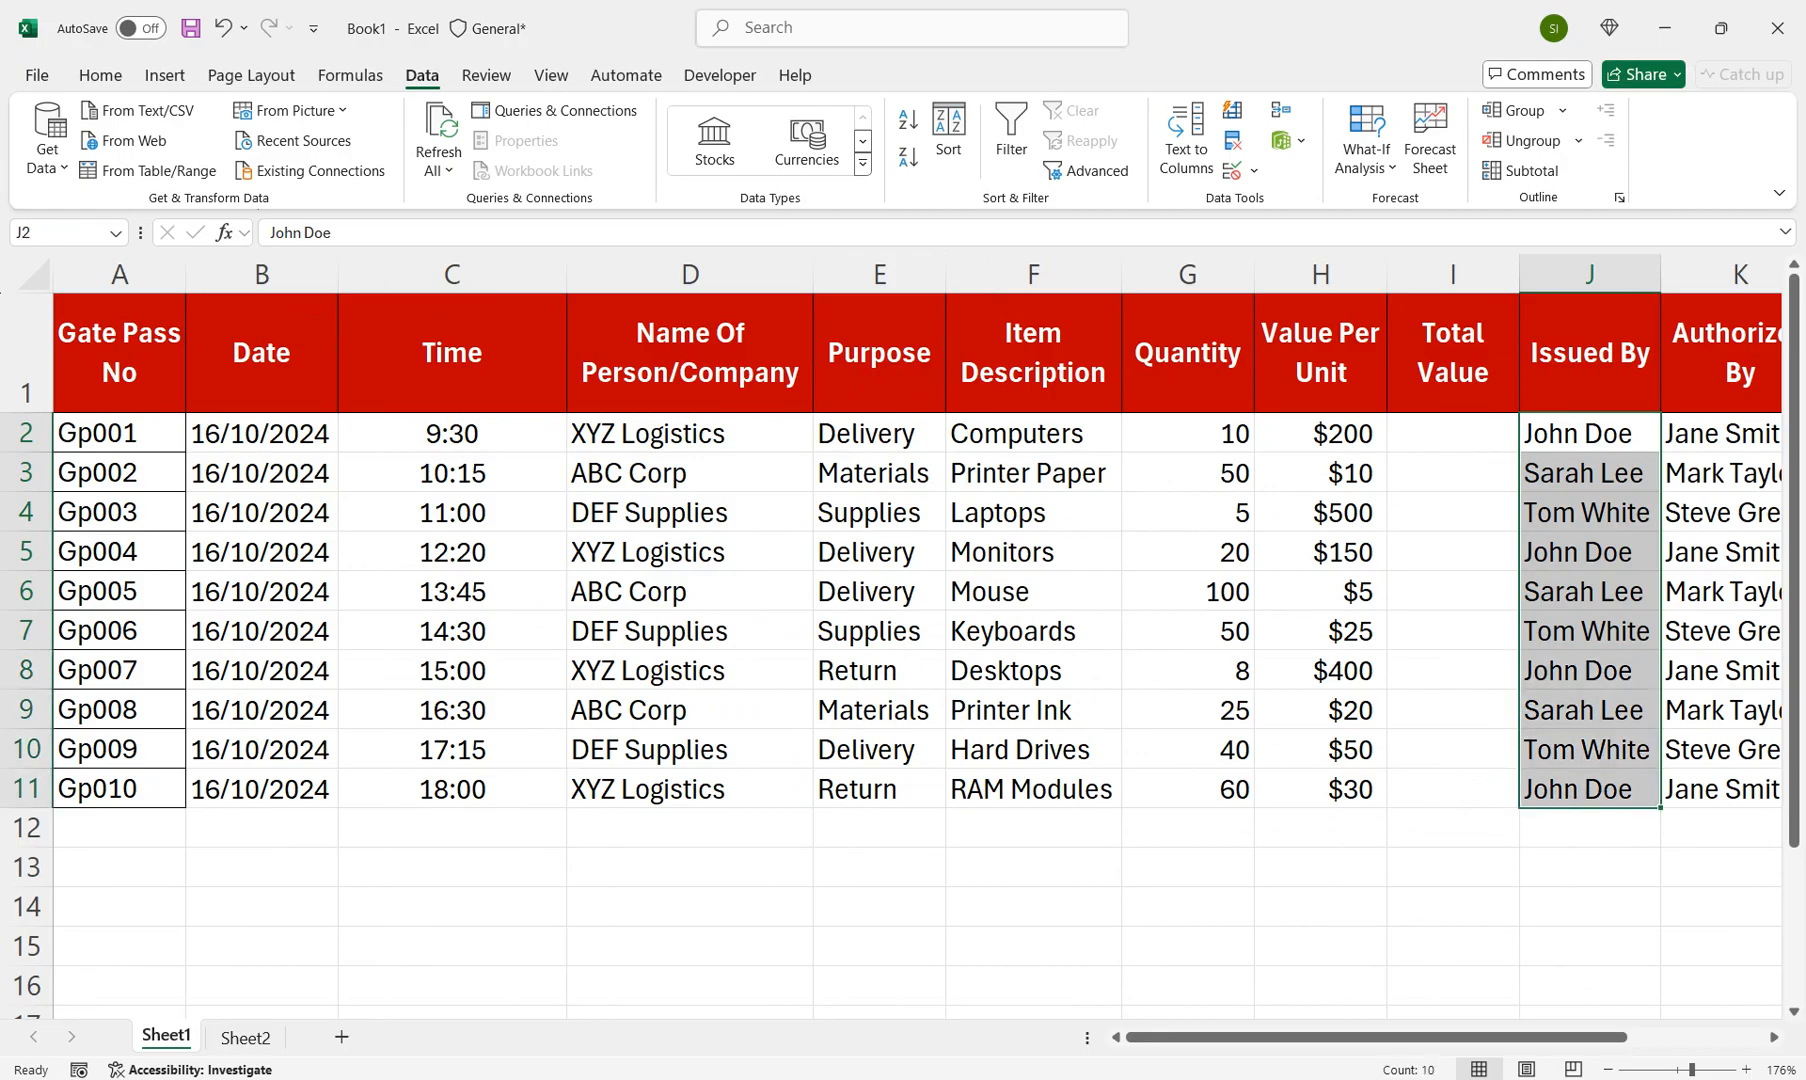
left_click(1254, 170)
left_click(1315, 203)
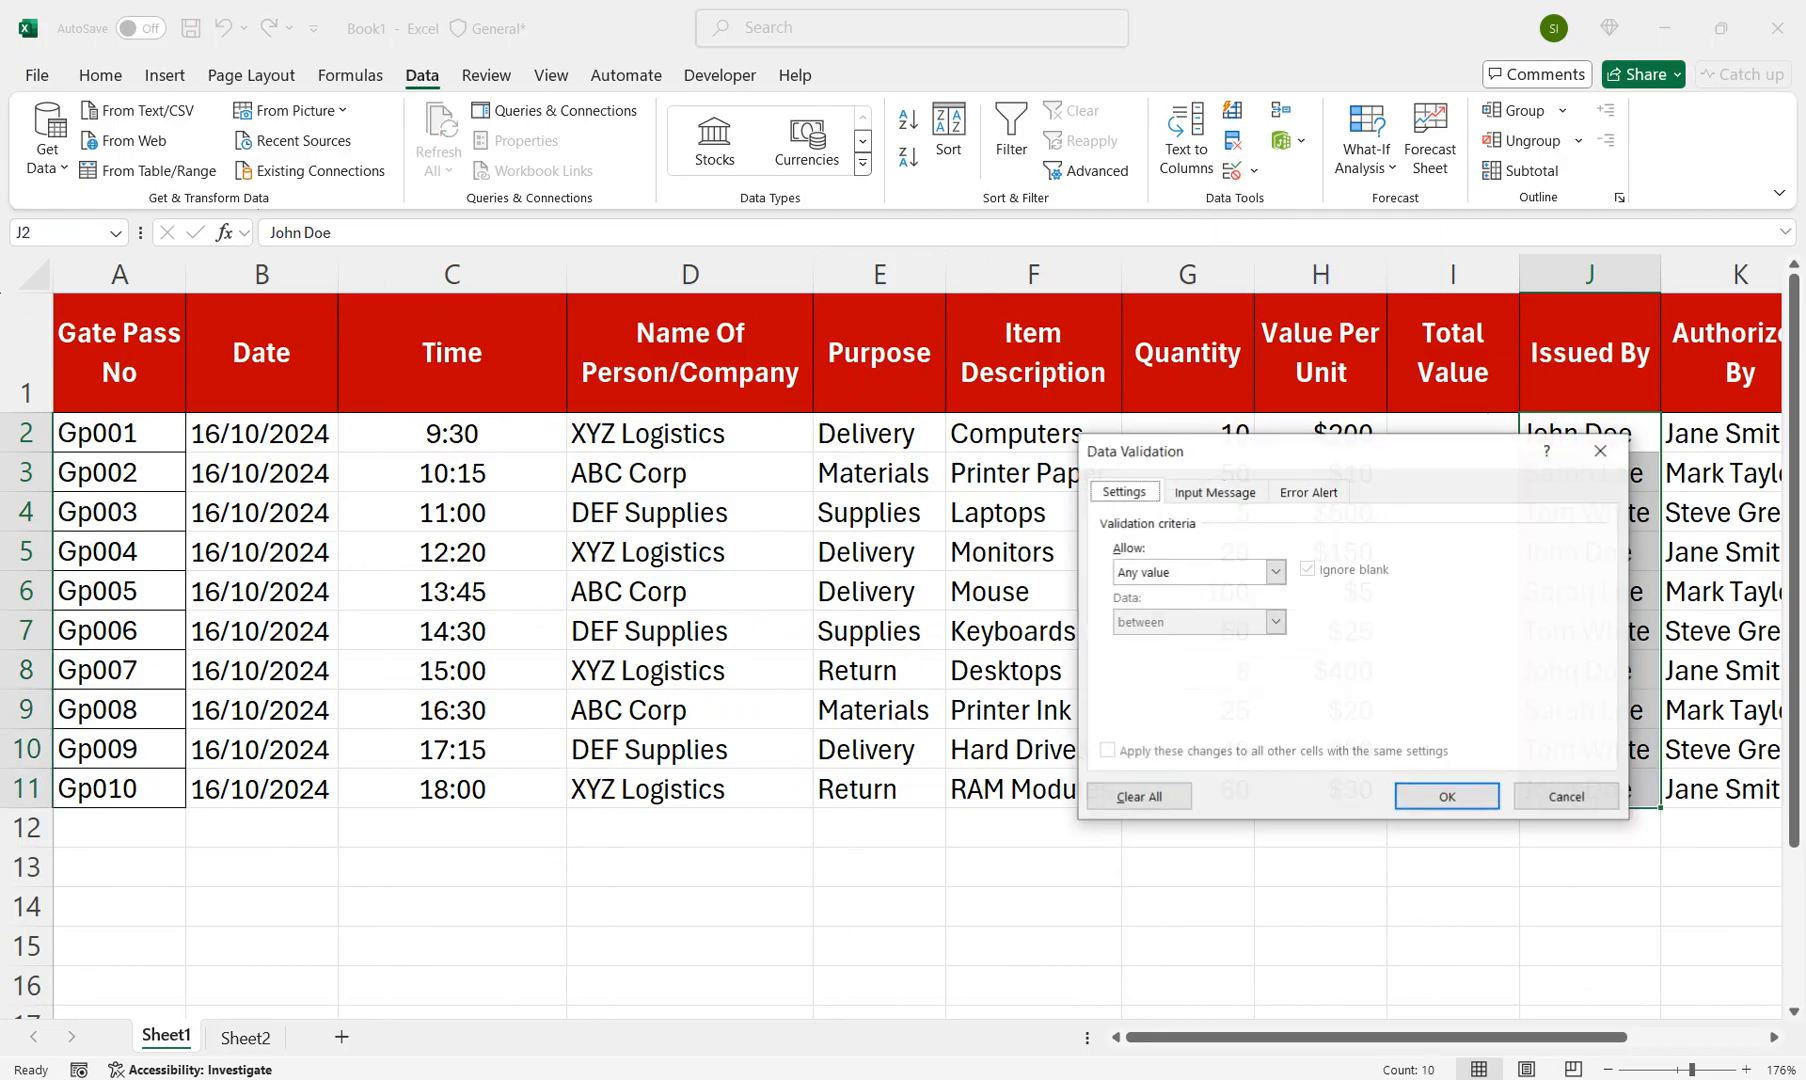
left_click(1275, 571)
left_click(1160, 644)
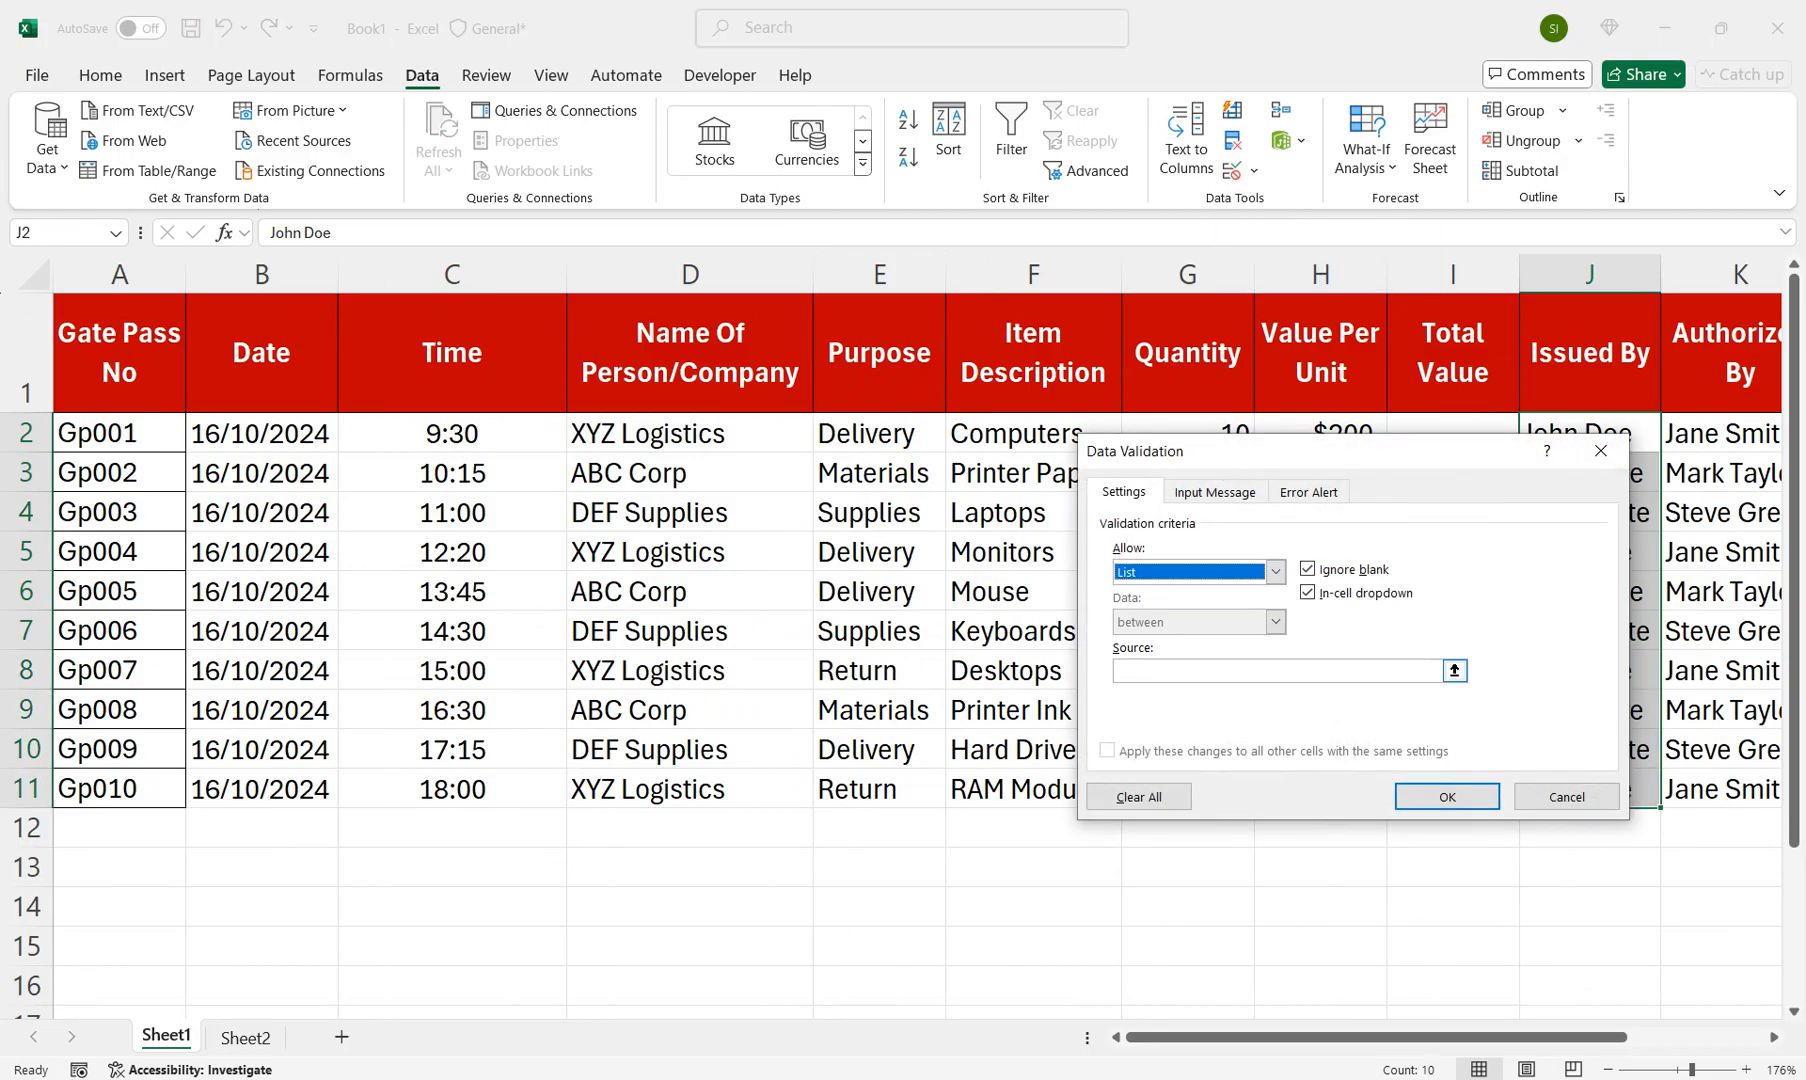
left_click(245, 1037)
left_click(729, 559)
left_click_drag(729, 559, 729, 695)
left_click(1447, 796)
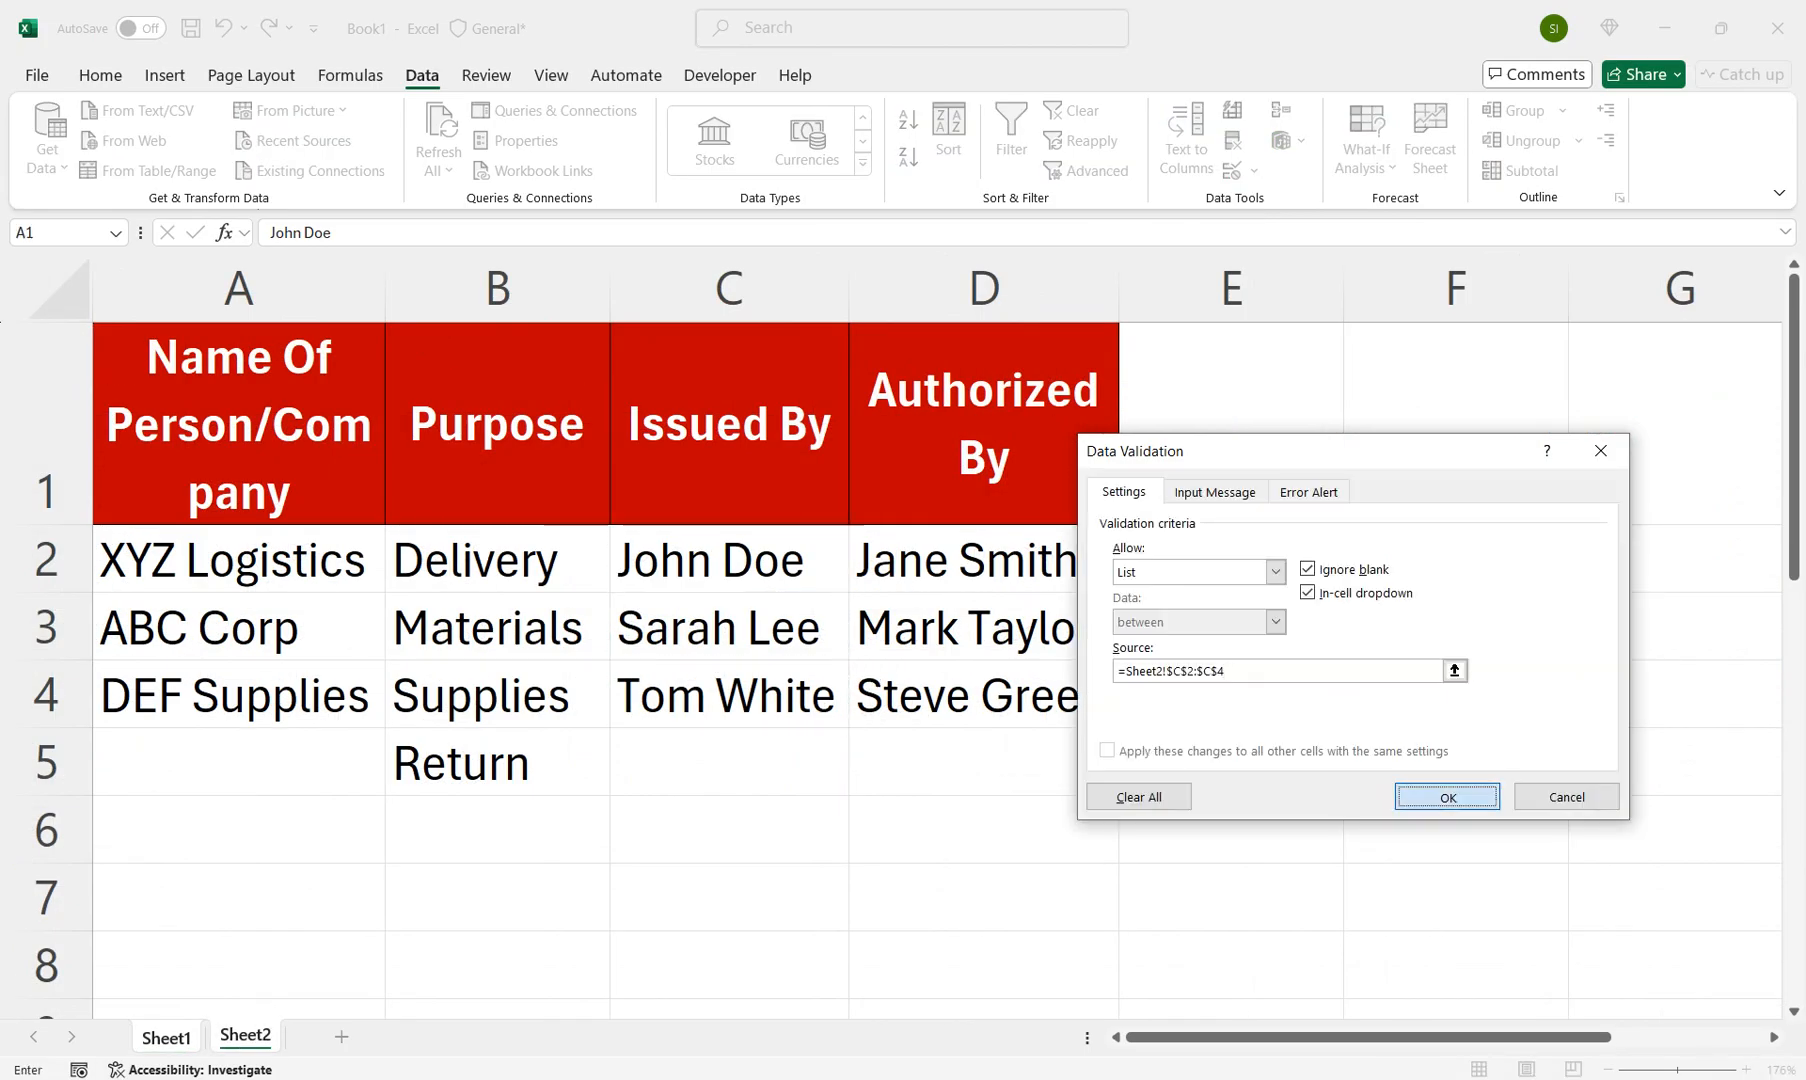
Step: Apply list data validation to the Authorized By cells K2:K11 with the source =Sheet2!$D$2:$D$4
left_click_drag(1728, 434, 1728, 790)
left_click(1254, 170)
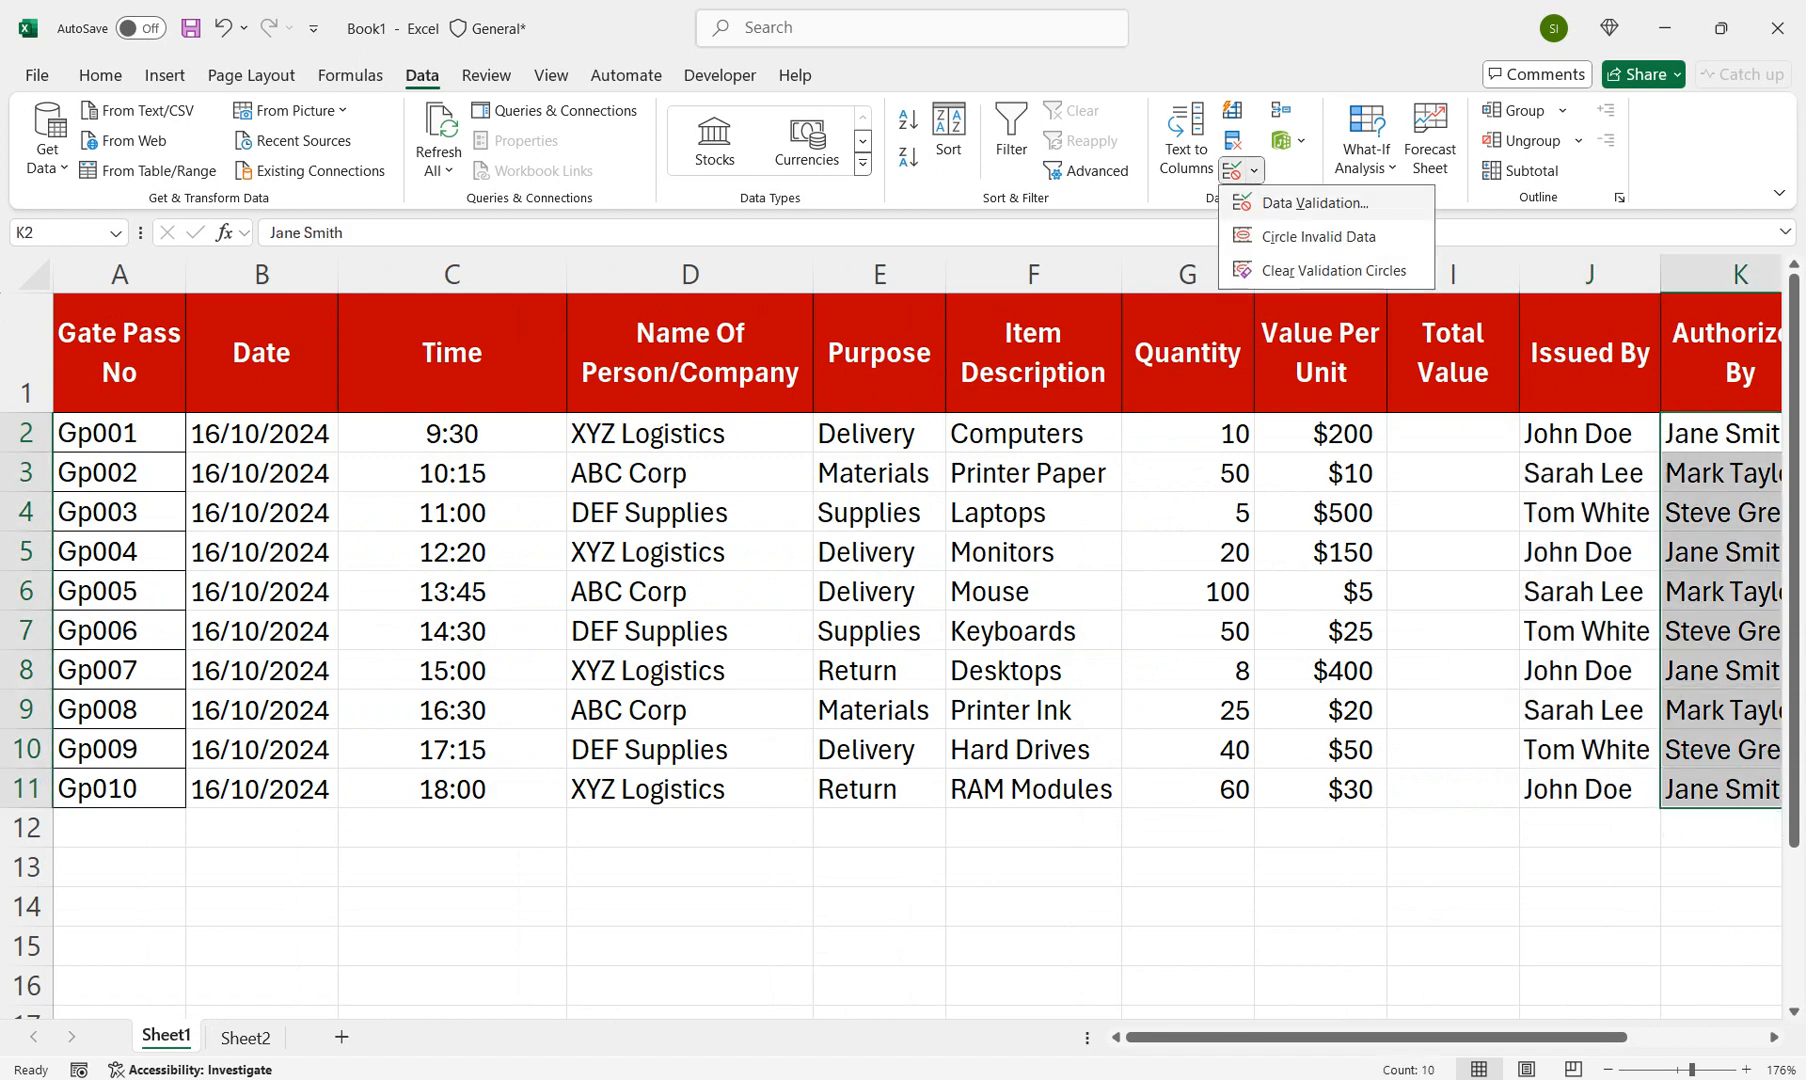
left_click(1300, 197)
left_click(1275, 571)
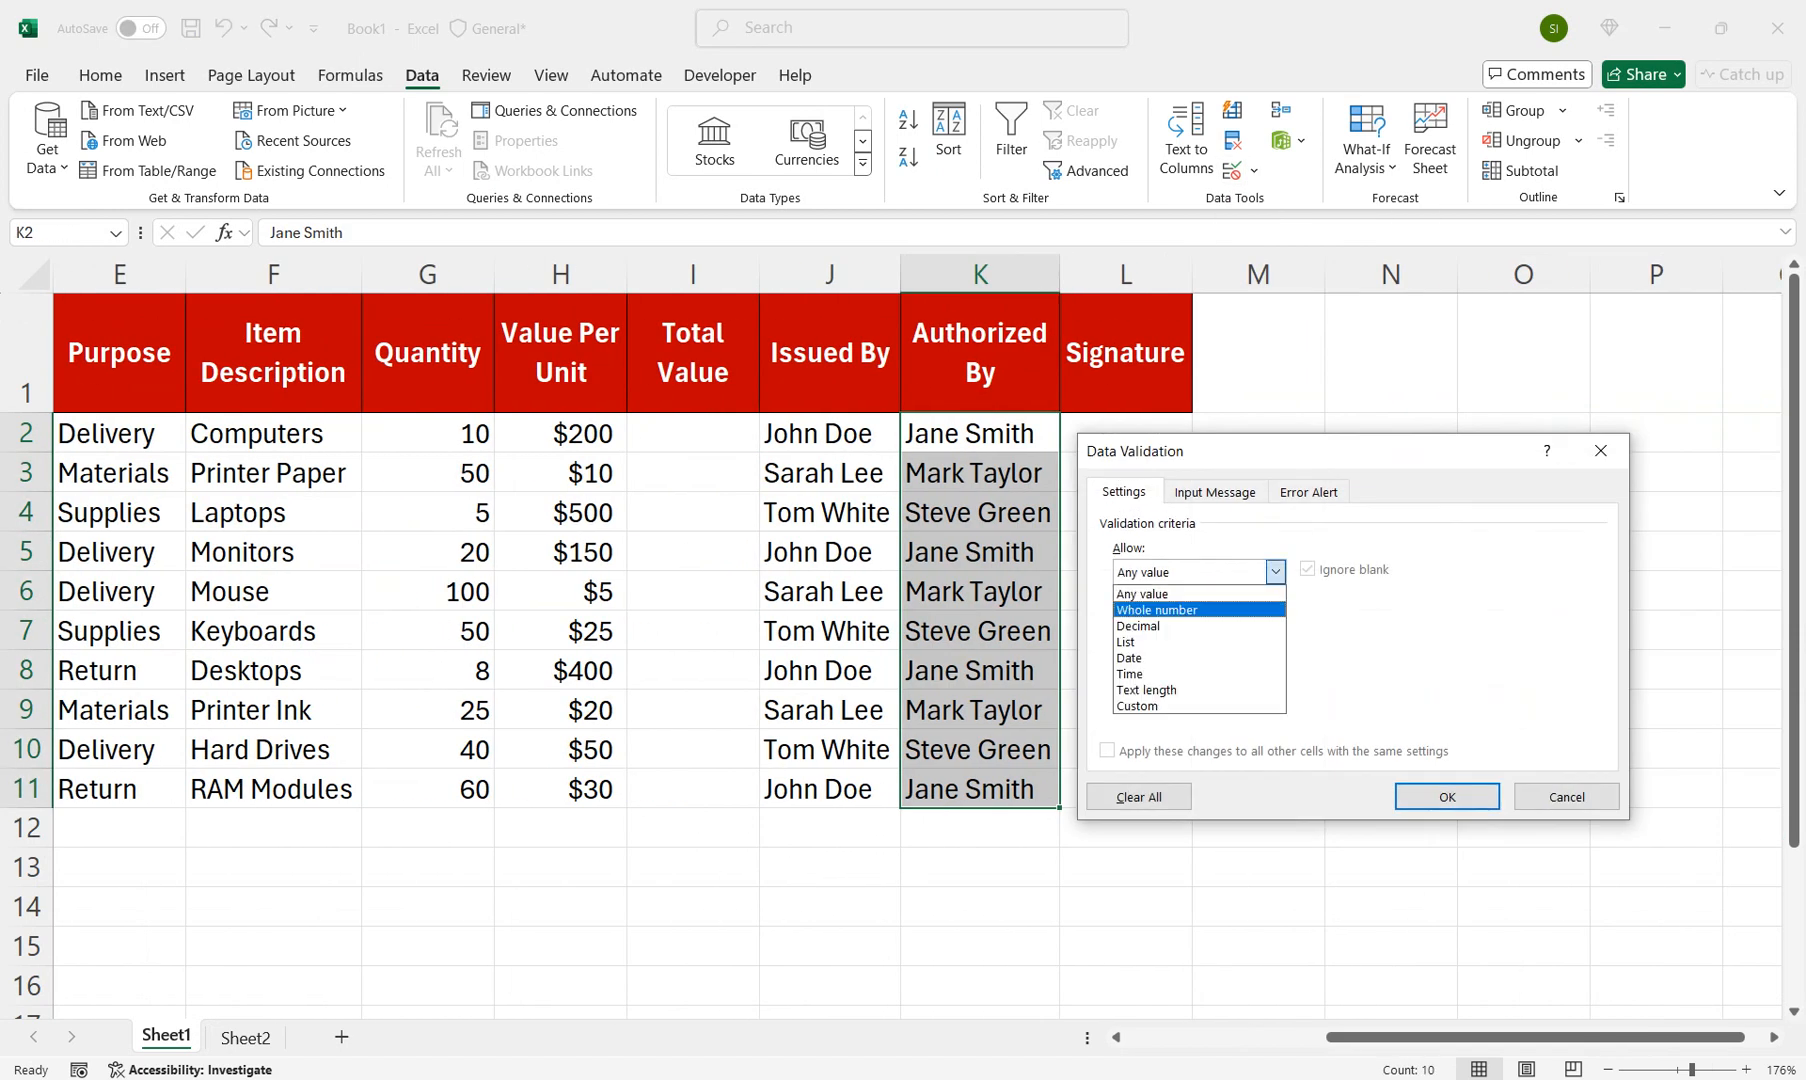
left_click(1190, 642)
left_click(1270, 670)
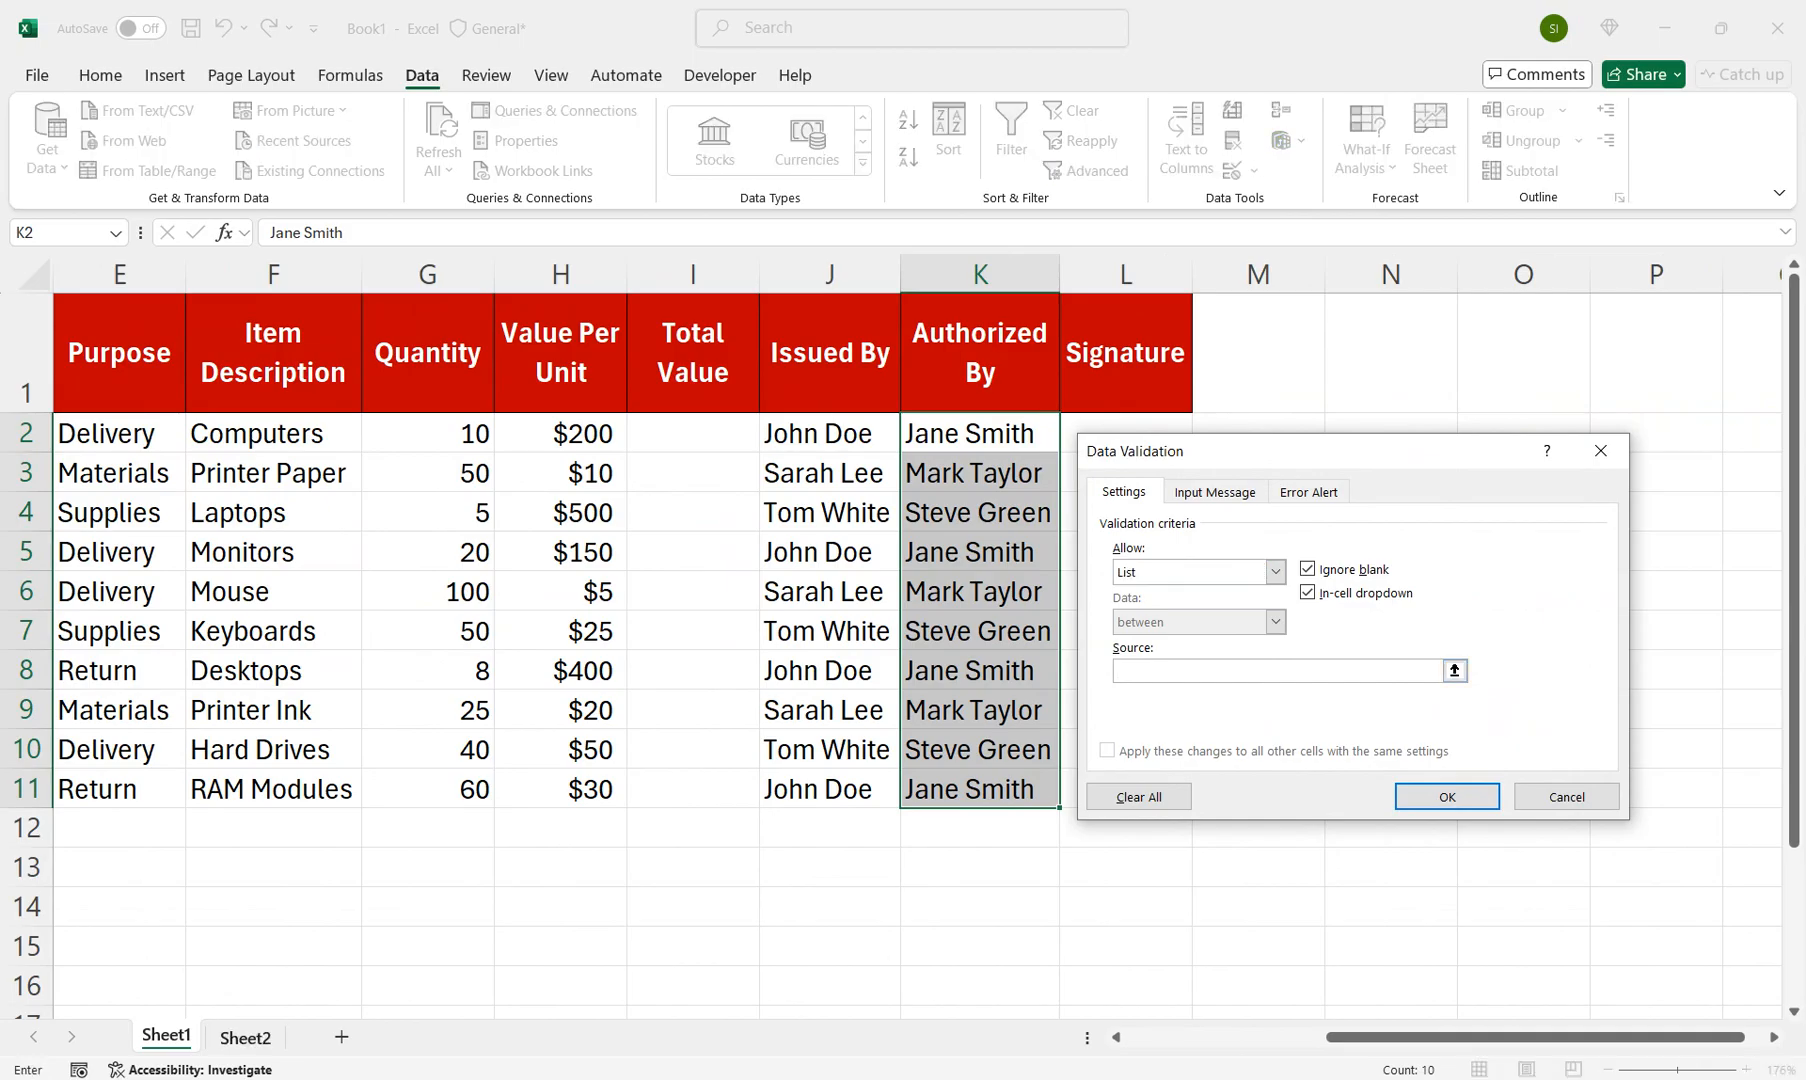
left_click(245, 1037)
left_click_drag(965, 558, 965, 695)
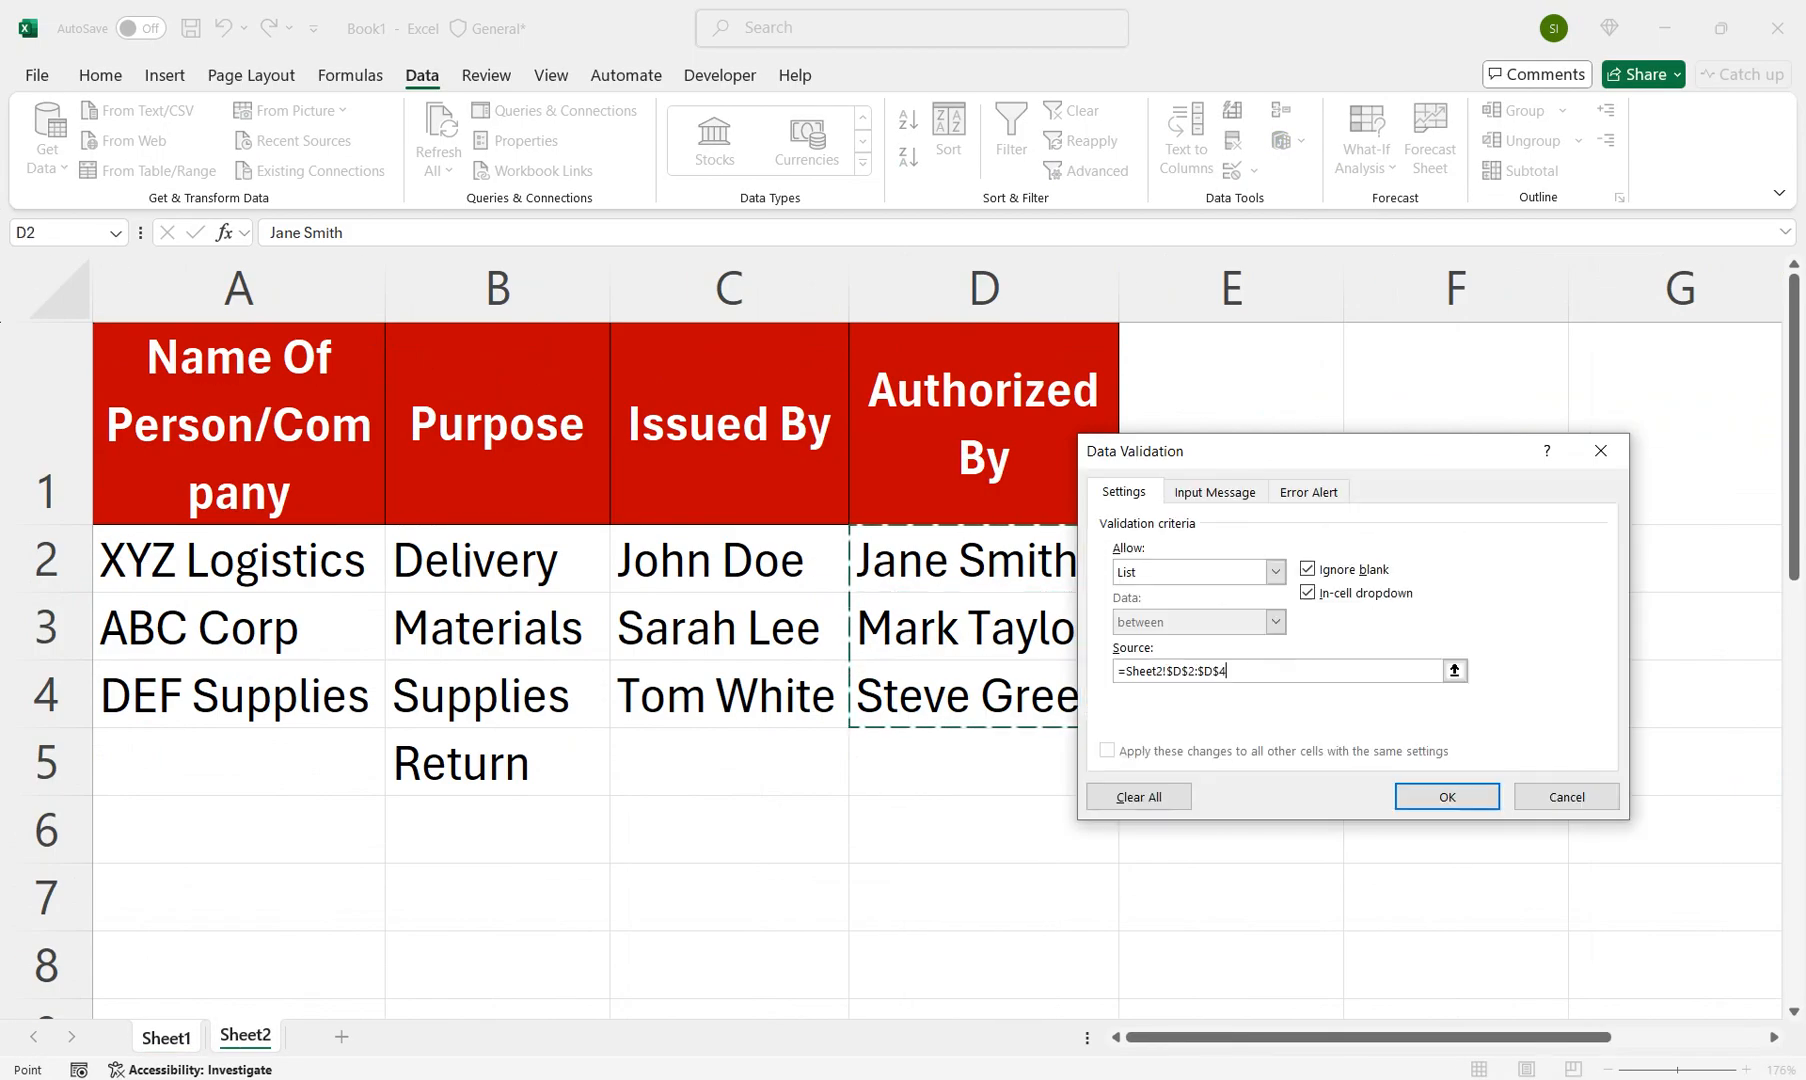
key("Return")
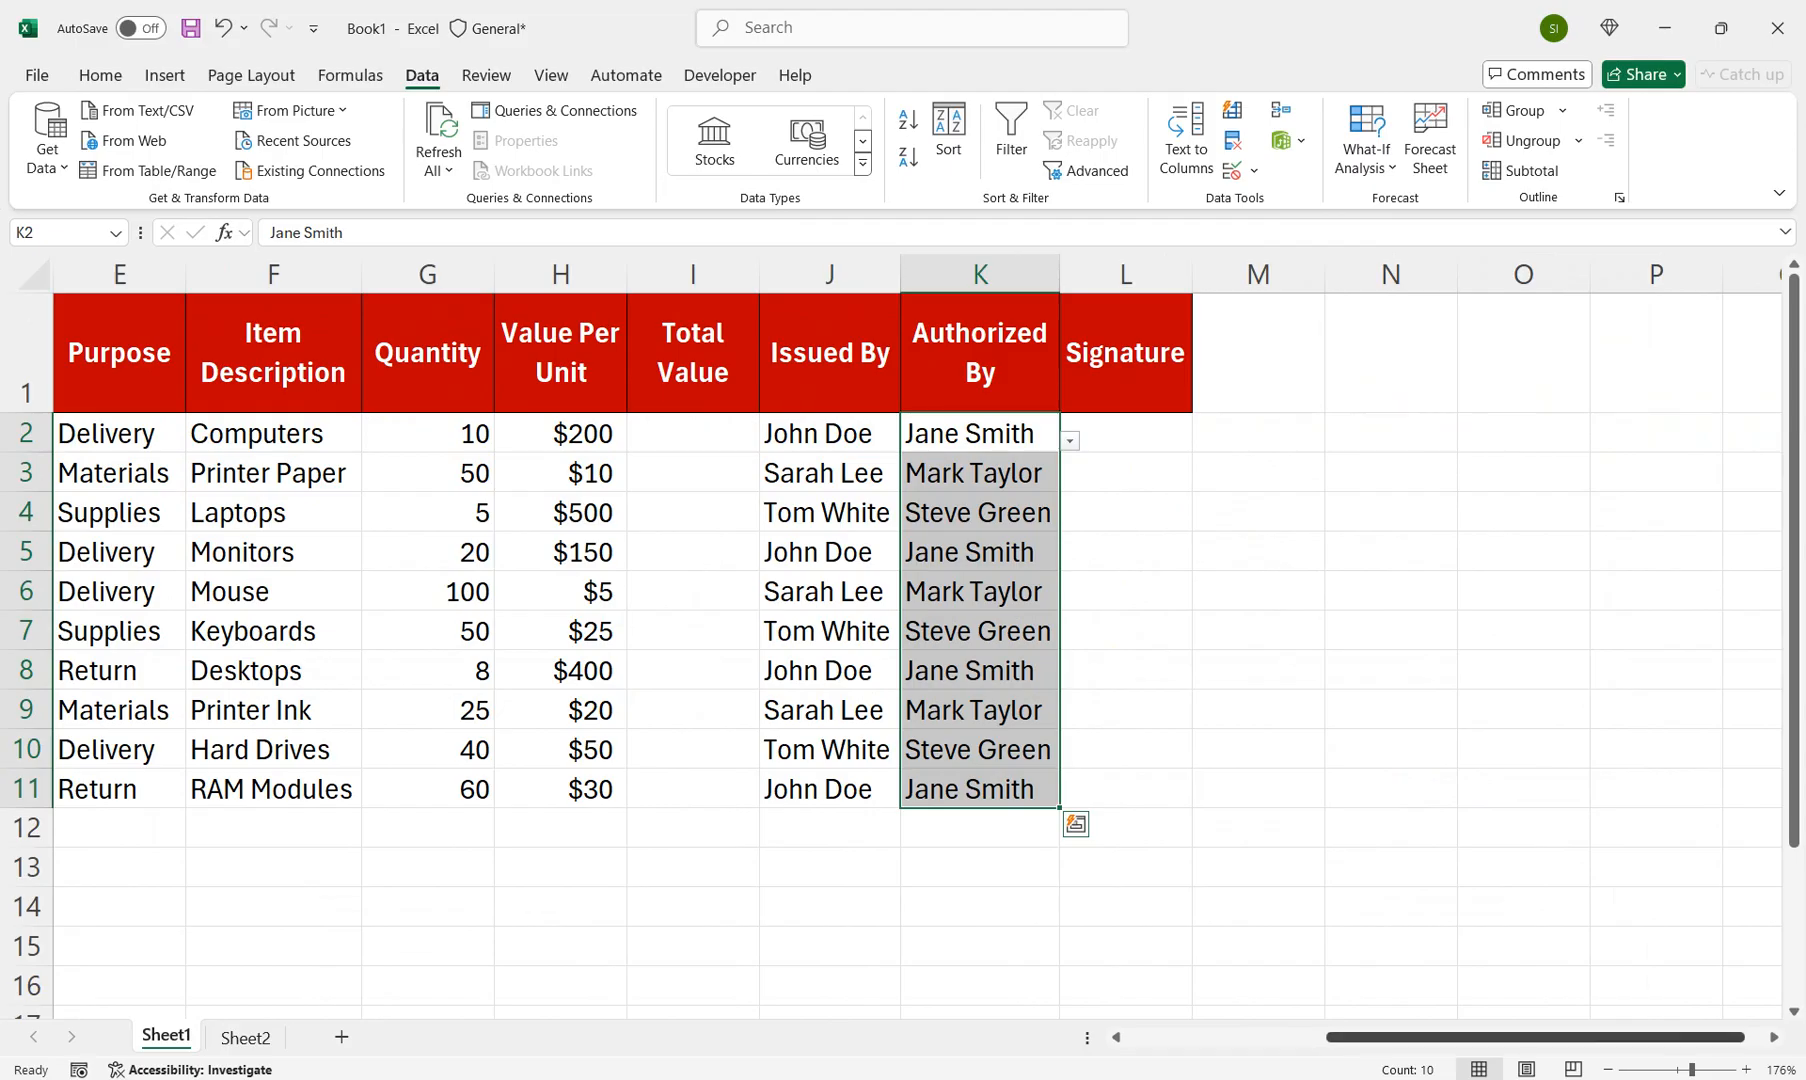
scroll(900, 600, "left", 5)
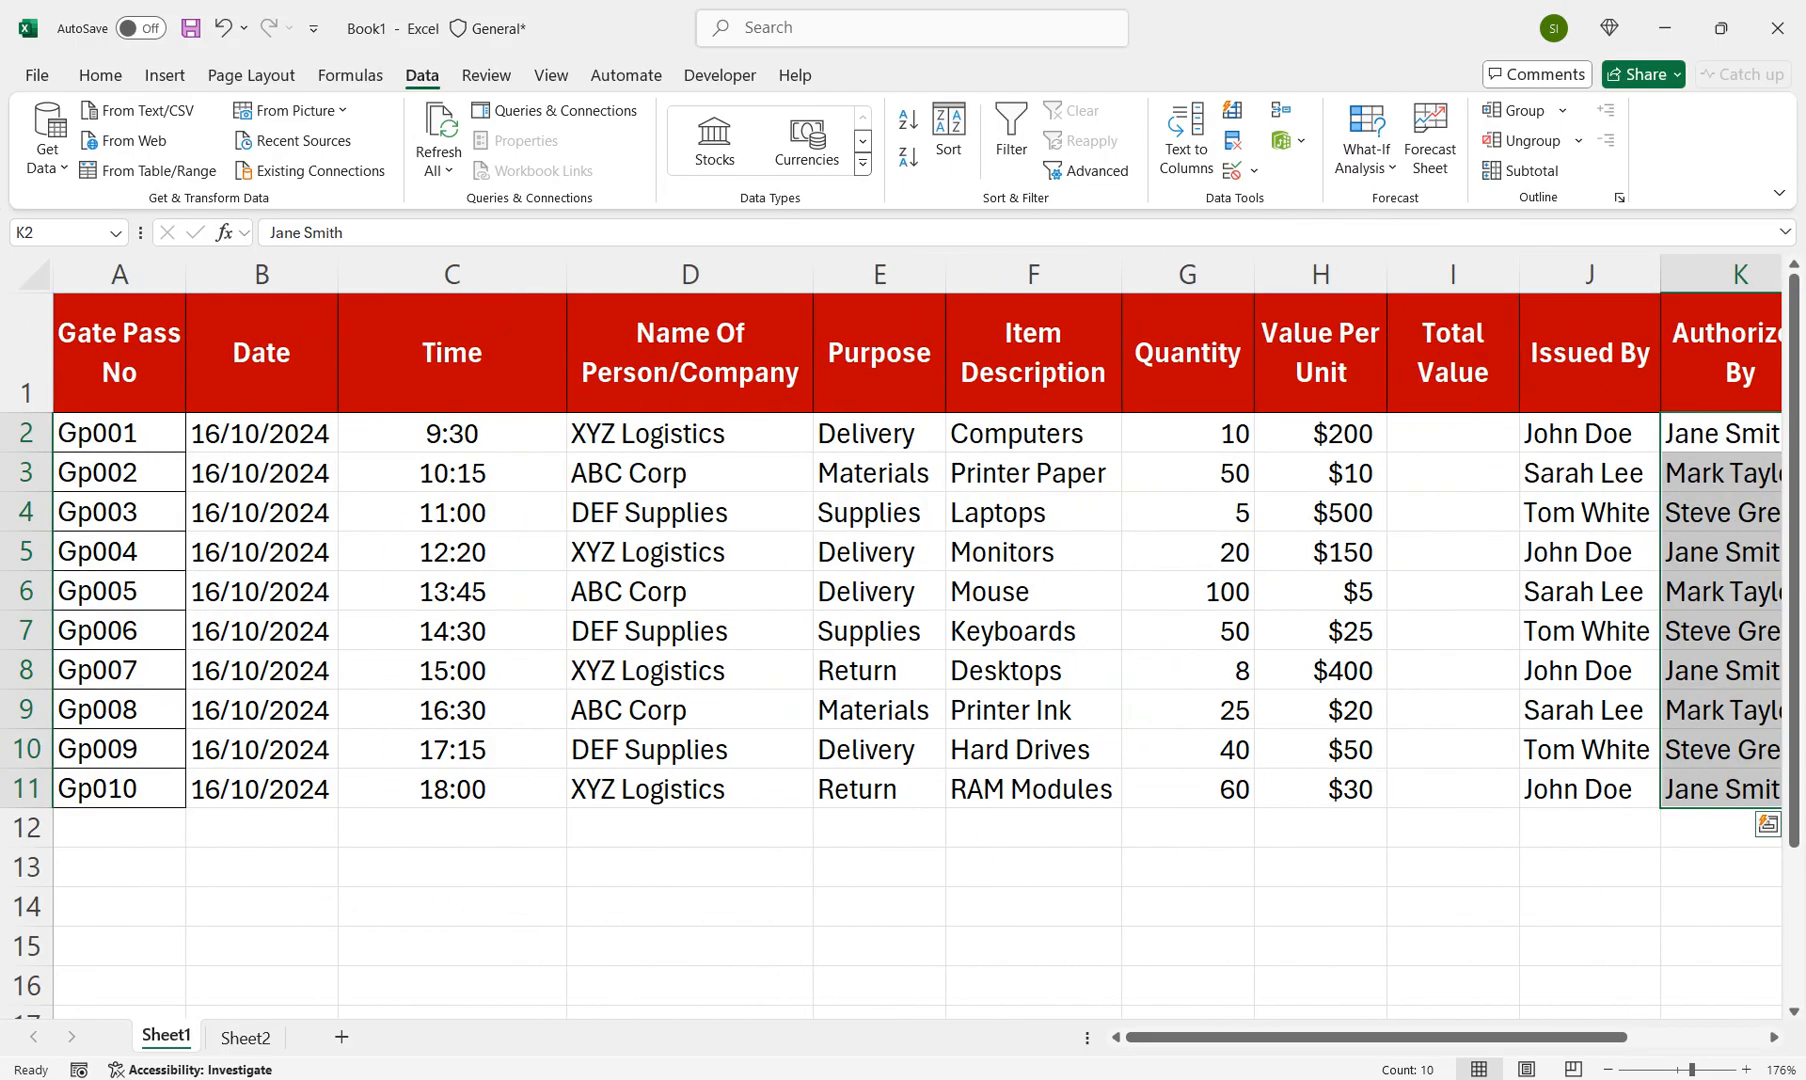
Step: Check the dropdown list in the Issued By cell J2
left_click(1033, 433)
left_click(1589, 433)
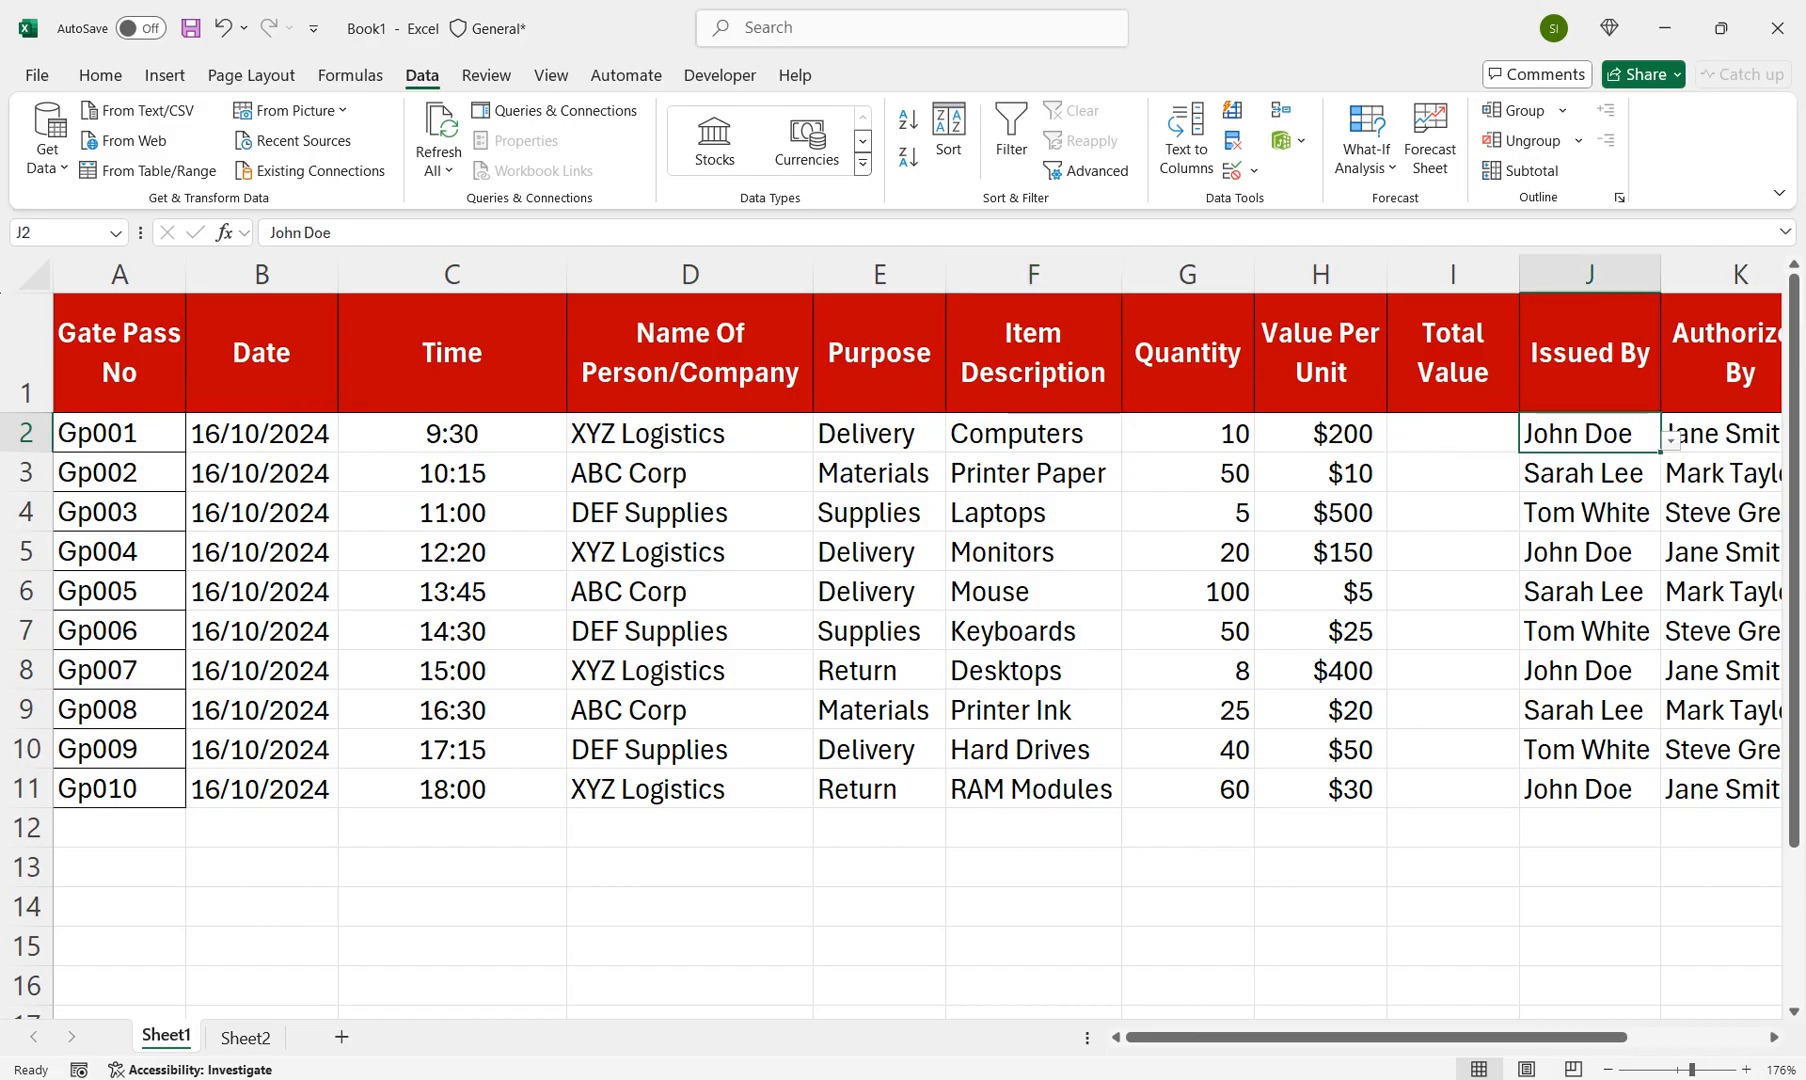
left_click(1670, 441)
left_click(1589, 592)
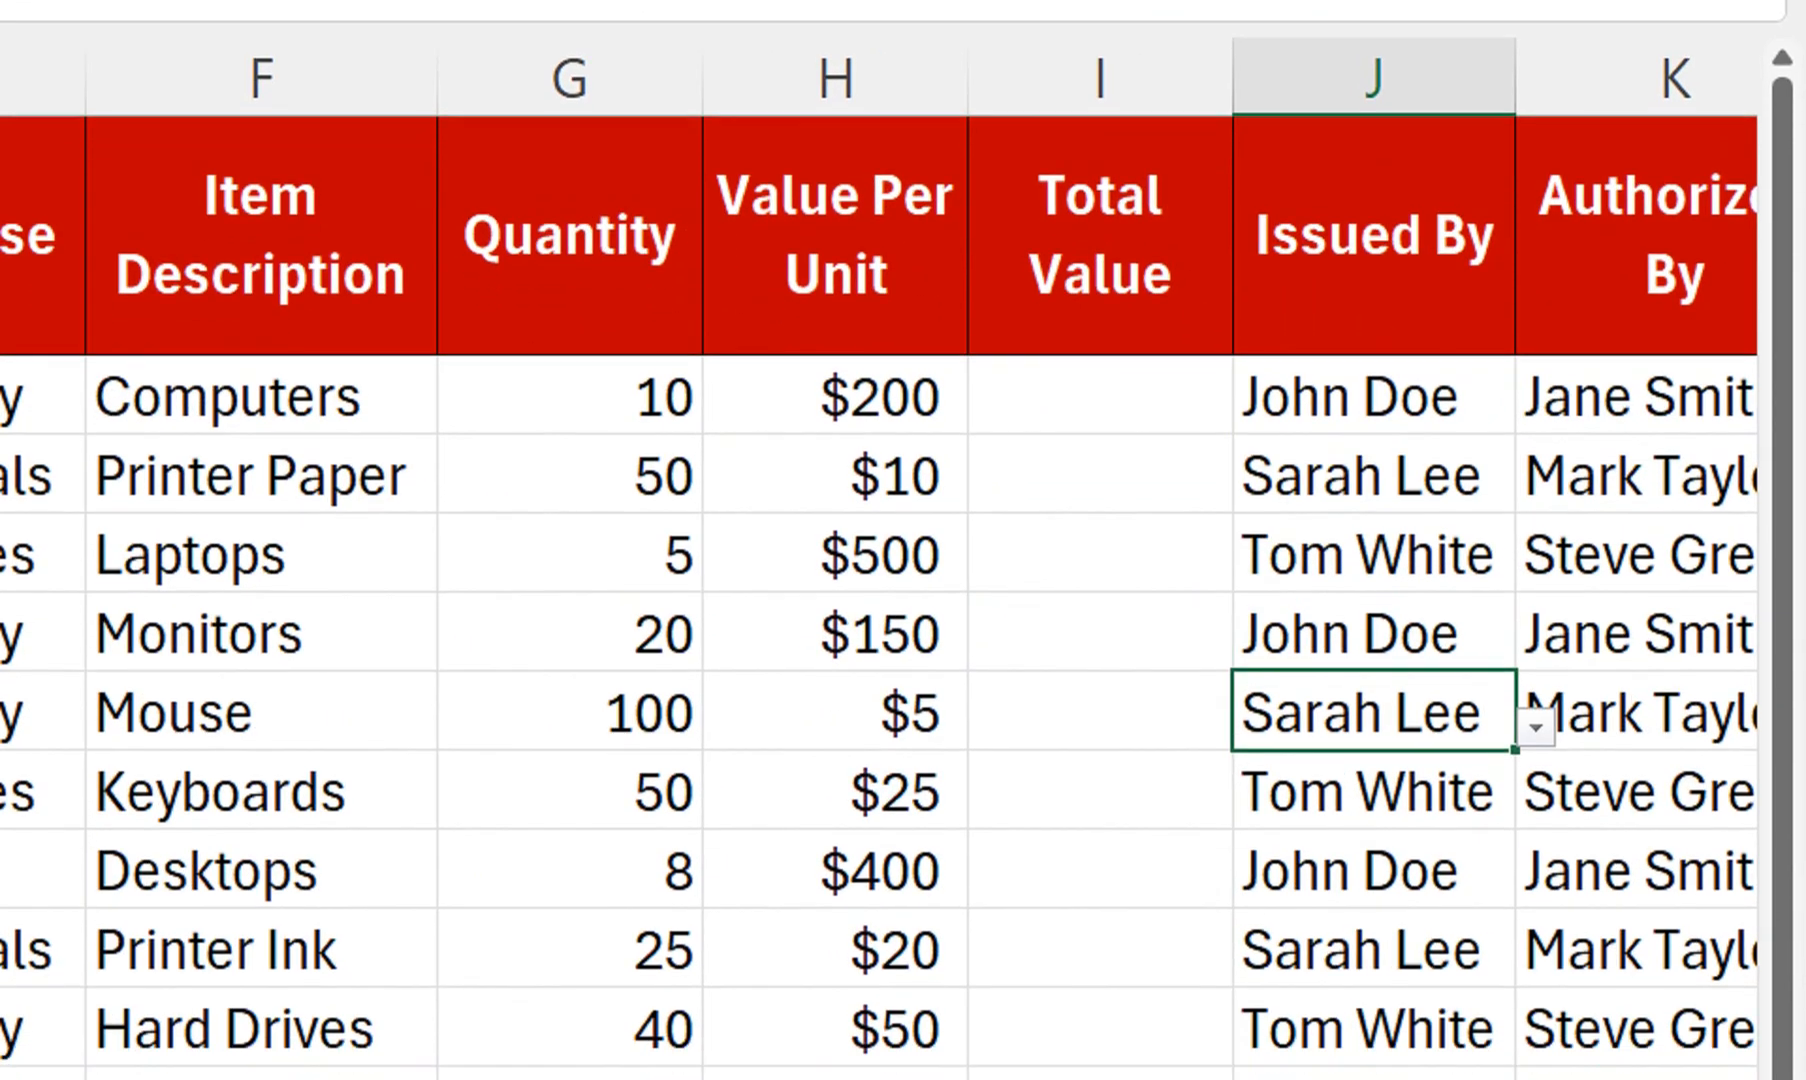
Step: Calculate Total Value in I2 with =G2*H2 and fill the formula down to I11
left_click(1100, 396)
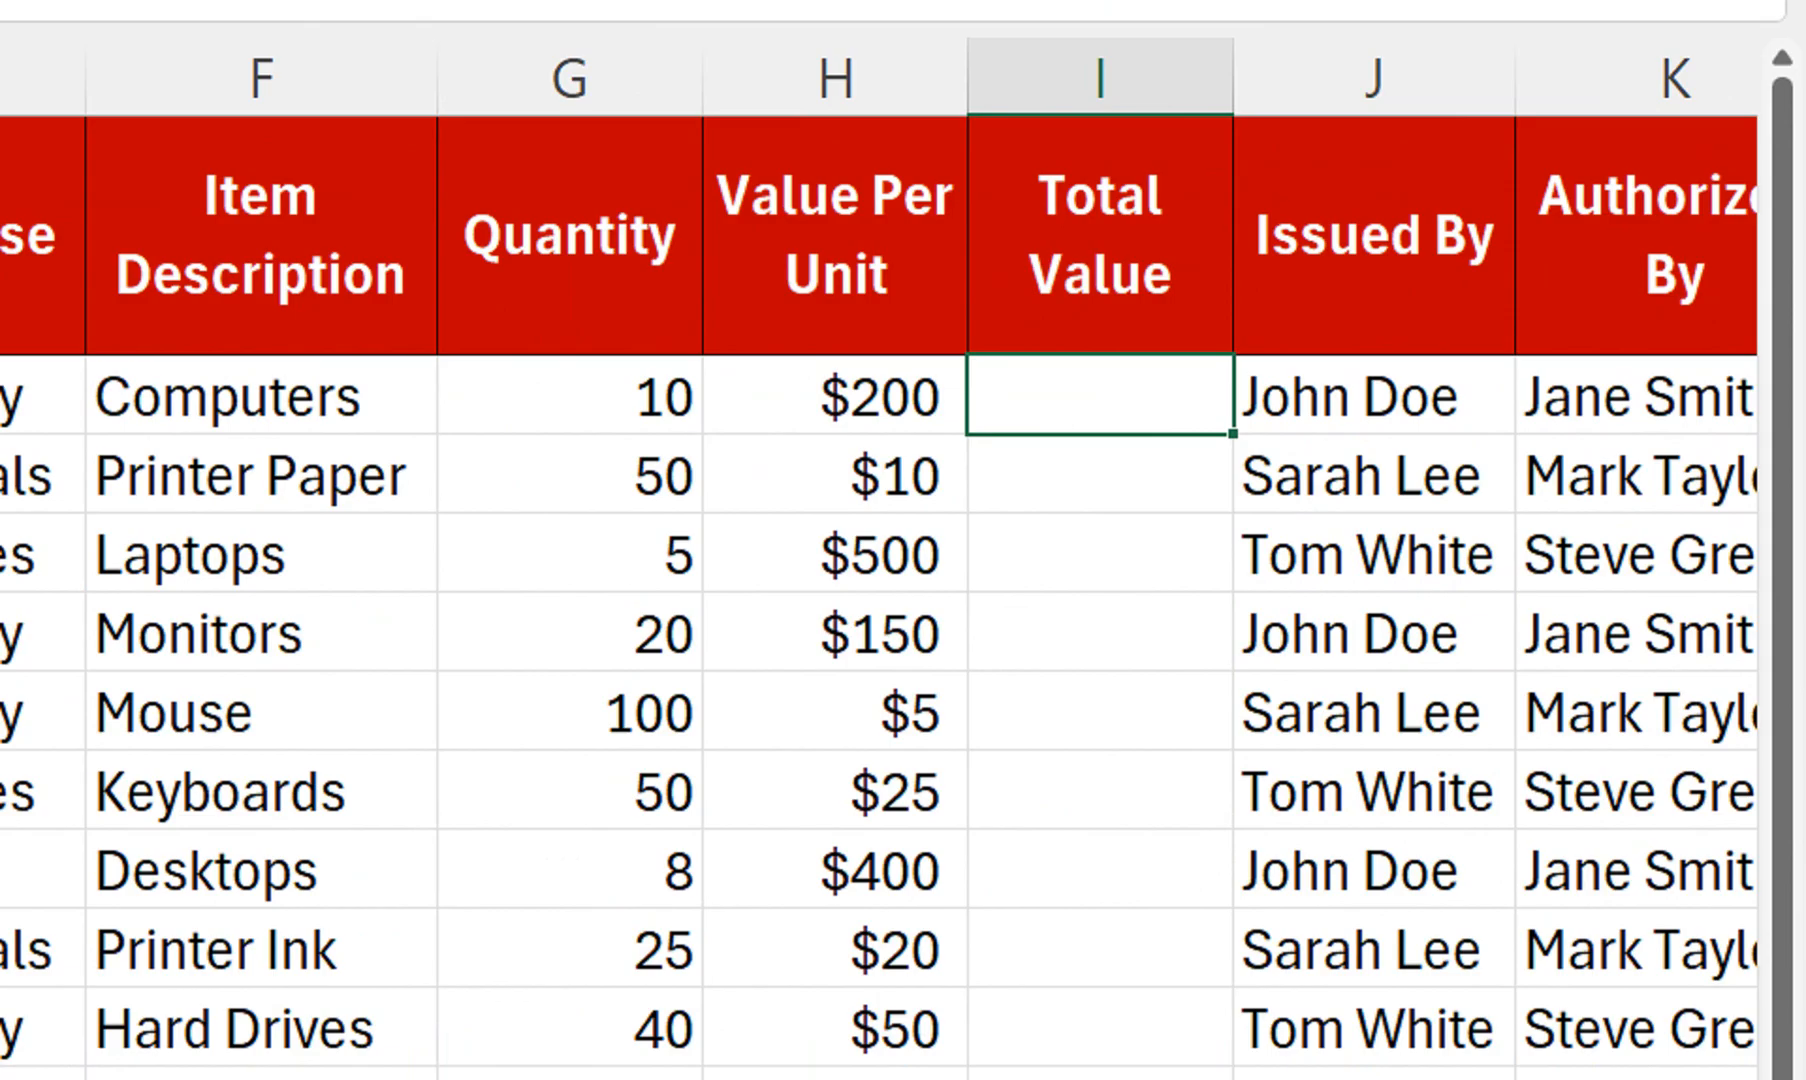
type("=")
left_click(569, 396)
type("*")
left_click(835, 396)
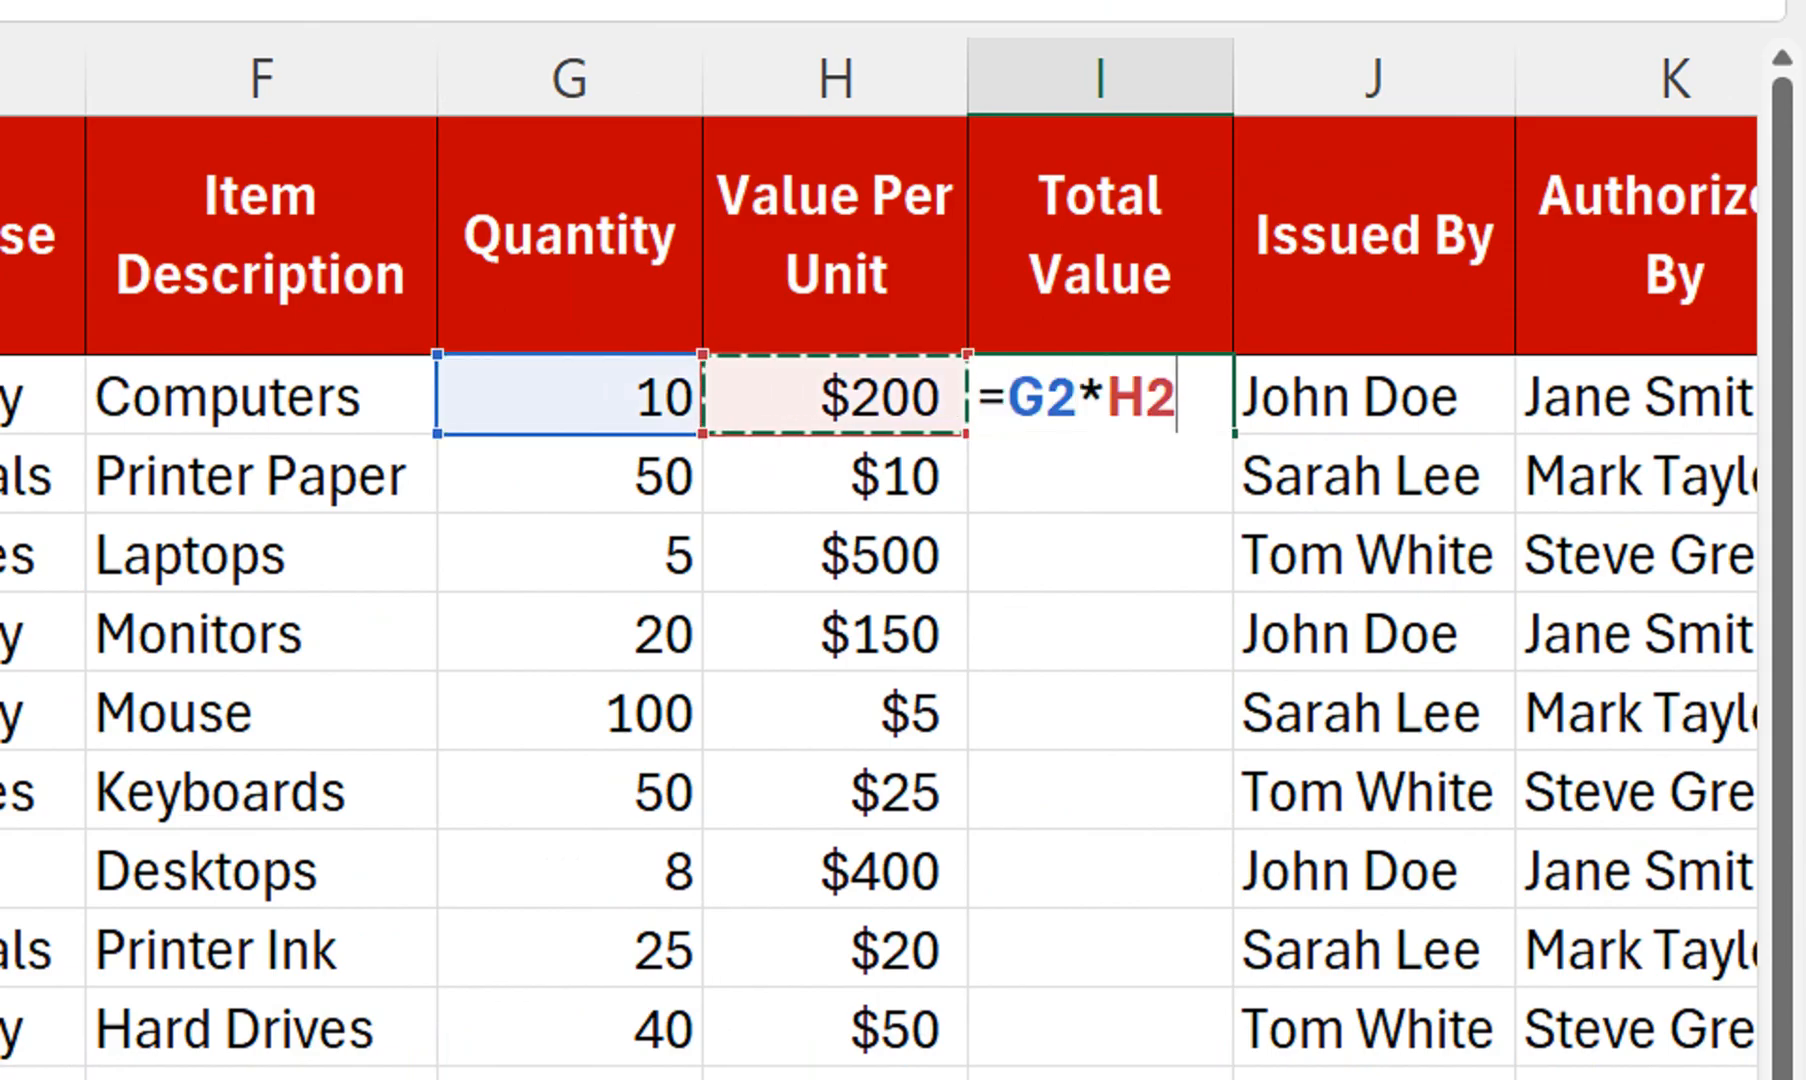
key("Return")
left_click(1100, 396)
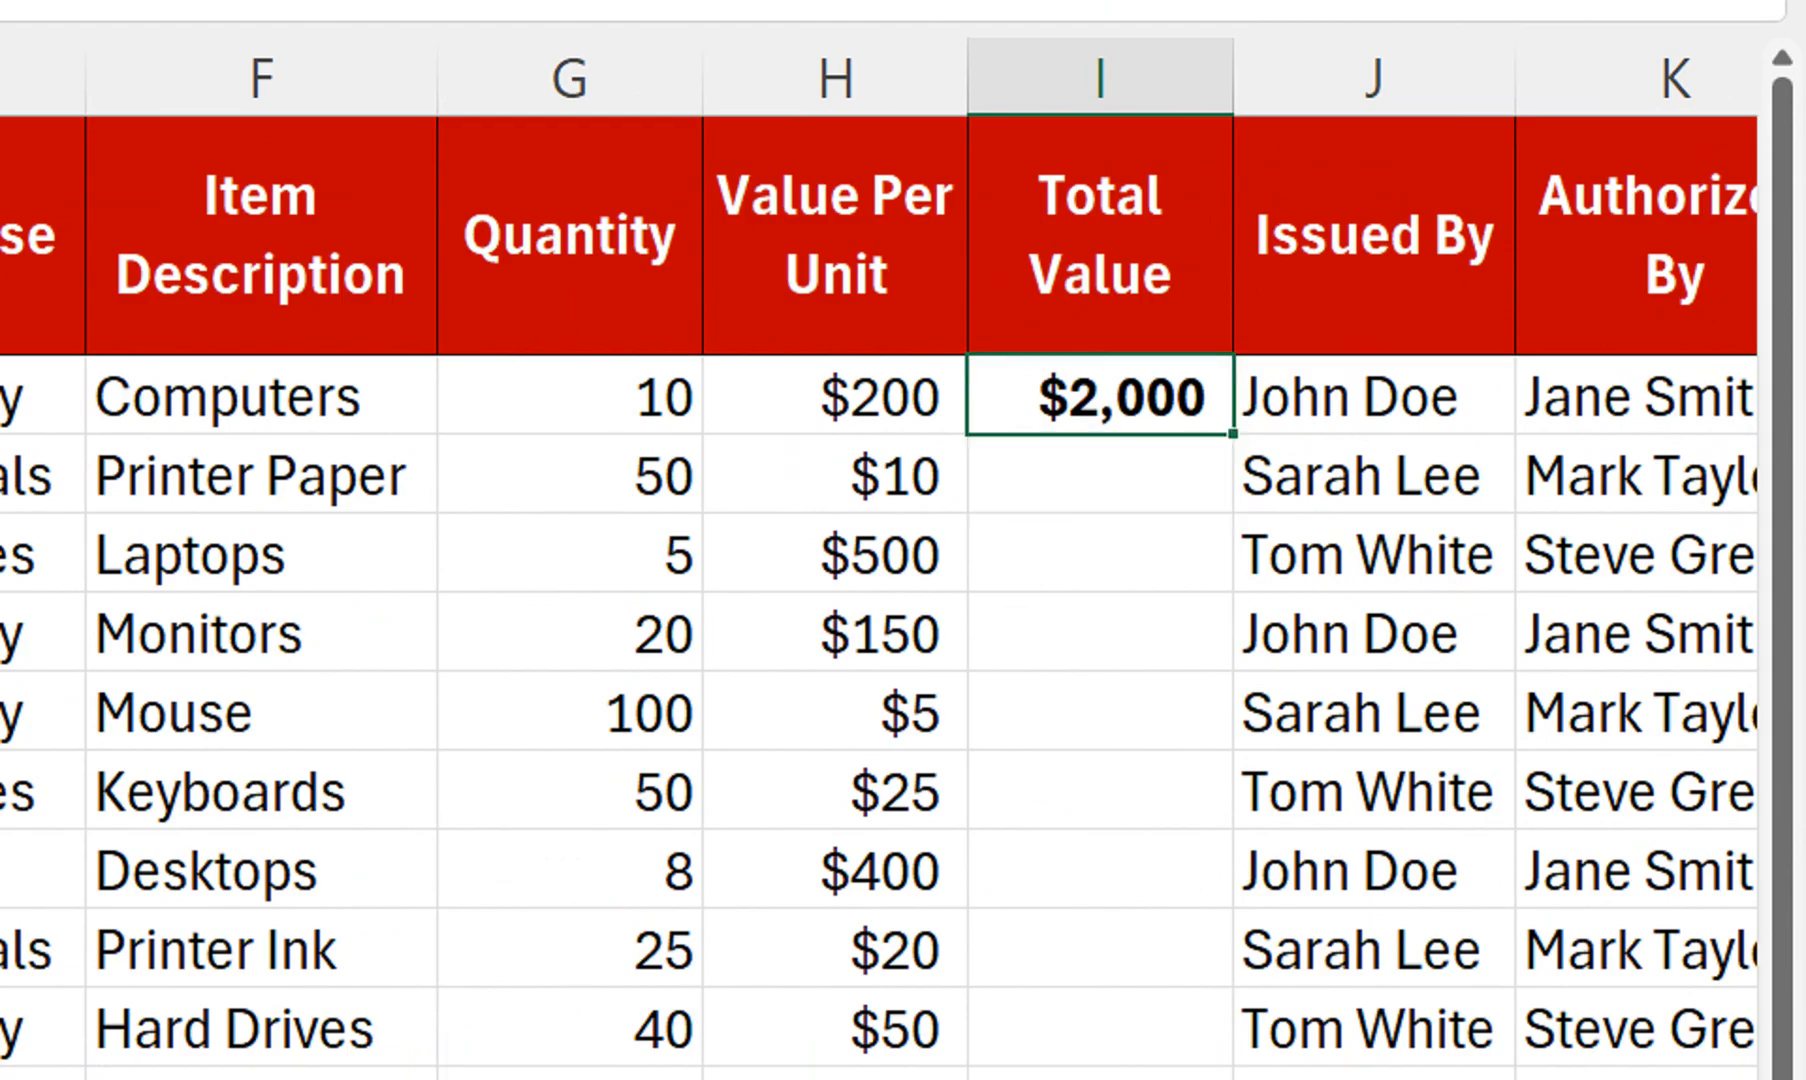
double_click(1233, 433)
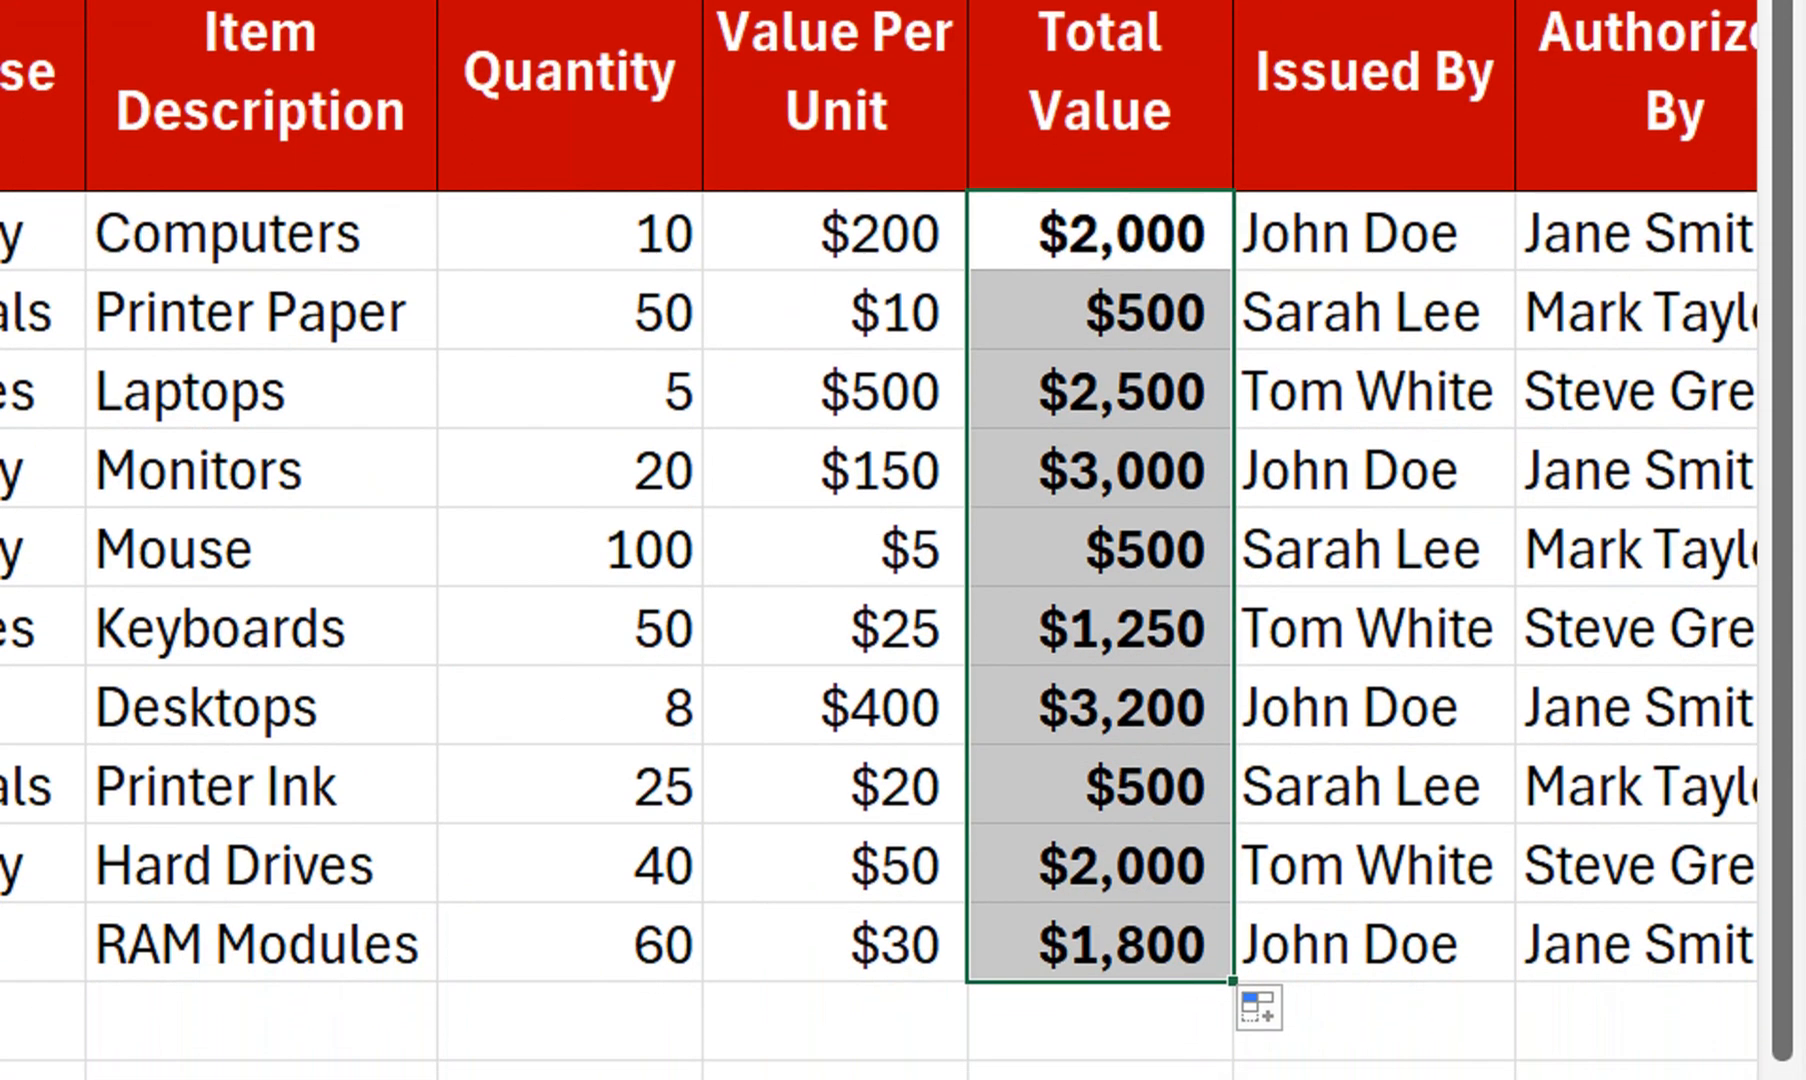
left_click(570, 704)
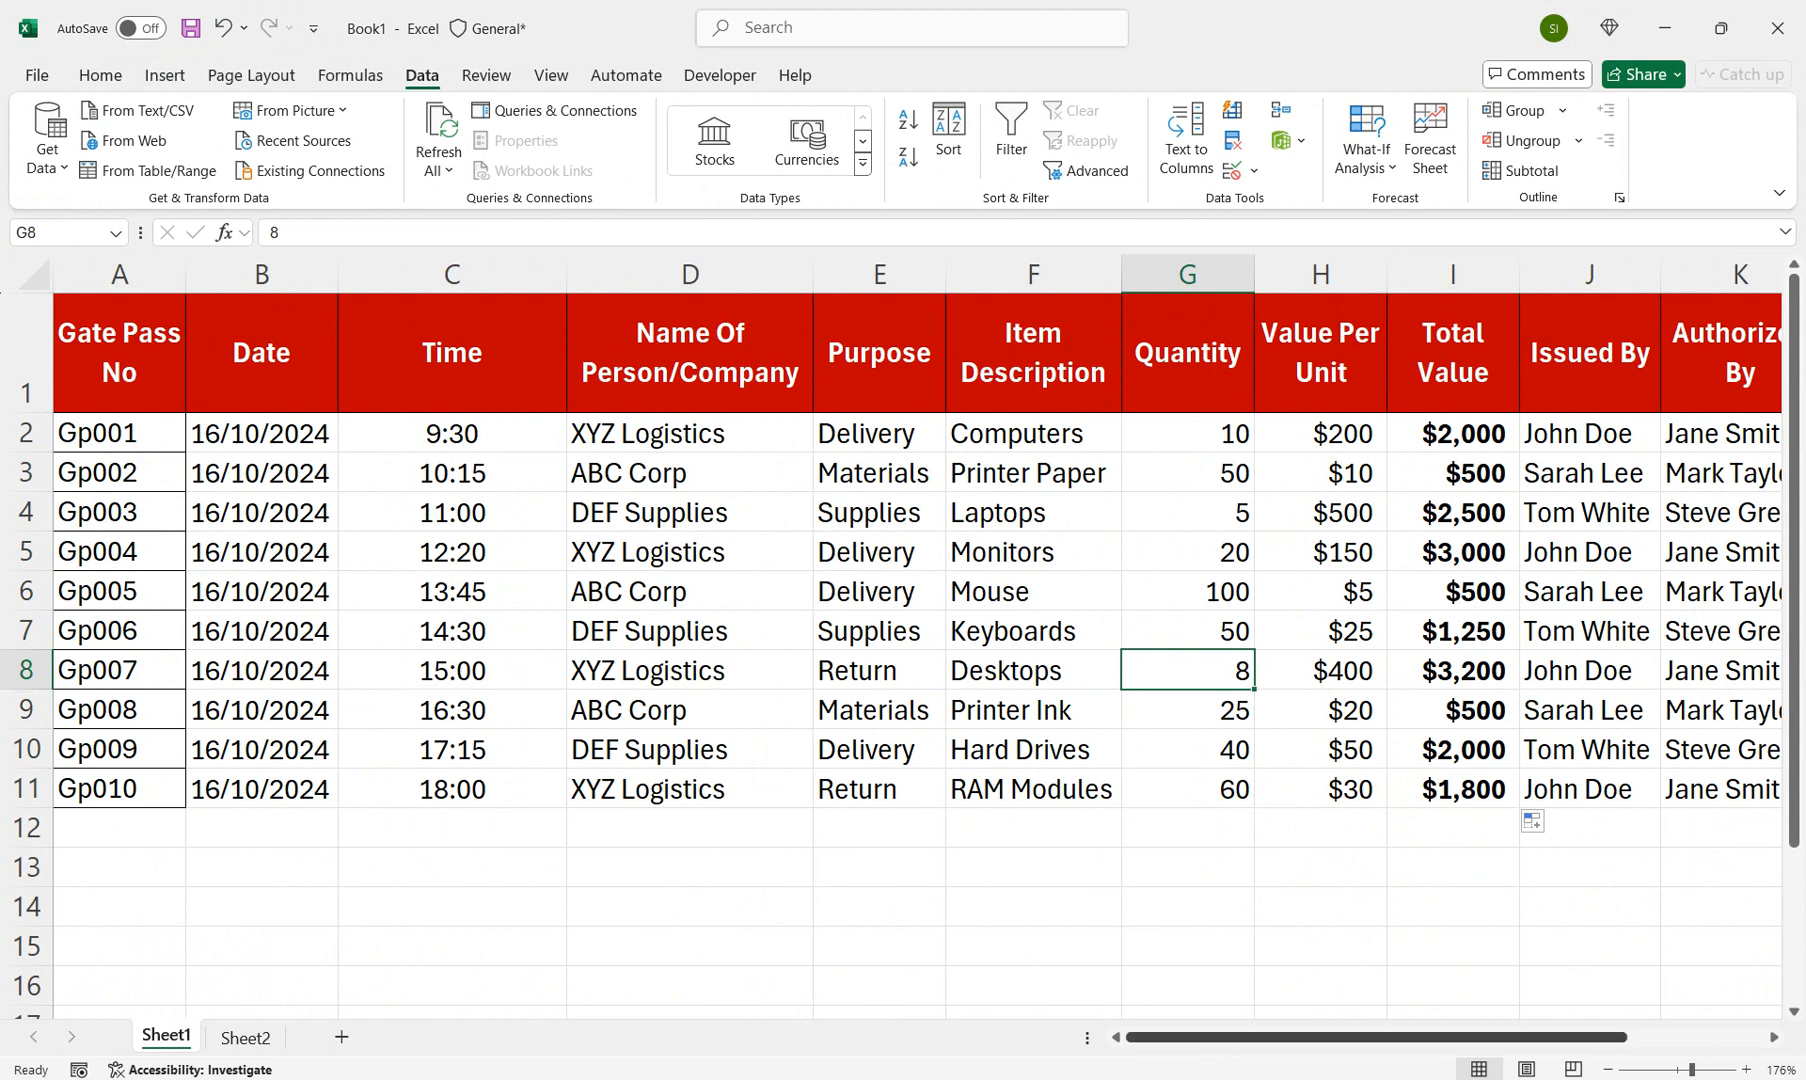
Step: Apply All Borders to the register's record cells in rows 2 to 15, including the empty rows
left_click_drag(1376, 1037, 1486, 1037)
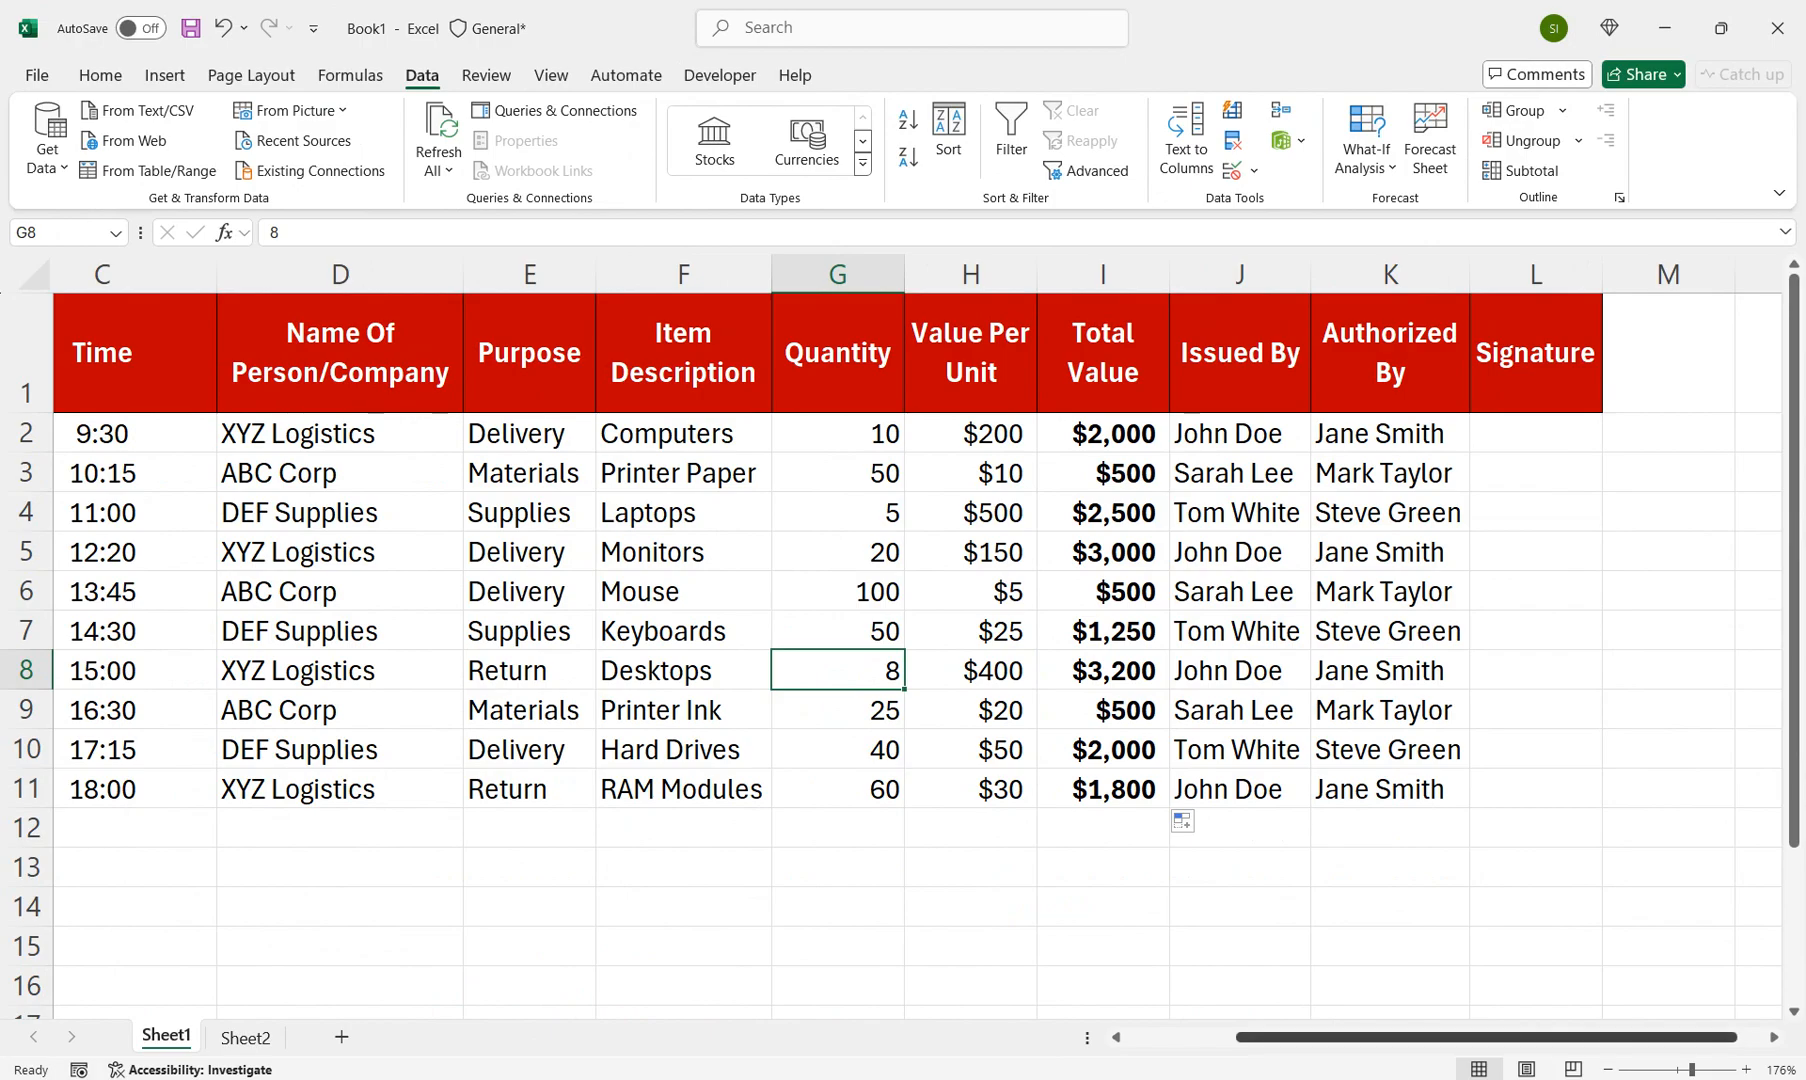
left_click_drag(1315, 1038, 1205, 1038)
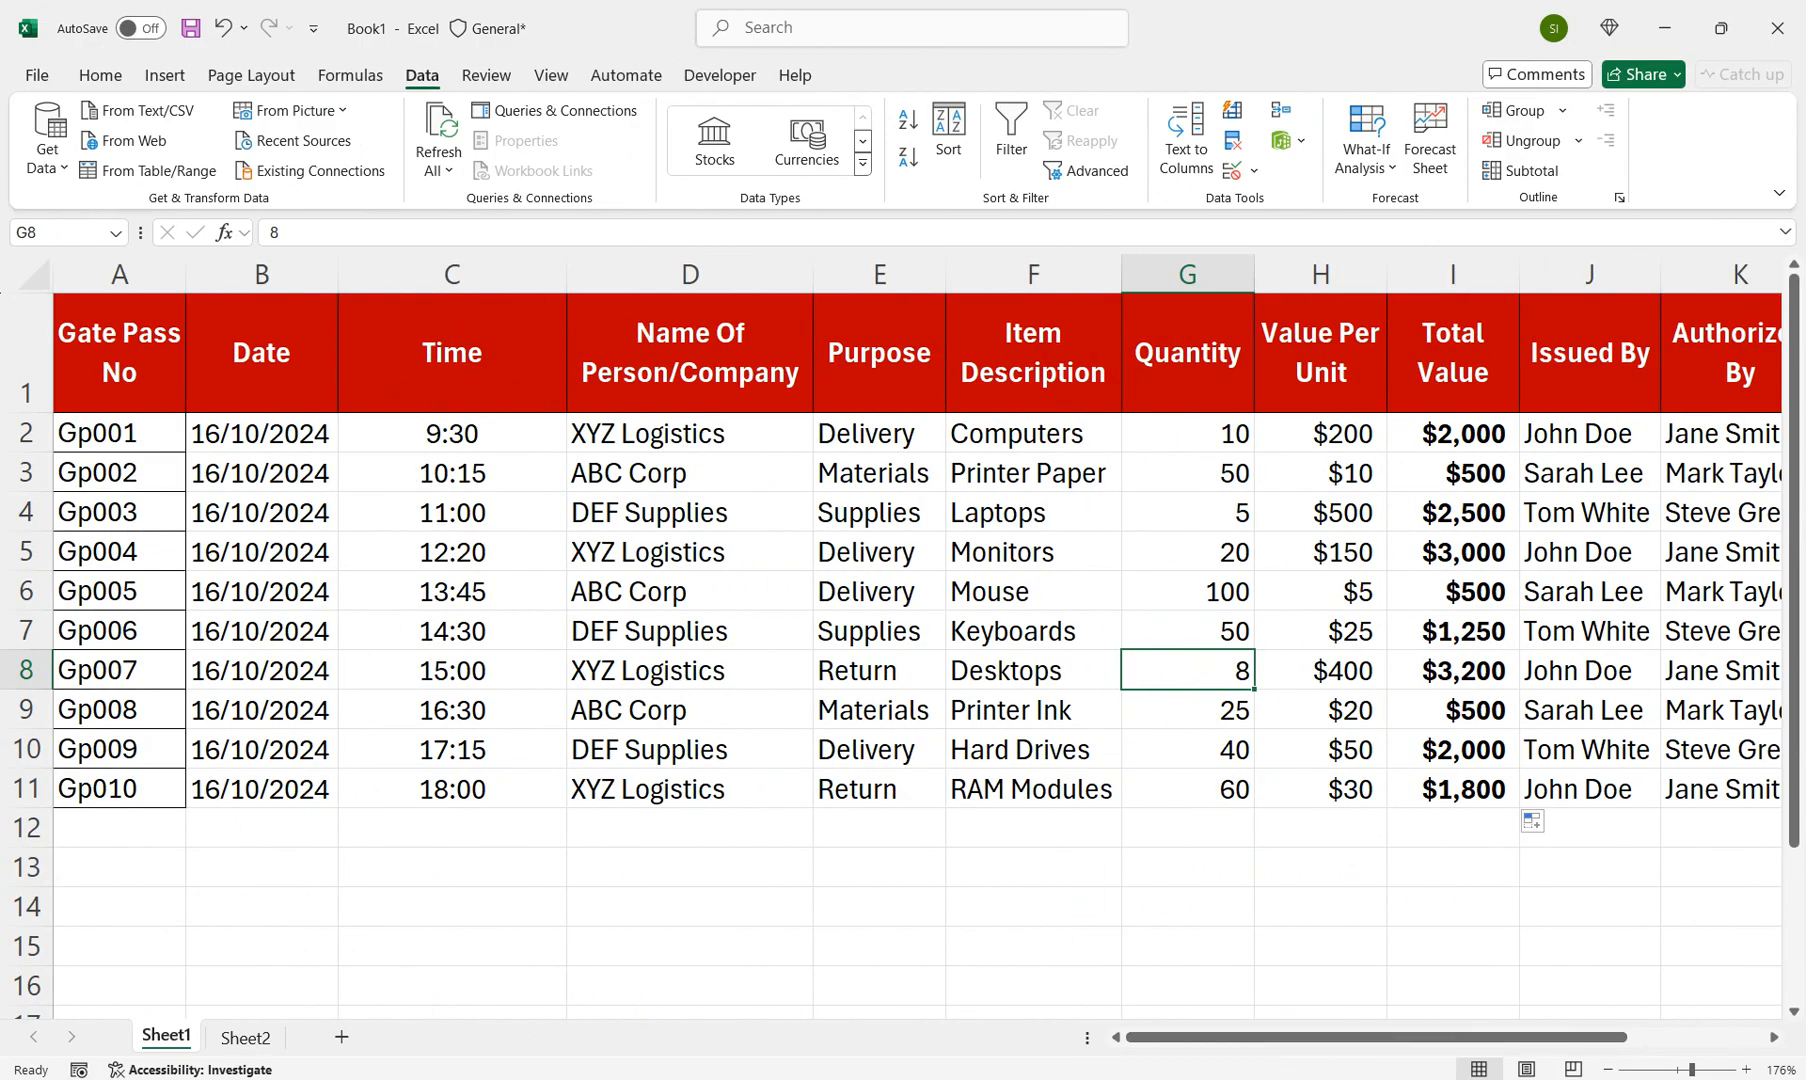
left_click_drag(110, 433, 1667, 962)
left_click_drag(1330, 1038, 1240, 1038)
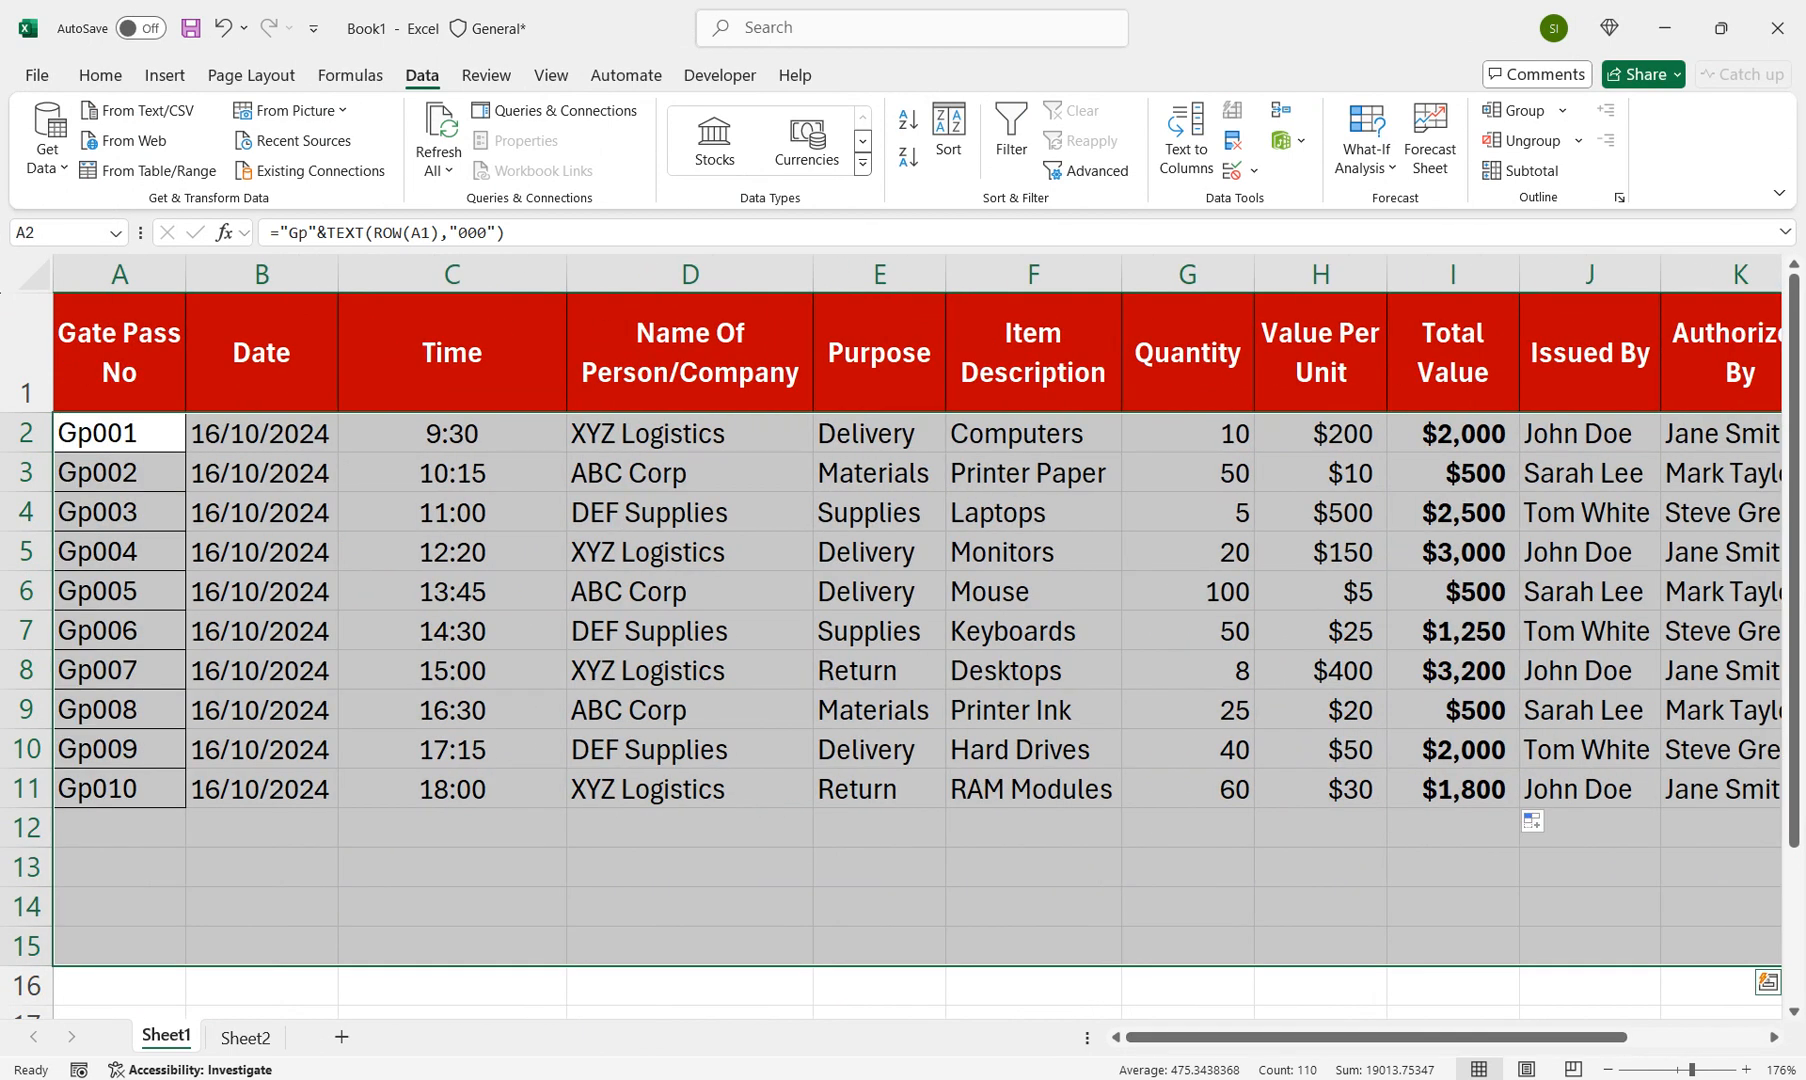
left_click(100, 75)
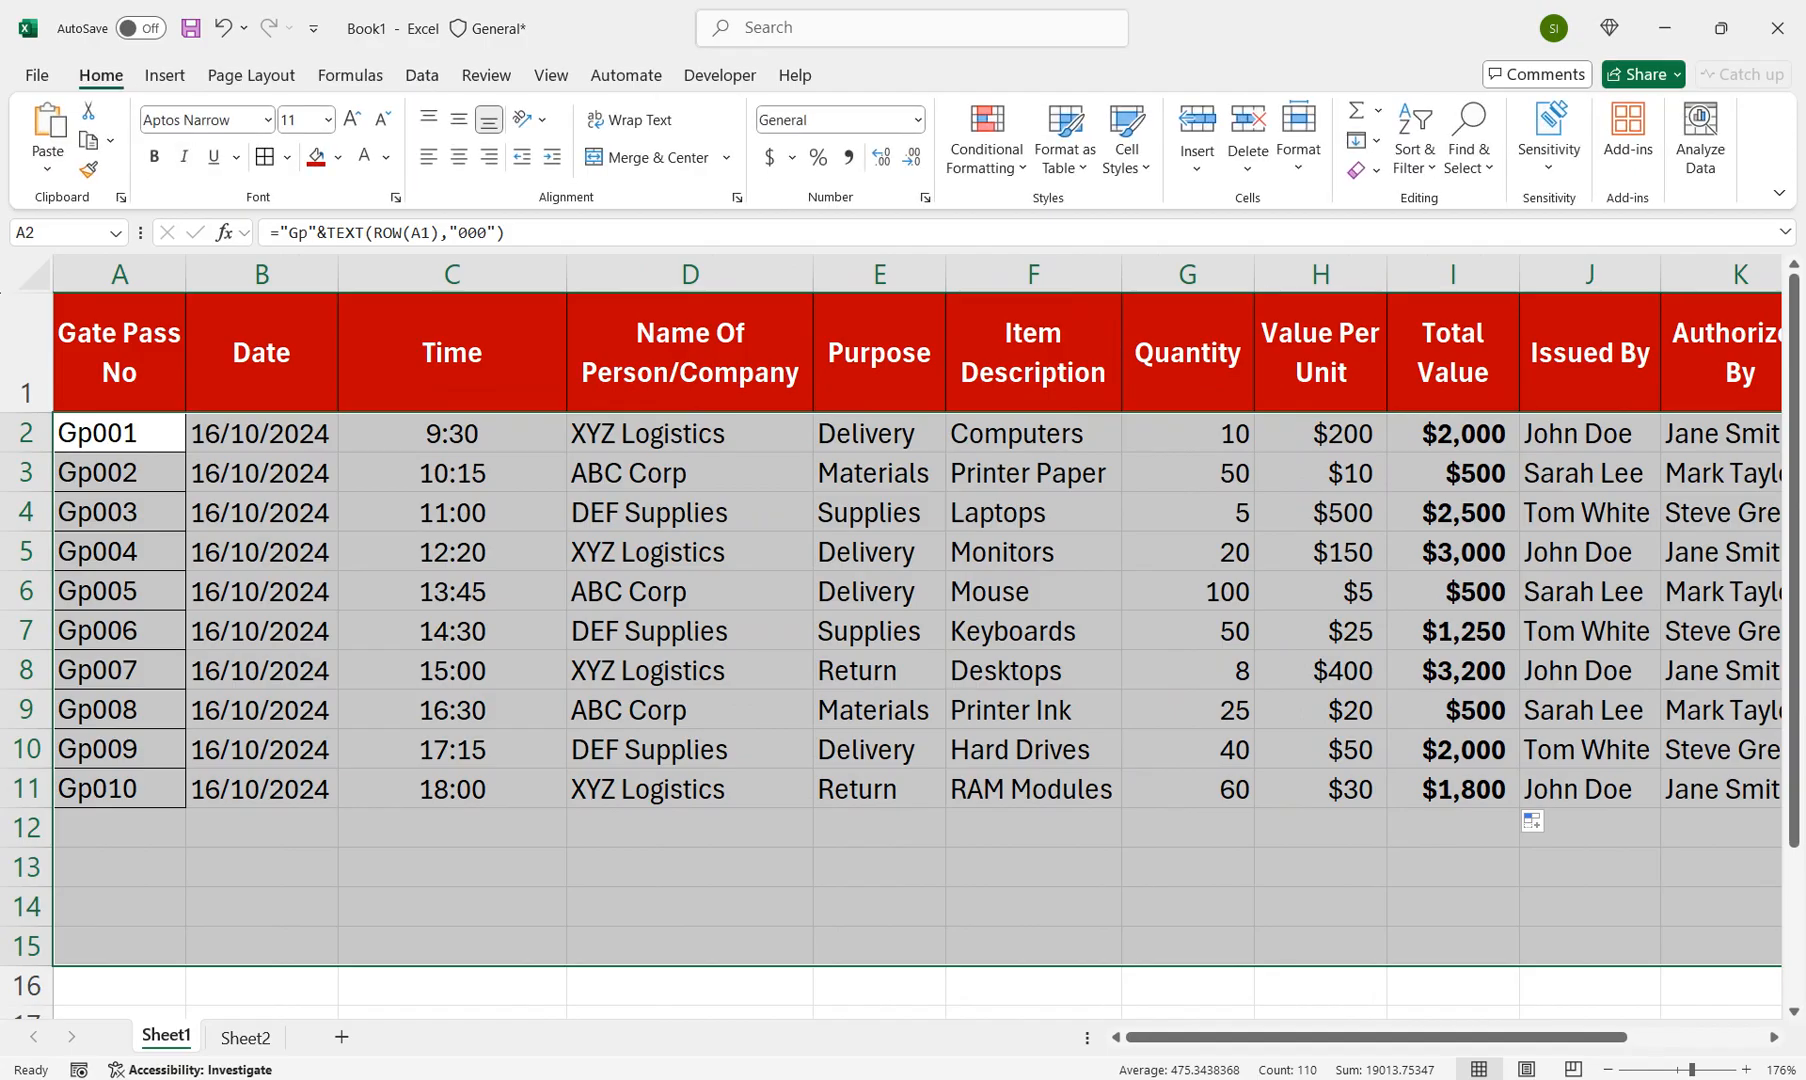
left_click(287, 157)
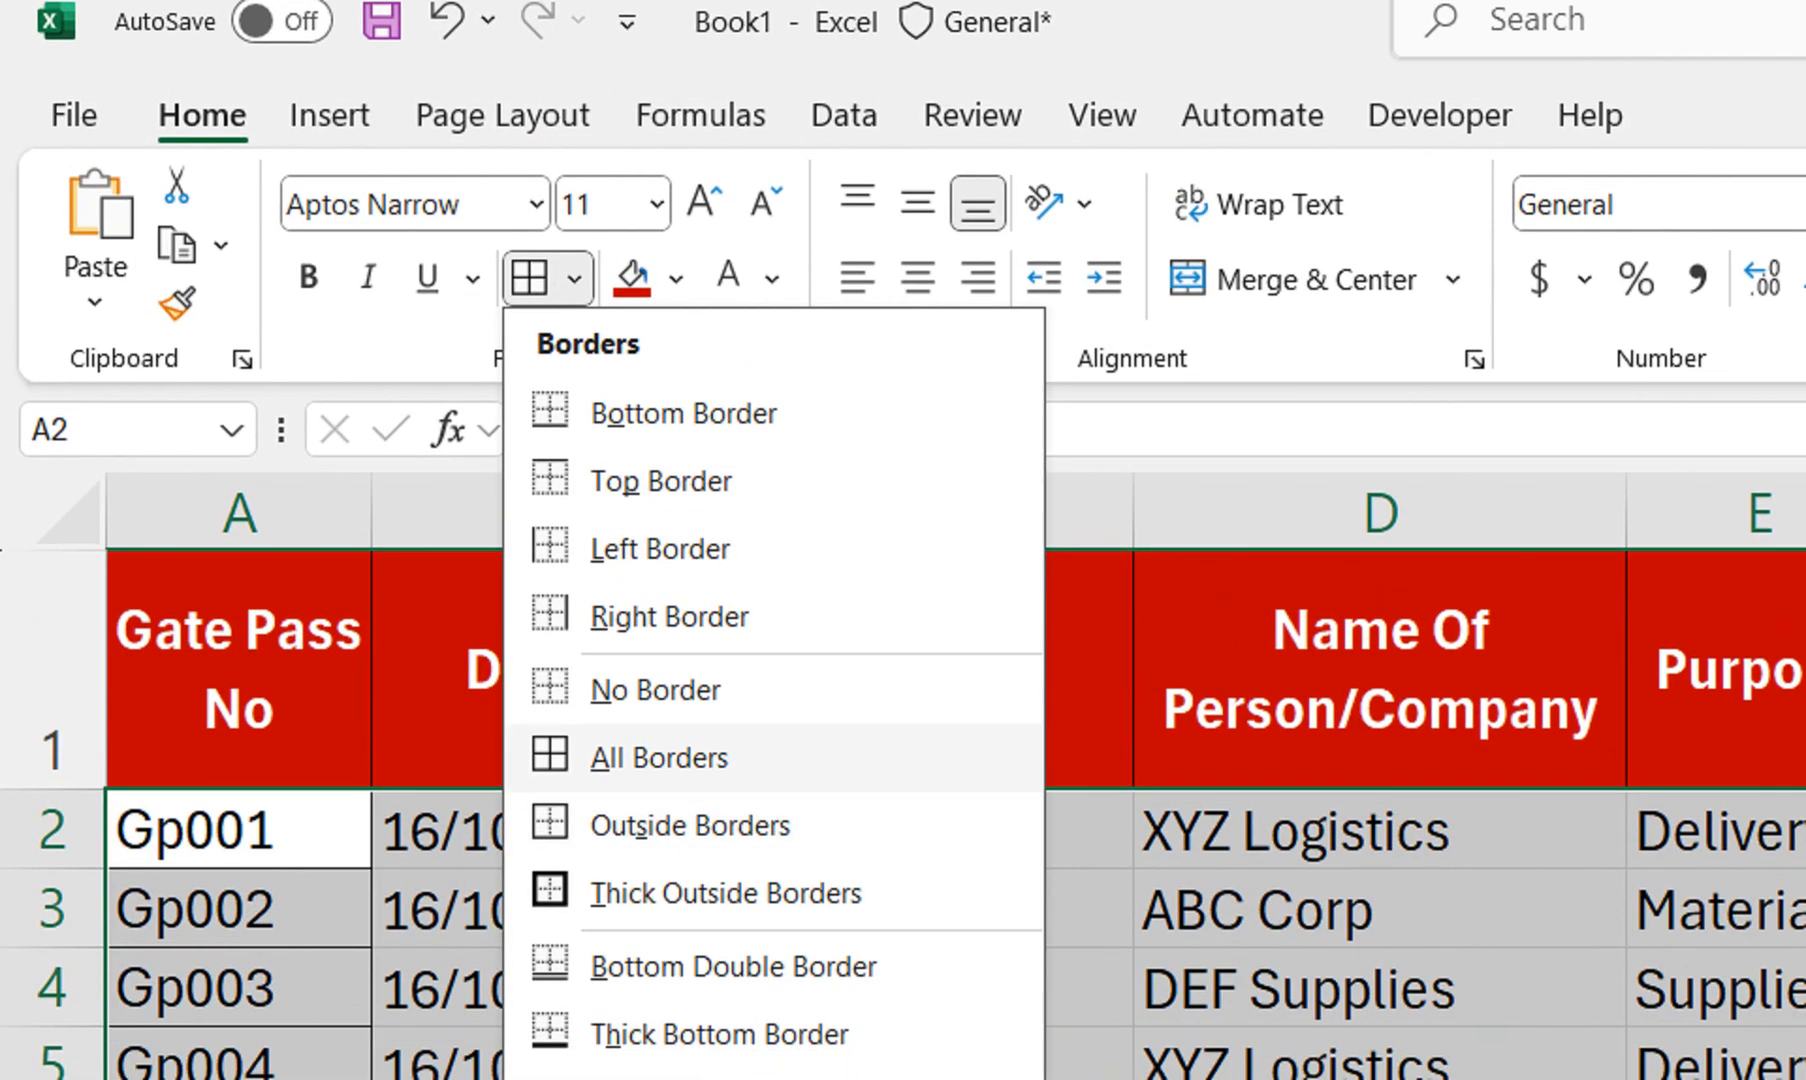
left_click(660, 757)
Step: Format the register range A1:L11 as a table with headers, using the style Dark Green, Table Style Medium 4
left_click(238, 669)
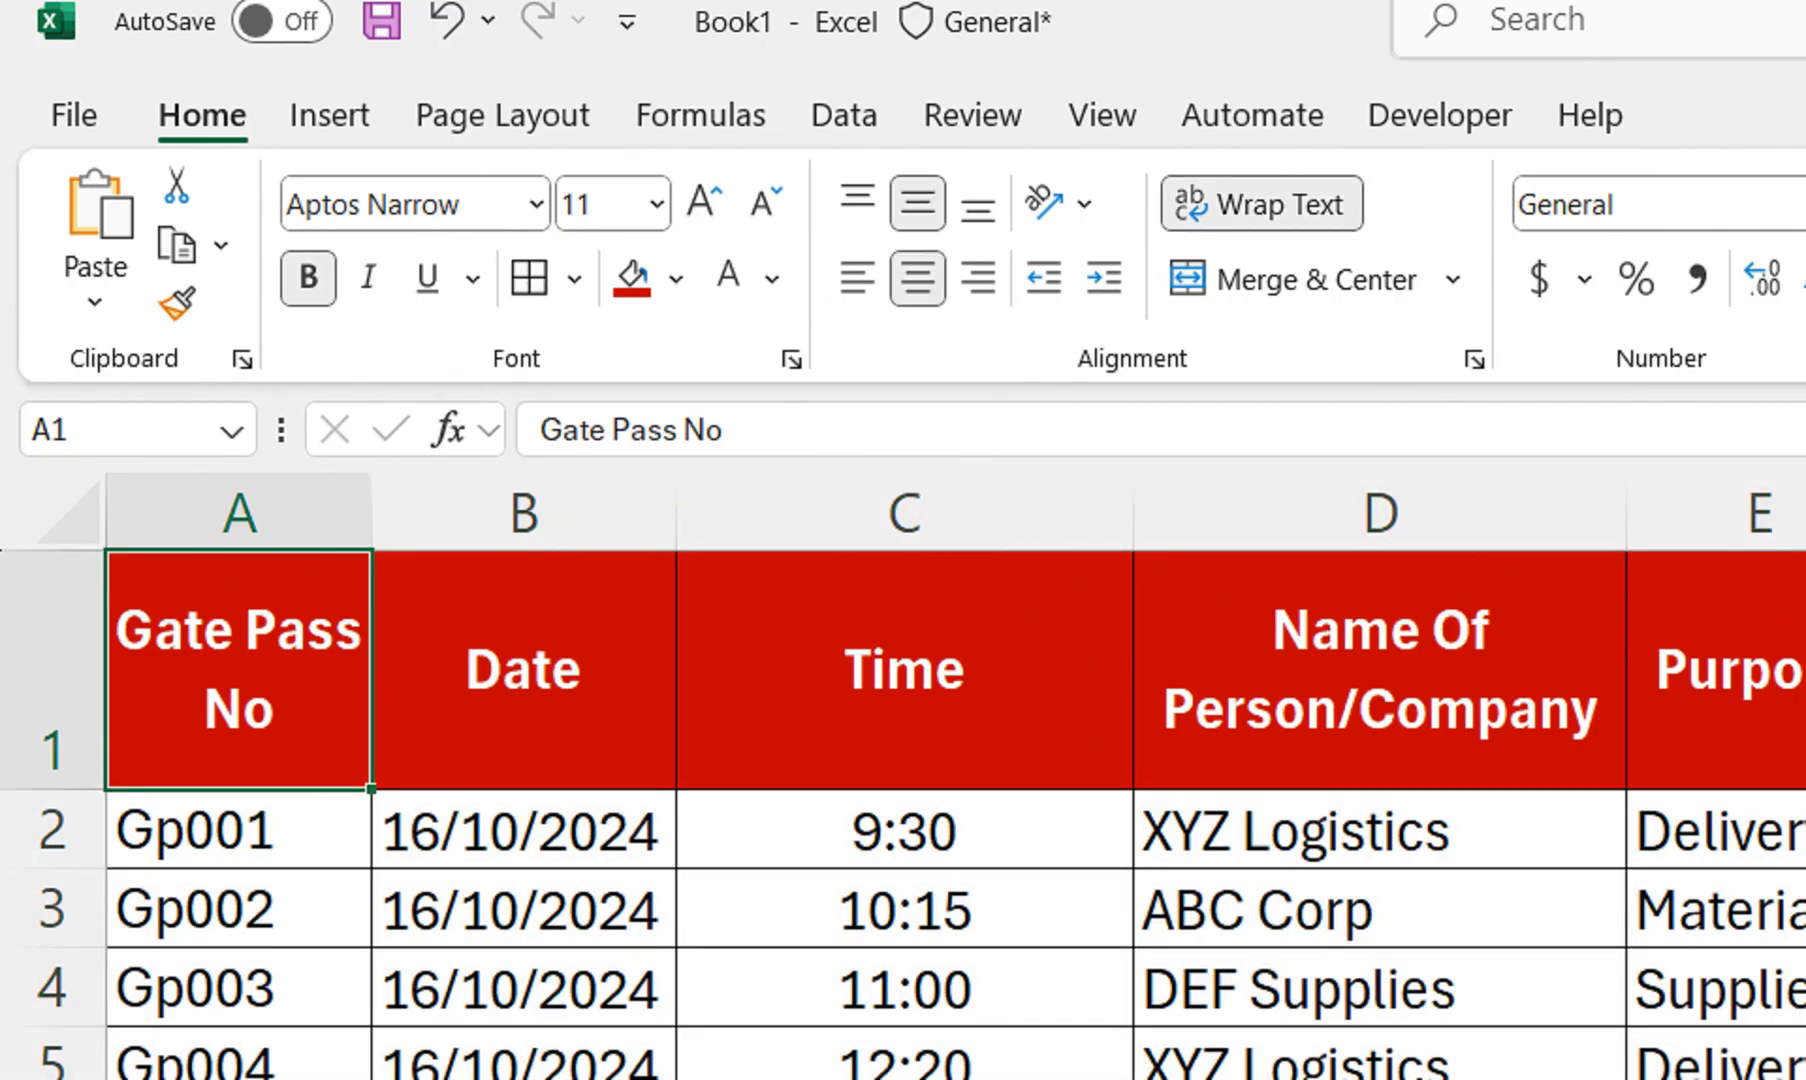
left_click_drag(238, 669, 1720, 353)
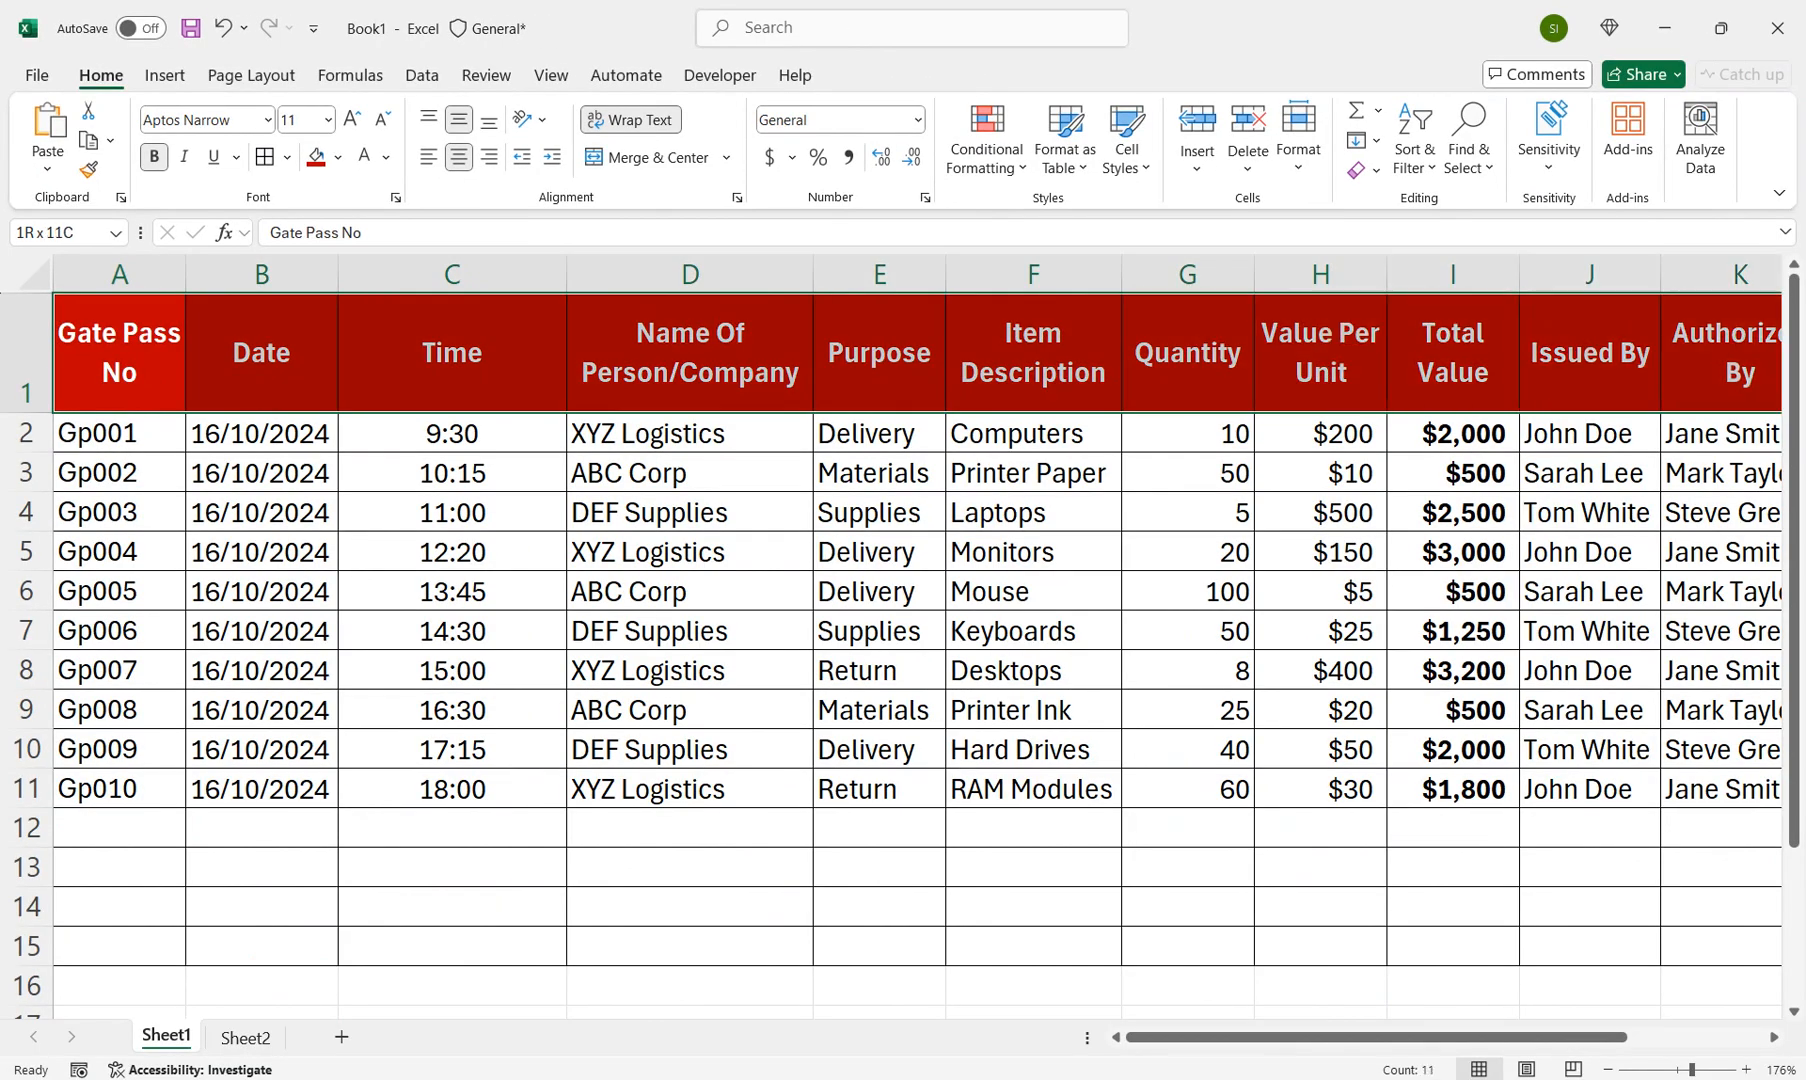
left_click_drag(1343, 1037, 1462, 1037)
left_click_drag(1509, 353, 22, 800)
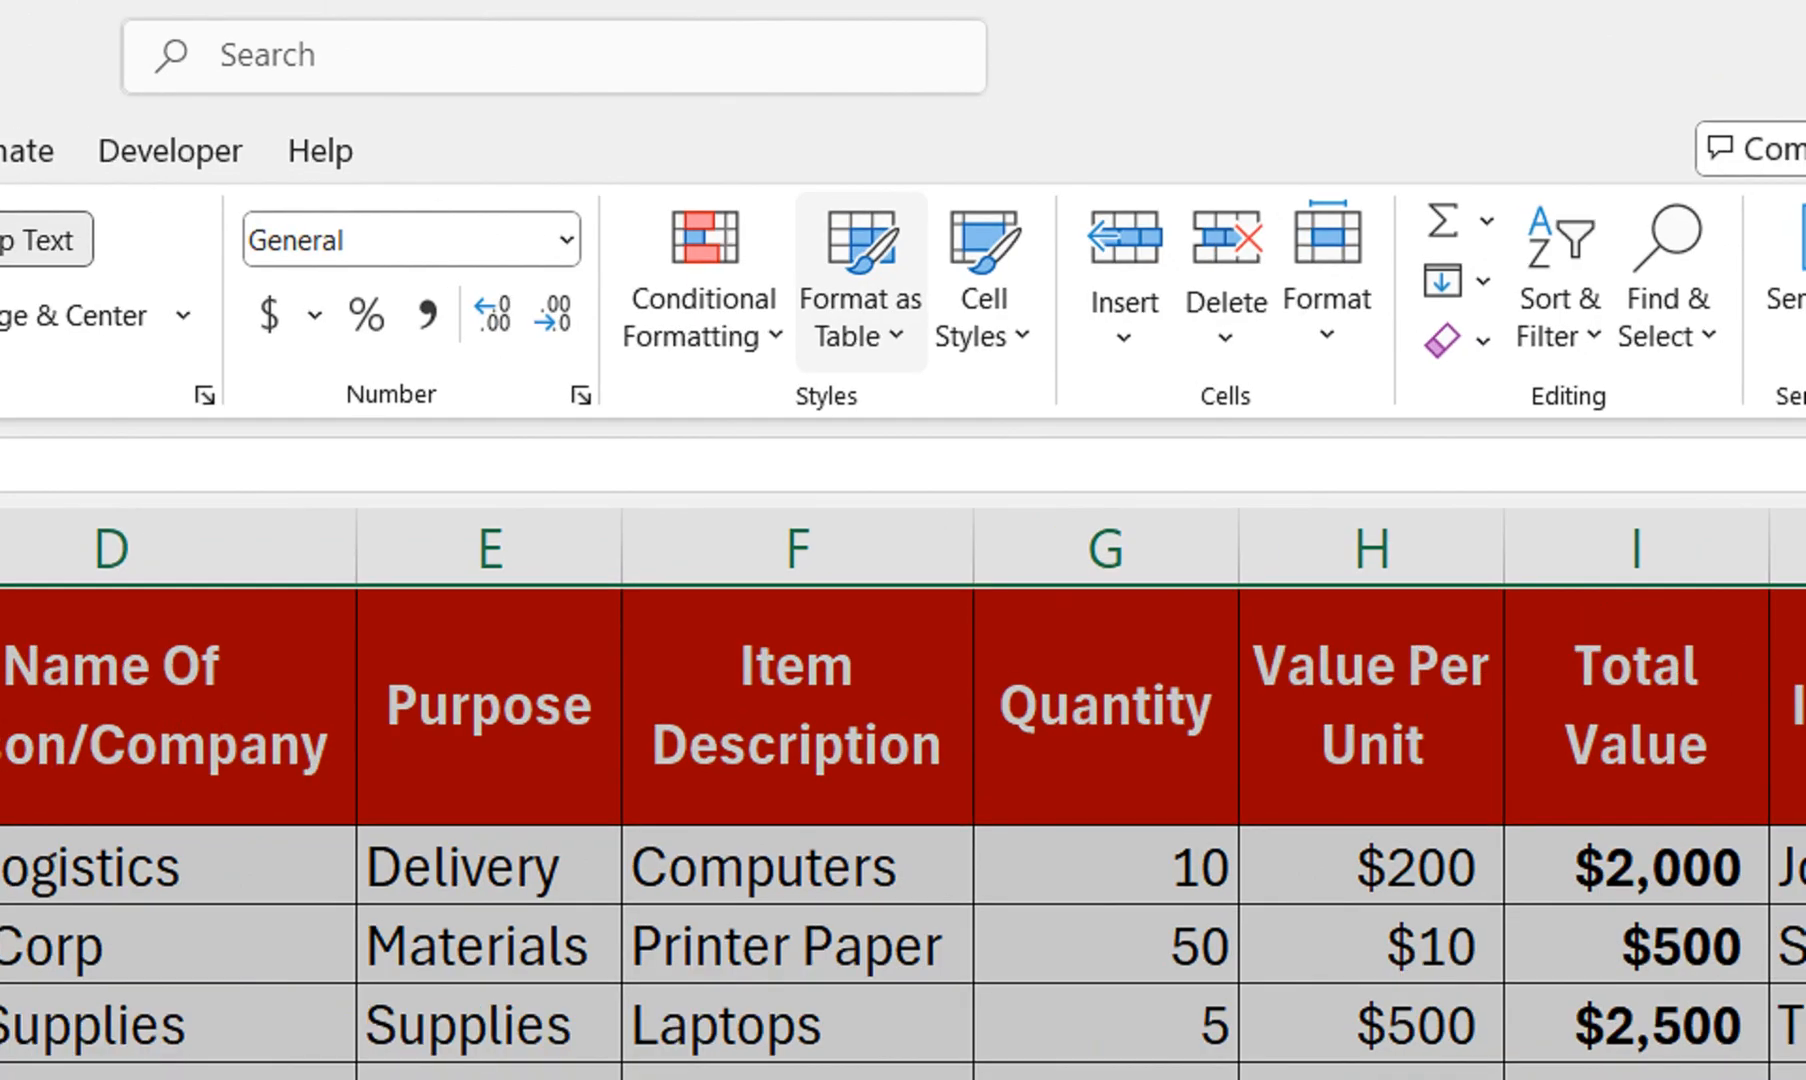
left_click(1065, 140)
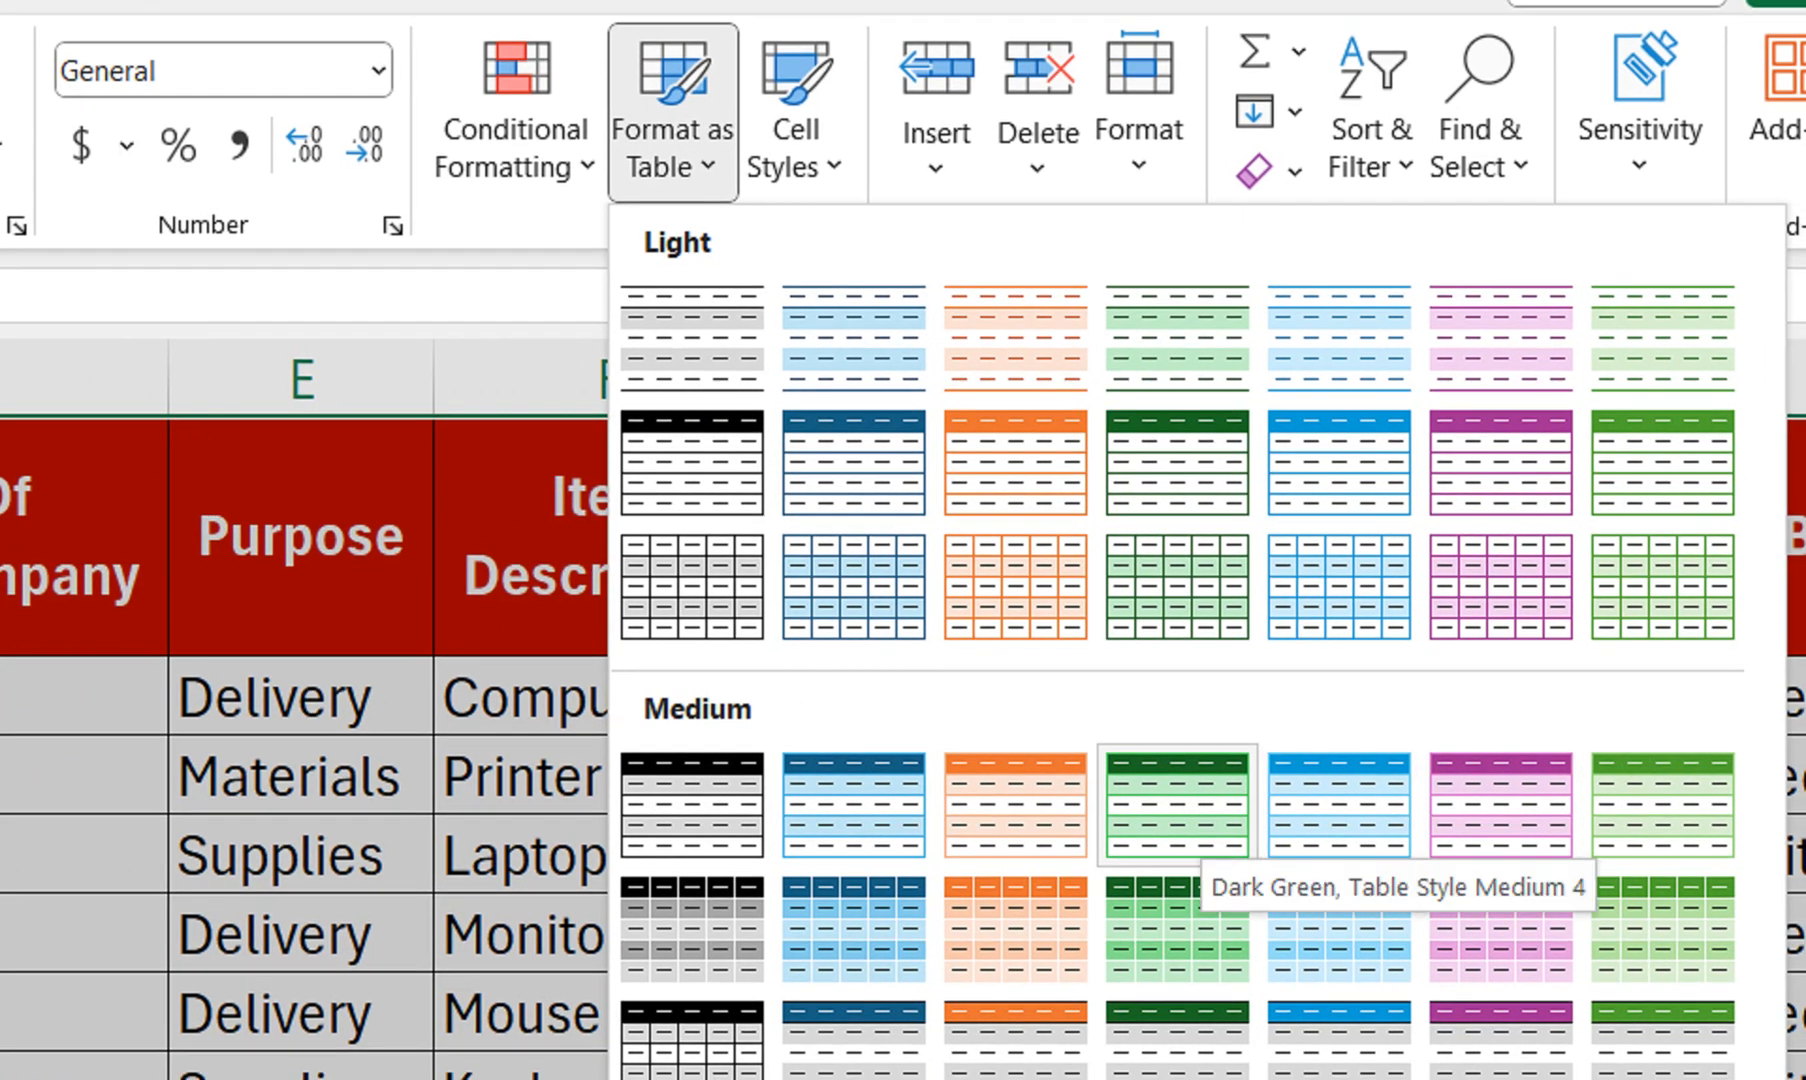
left_click(1180, 815)
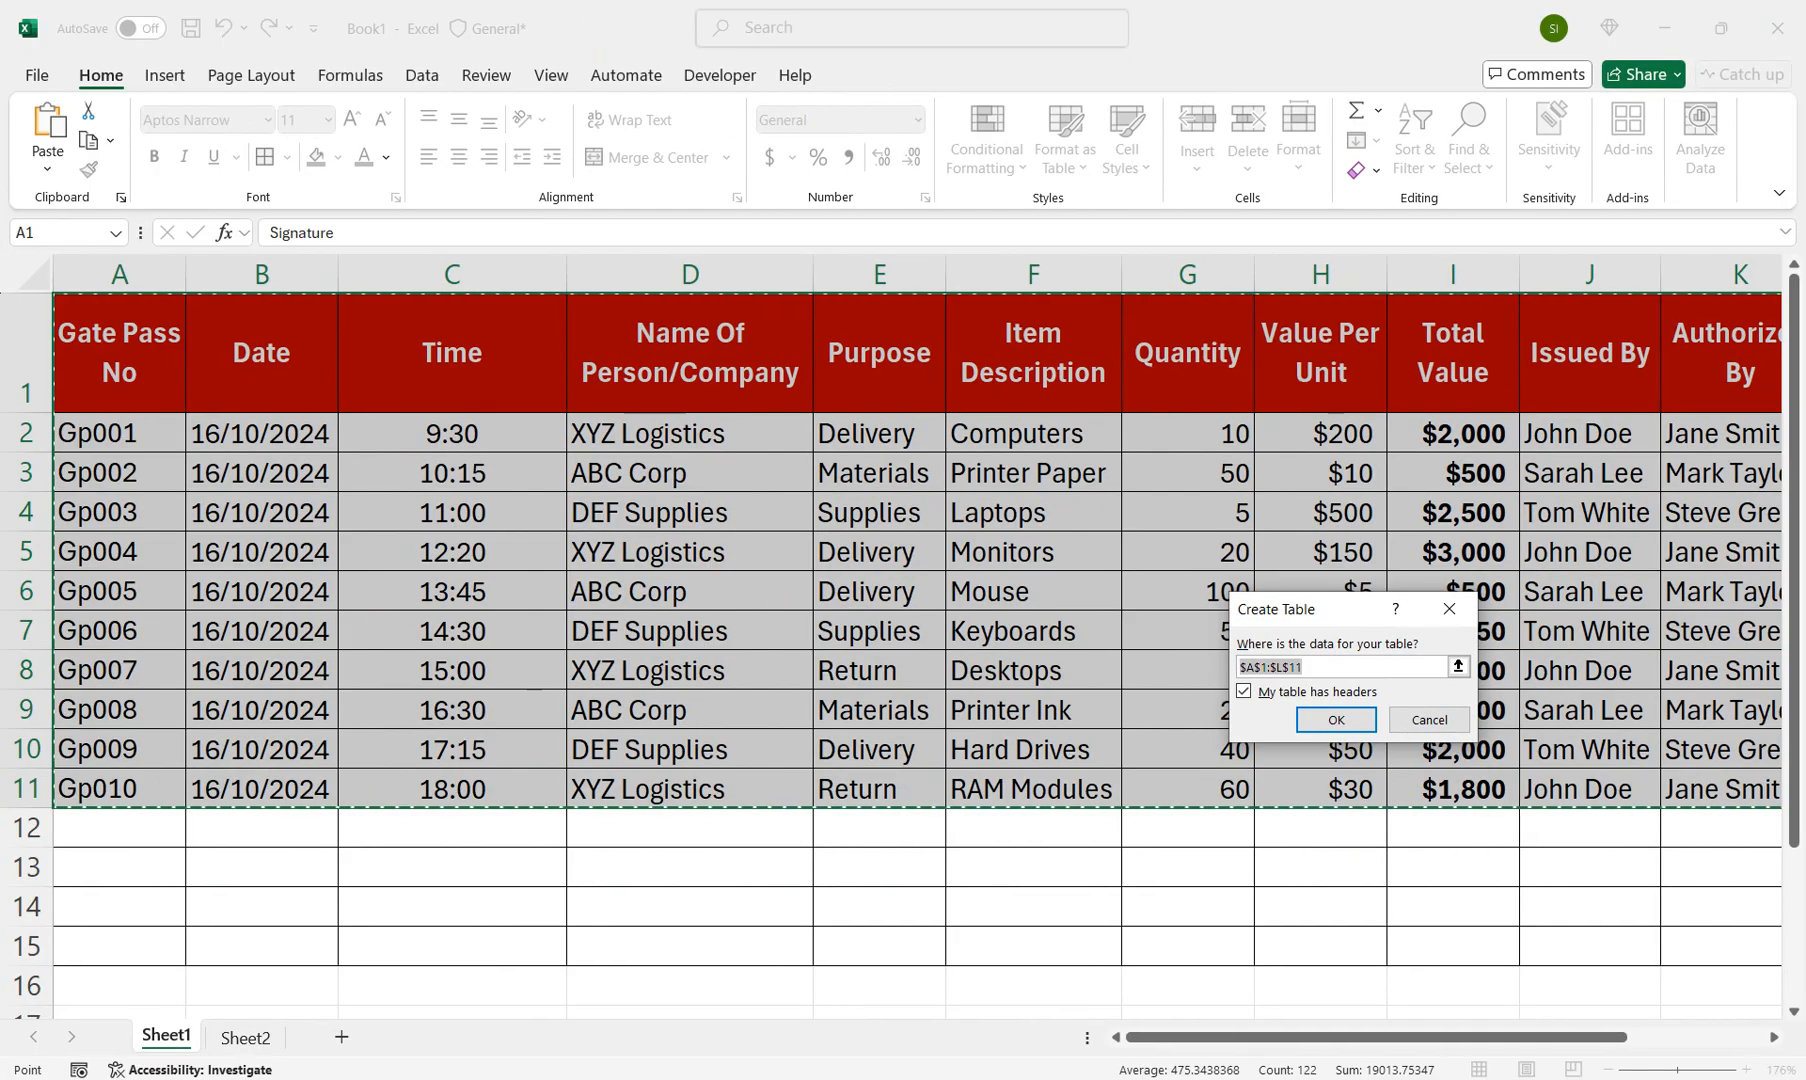
key("Return")
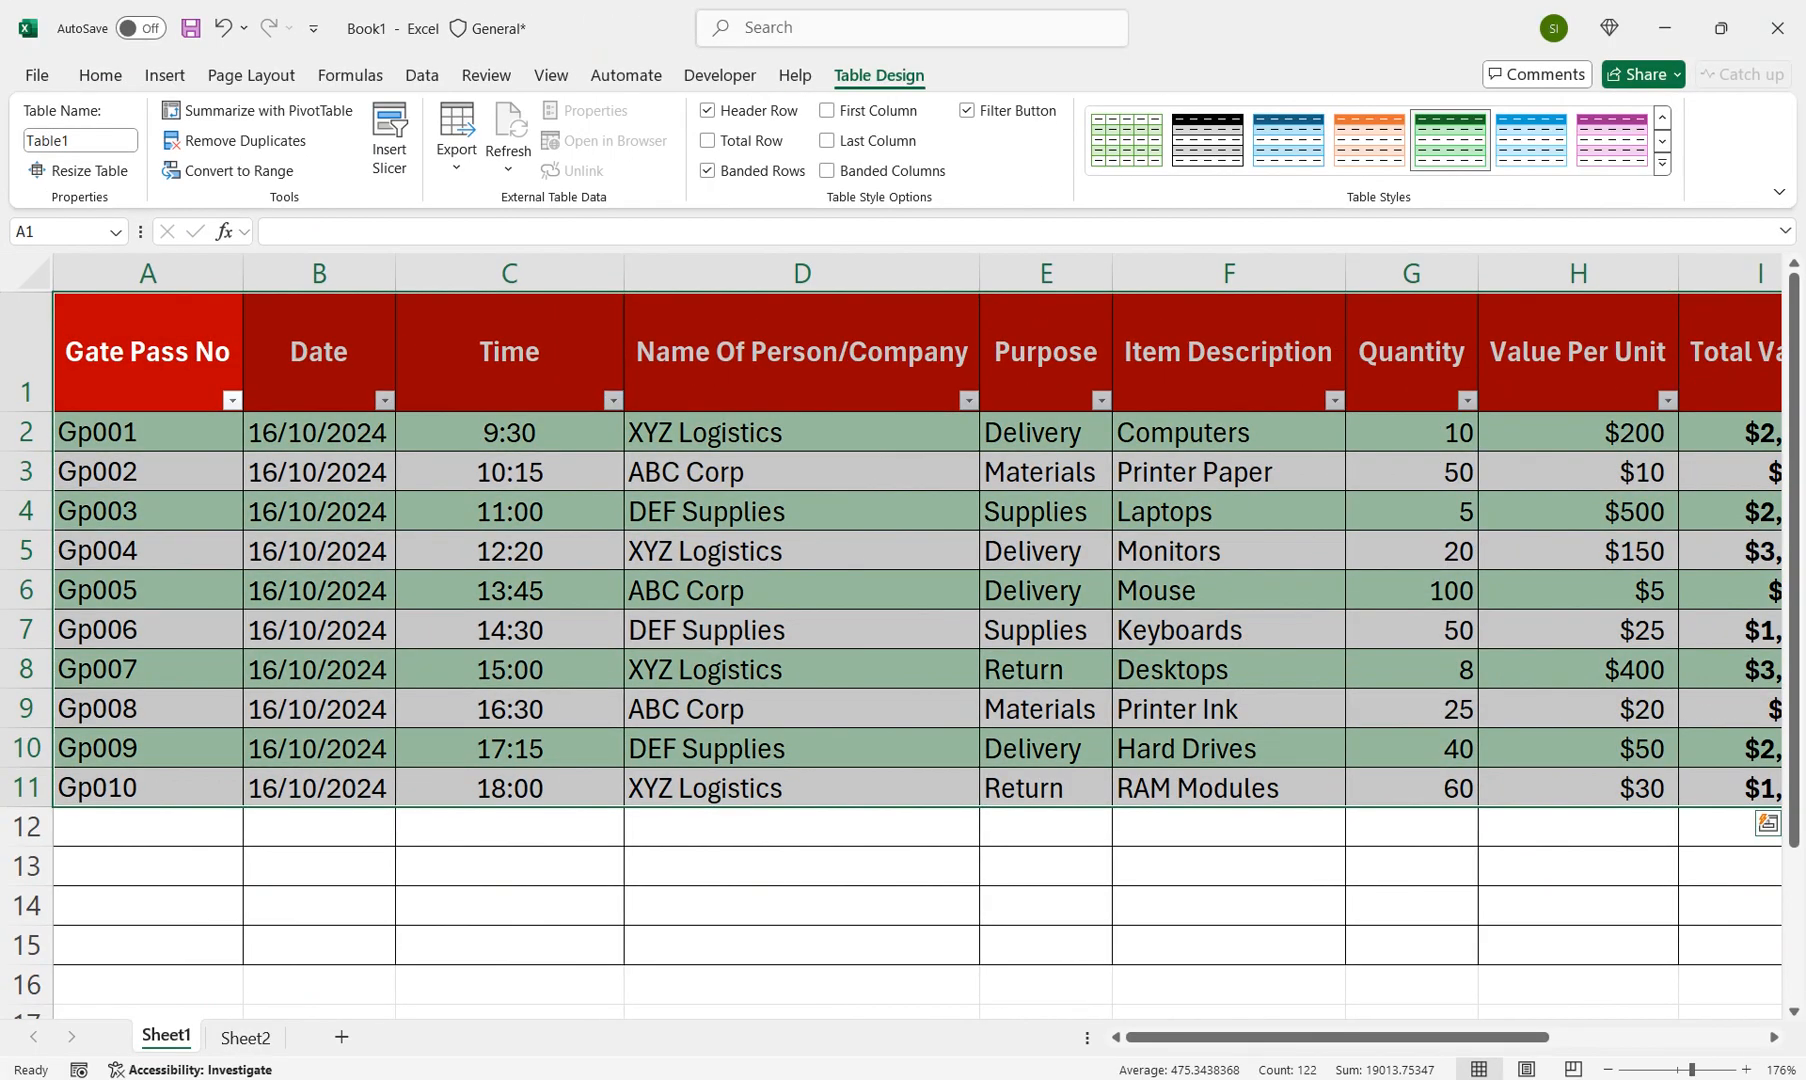
Step: Remove the manual fill colour from header row 1 by setting it to No Fill
left_click(510, 352)
left_click(27, 352)
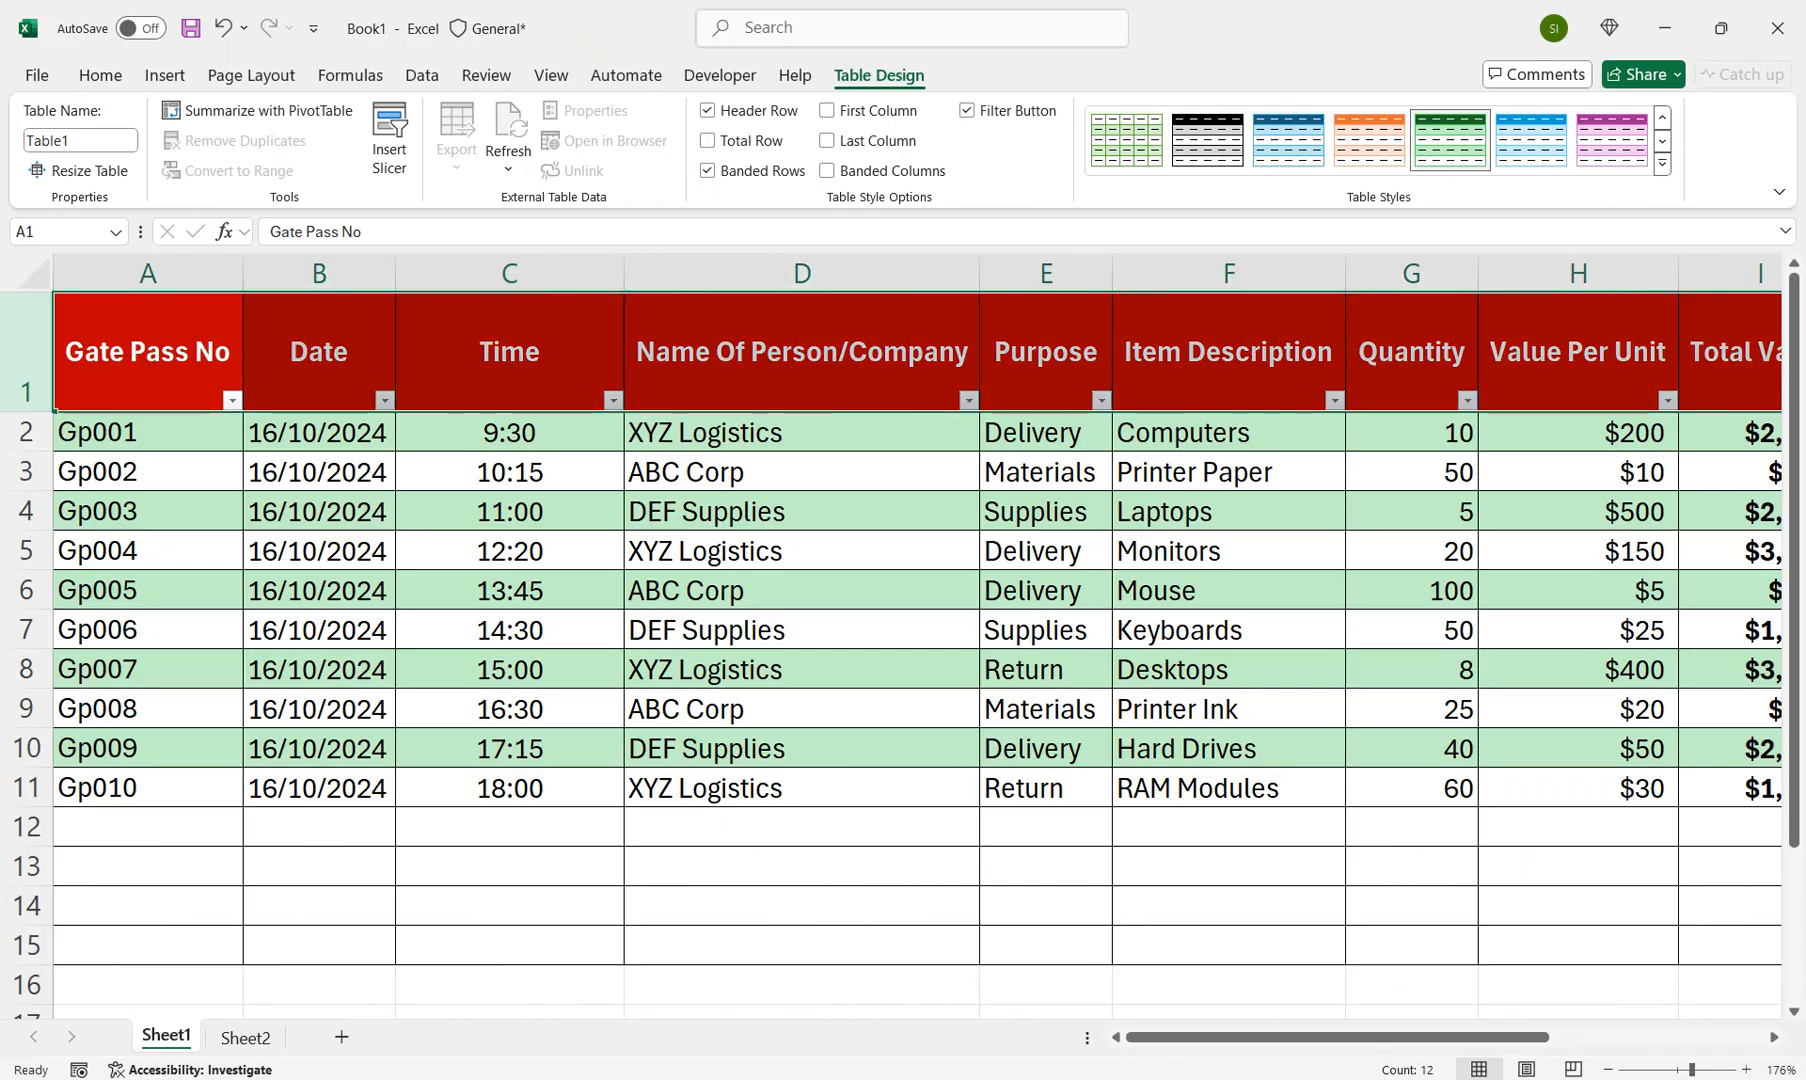
left_click(101, 76)
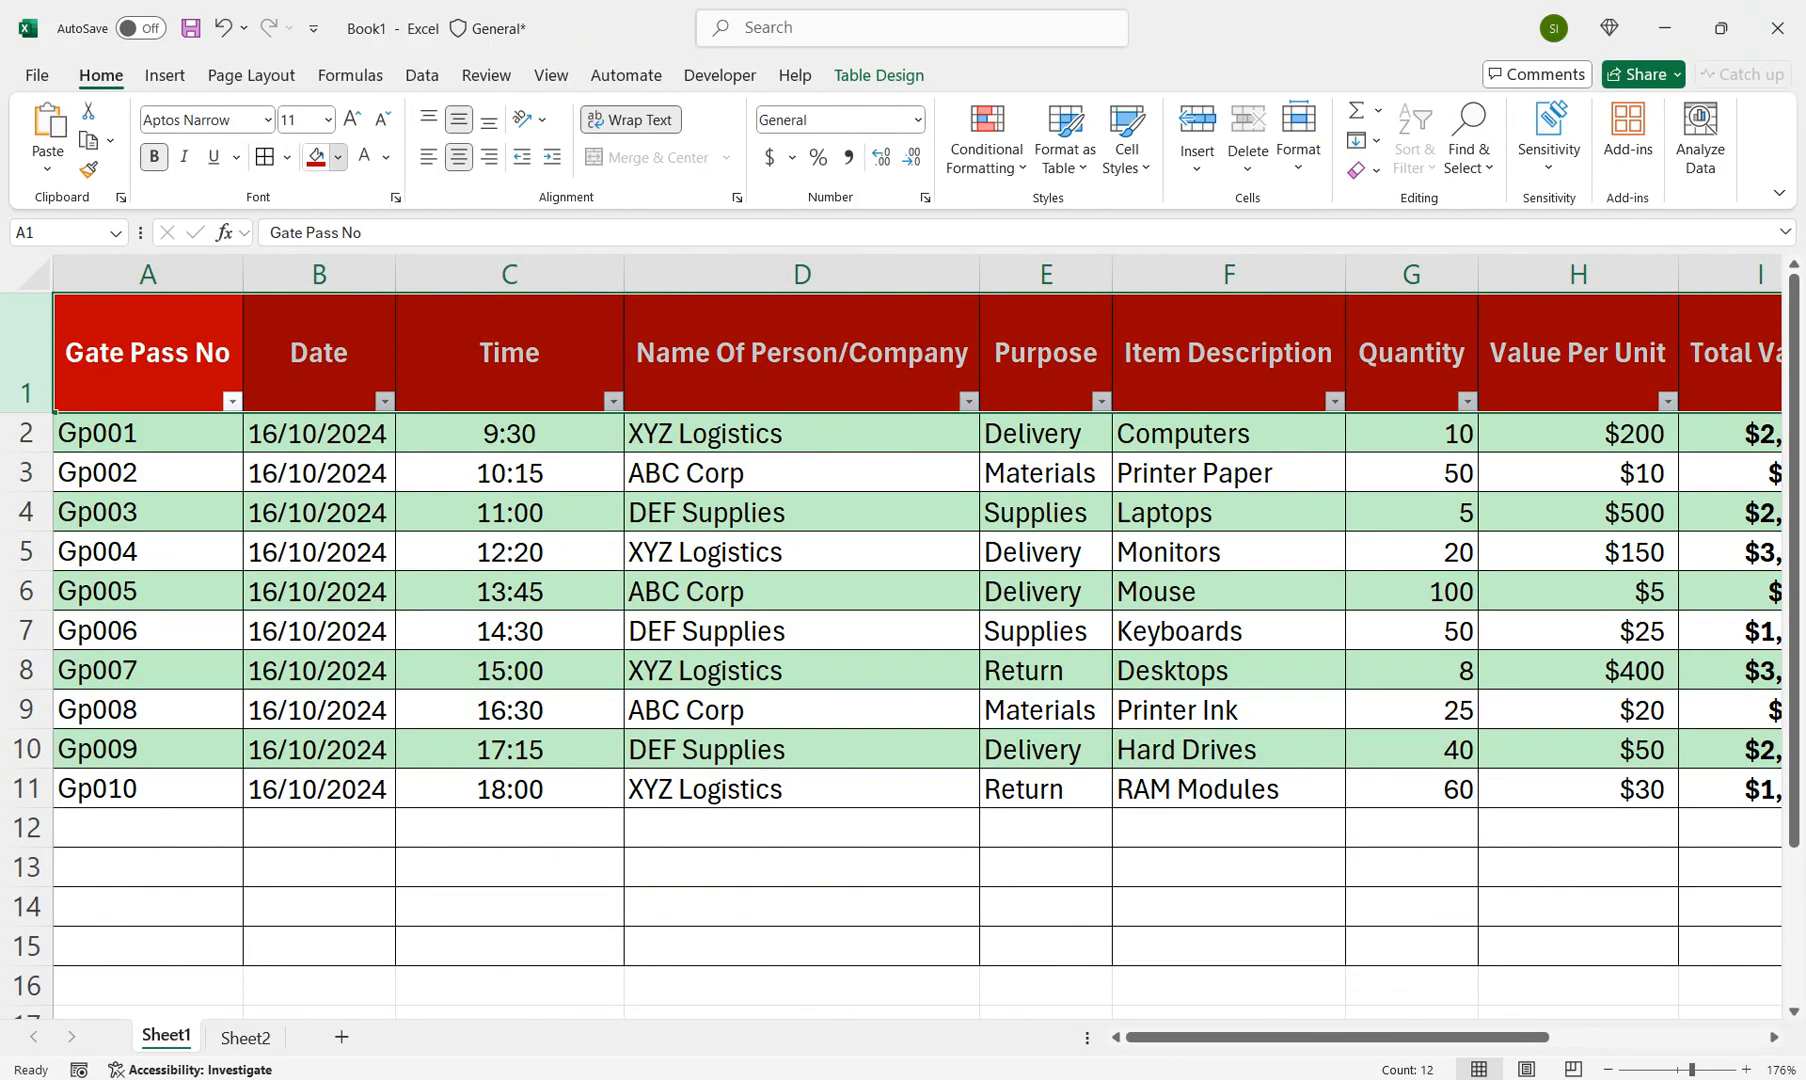
left_click(338, 157)
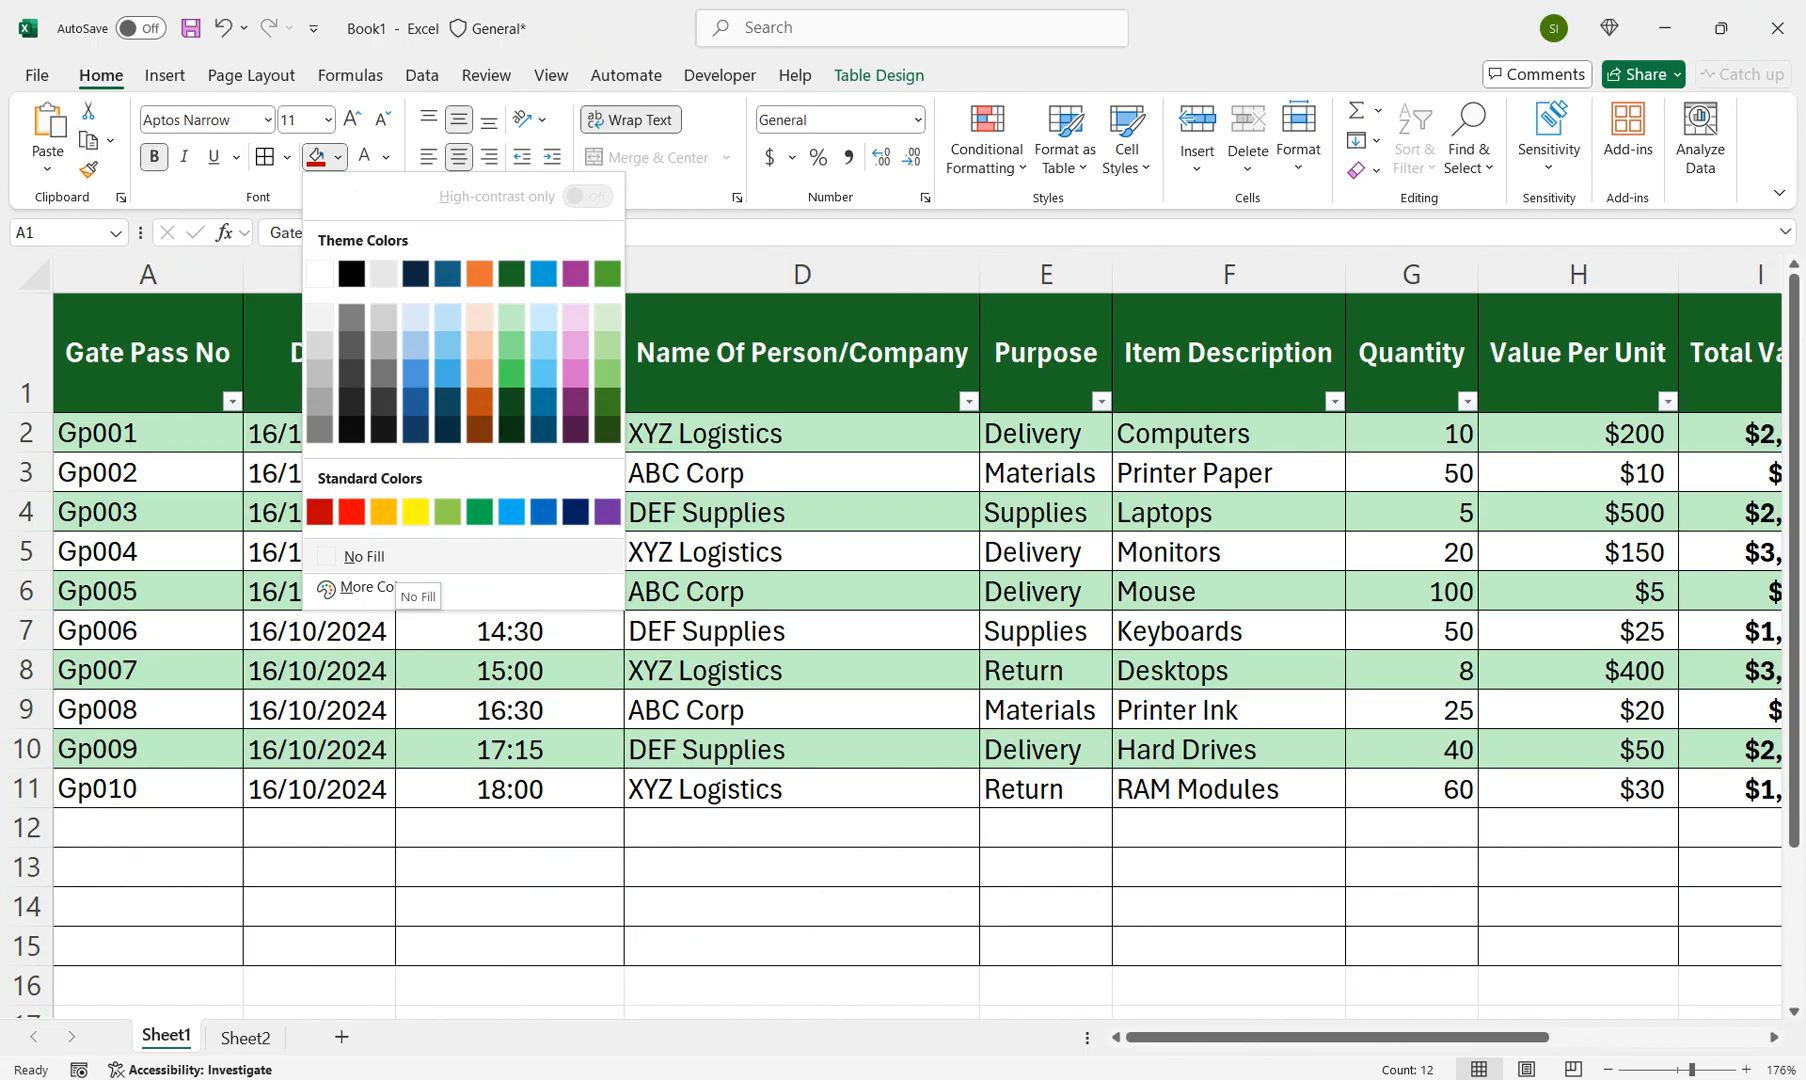
left_click(511, 273)
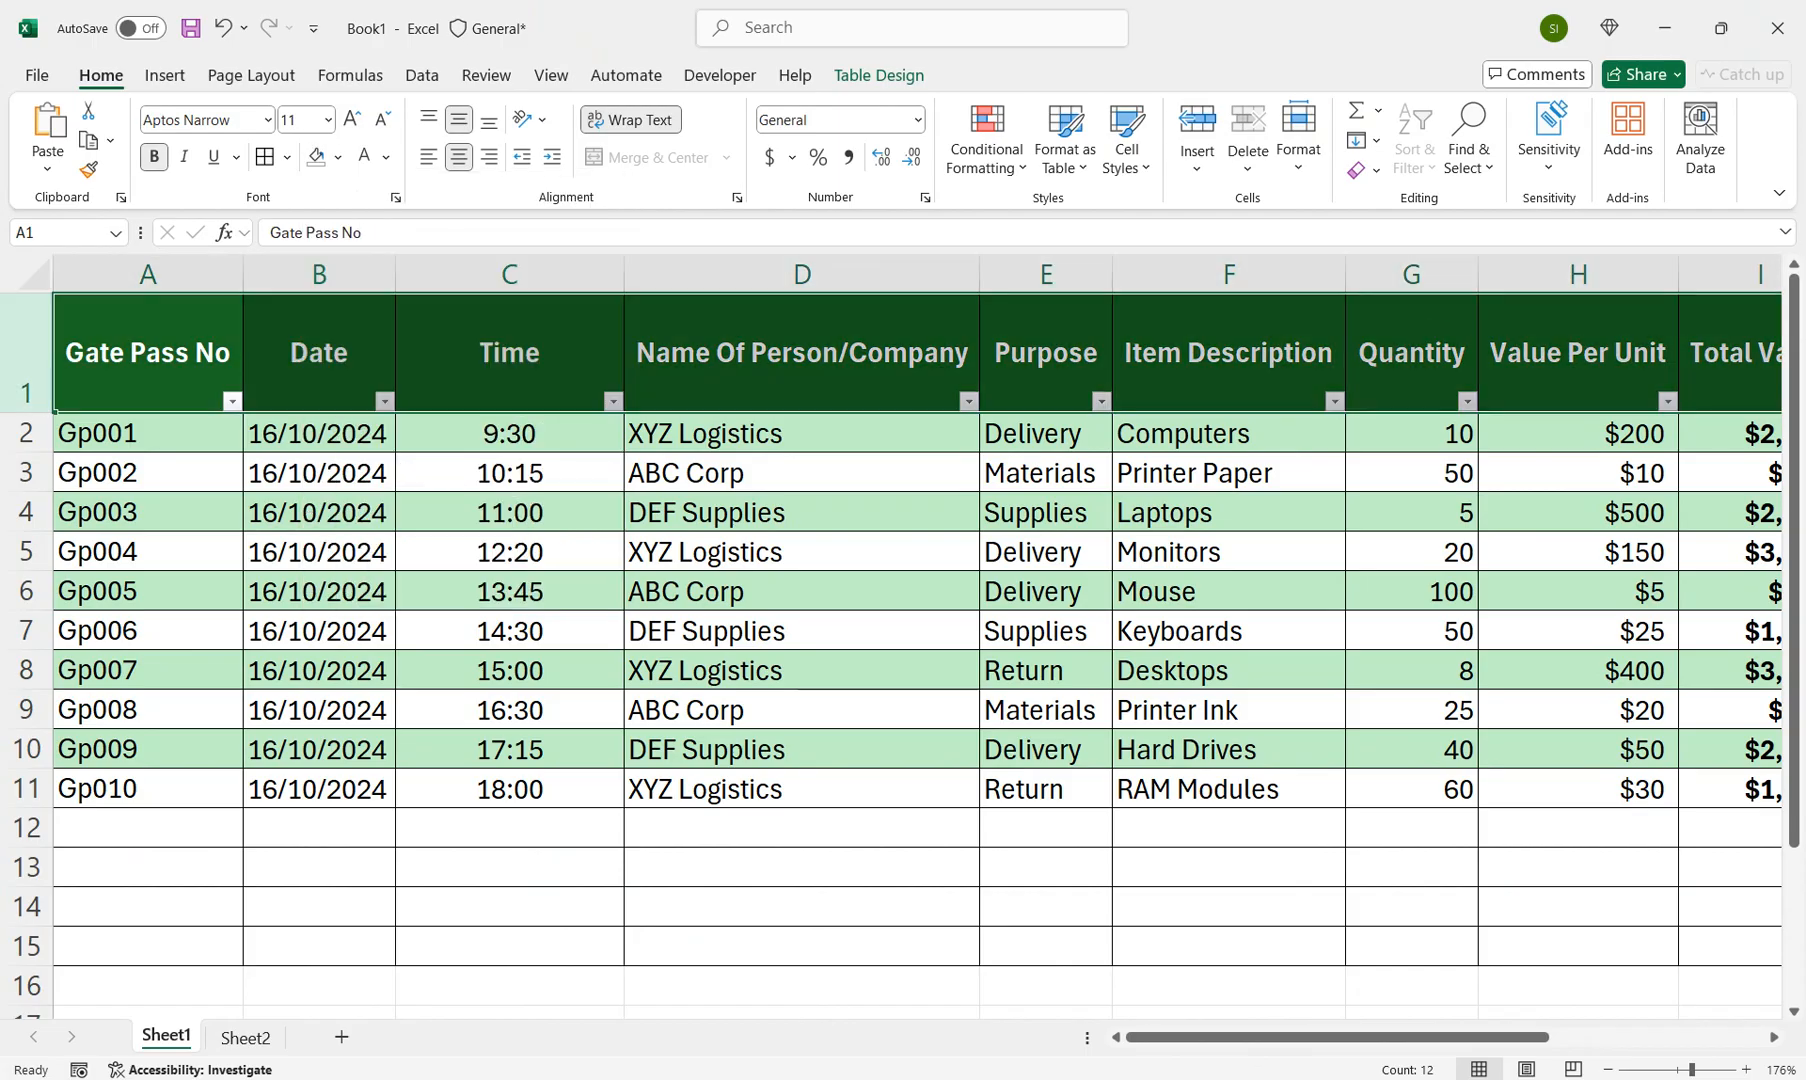
left_click(975, 632)
left_click(990, 633)
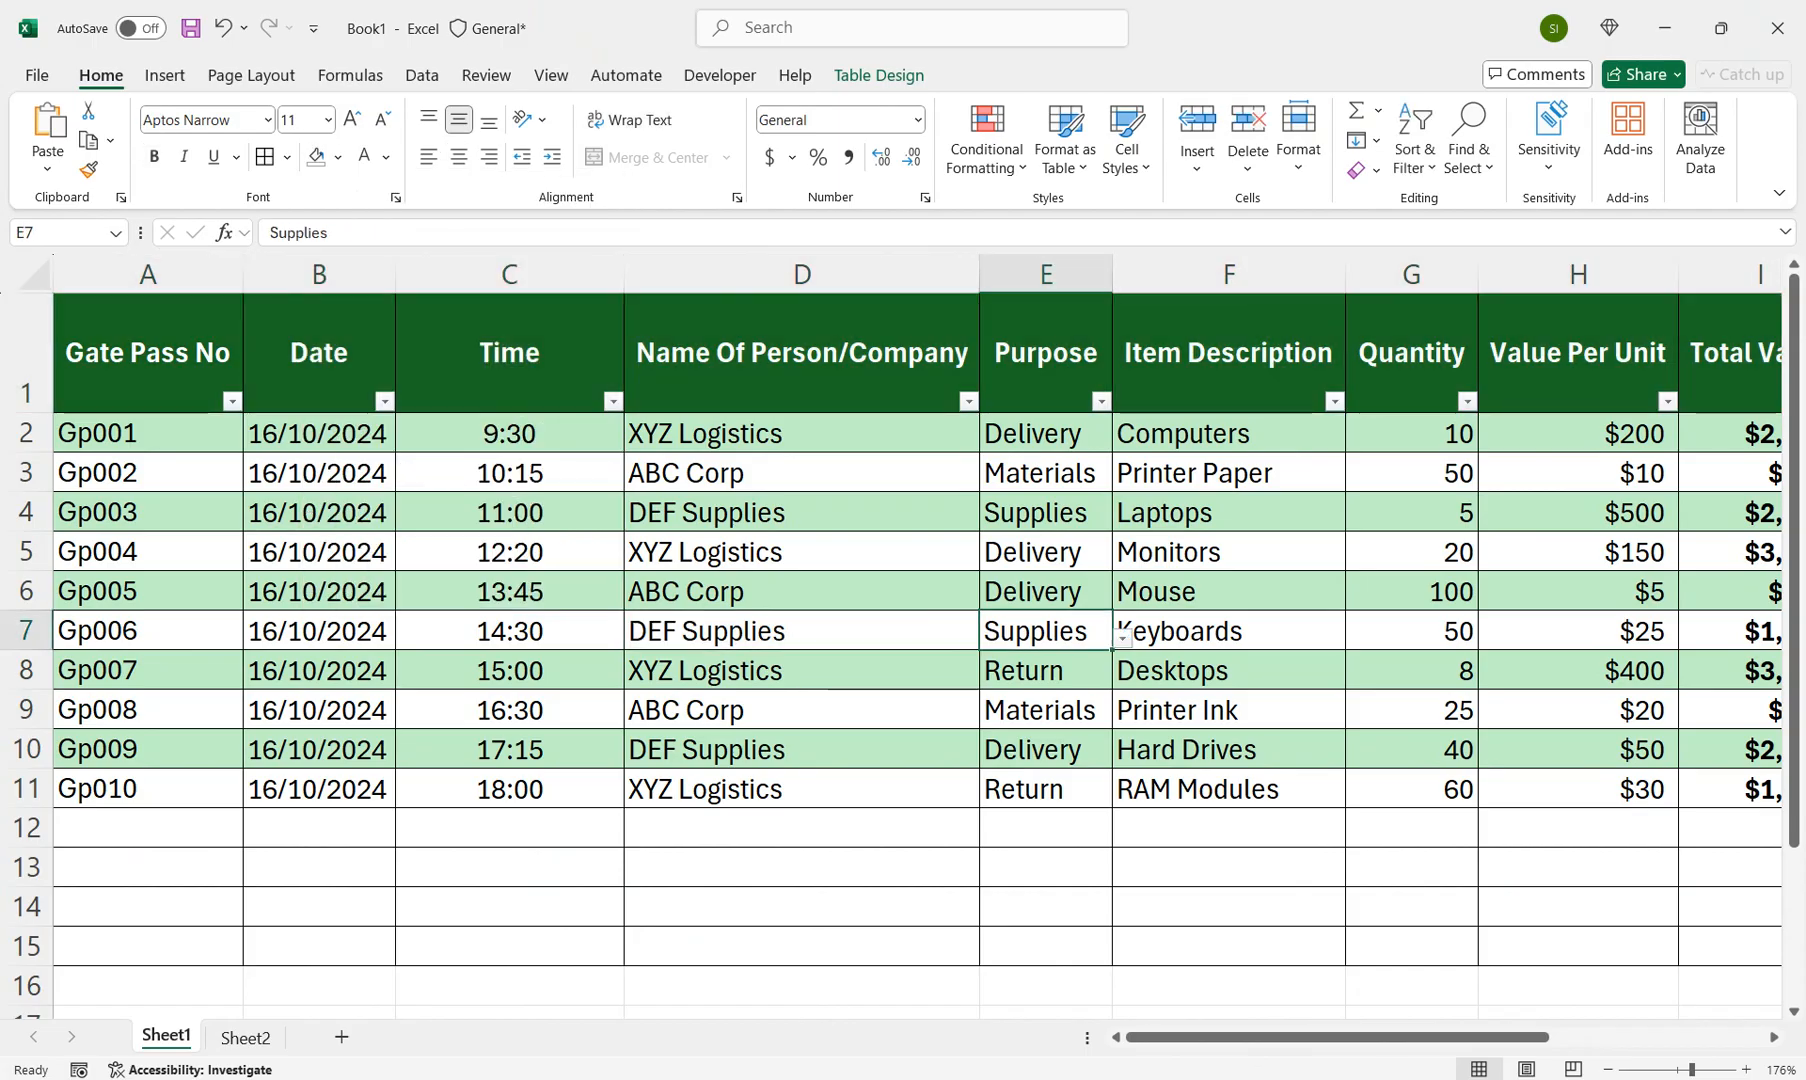
Step: Change the register table's style to Orange, Table Style Medium 3
left_click(800, 360)
left_click(878, 75)
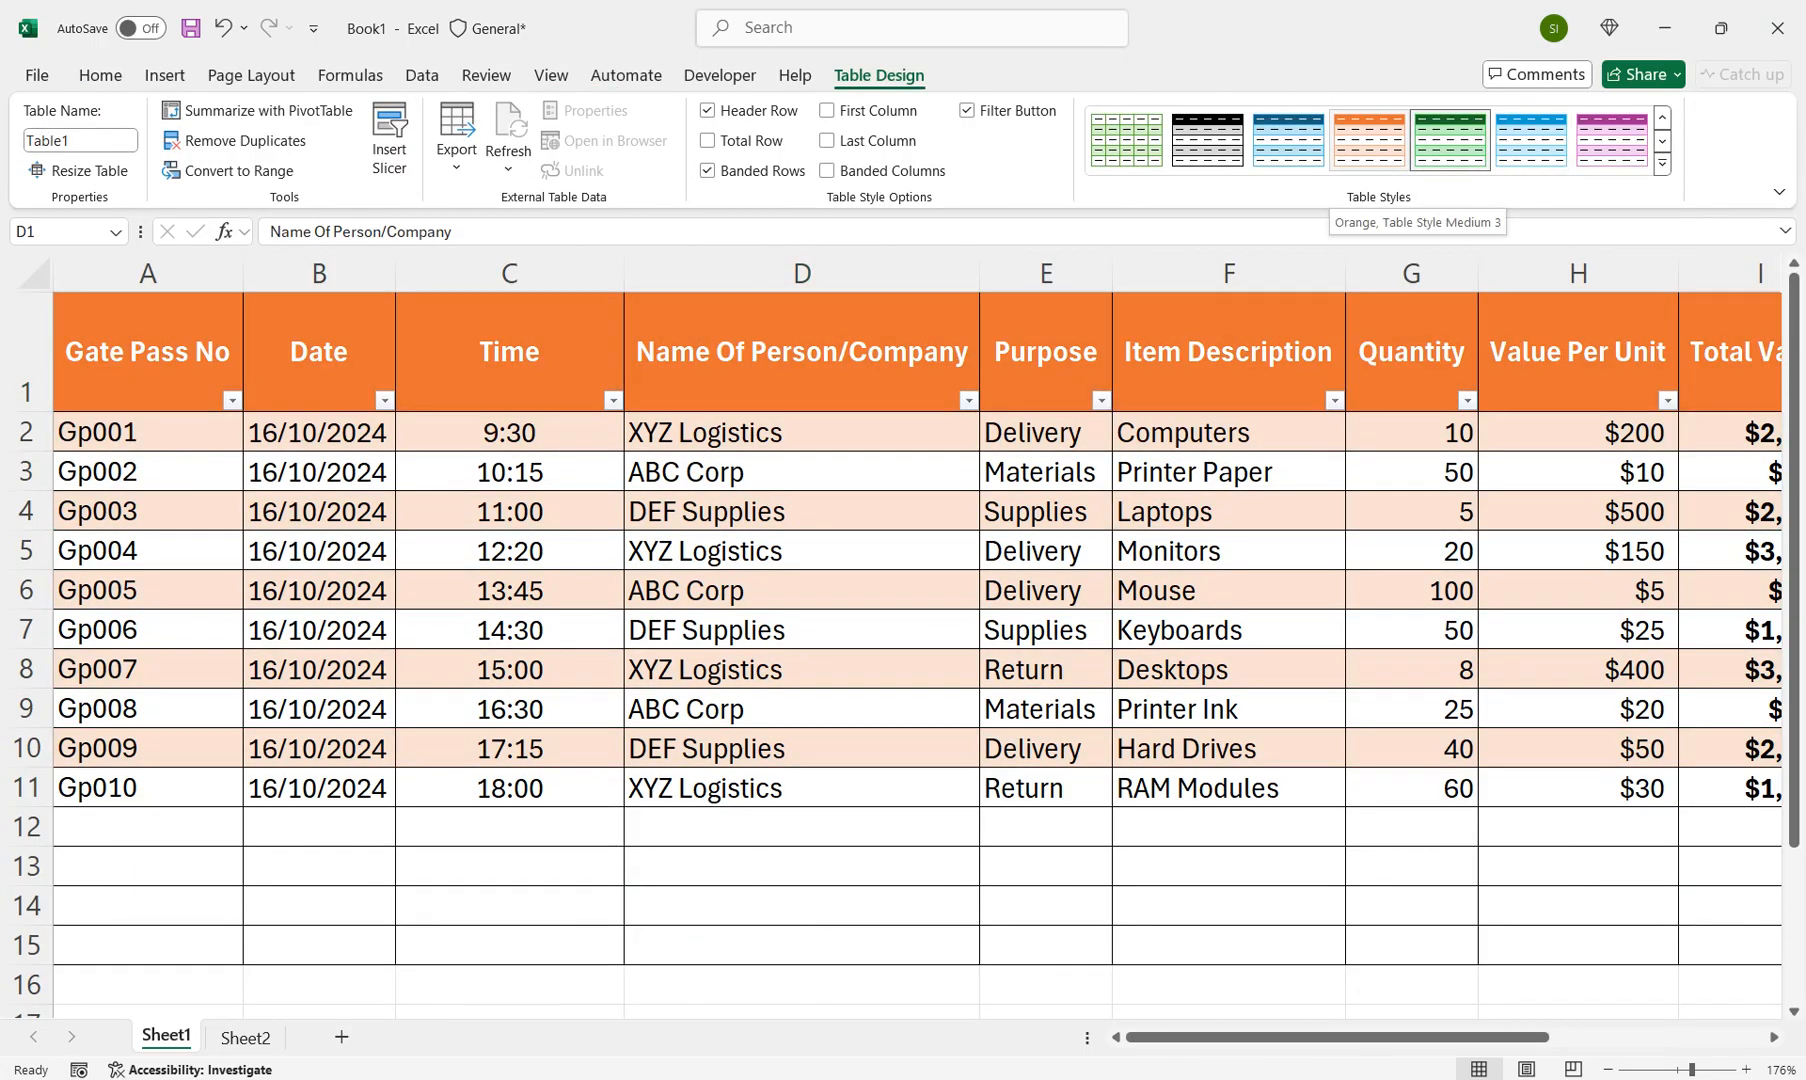
left_click(1368, 140)
Step: Delete the empty rows 12 to 16 below the table
left_click_drag(26, 826, 30, 993)
right_click(28, 965)
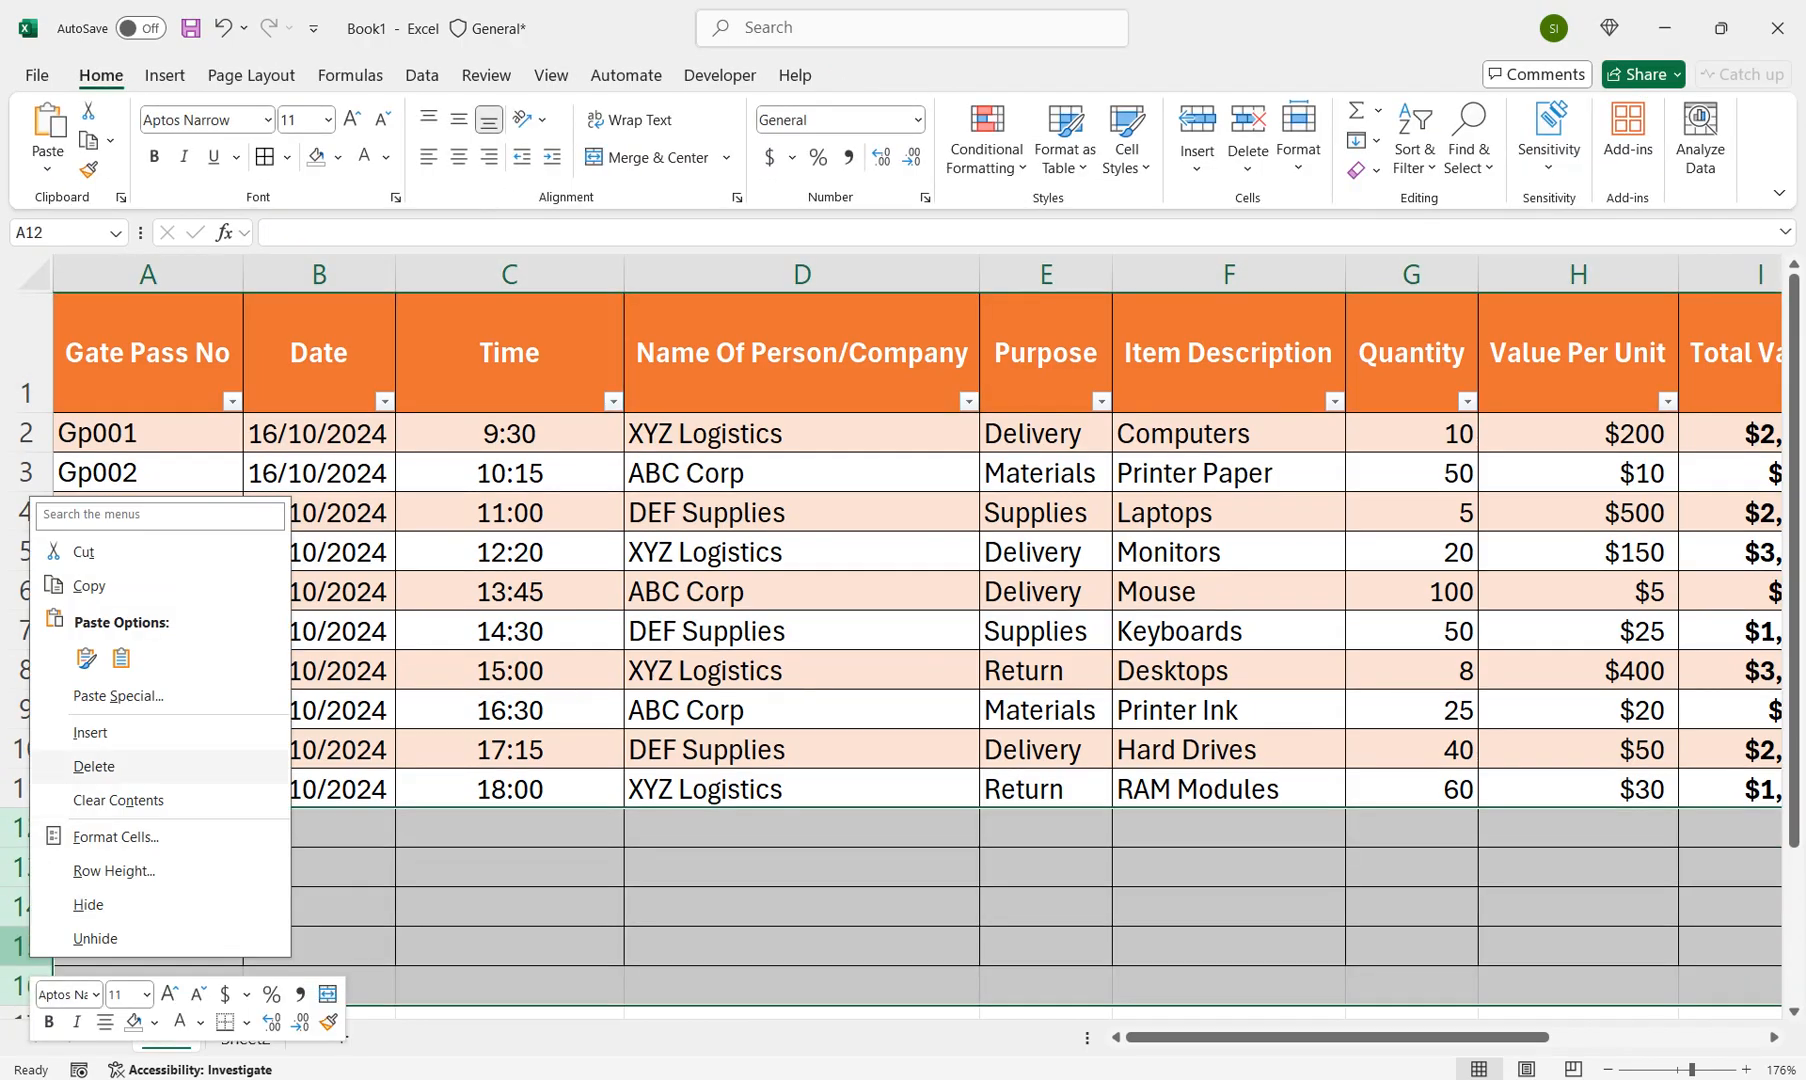
left_click(93, 766)
left_click(318, 749)
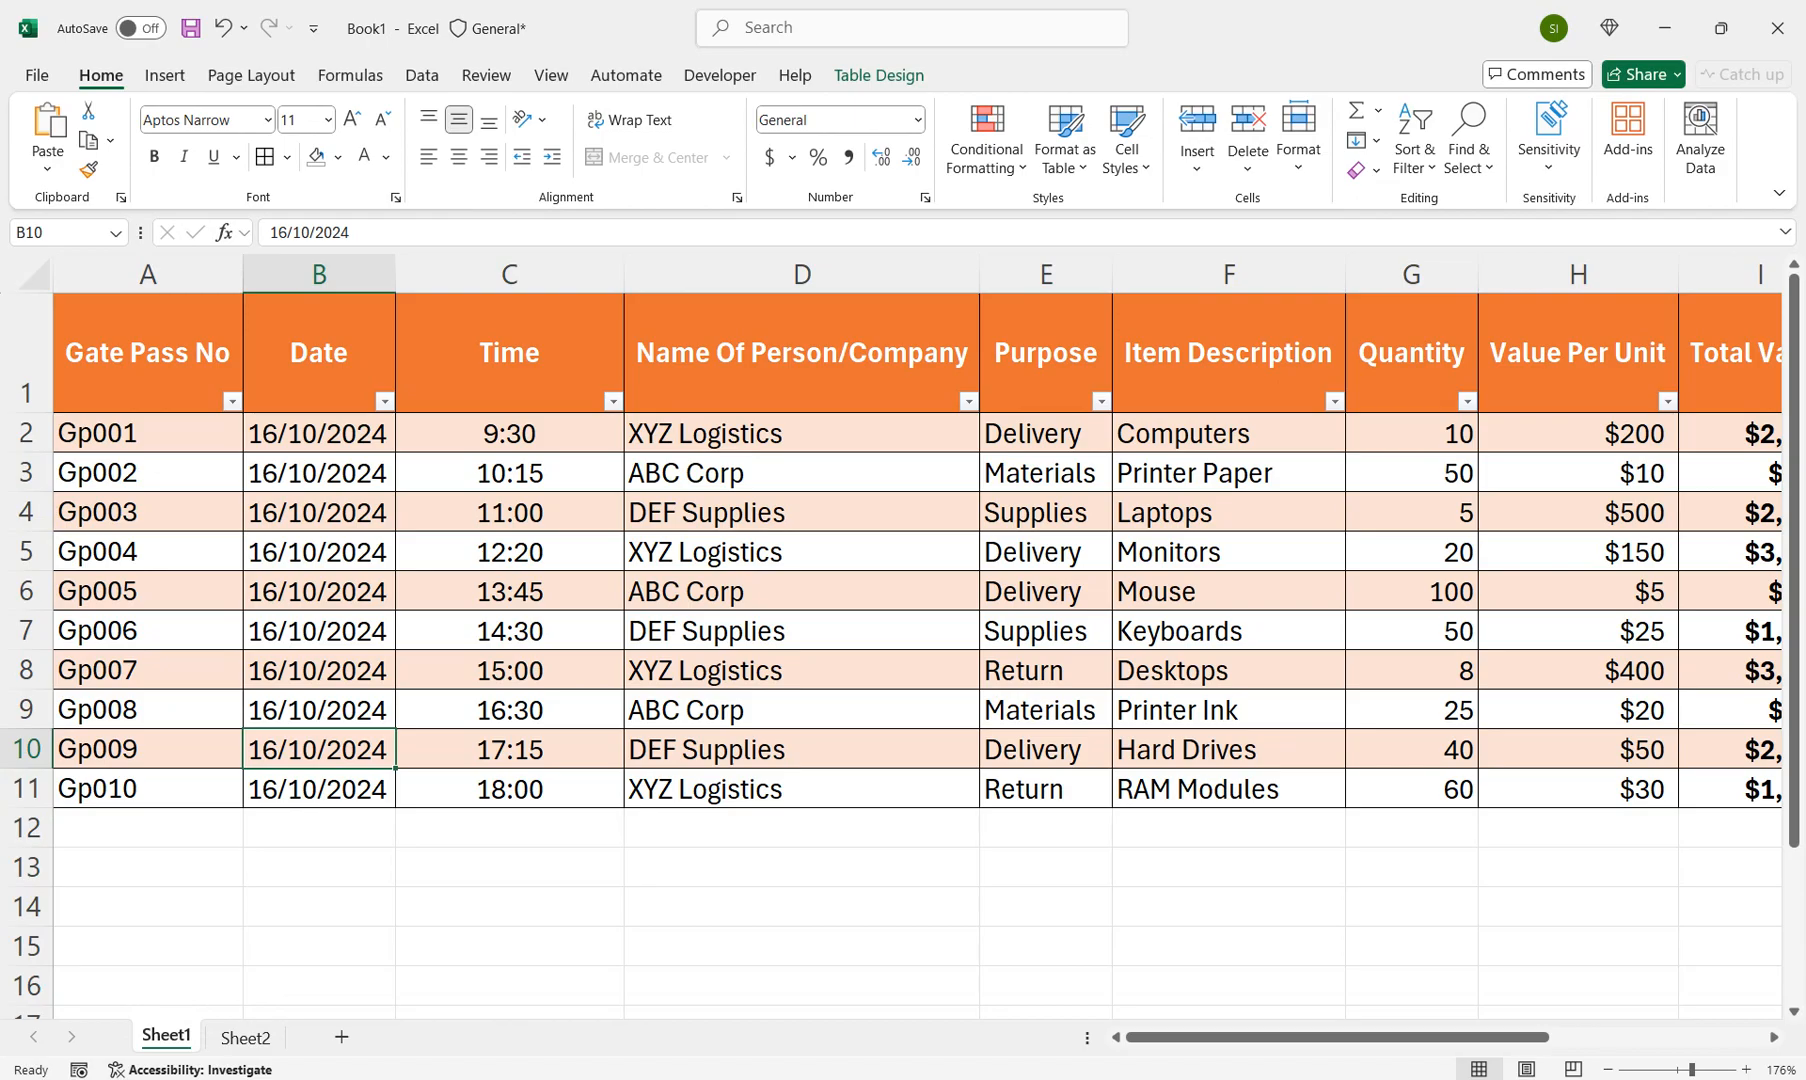
Step: Narrow the Name Of Person/Company and Item Description columns until their headers wrap onto two lines, and slightly narrow the Time column
left_click(801, 352)
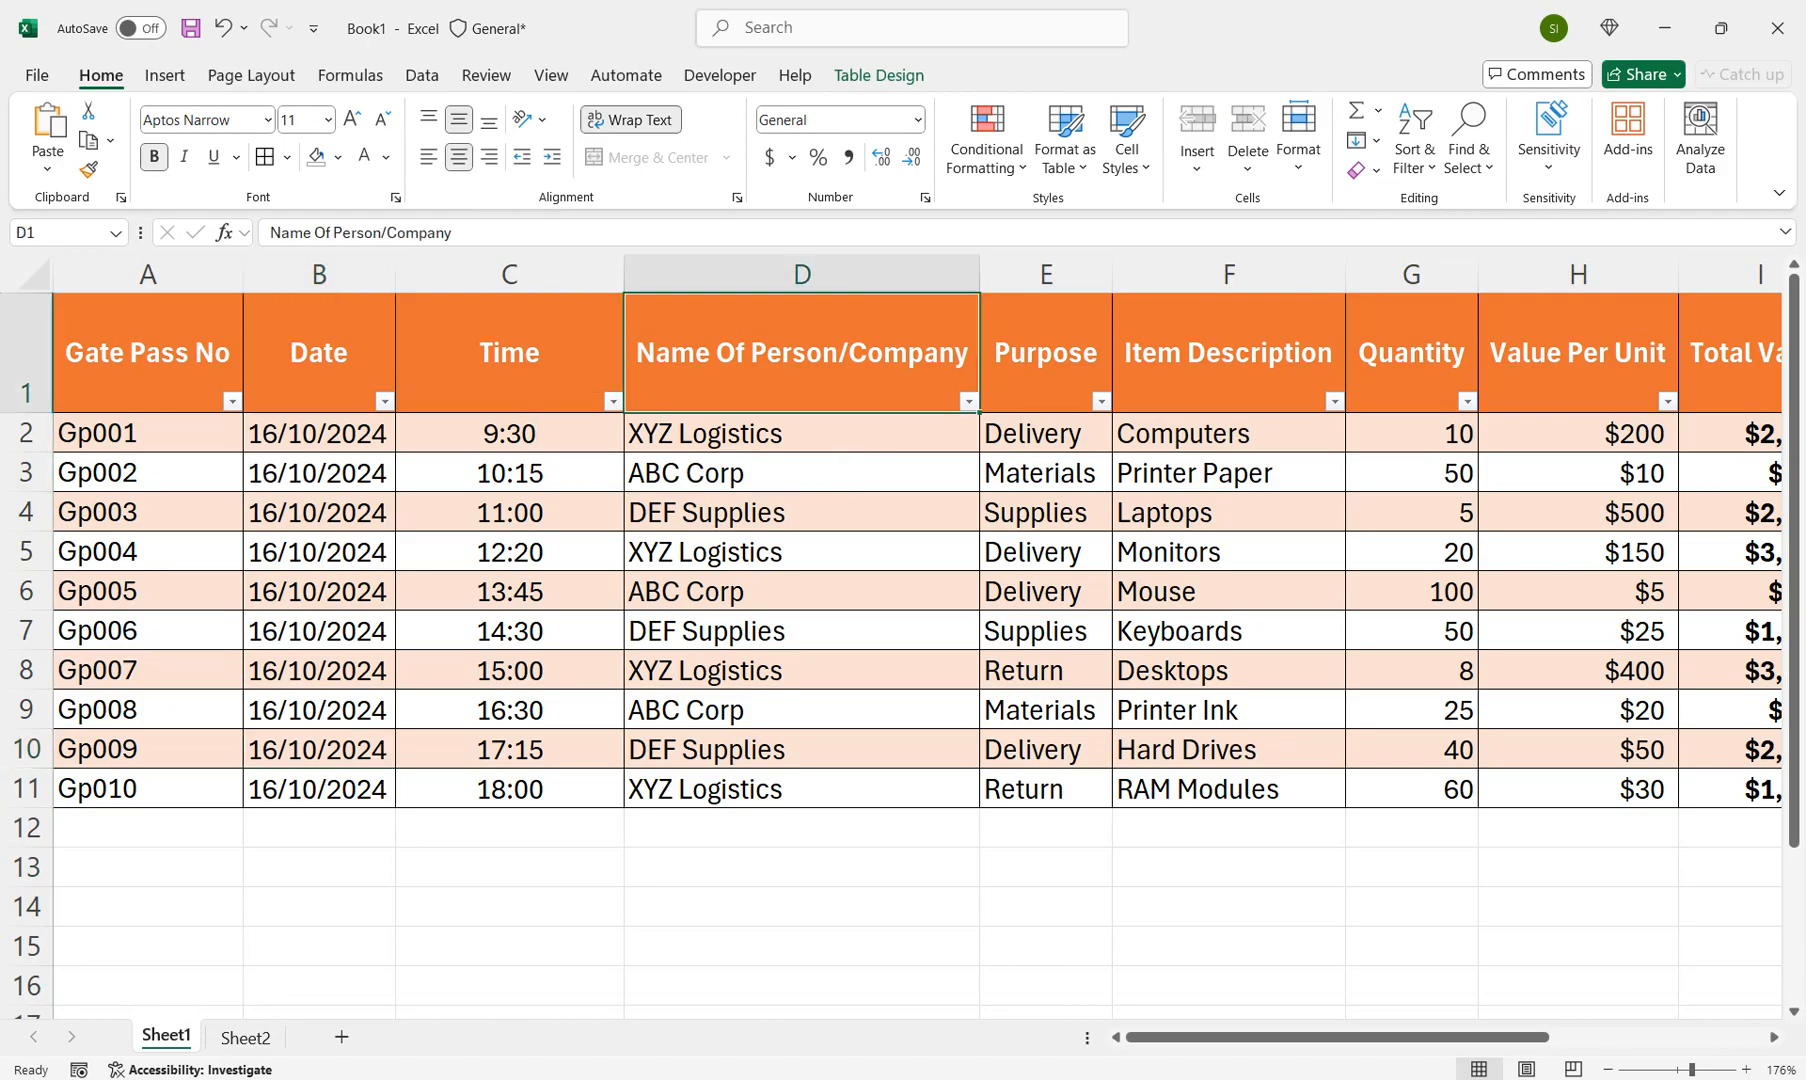
left_click_drag(979, 273, 887, 273)
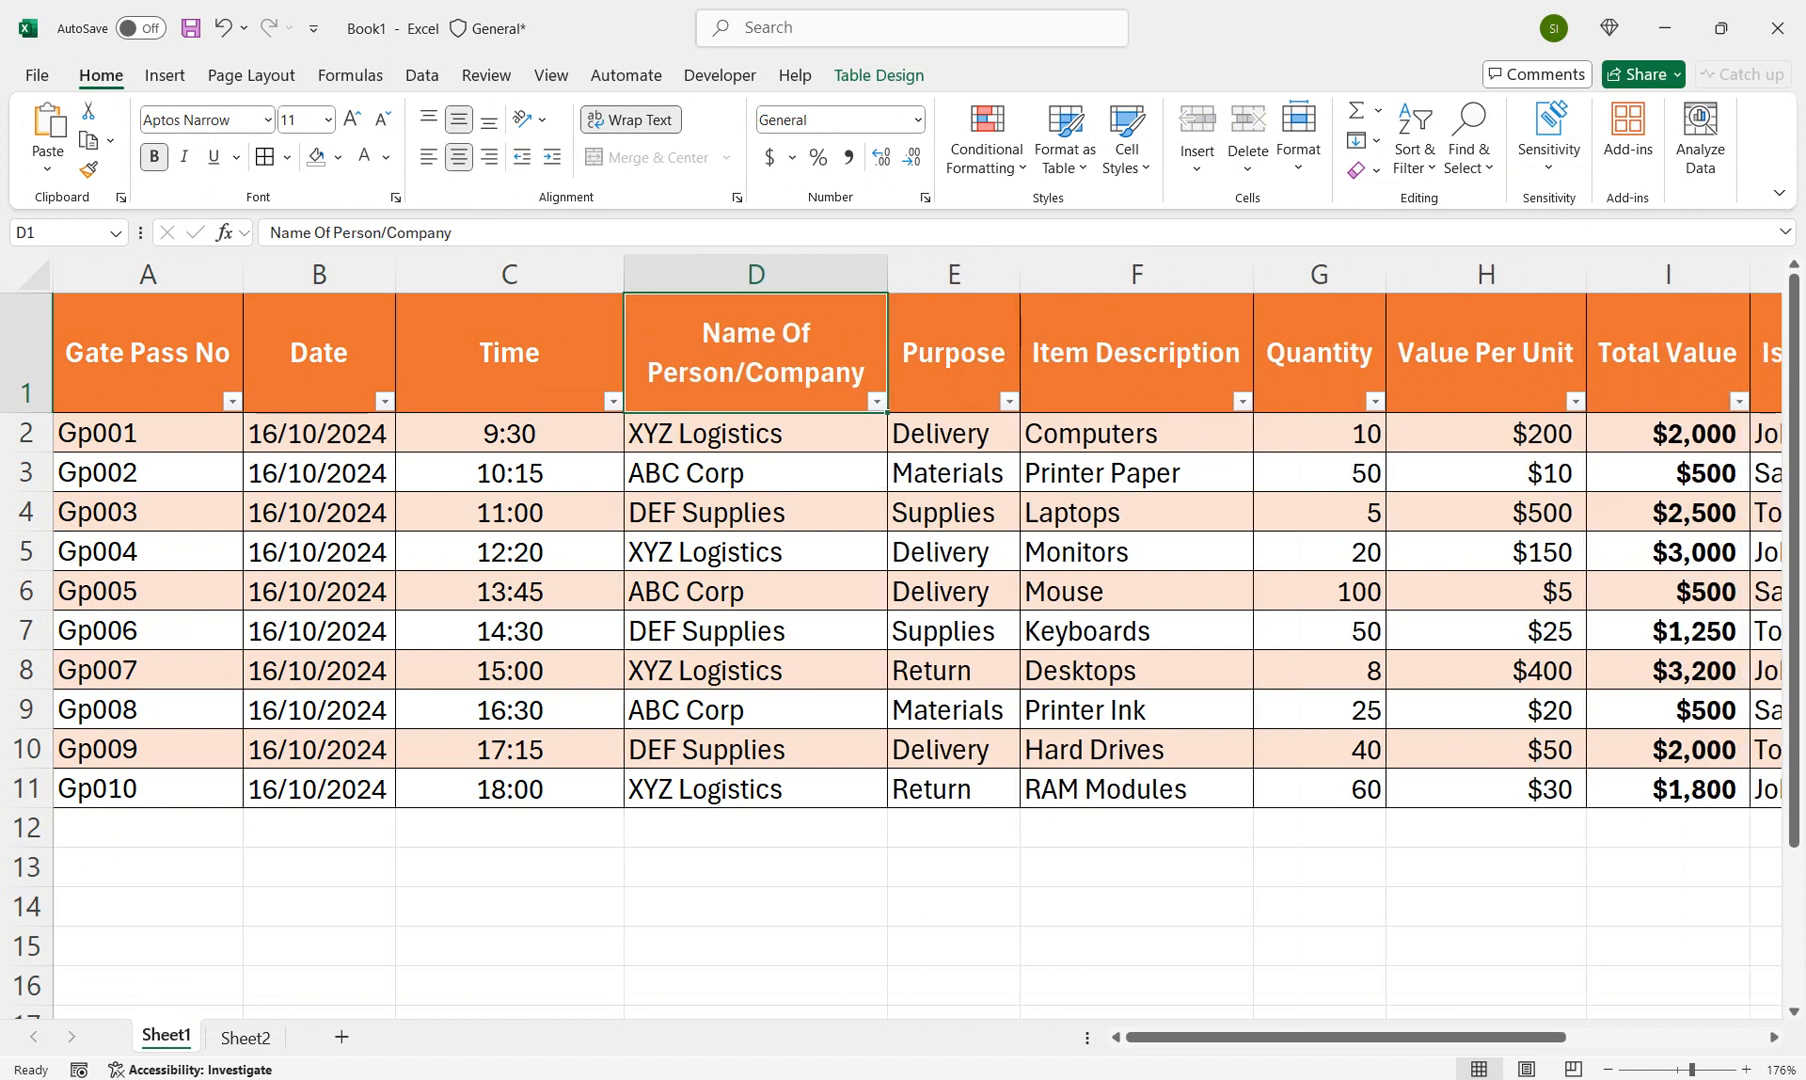
left_click_drag(624, 273, 594, 273)
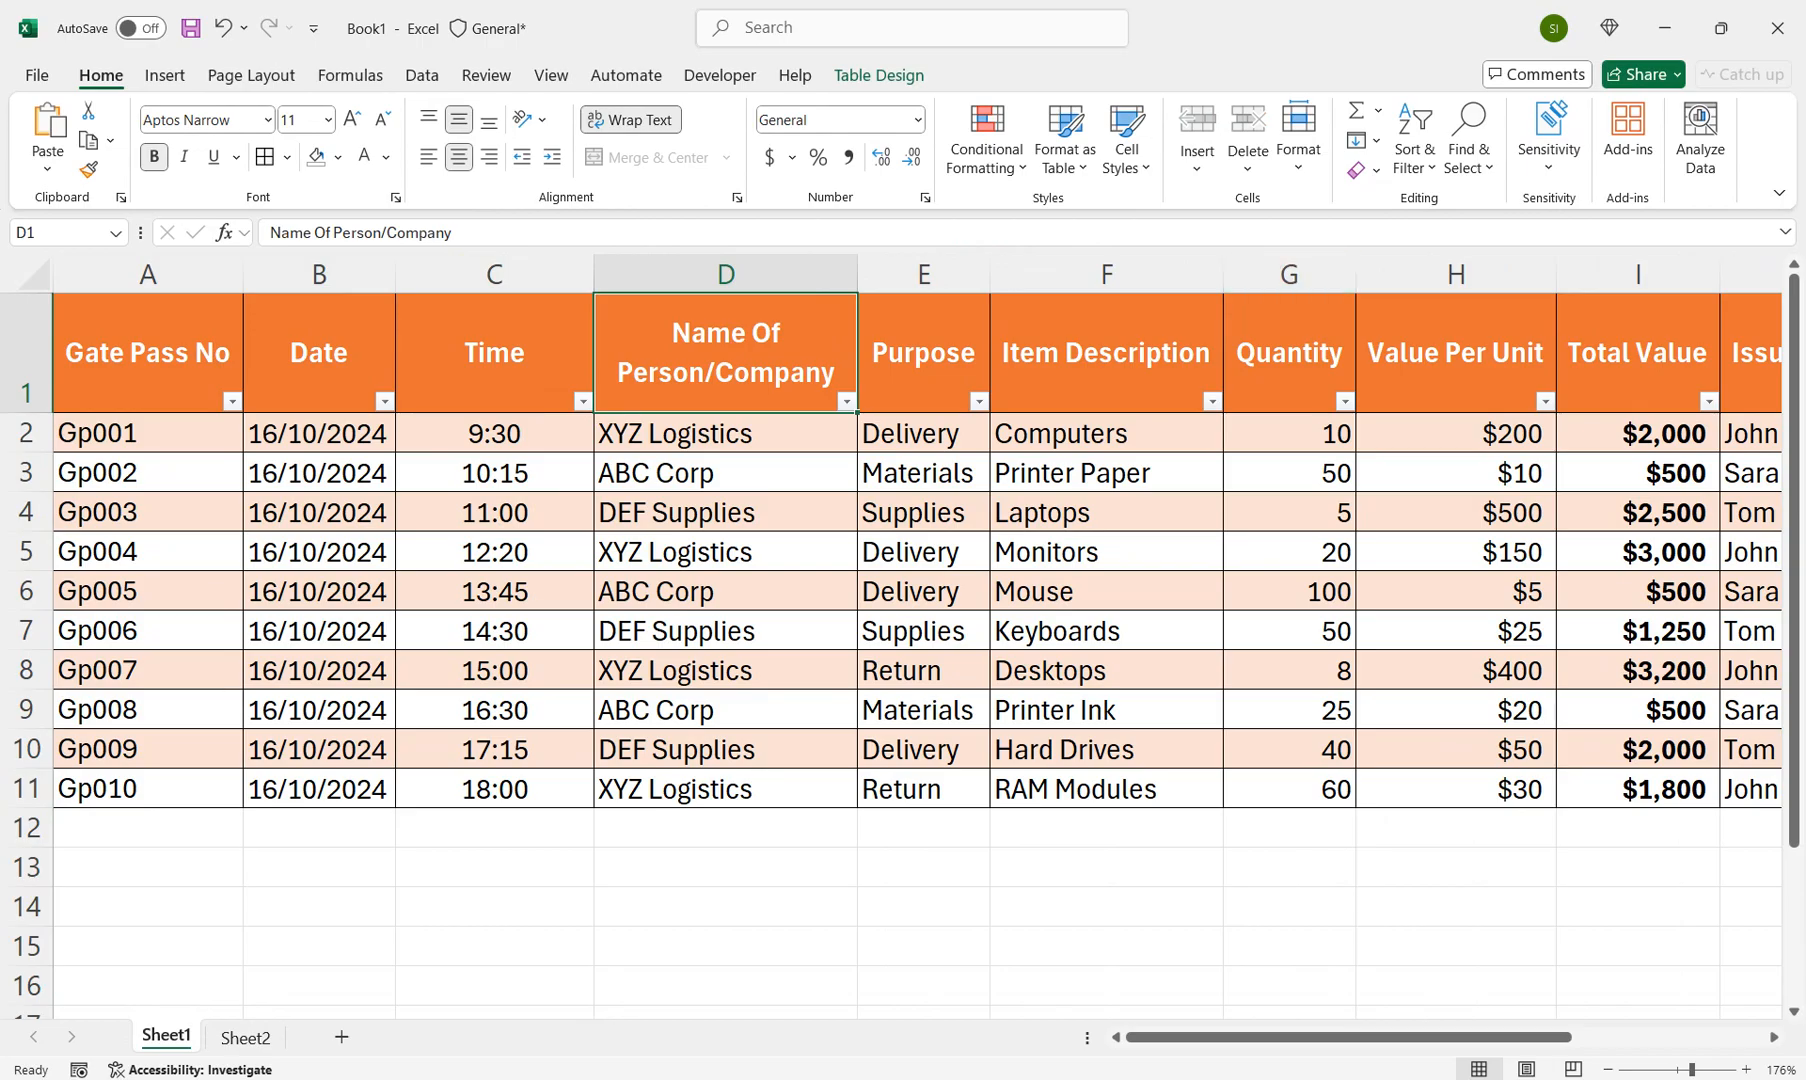
left_click(1106, 353)
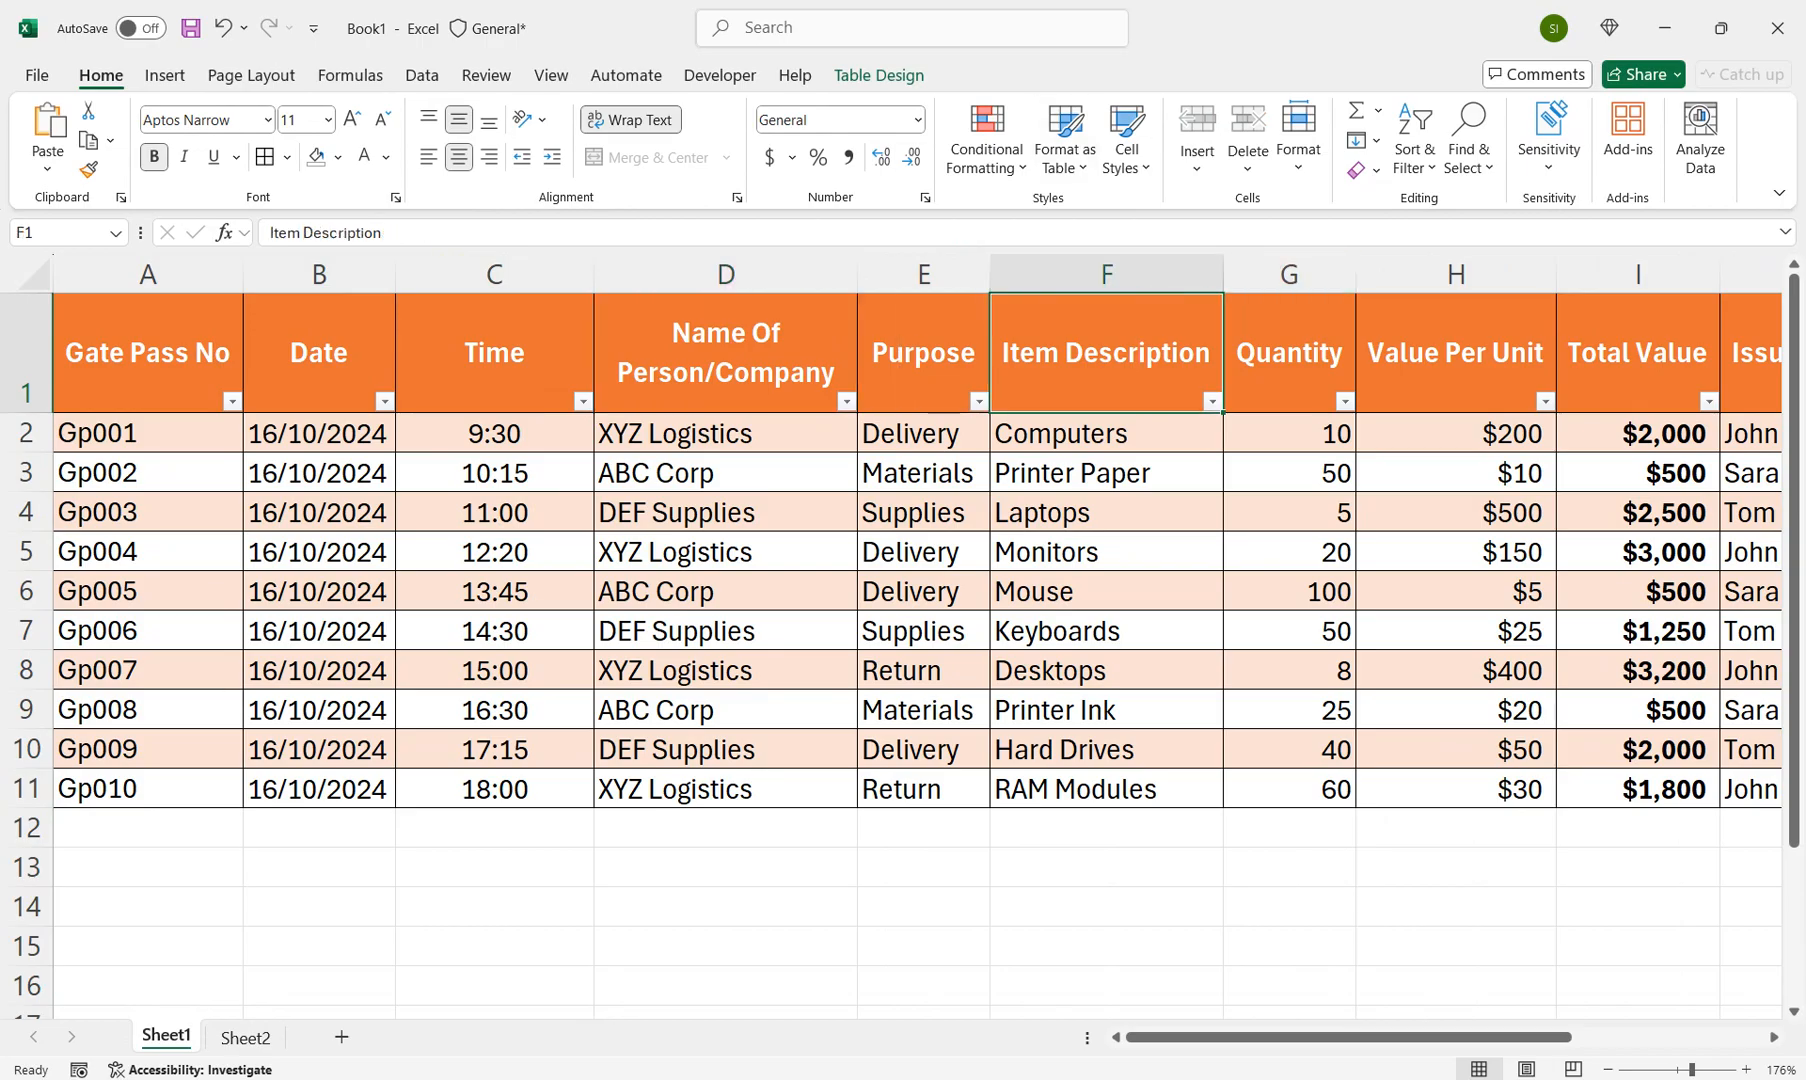
left_click_drag(1222, 273, 1182, 273)
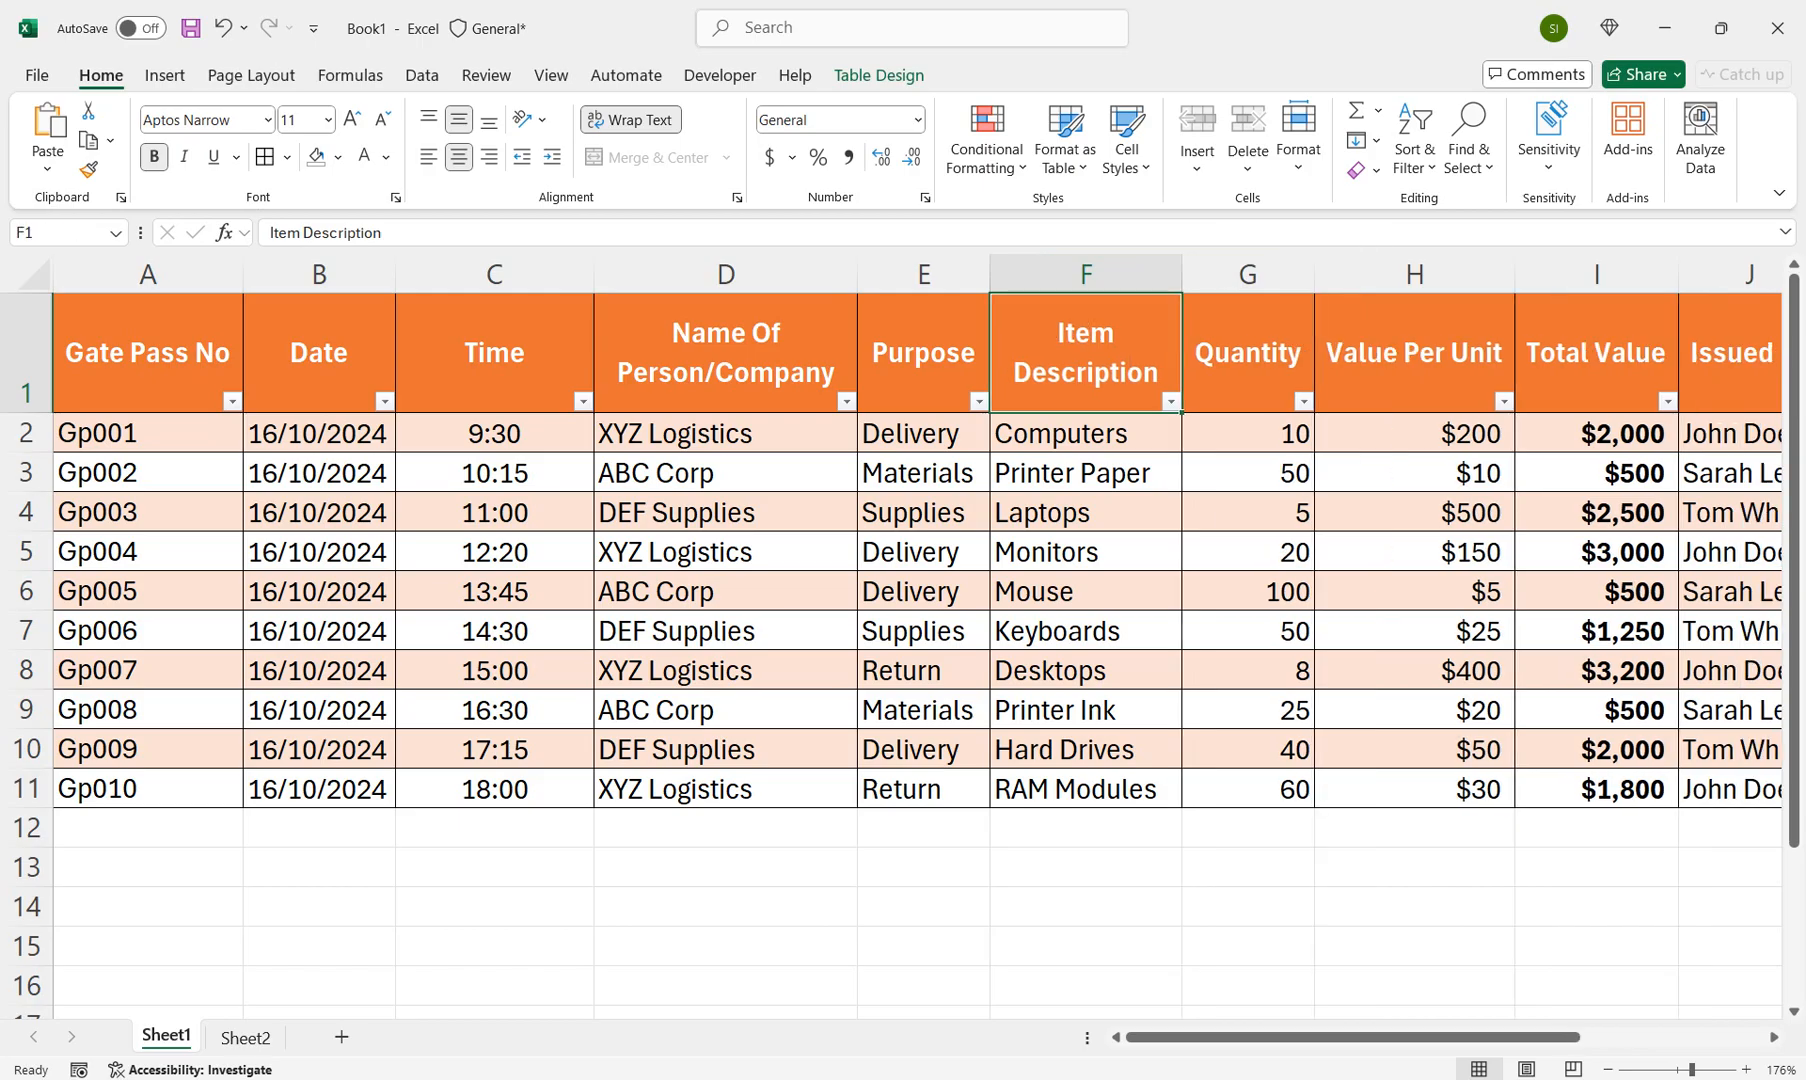
Step: Keep Wrap Text on for the Value Per Unit header and narrow column H until it splits over two lines
left_click(1414, 353)
left_click(631, 120)
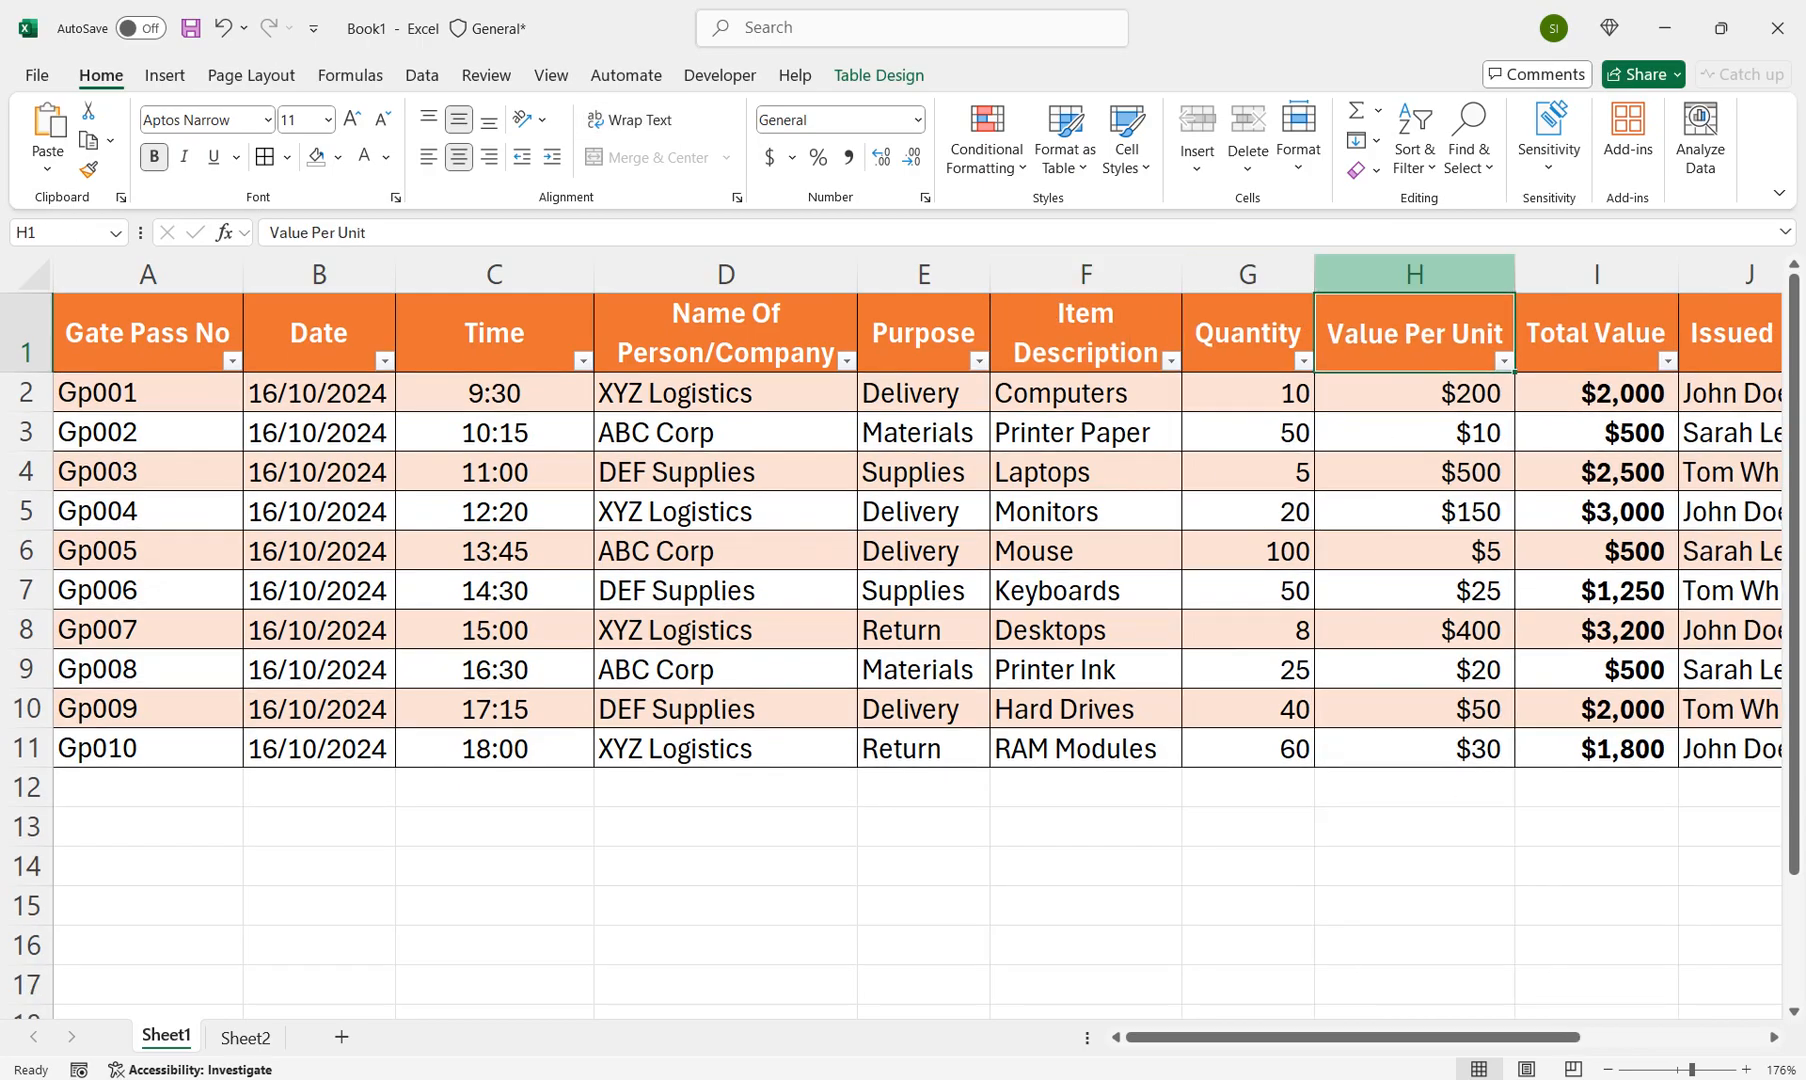
left_click(631, 120)
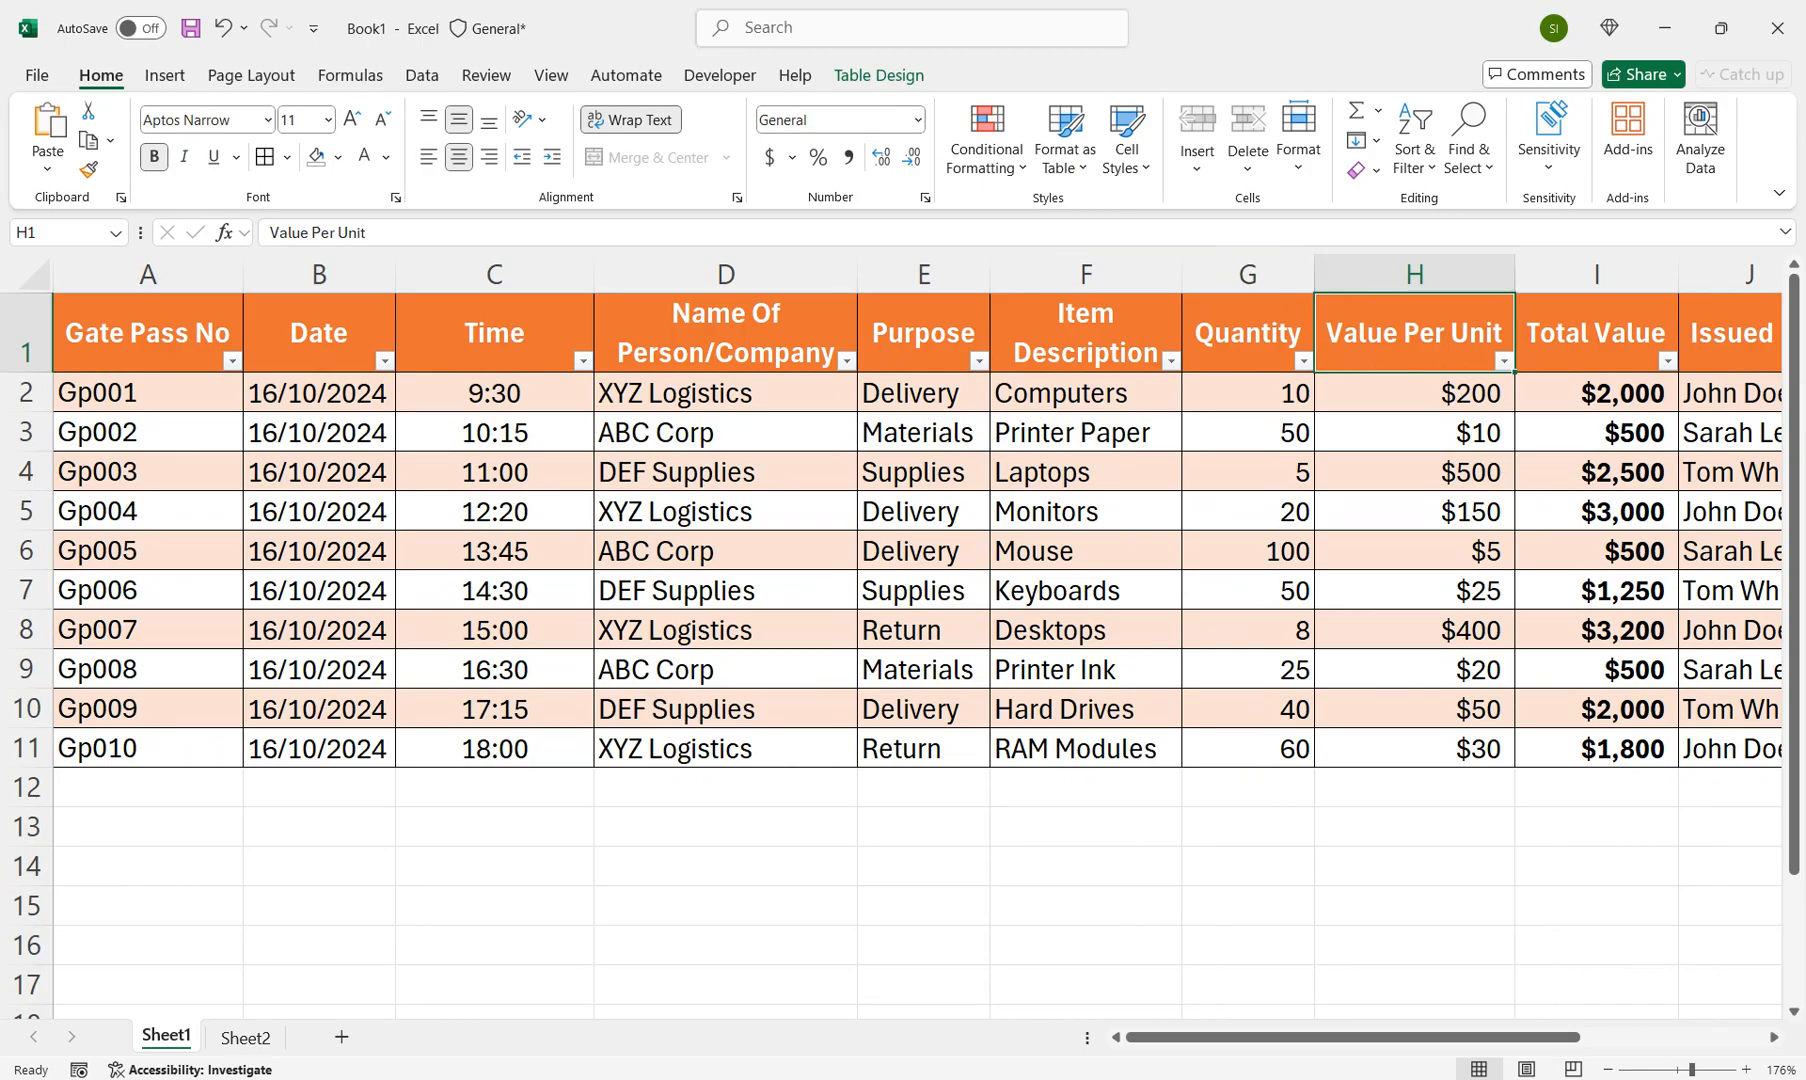
left_click_drag(1515, 273, 1463, 273)
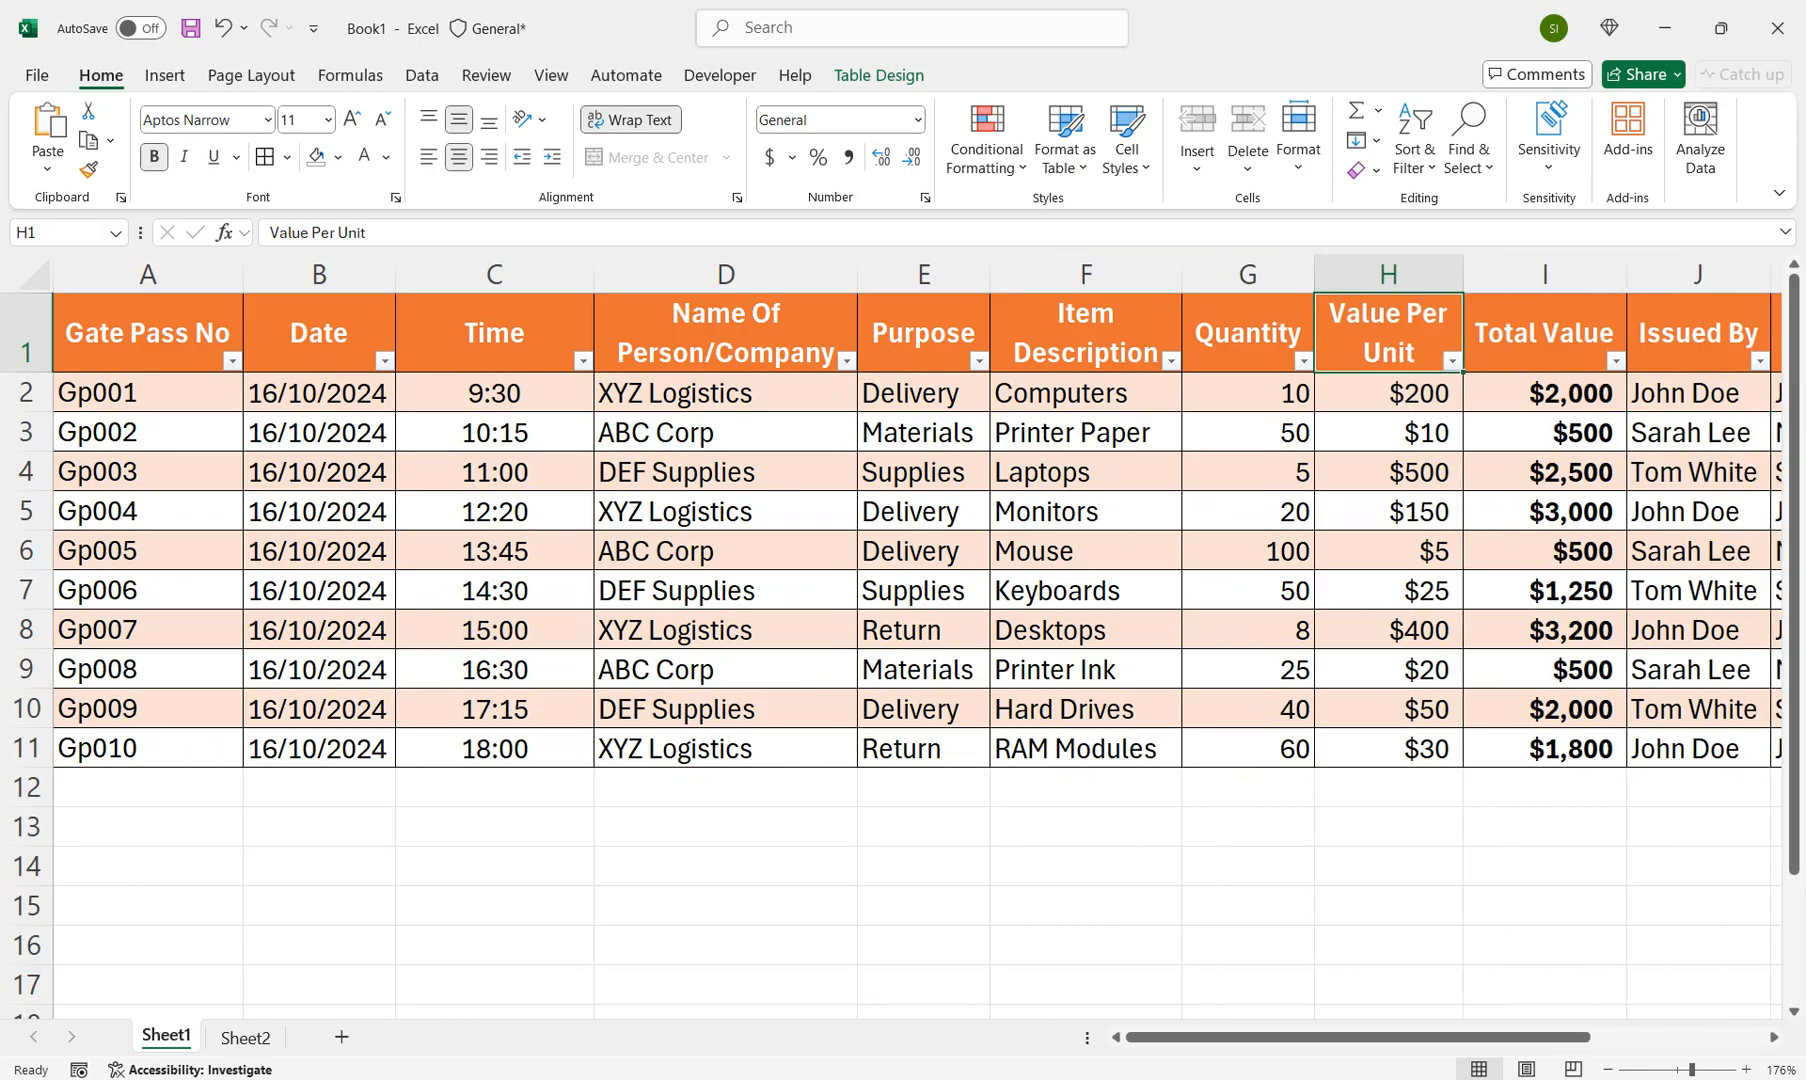
Step: Narrow the Gate Pass No column A until its header wraps onto two lines
left_click(150, 333)
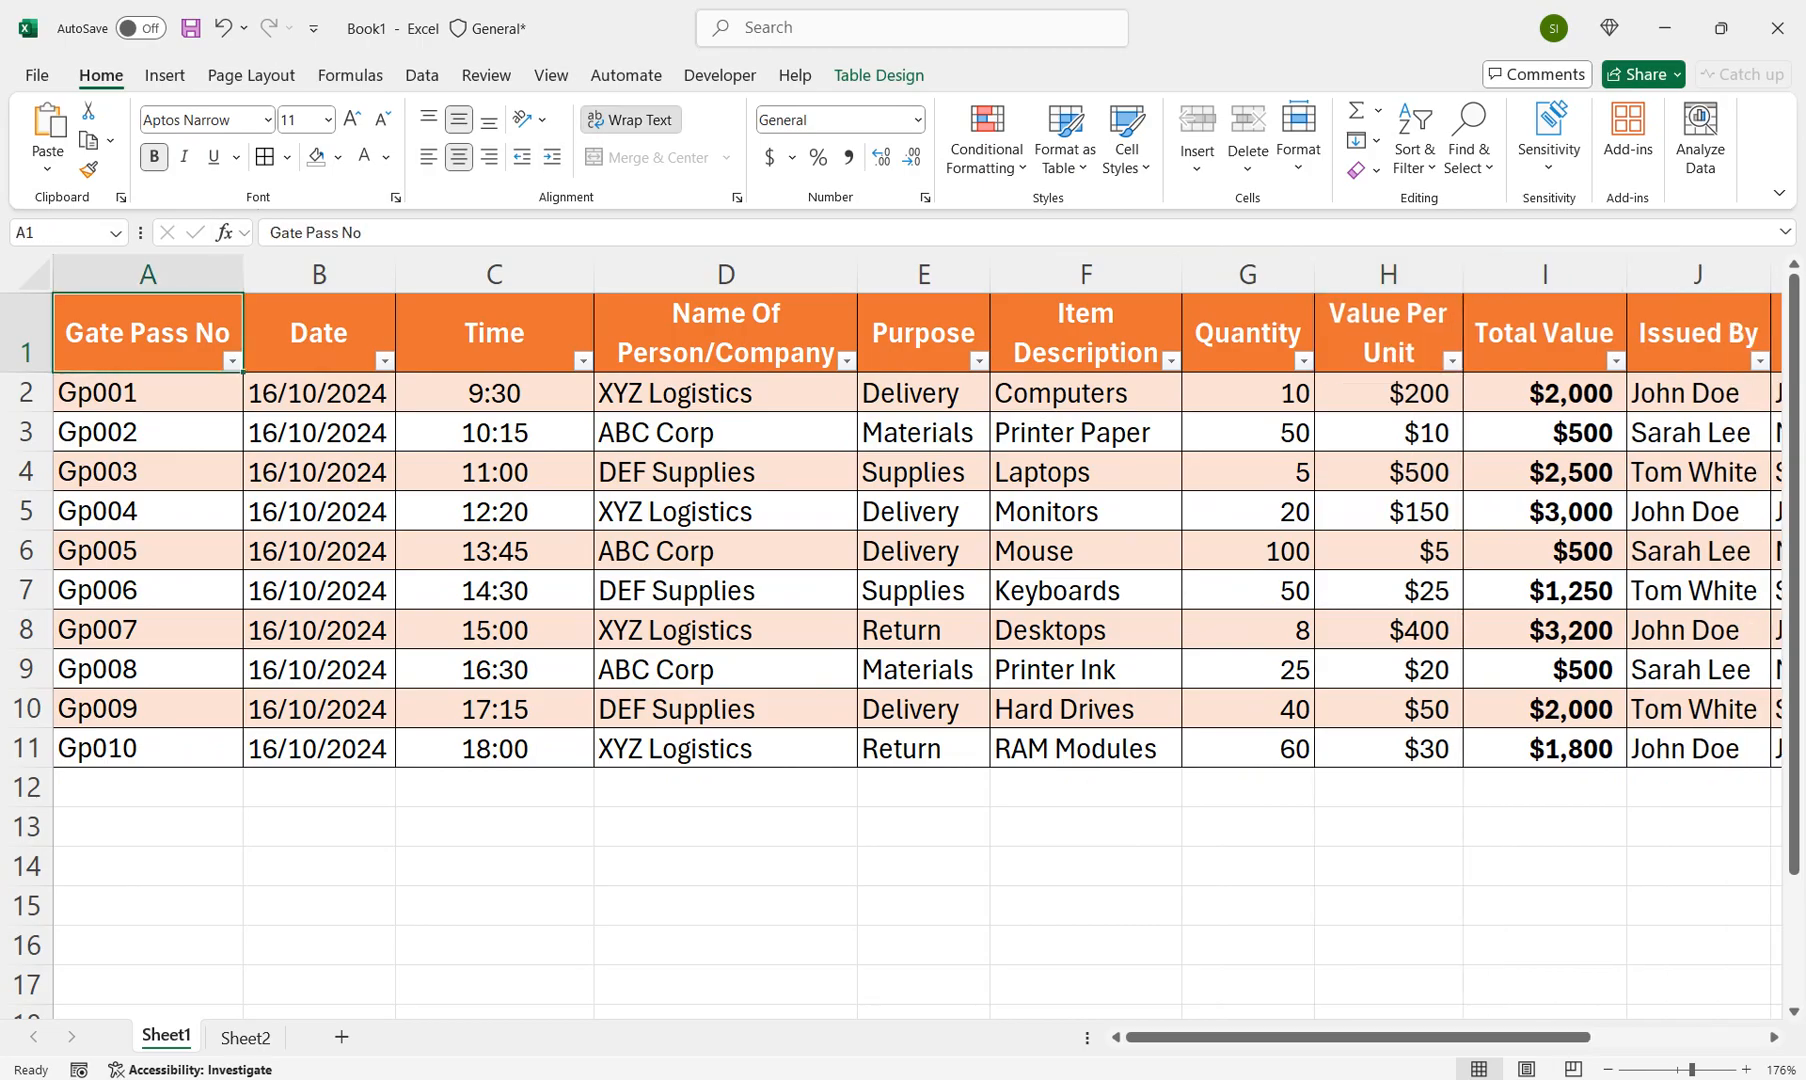
left_click_drag(243, 273, 164, 273)
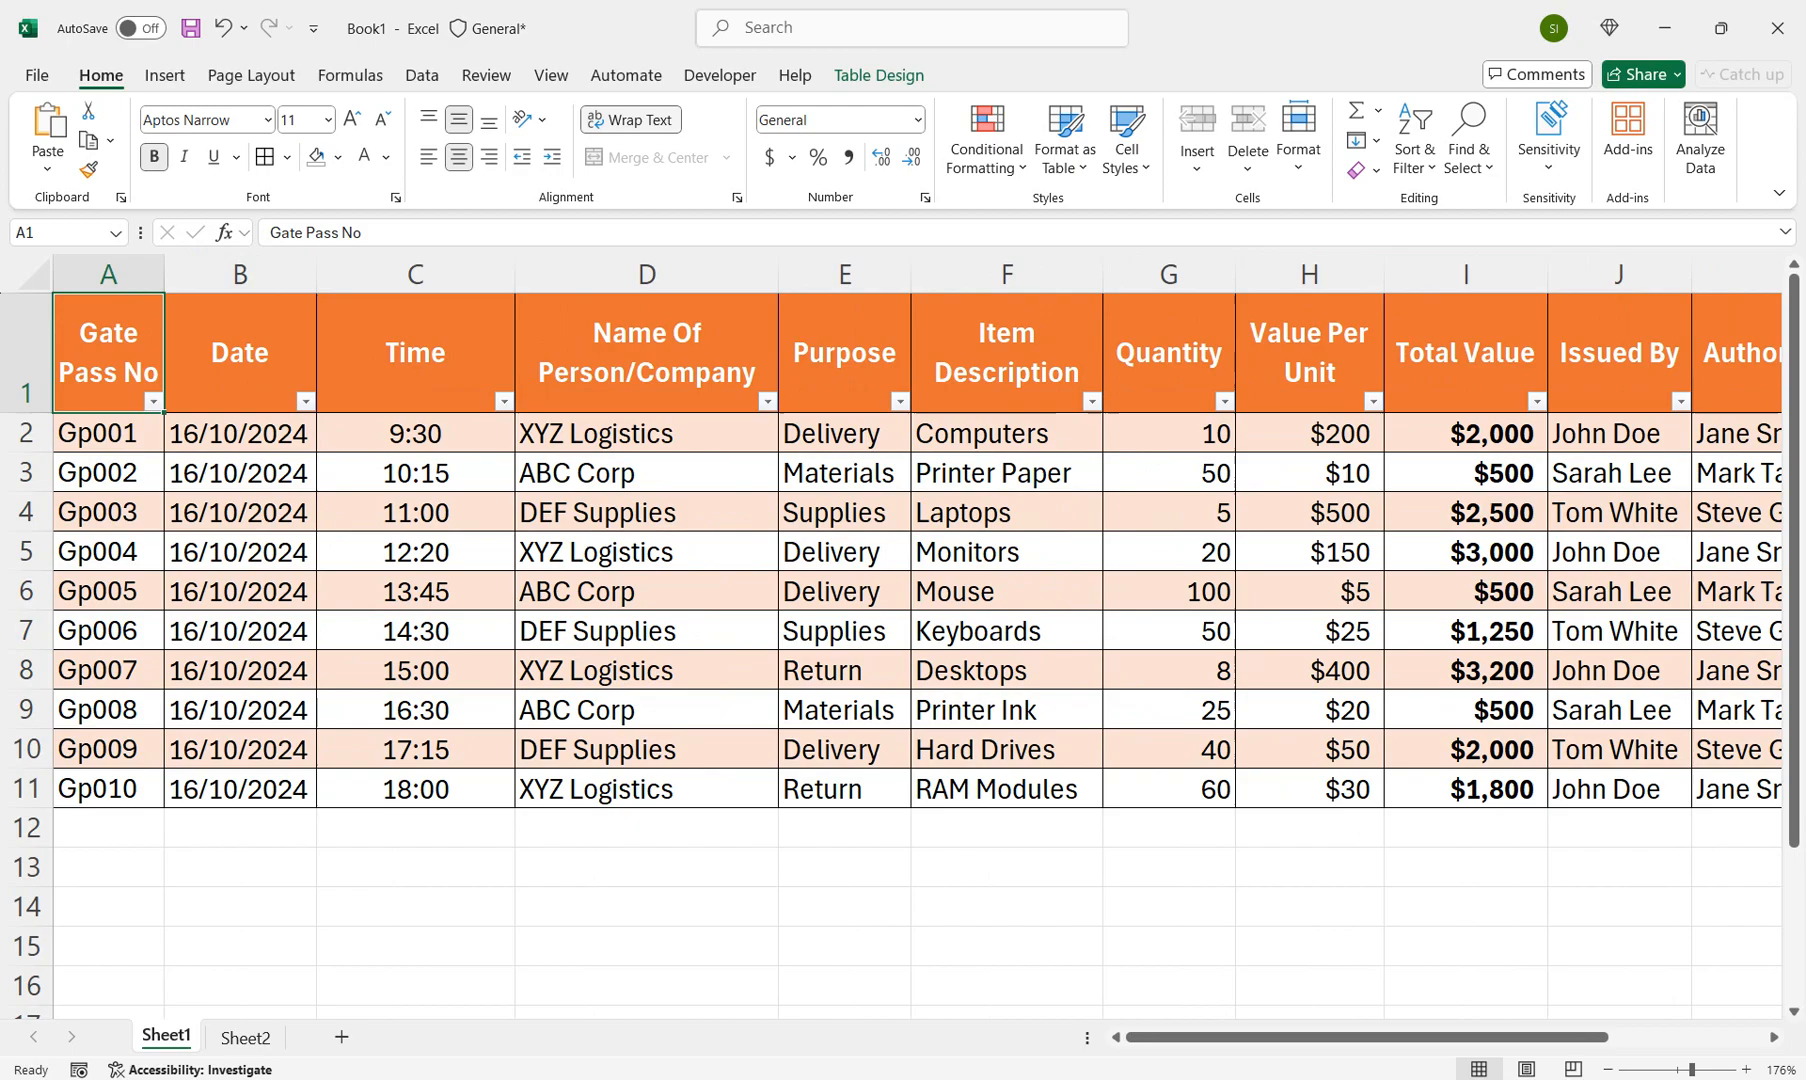
left_click(630, 119)
left_click(1007, 749)
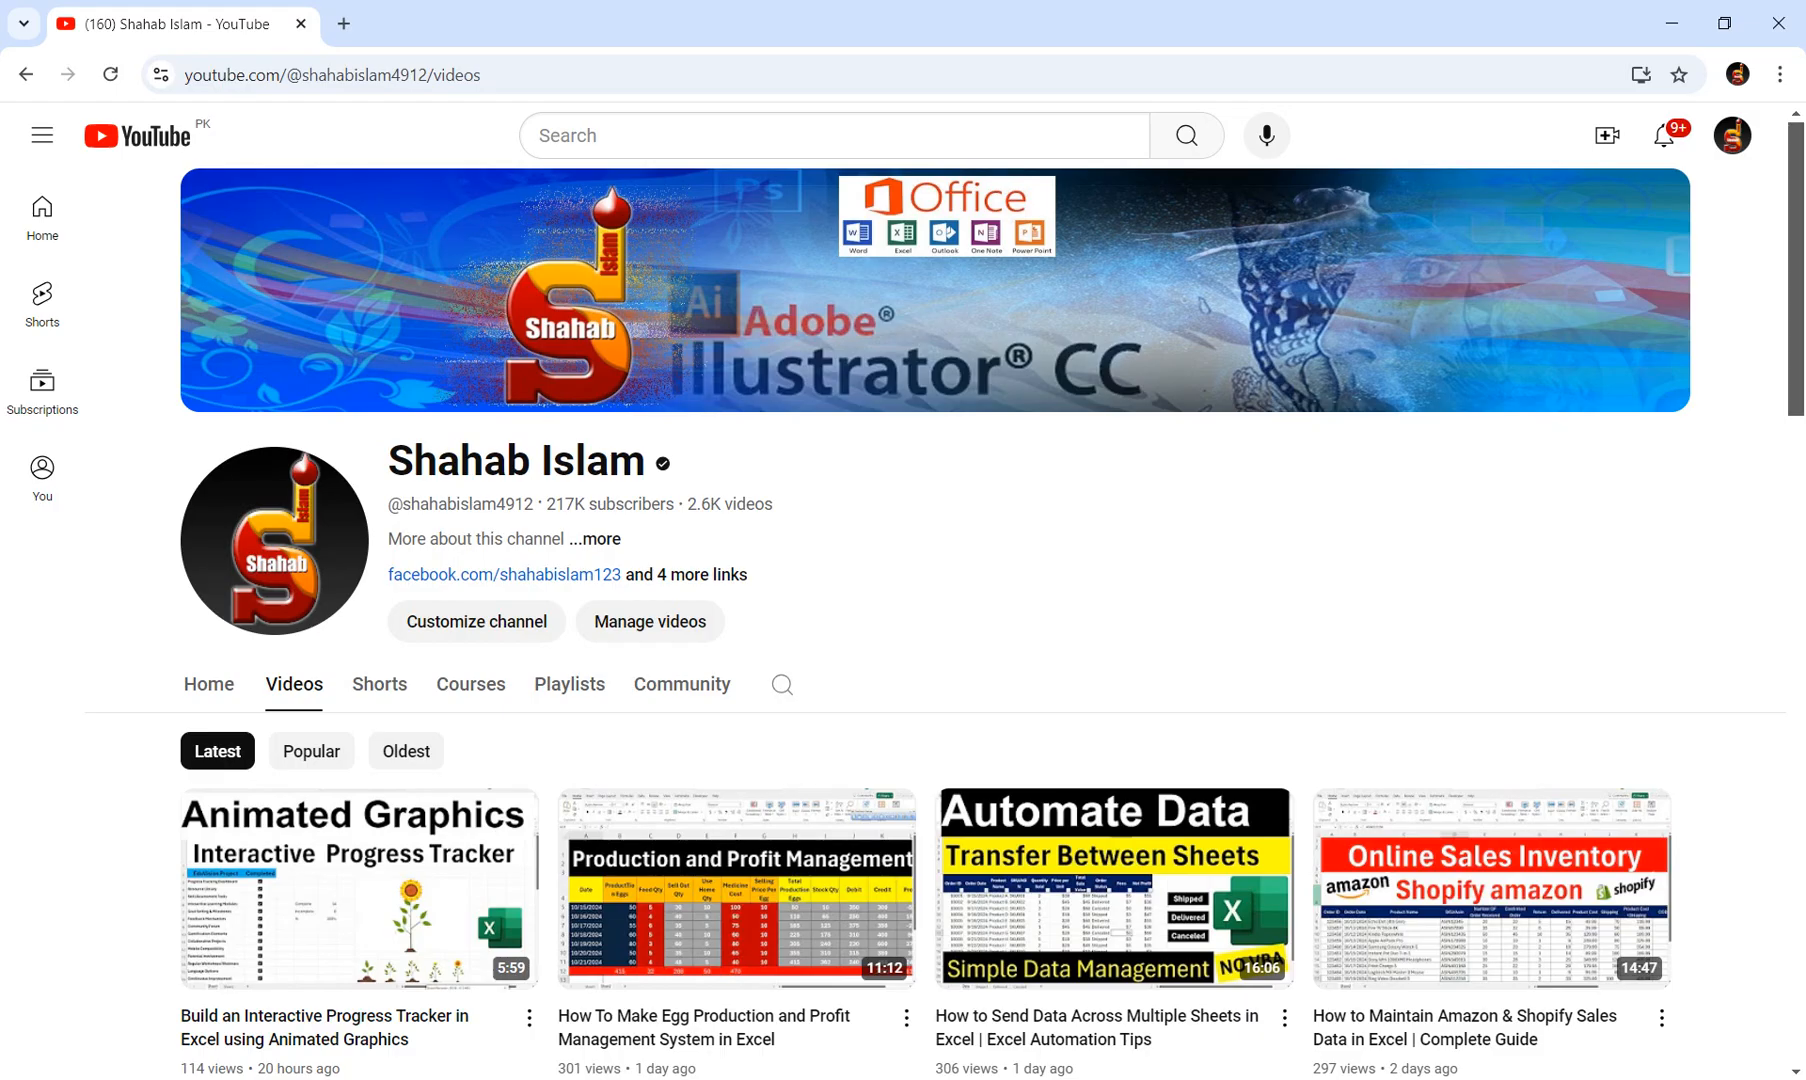